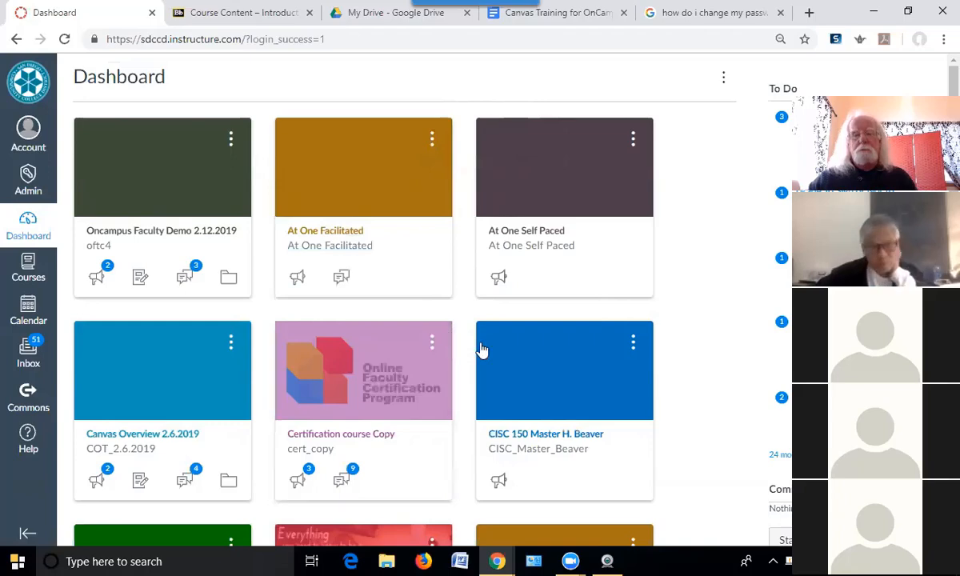
Look over the course cards on the Dashboard
{"action": "scroll", "coordinate": [471, 341], "scroll_direction": "down", "scroll_amount": 2}
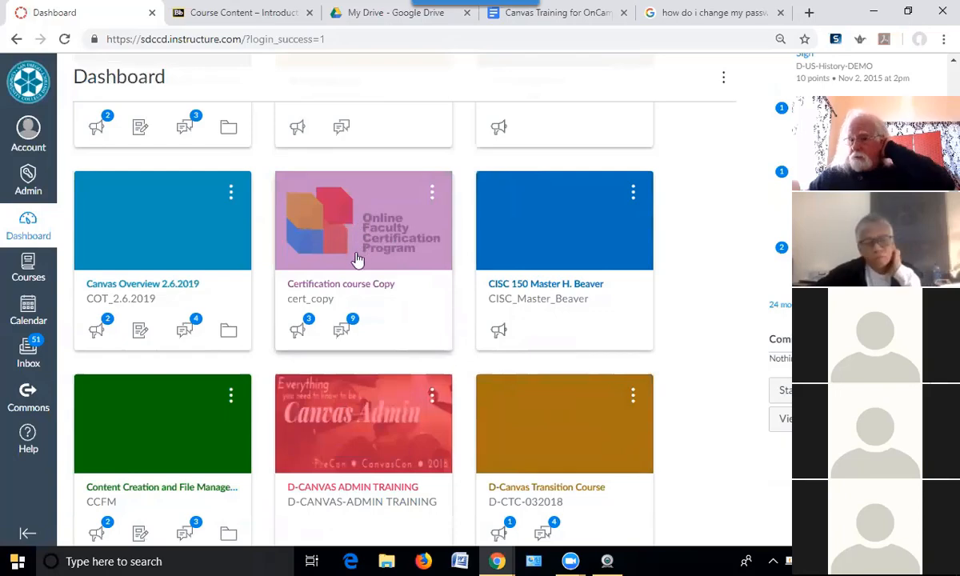
{"action": "scroll", "coordinate": [653, 290], "scroll_direction": "down", "scroll_amount": 3}
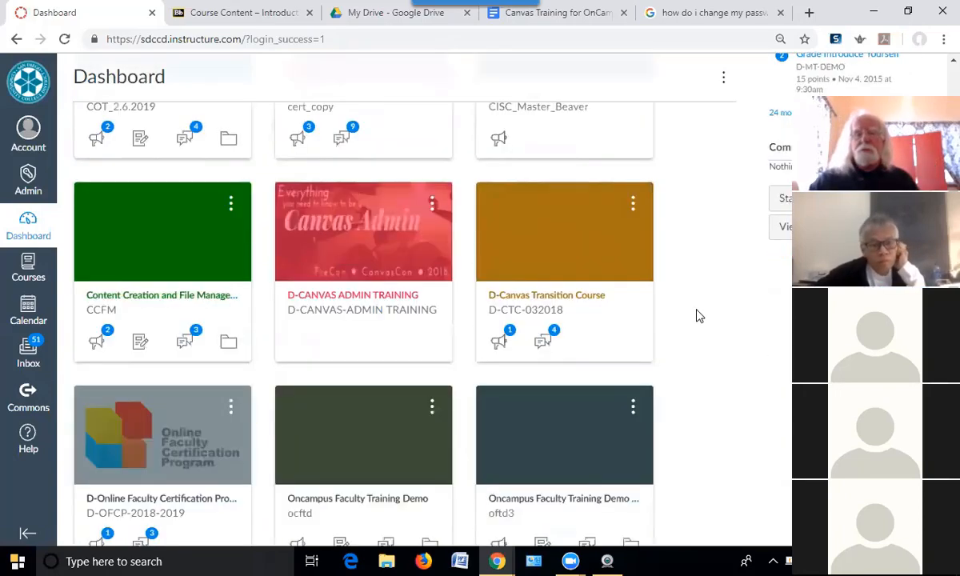
{"action": "scroll", "coordinate": [697, 301], "scroll_direction": "up", "scroll_amount": 3}
{"action": "scroll", "coordinate": [695, 301], "scroll_direction": "up", "scroll_amount": 2}
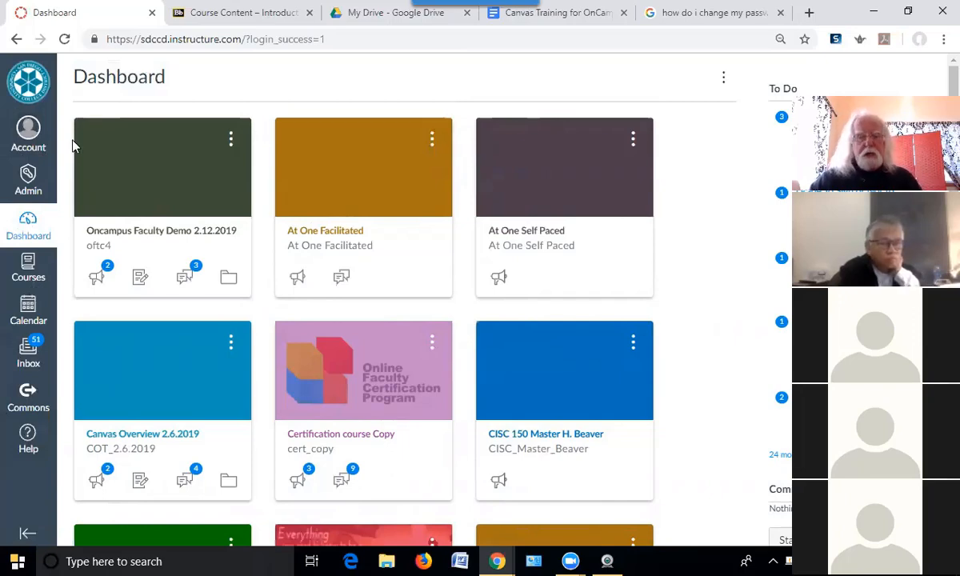
View the account options, return to the Dashboard and show the list of courses
{"action": "left_click", "coordinate": [26, 134]}
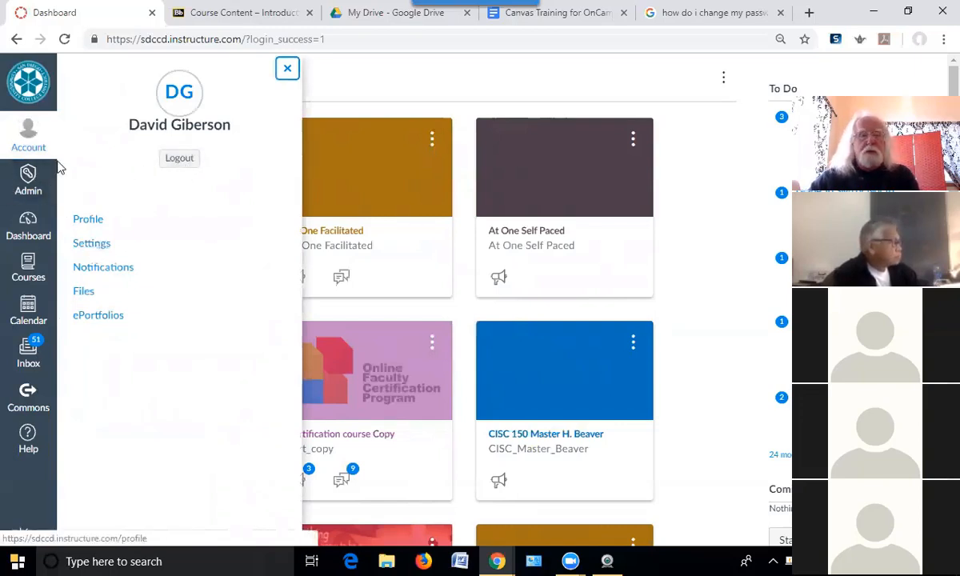
{"action": "left_click", "coordinate": [32, 230]}
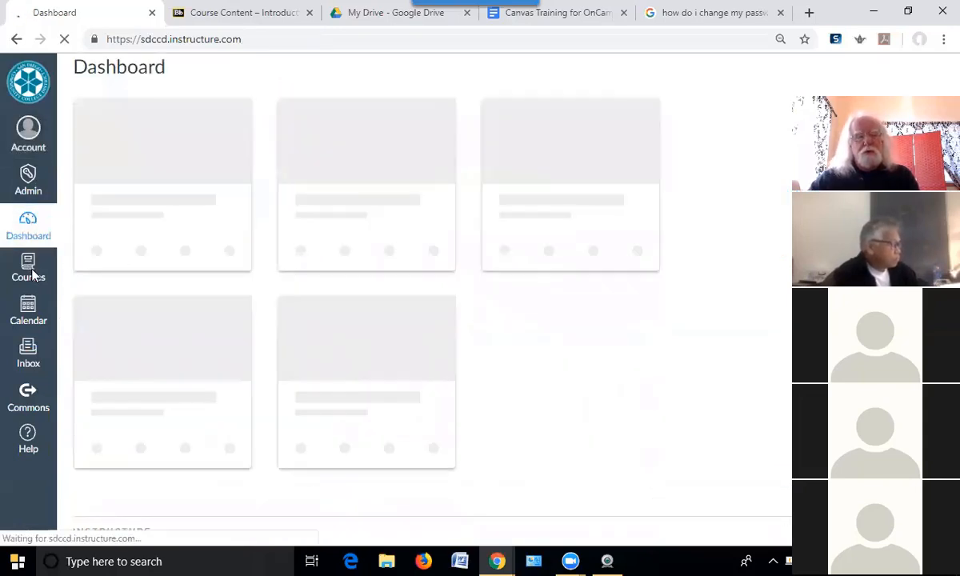
{"action": "left_click", "coordinate": [32, 274]}
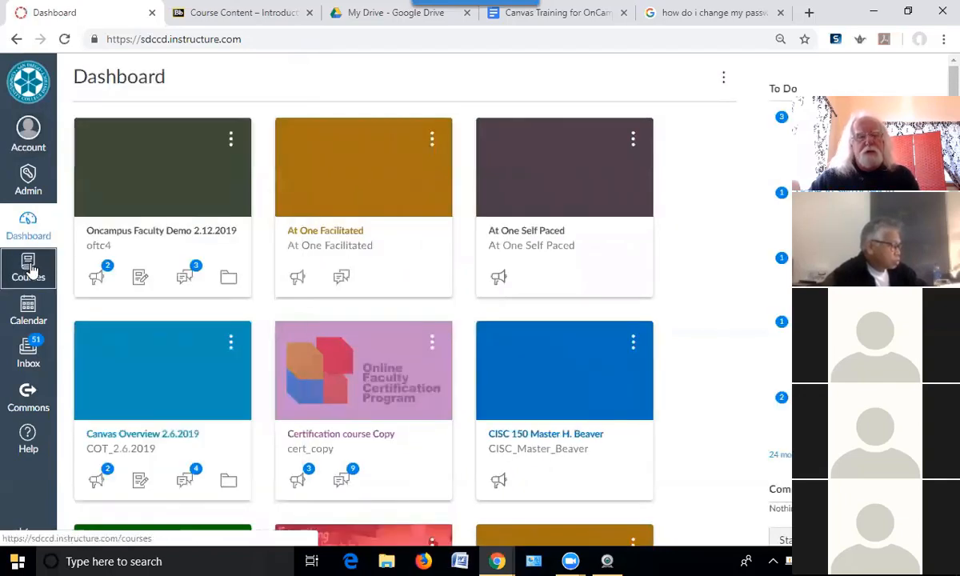
{"action": "left_click", "coordinate": [30, 272]}
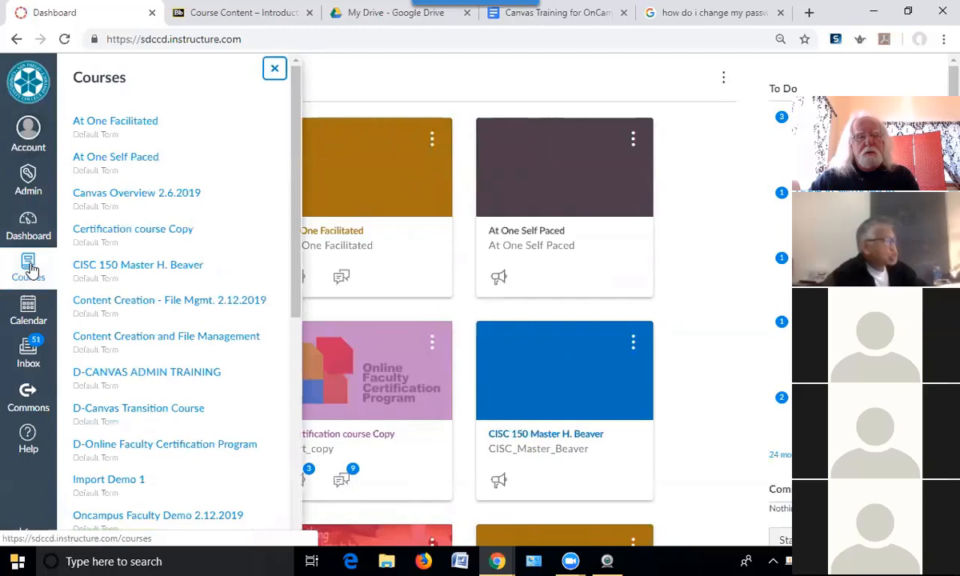
View the Calendar for February 2019 and the Inbox of conversations
{"action": "left_click", "coordinate": [28, 311]}
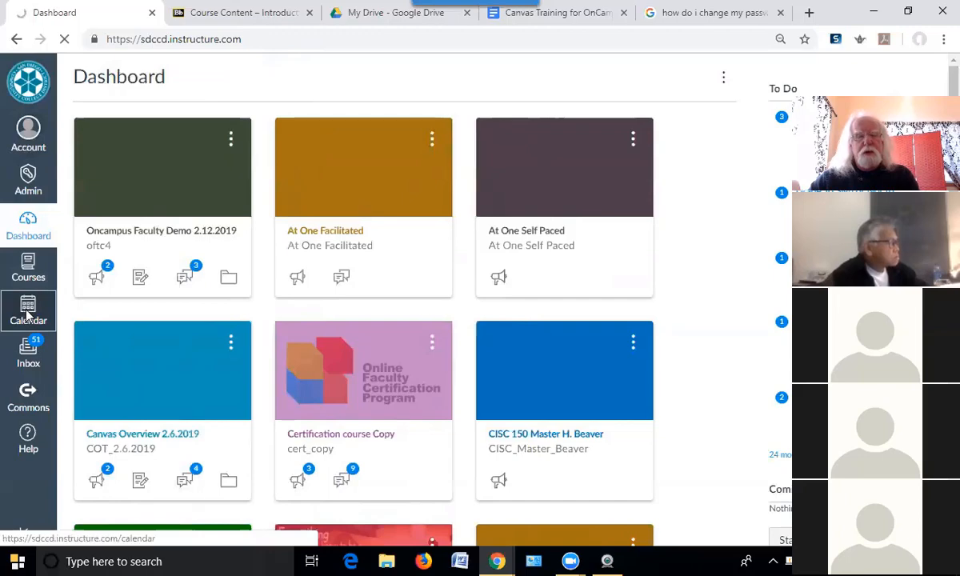
{"action": "left_click", "coordinate": [30, 311]}
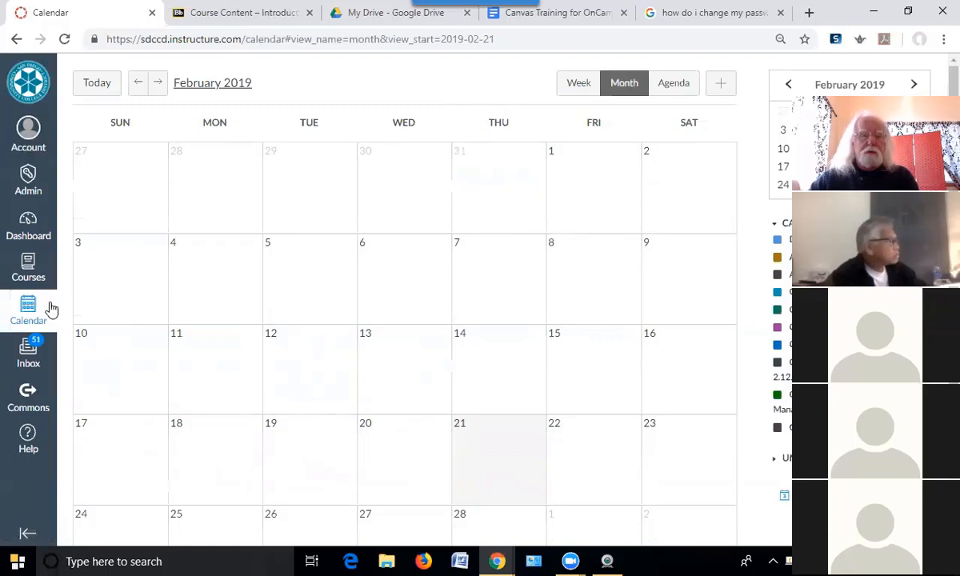
{"action": "left_click", "coordinate": [29, 353]}
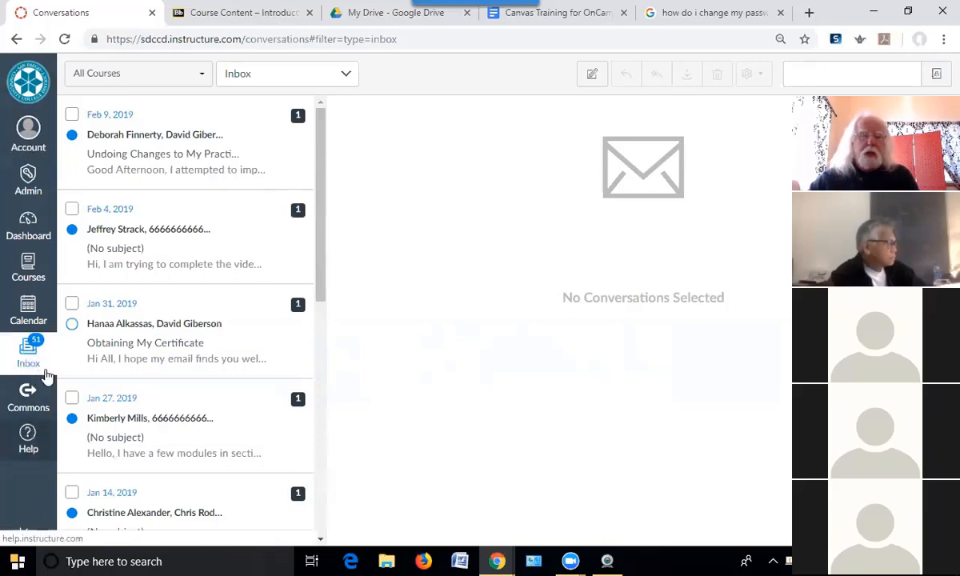
Open the Canvas Guides site through the Canvas help links and go to the Instructor guide's table of contents
{"action": "left_click", "coordinate": [29, 438]}
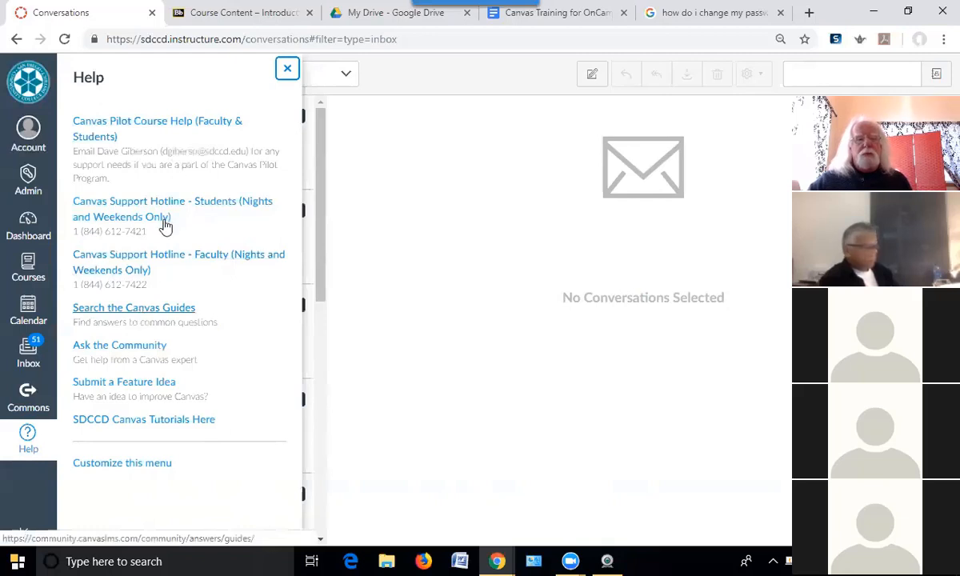
{"action": "left_click", "coordinate": [144, 314]}
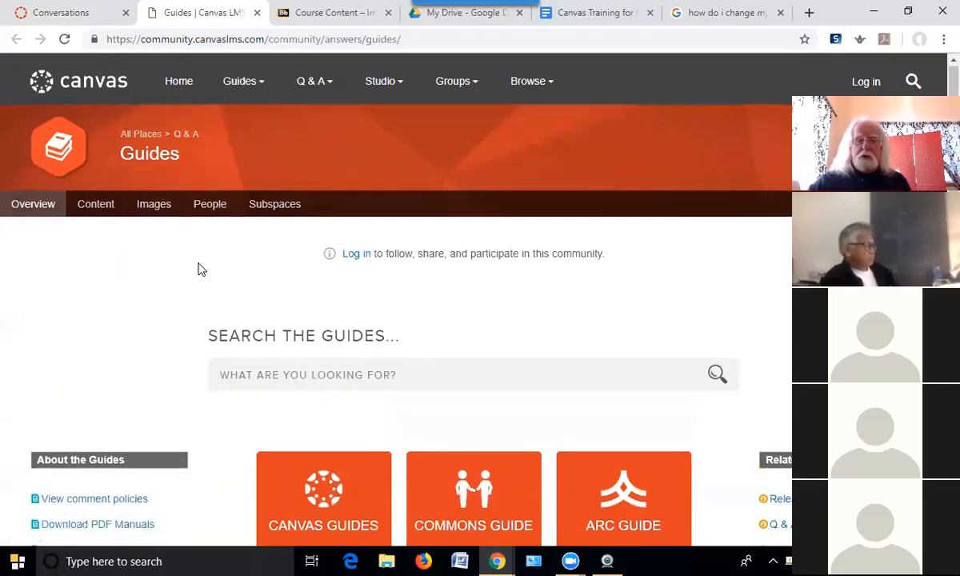
{"action": "scroll", "coordinate": [197, 268], "scroll_direction": "down", "scroll_amount": 3}
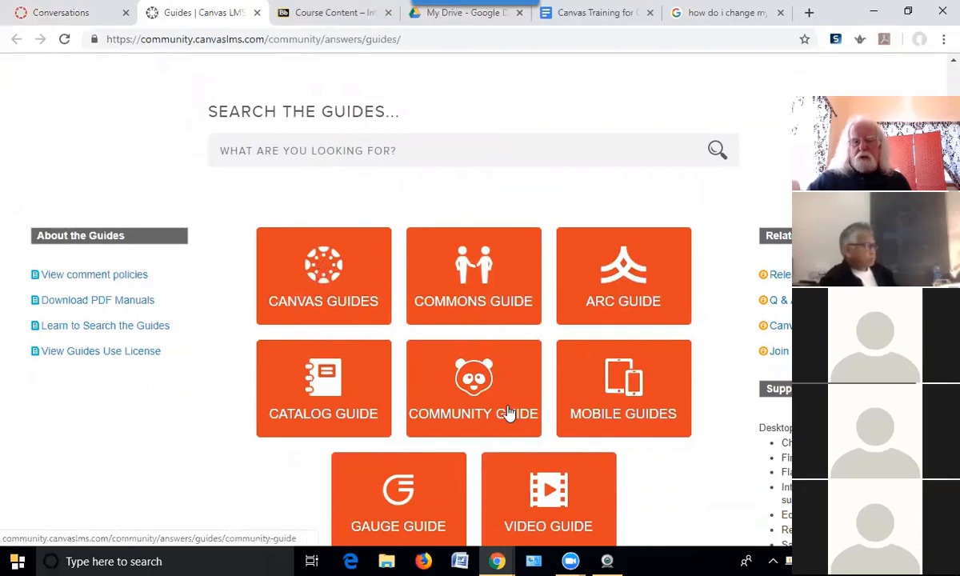
{"action": "scroll", "coordinate": [480, 384], "scroll_direction": "down", "scroll_amount": 2}
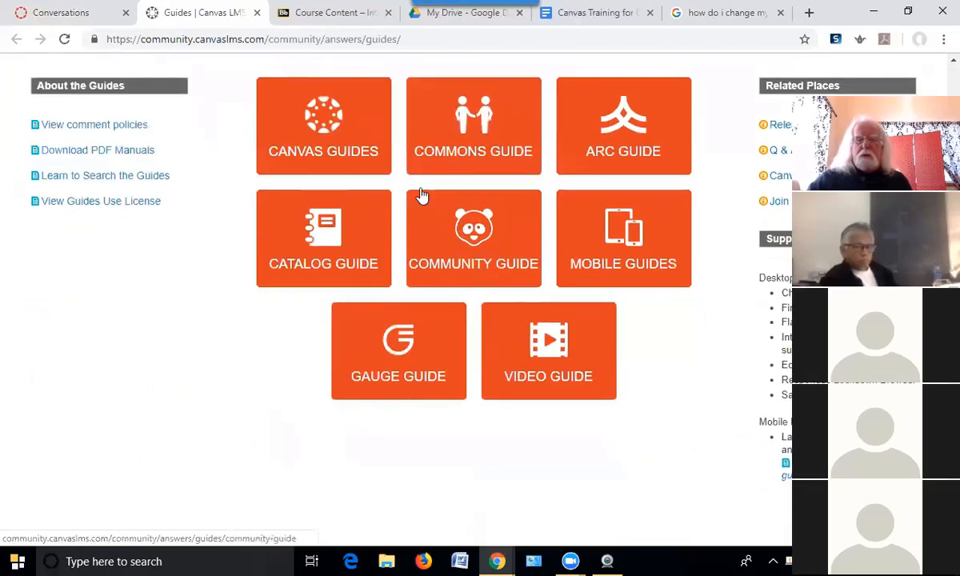
{"action": "scroll", "coordinate": [289, 174], "scroll_direction": "up", "scroll_amount": 3}
{"action": "left_click", "coordinate": [336, 352]}
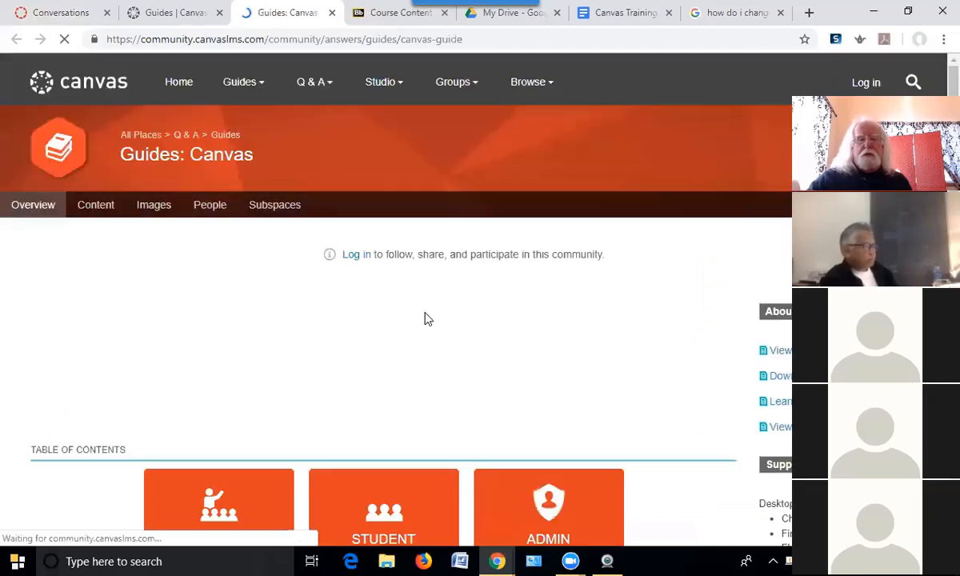
{"action": "scroll", "coordinate": [356, 306], "scroll_direction": "down", "scroll_amount": 3}
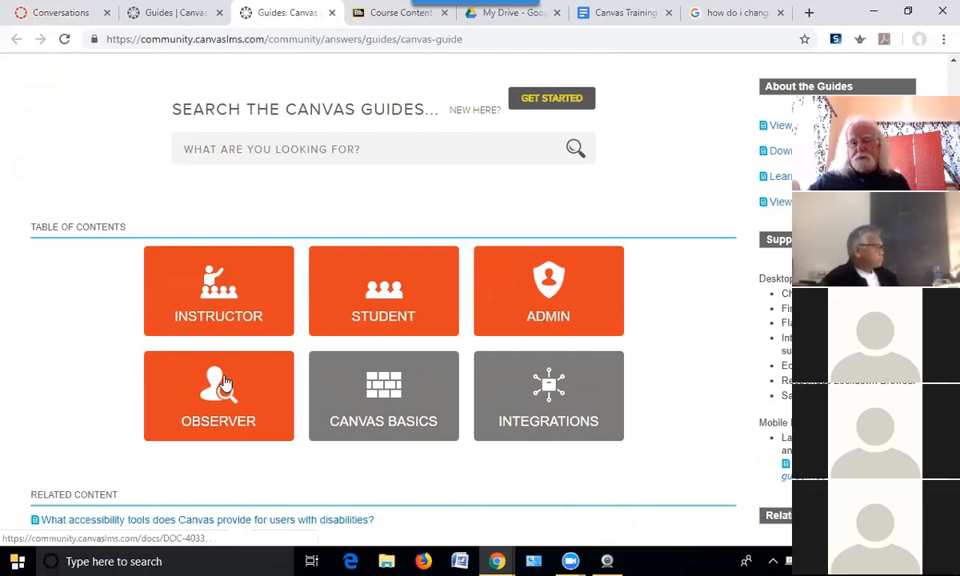
{"action": "left_click", "coordinate": [218, 299]}
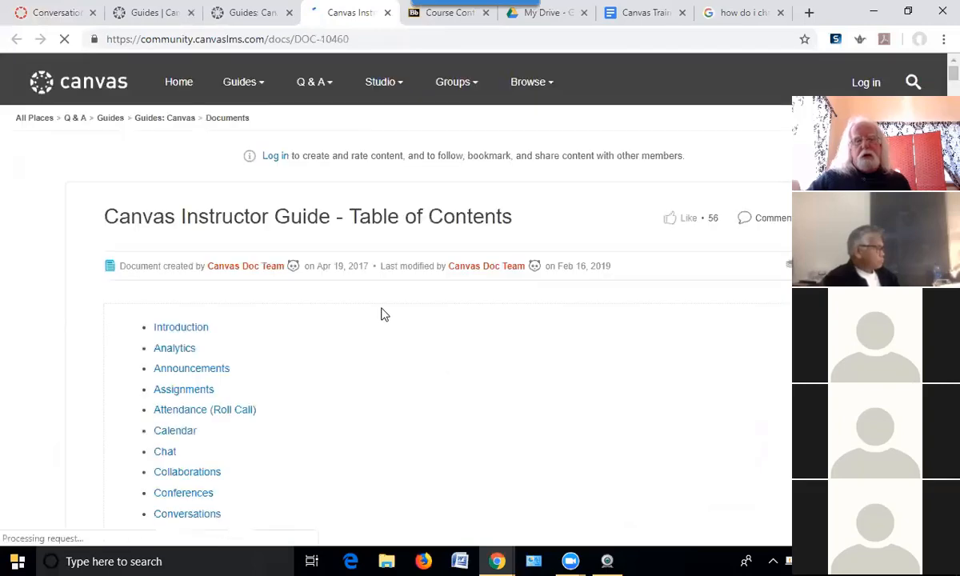
Examine the how-to topics in the Canvas Instructor Guide, from Introduction and Assignments through Gradebook and Modules
{"action": "scroll", "coordinate": [380, 314], "scroll_direction": "down", "scroll_amount": 15}
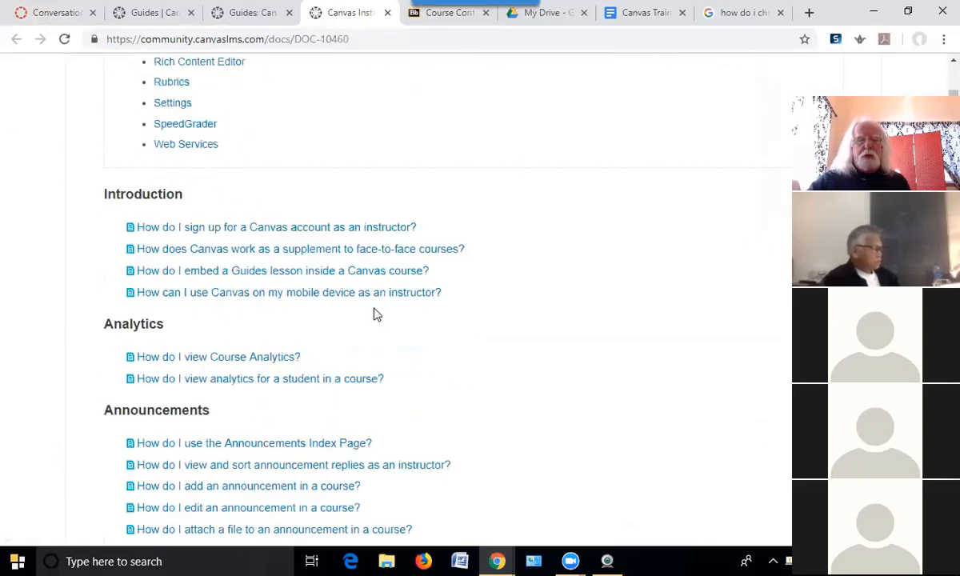
{"action": "scroll", "coordinate": [364, 316], "scroll_direction": "down", "scroll_amount": 10}
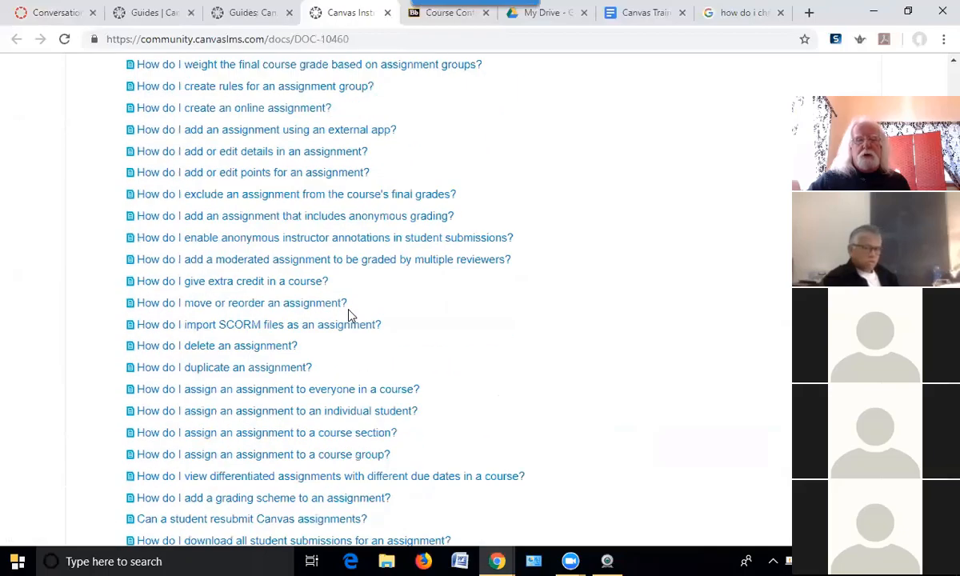
{"action": "scroll", "coordinate": [346, 319], "scroll_direction": "down", "scroll_amount": 9}
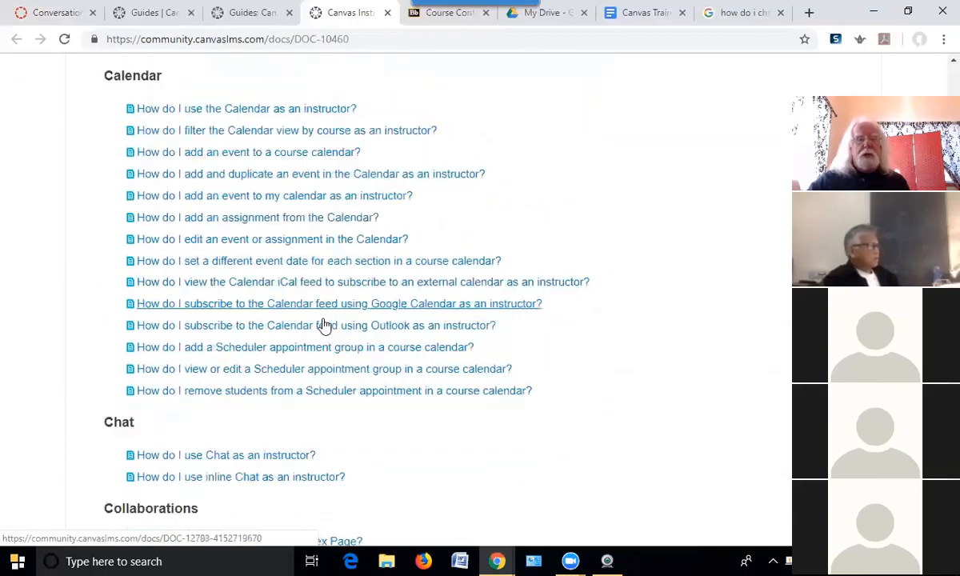
{"action": "scroll", "coordinate": [320, 327], "scroll_direction": "down", "scroll_amount": 10}
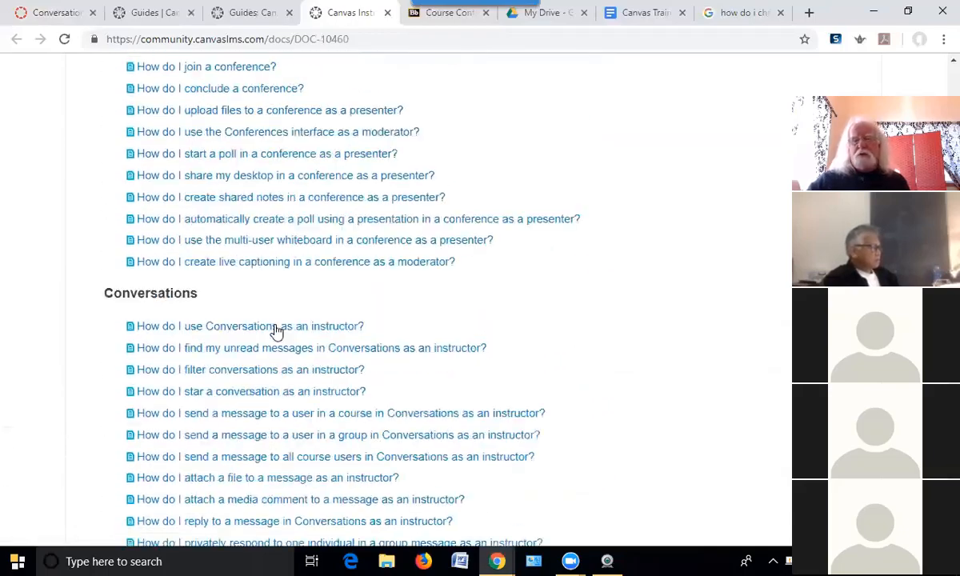
{"action": "scroll", "coordinate": [272, 330], "scroll_direction": "down", "scroll_amount": 11}
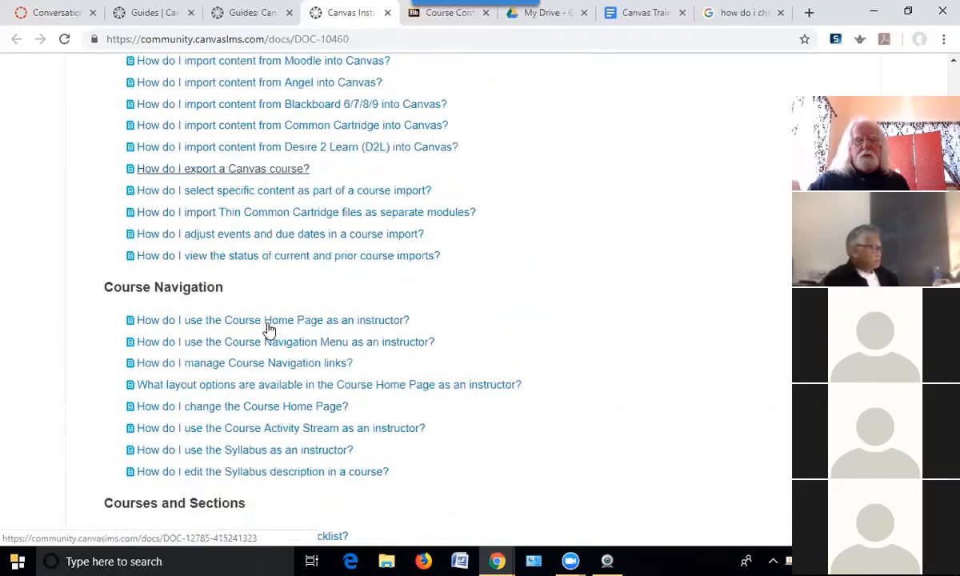
{"action": "scroll", "coordinate": [268, 330], "scroll_direction": "down", "scroll_amount": 2}
{"action": "scroll", "coordinate": [267, 328], "scroll_direction": "down", "scroll_amount": 11}
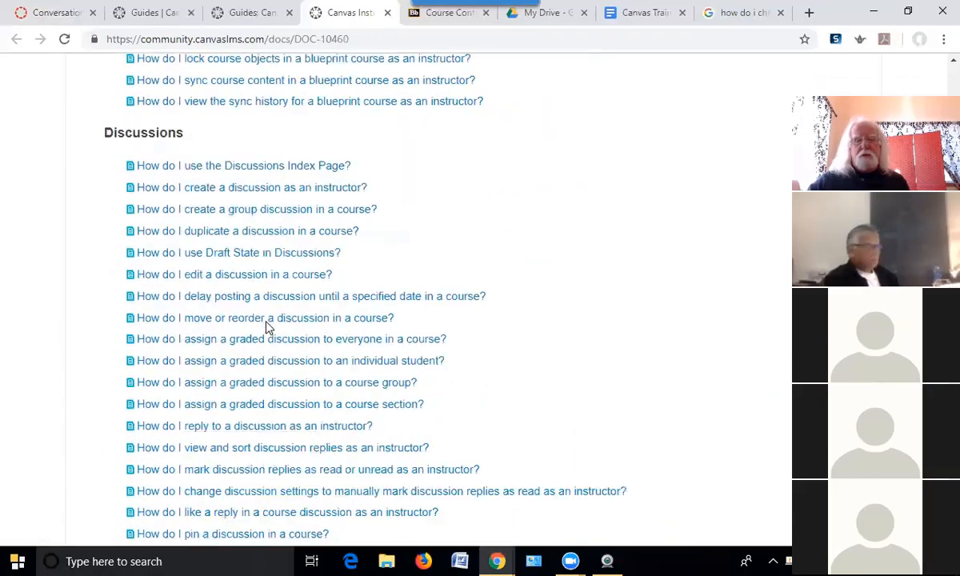
{"action": "scroll", "coordinate": [266, 328], "scroll_direction": "down", "scroll_amount": 18}
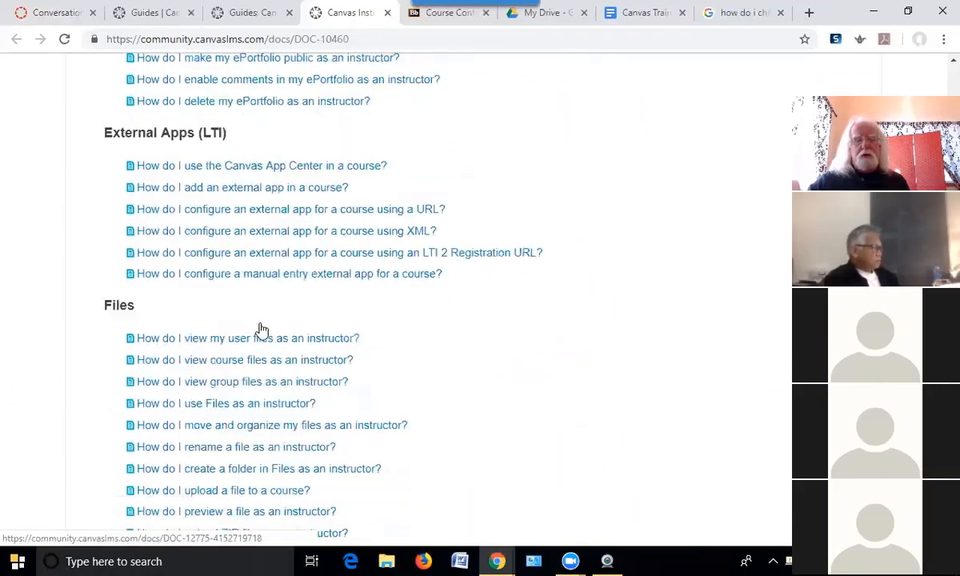
{"action": "scroll", "coordinate": [257, 329], "scroll_direction": "down", "scroll_amount": 20}
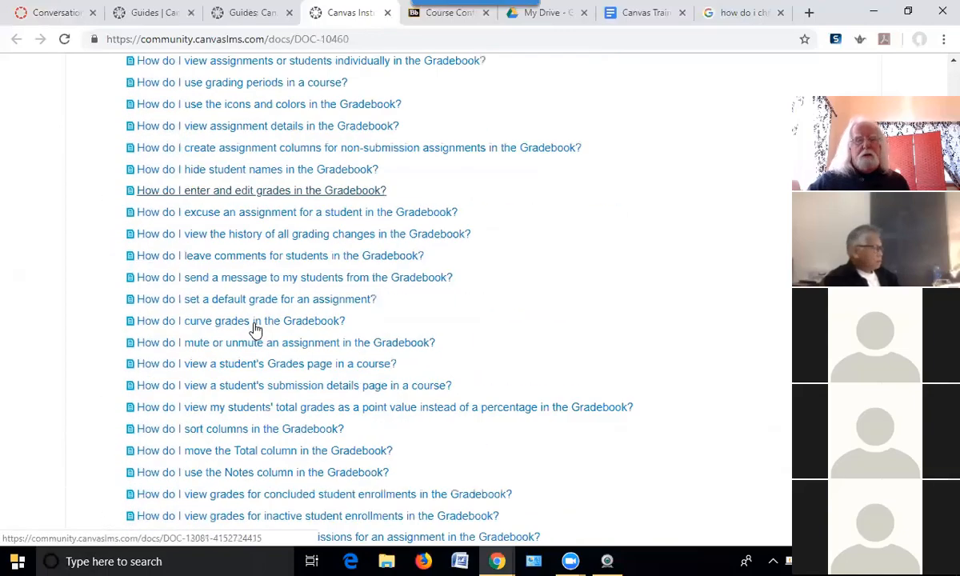
{"action": "scroll", "coordinate": [254, 328], "scroll_direction": "down", "scroll_amount": 1}
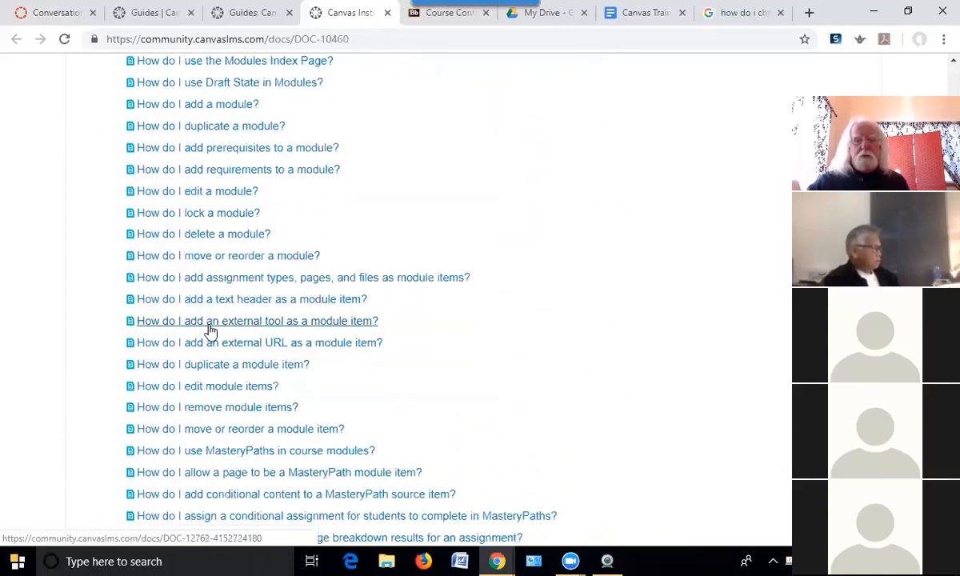
{"action": "scroll", "coordinate": [240, 277], "scroll_direction": "up", "scroll_amount": 15}
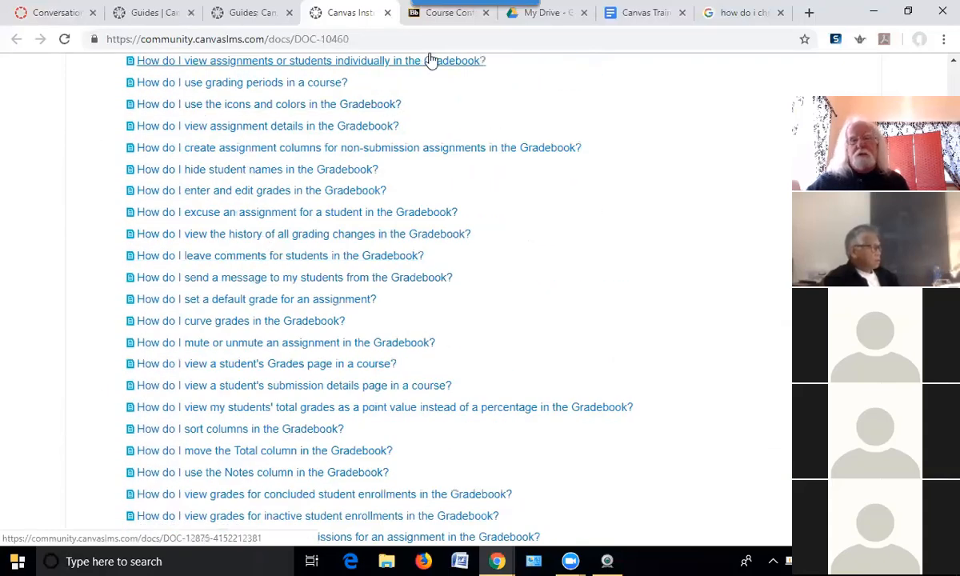
Return to the Canvas help links, open the SDCCD Canvas tutorials site and look over its Canvas LMS tutorials
{"action": "left_click", "coordinate": [56, 14]}
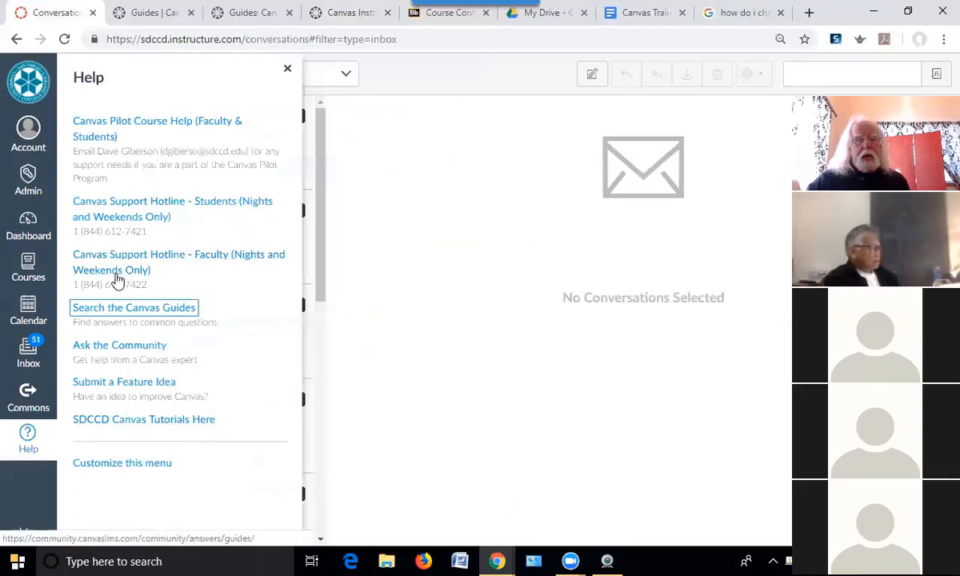
{"action": "left_click", "coordinate": [181, 421]}
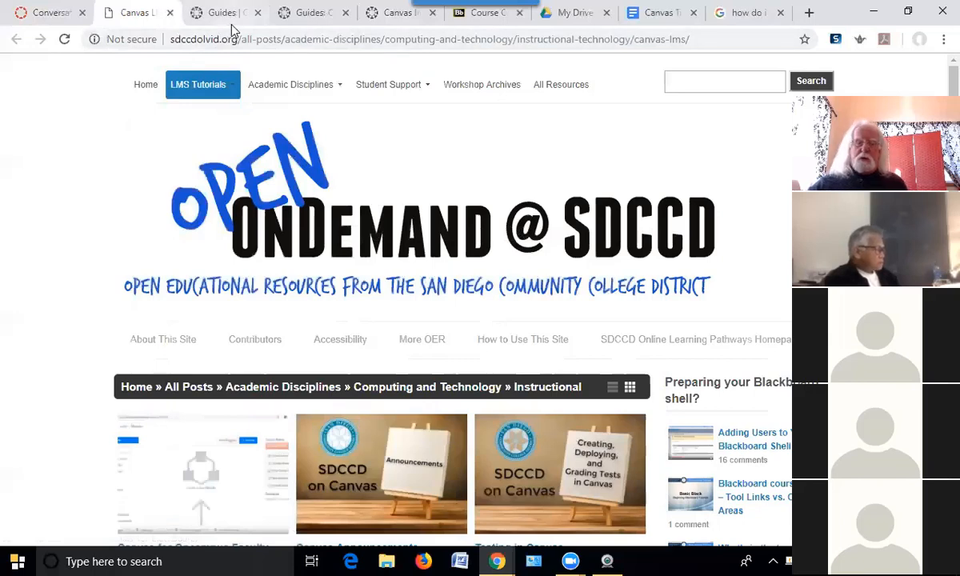
{"action": "mouse_move", "coordinate": [198, 84]}
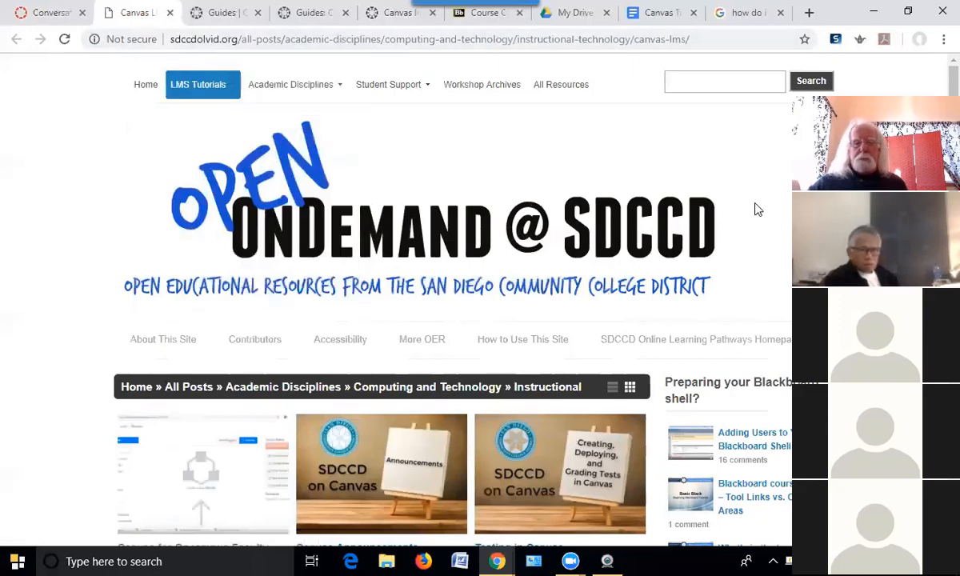
{"action": "scroll", "coordinate": [758, 209], "scroll_direction": "down", "scroll_amount": 10}
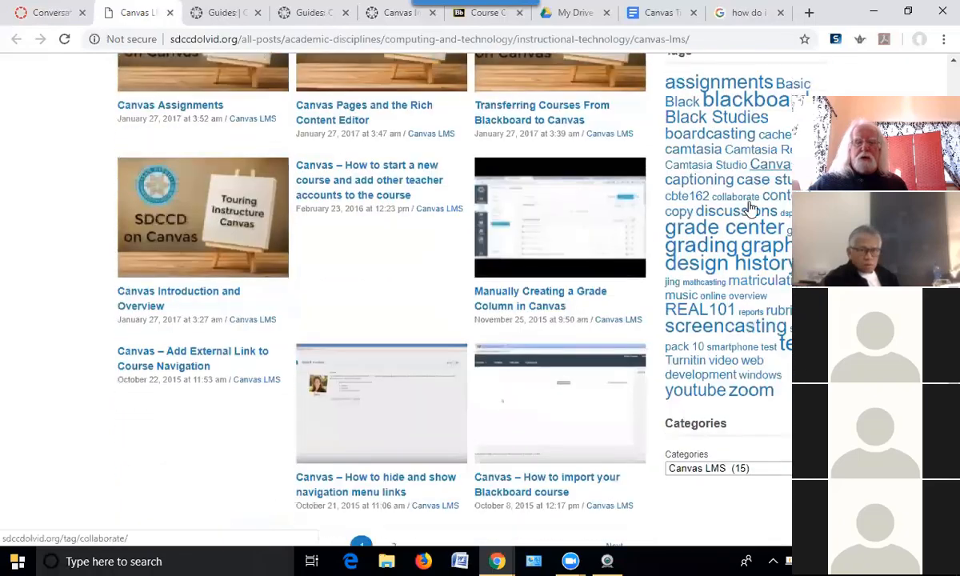
{"action": "scroll", "coordinate": [751, 208], "scroll_direction": "down", "scroll_amount": 5}
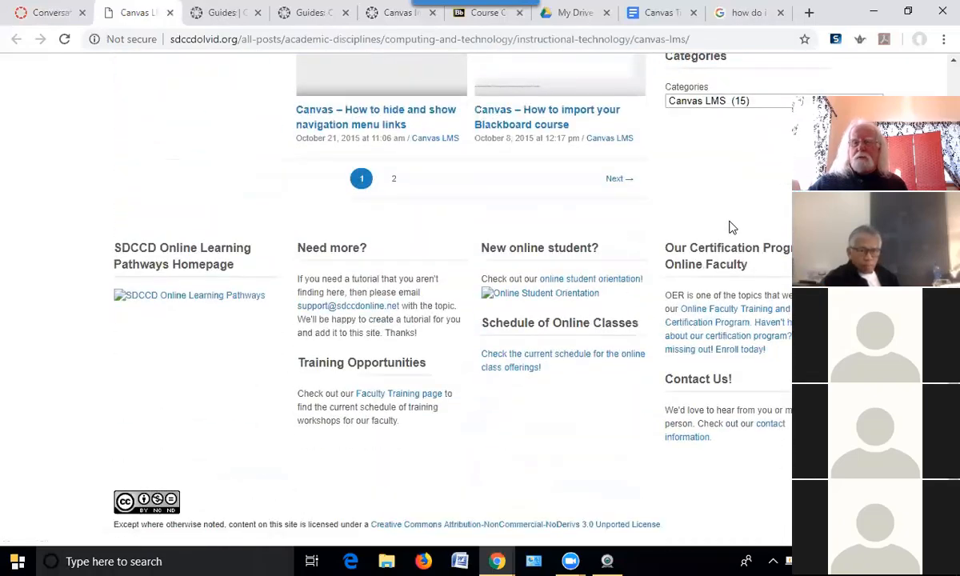
{"action": "scroll", "coordinate": [731, 227], "scroll_direction": "up", "scroll_amount": 15}
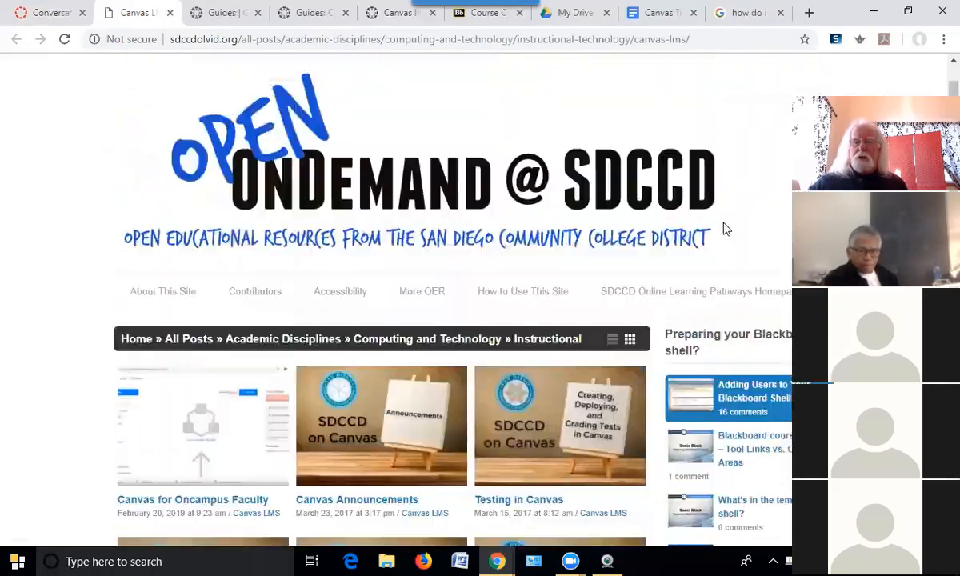
{"action": "scroll", "coordinate": [724, 230], "scroll_direction": "up", "scroll_amount": 1}
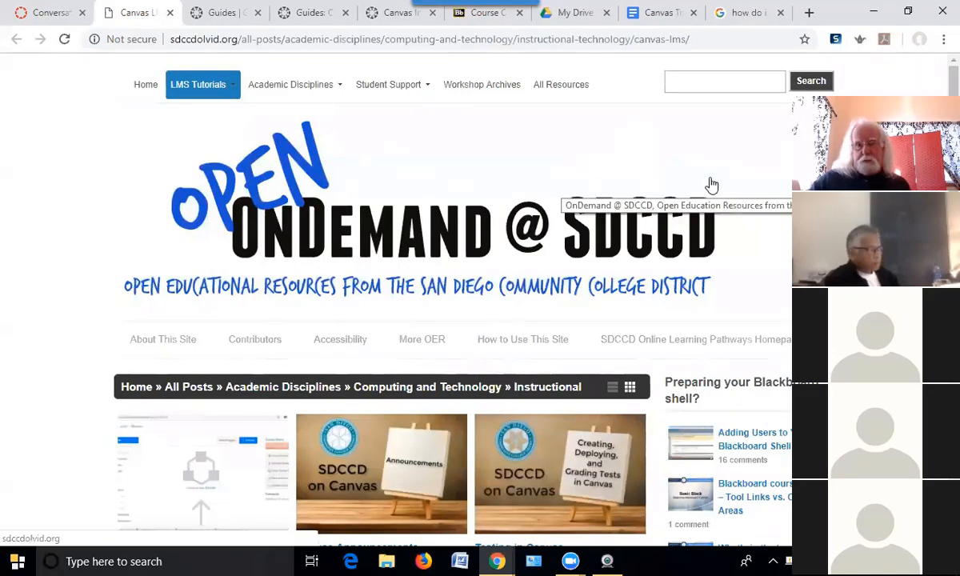
{"action": "scroll", "coordinate": [709, 184], "scroll_direction": "down", "scroll_amount": 3}
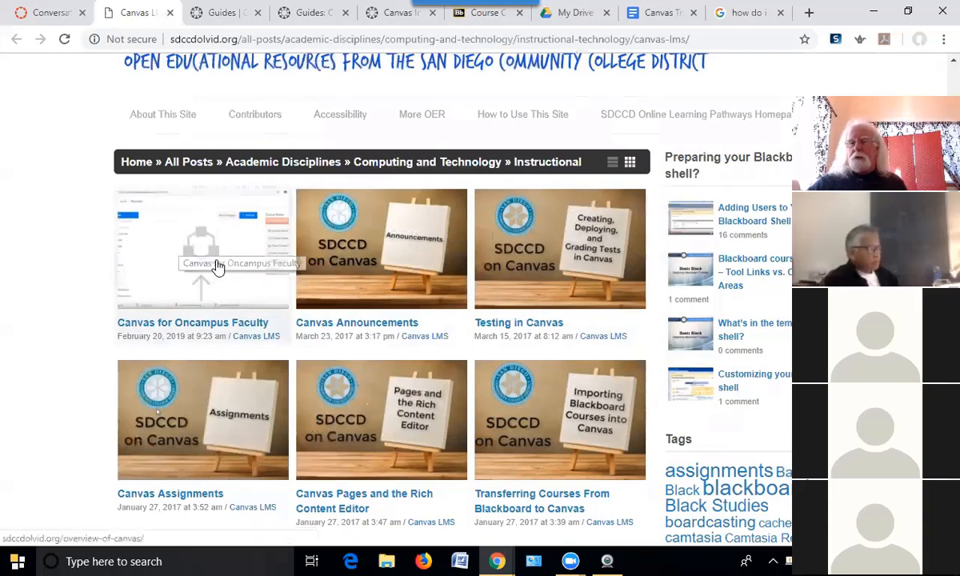
Look over the remaining SDCCD Canvas LMS tutorials, then return to the Canvas Inbox and close its help links
{"action": "scroll", "coordinate": [51, 173], "scroll_direction": "down", "scroll_amount": 2}
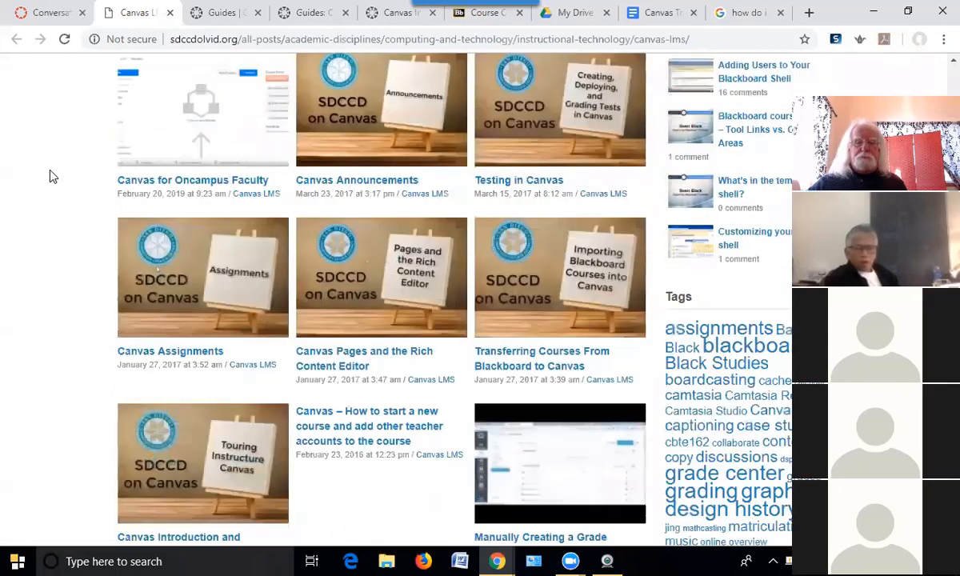
{"action": "scroll", "coordinate": [50, 175], "scroll_direction": "down", "scroll_amount": 3}
{"action": "scroll", "coordinate": [51, 176], "scroll_direction": "up", "scroll_amount": 8}
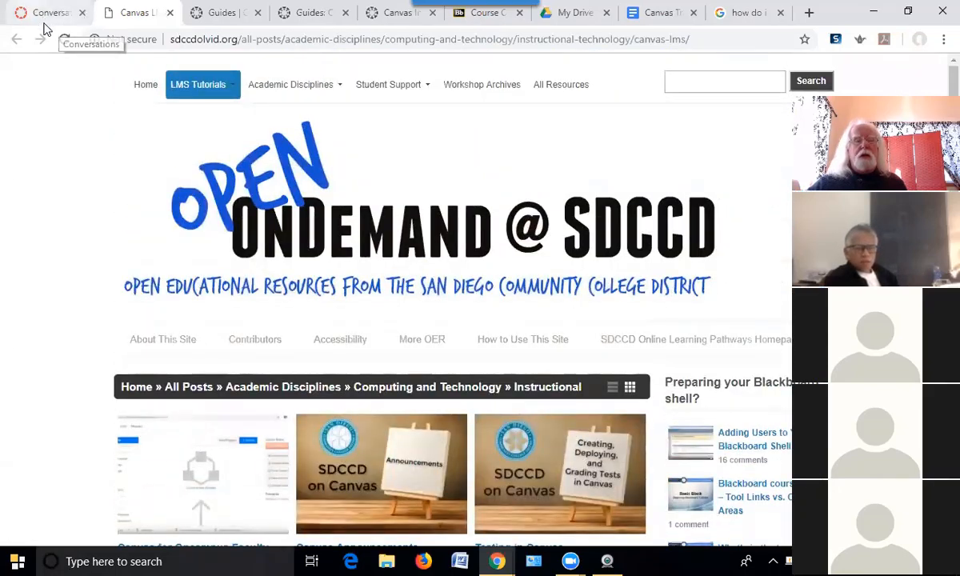
{"action": "left_click", "coordinate": [45, 16]}
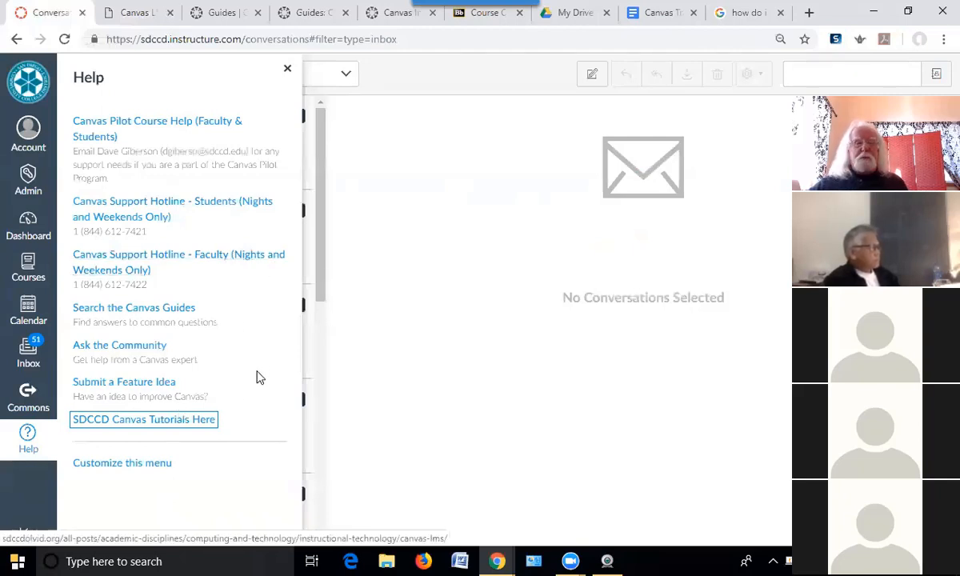
{"action": "left_click", "coordinate": [388, 363]}
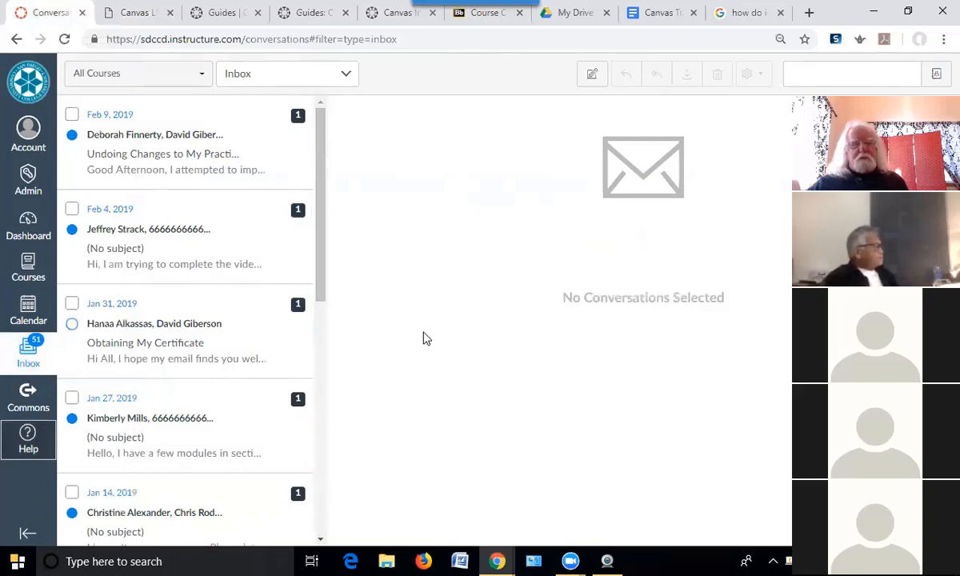
Go back to the Dashboard and view the personal account options, such as Profile, Settings and Notifications
{"action": "left_click", "coordinate": [28, 220]}
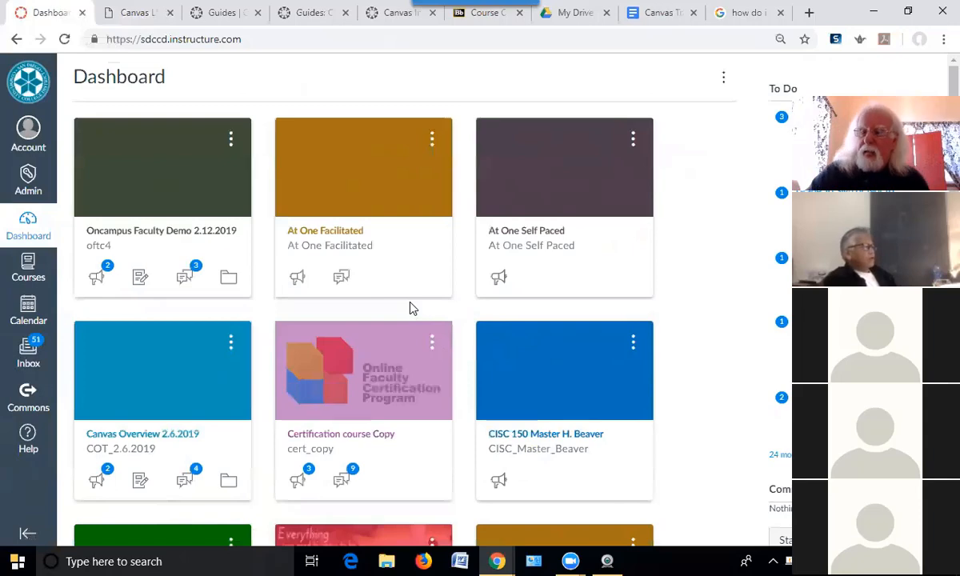
{"action": "left_click", "coordinate": [28, 138]}
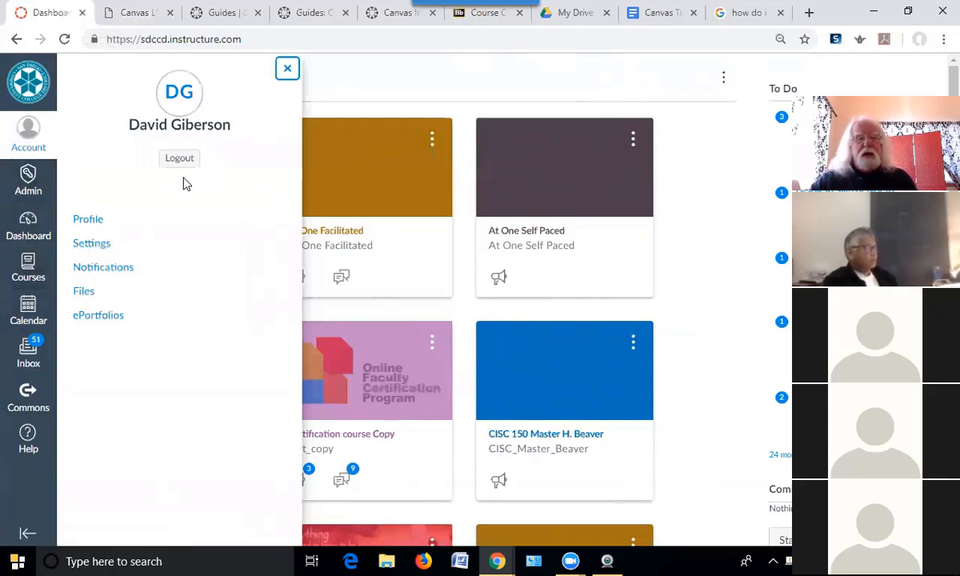
{"action": "left_click", "coordinate": [709, 295]}
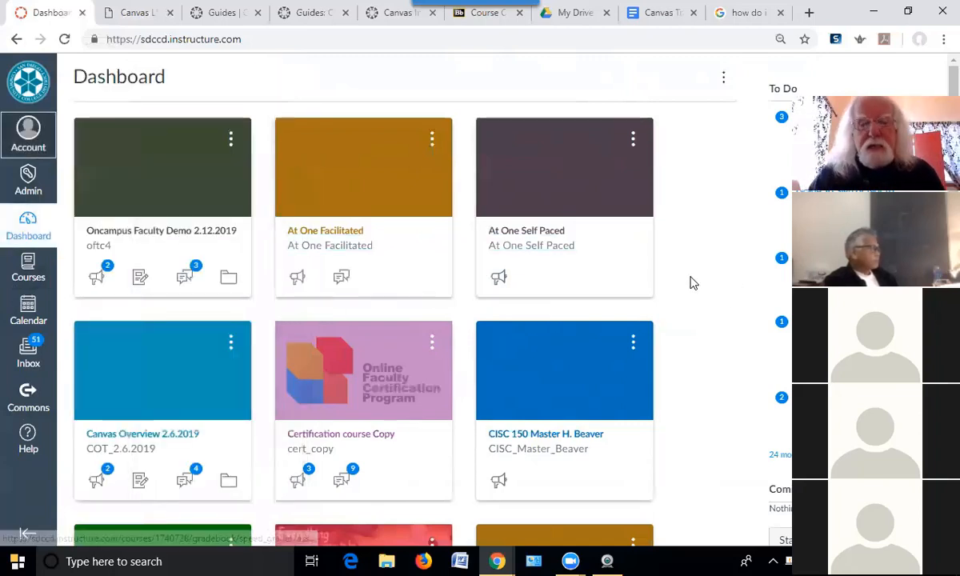
Find the Oncampus Faculty Demo 2.21.2019 course among the Dashboard's course cards and open it
{"action": "scroll", "coordinate": [636, 304], "scroll_direction": "down", "scroll_amount": 1}
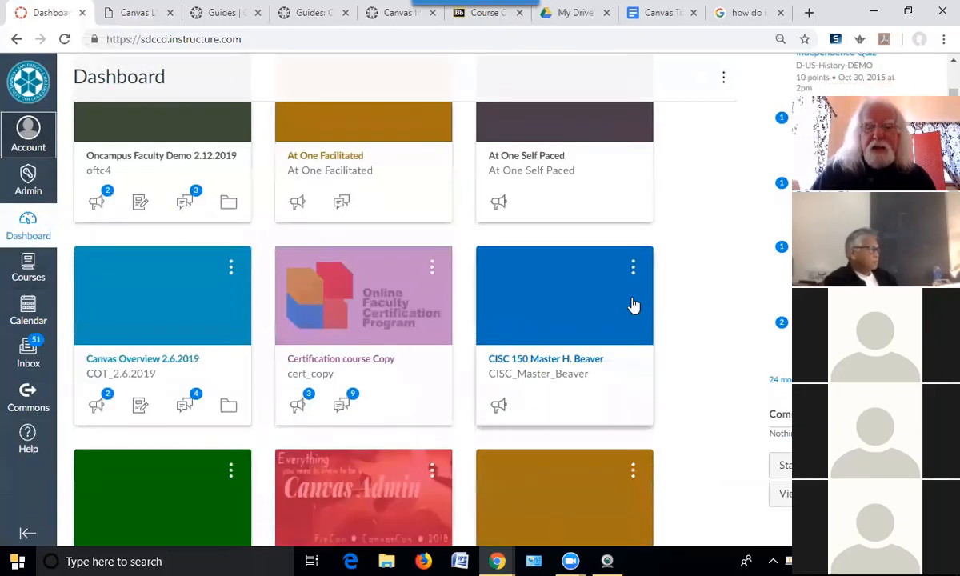
{"action": "scroll", "coordinate": [708, 324], "scroll_direction": "down", "scroll_amount": 4}
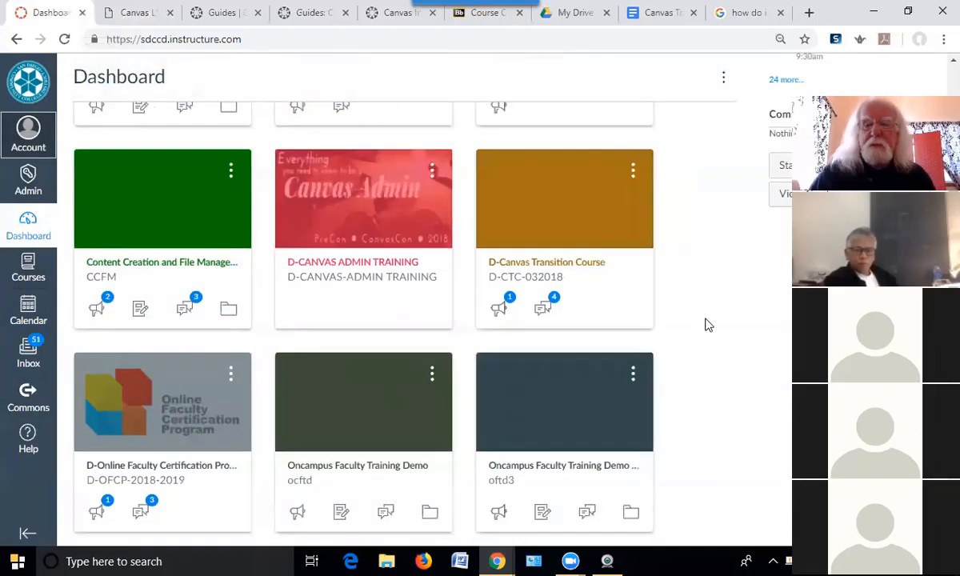
{"action": "scroll", "coordinate": [704, 326], "scroll_direction": "down", "scroll_amount": 8}
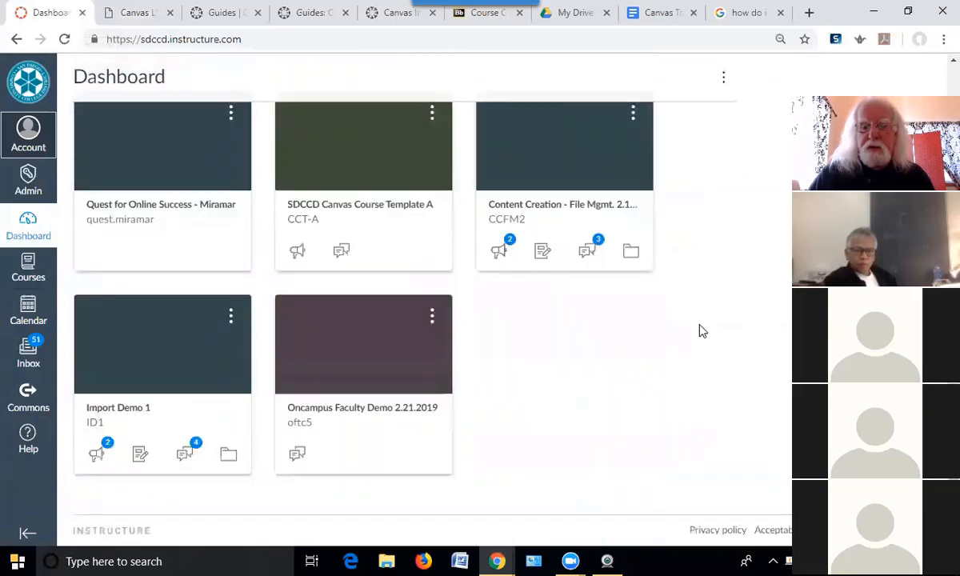
{"action": "left_click", "coordinate": [361, 343]}
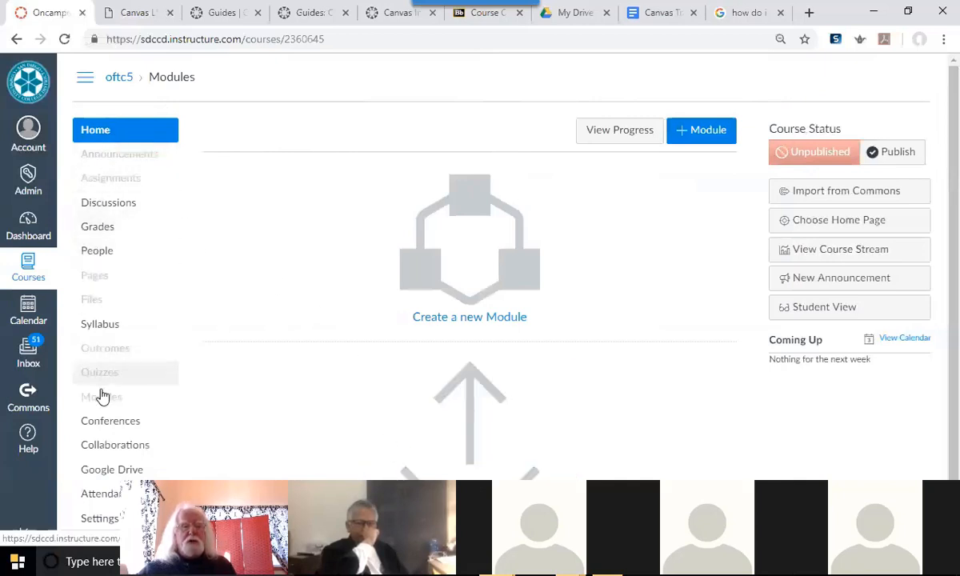
Preview the unpublished oftc5 course home page in Student View and return to the instructor's view
{"action": "scroll", "coordinate": [224, 286], "scroll_direction": "down", "scroll_amount": 1}
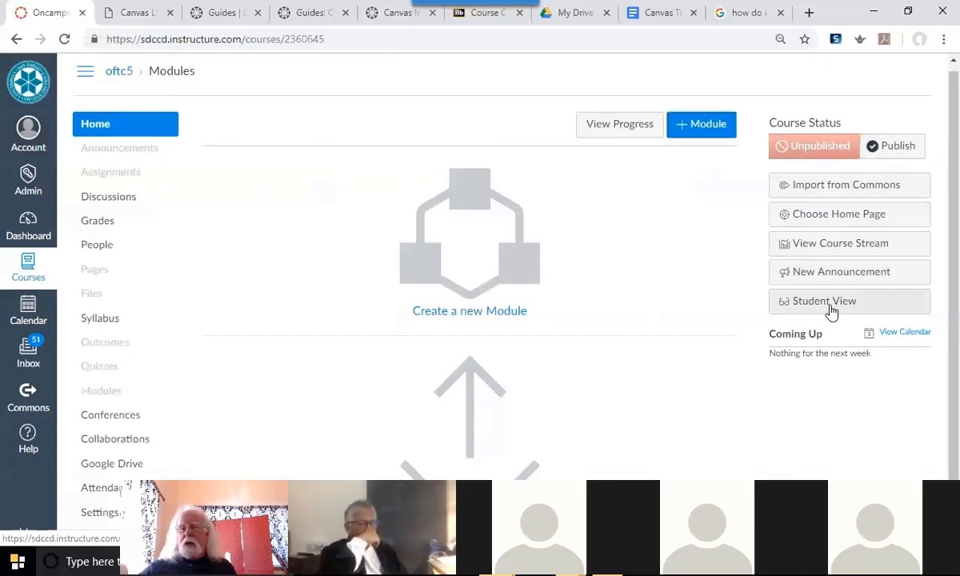
{"action": "left_click", "coordinate": [778, 296]}
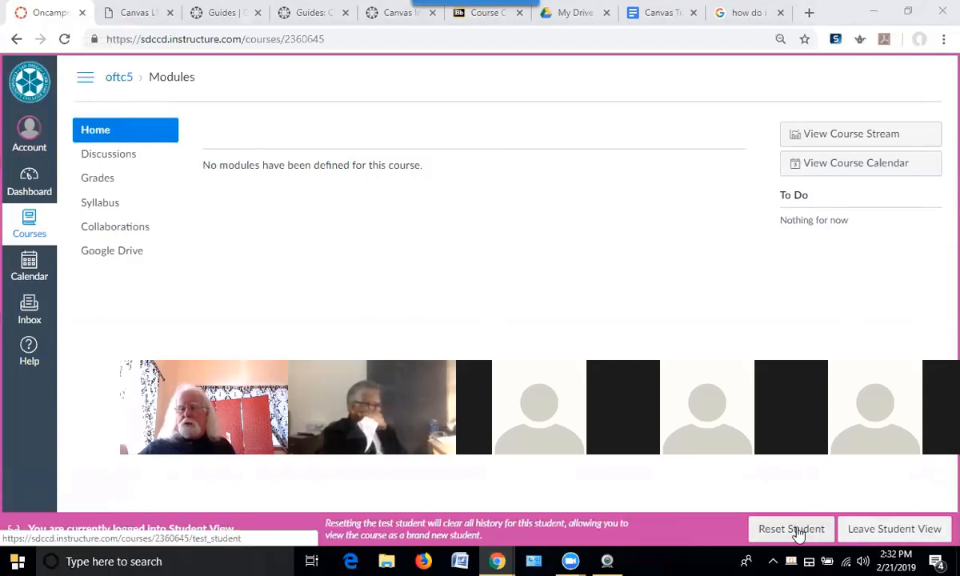
{"action": "left_click", "coordinate": [889, 531]}
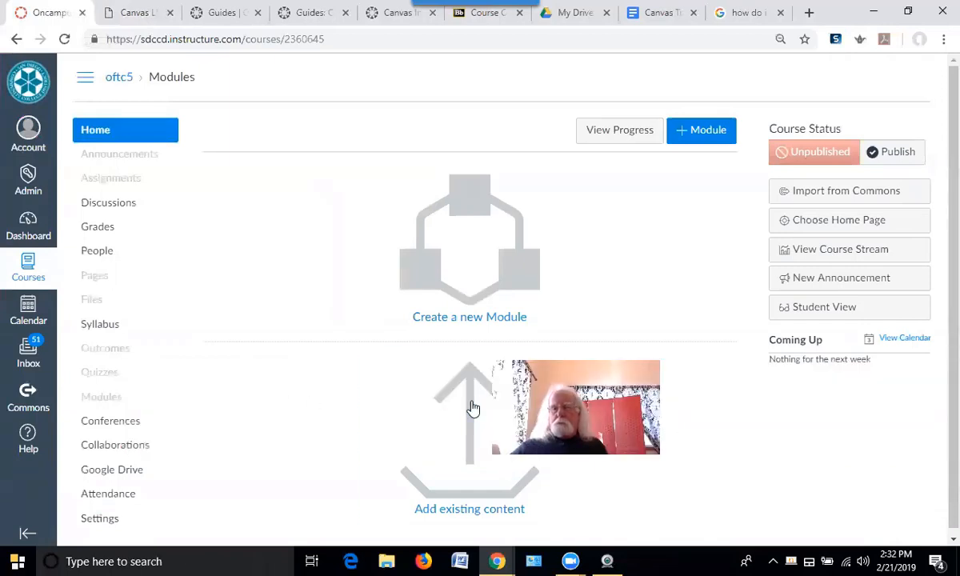
Start a new module on the empty course home page and name it Welcome
{"action": "left_click", "coordinate": [476, 329]}
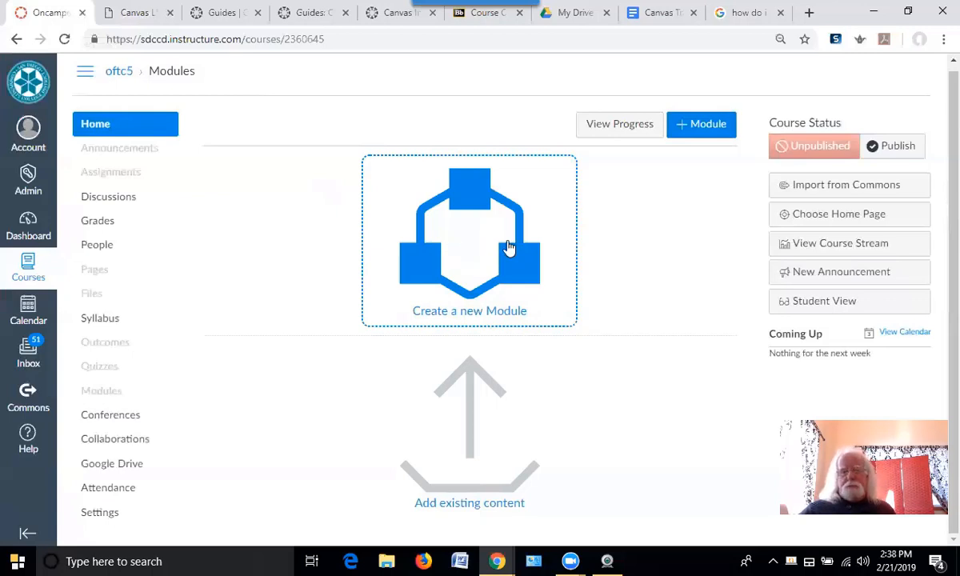
{"action": "left_click", "coordinate": [452, 241]}
{"action": "left_click", "coordinate": [355, 244]}
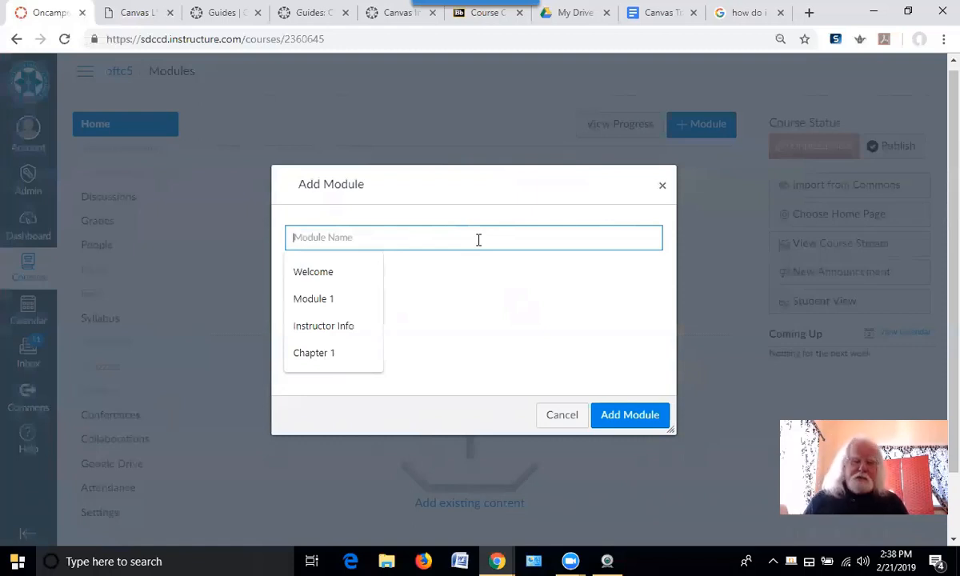
{"action": "type", "text": "We"}
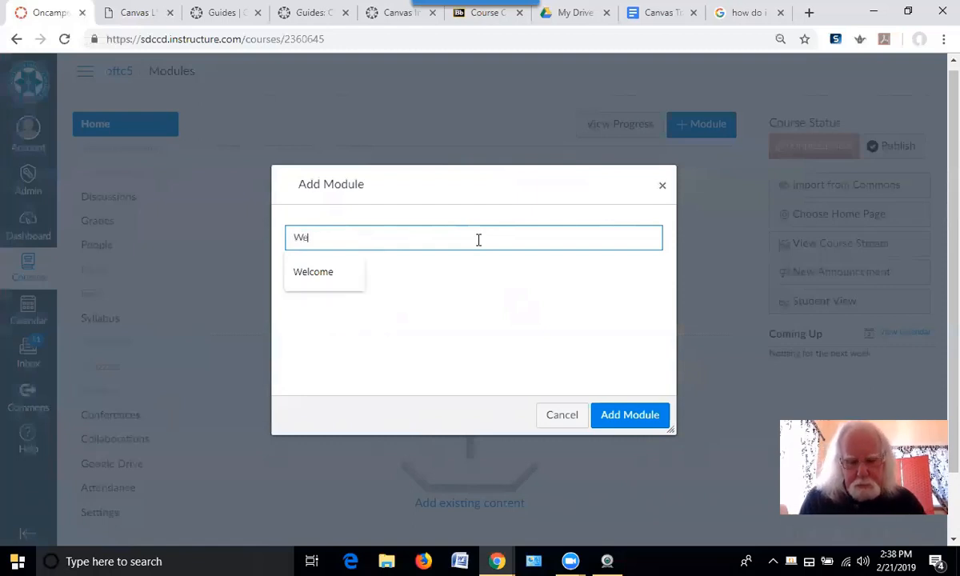
{"action": "type", "text": "lcome"}
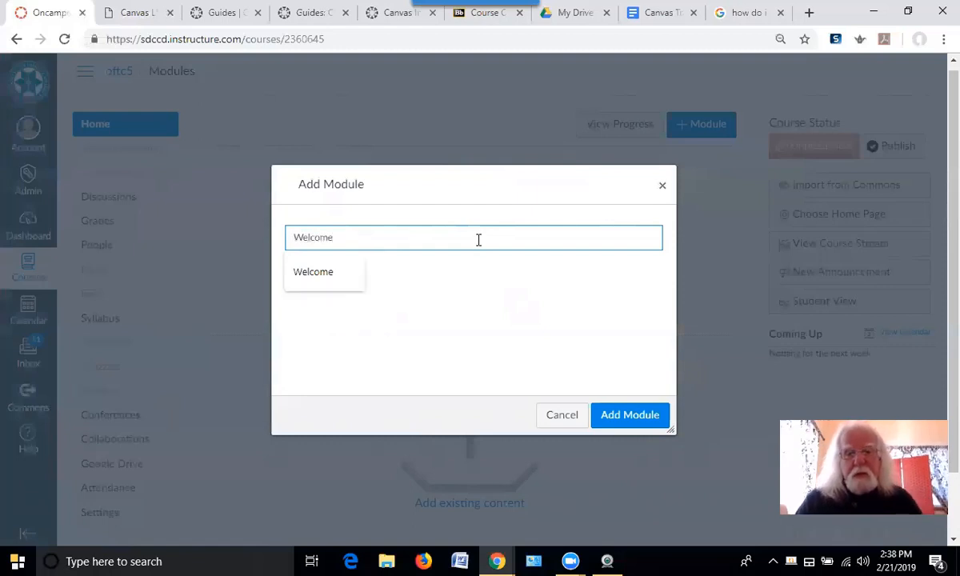
{"action": "left_click", "coordinate": [424, 284]}
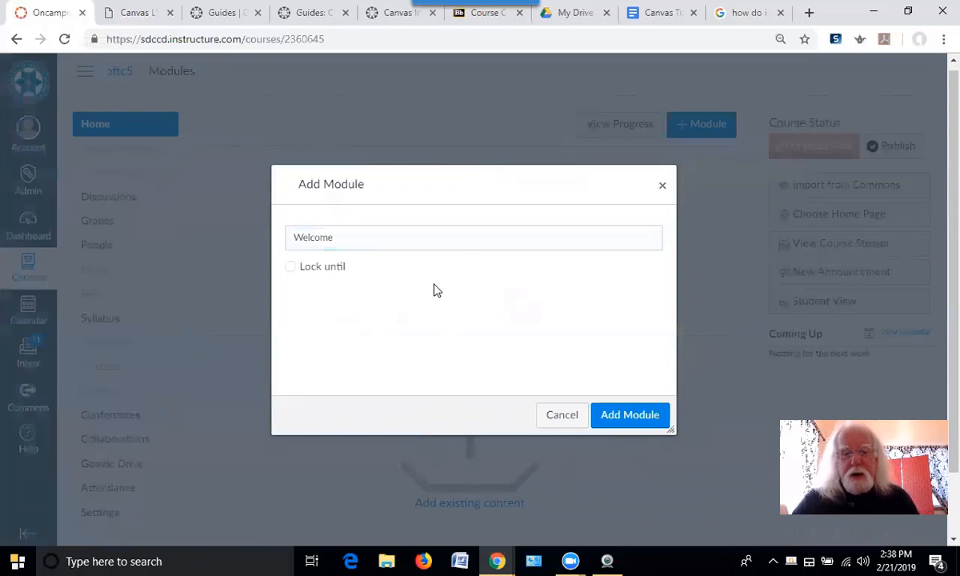
Try the Lock until option and its date picker for the Welcome module, and turn the lock off again
{"action": "left_click", "coordinate": [291, 268]}
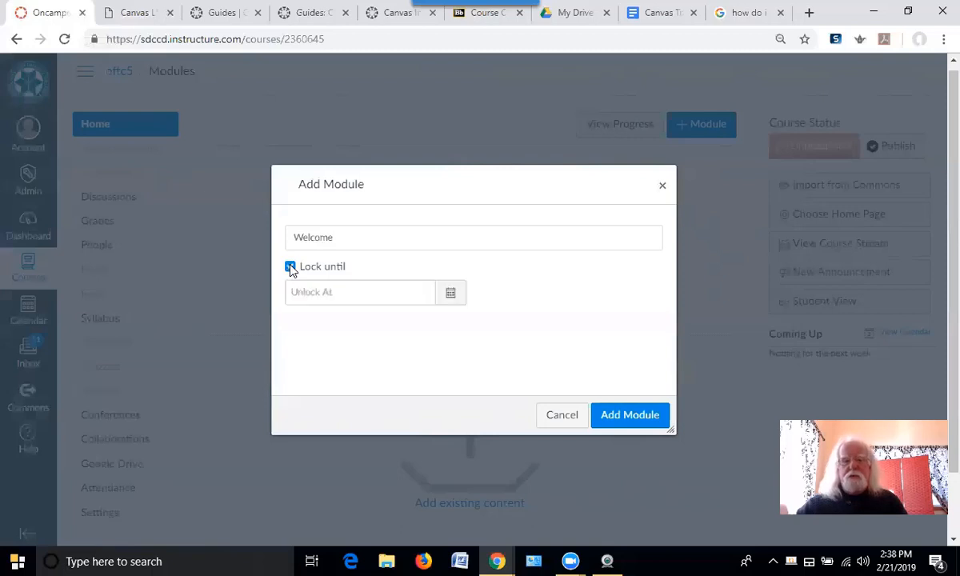
{"action": "left_click", "coordinate": [452, 295]}
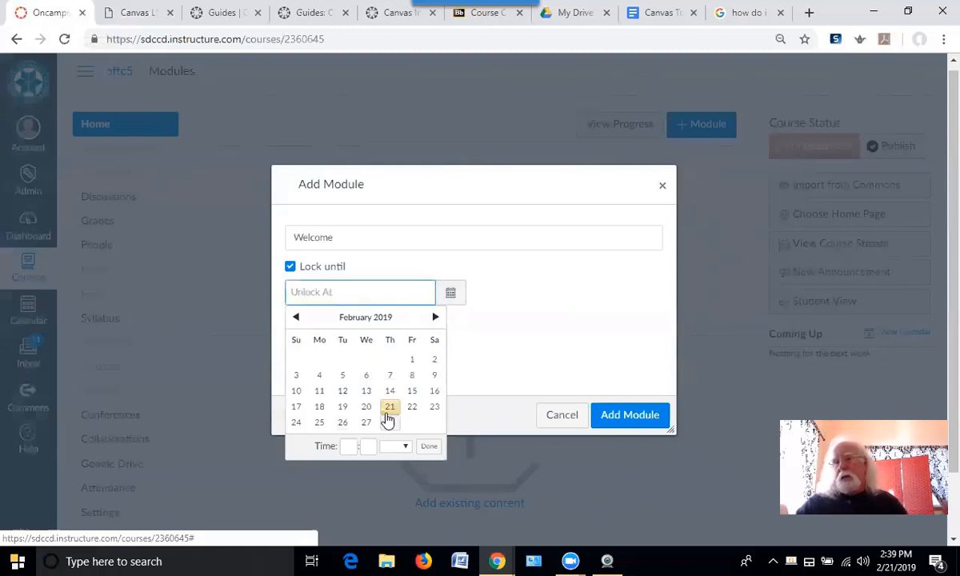
{"action": "left_click", "coordinate": [492, 318]}
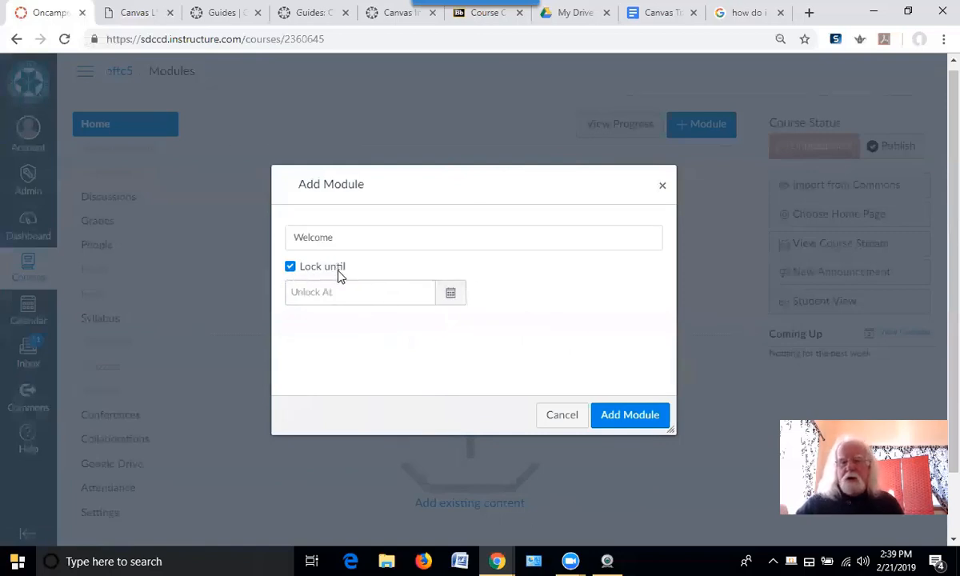
{"action": "left_click", "coordinate": [289, 269]}
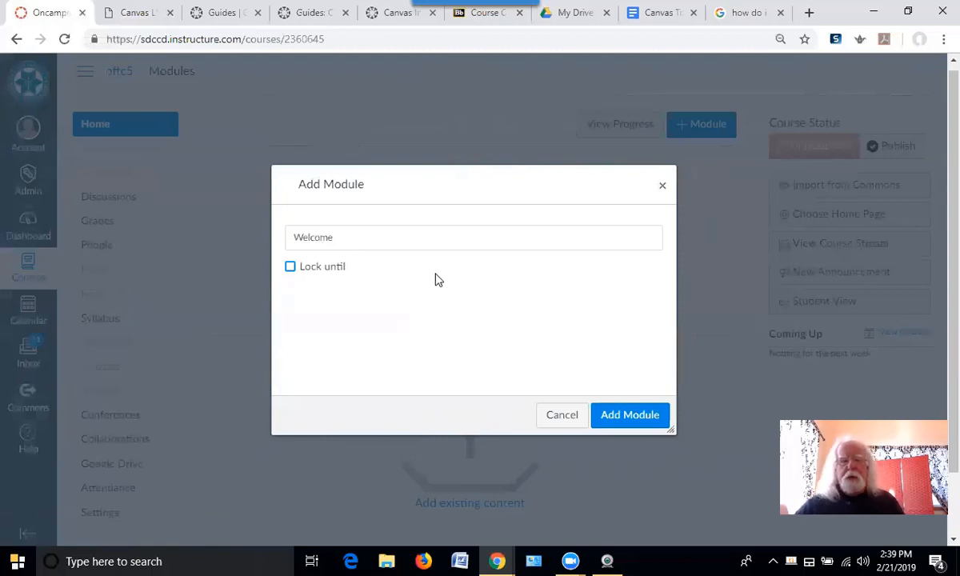
Add the Welcome module to the course and go to the course's Modules page
{"action": "left_click", "coordinate": [629, 415]}
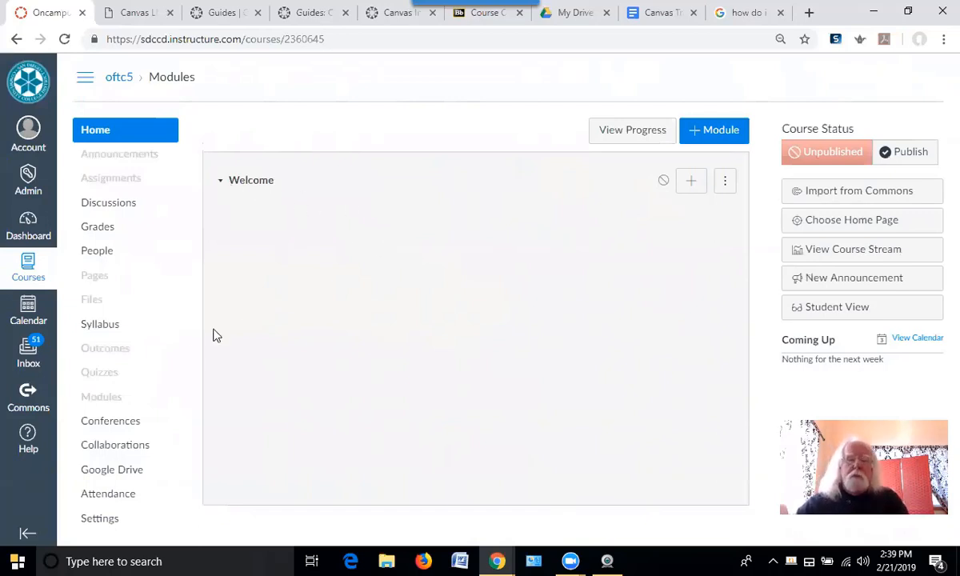
{"action": "left_click", "coordinate": [109, 404]}
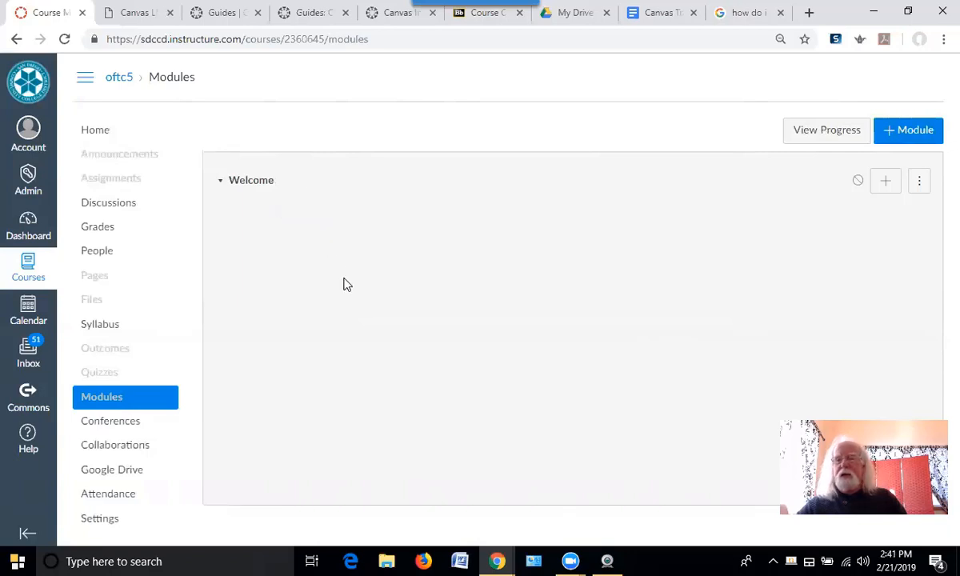
Start adding an item to the Welcome module, with File as the item type and New File as the source
{"action": "left_click", "coordinate": [886, 184]}
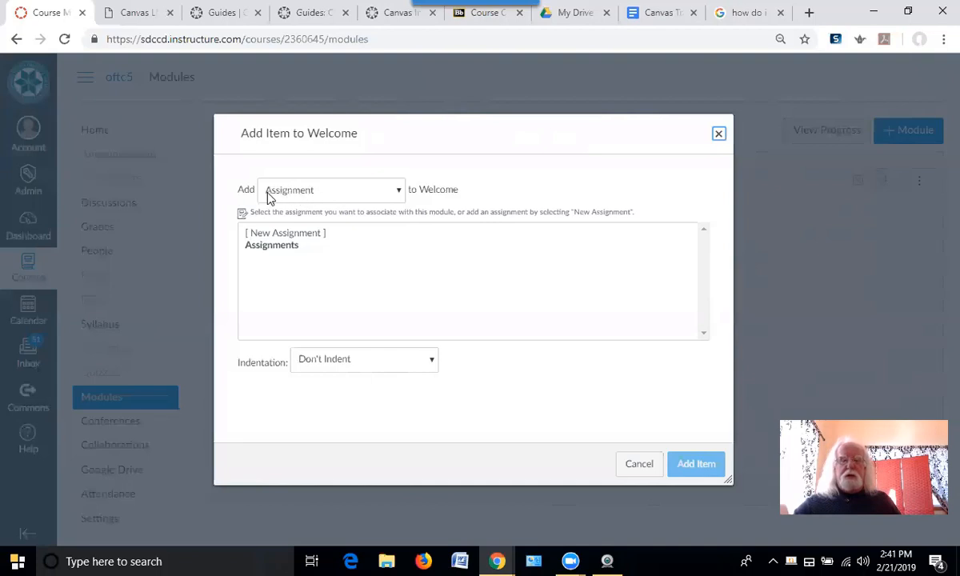
{"action": "left_click", "coordinate": [399, 192]}
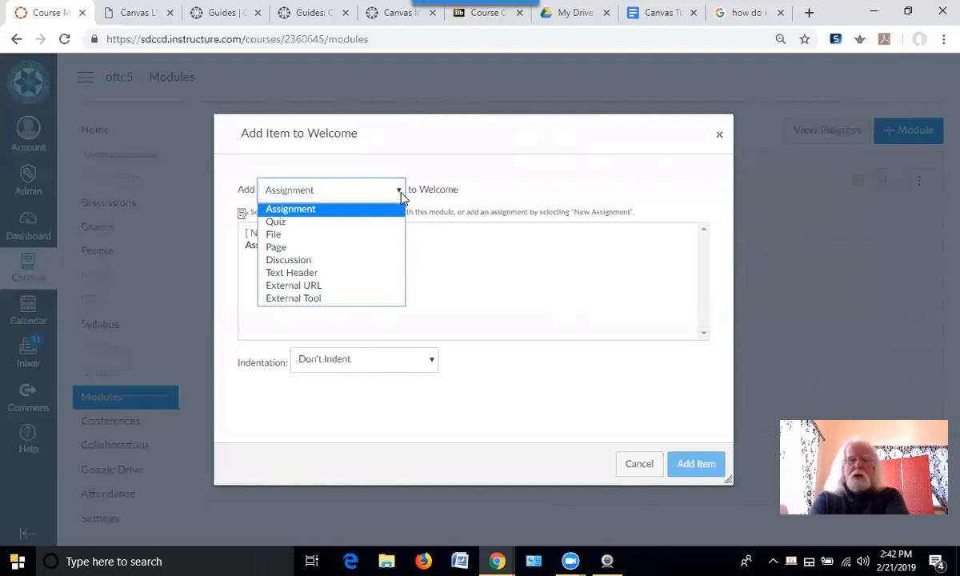
{"action": "left_click", "coordinate": [328, 243]}
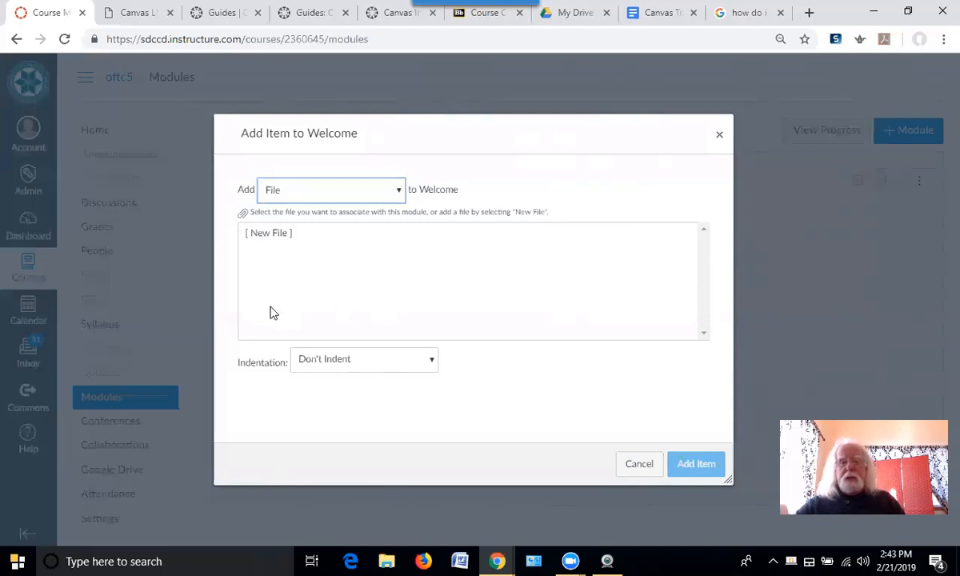
{"action": "left_click", "coordinate": [275, 234]}
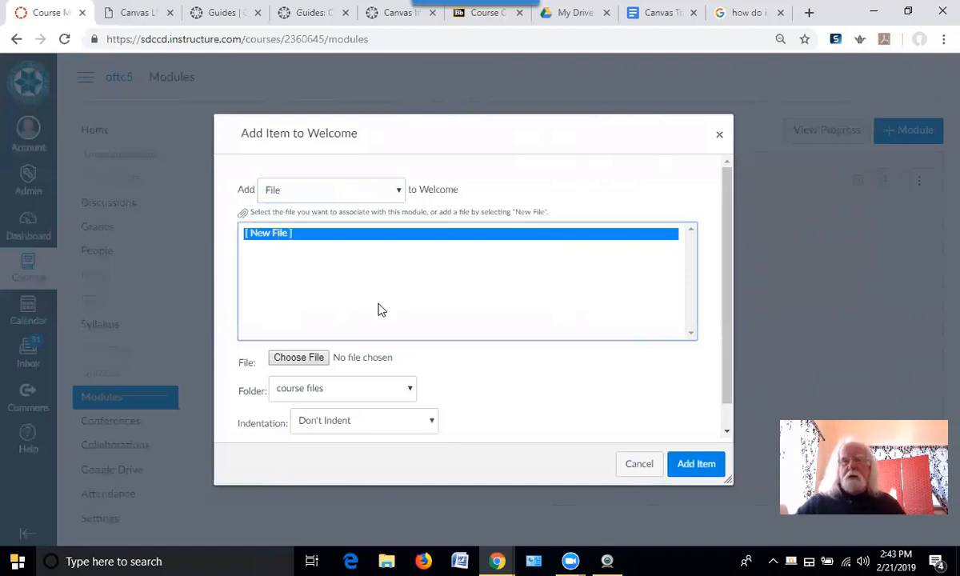
Choose Welcome.pdf from the oncampus canvas training folder as the file for the Welcome module
{"action": "left_click", "coordinate": [299, 357]}
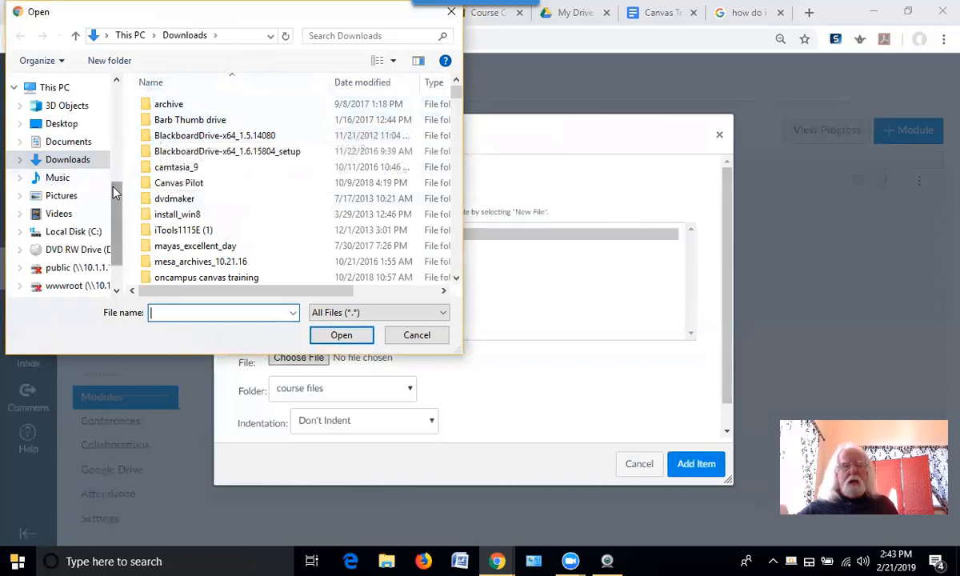
{"action": "left_click_drag", "start_coordinate": [113, 187], "coordinate": [104, 120]}
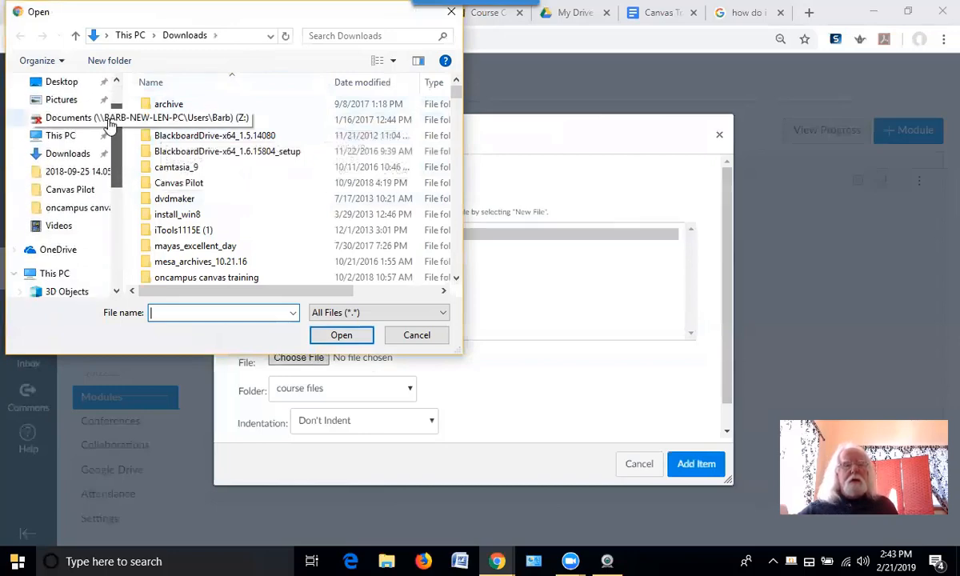
{"action": "left_click", "coordinate": [91, 213]}
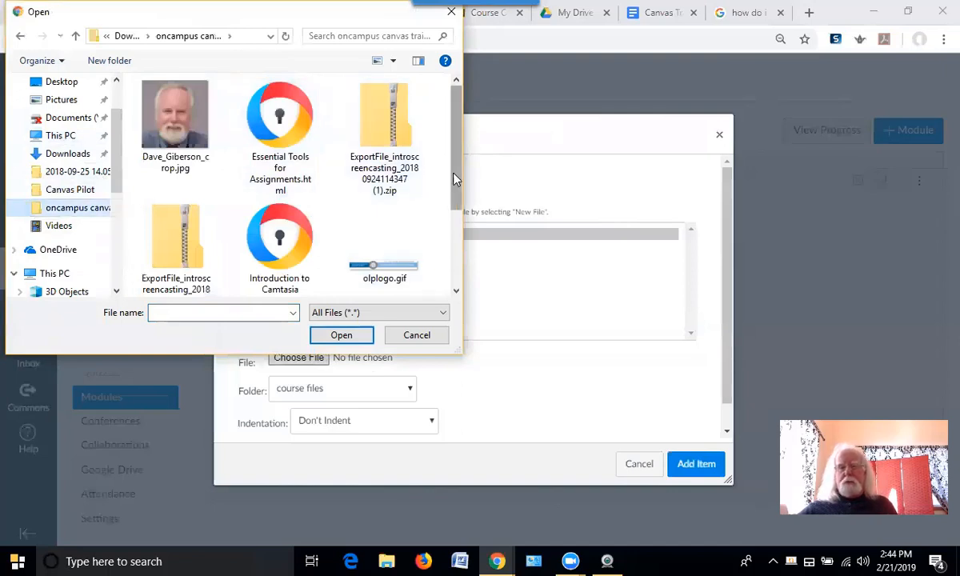
{"action": "left_click_drag", "start_coordinate": [456, 178], "coordinate": [423, 221]}
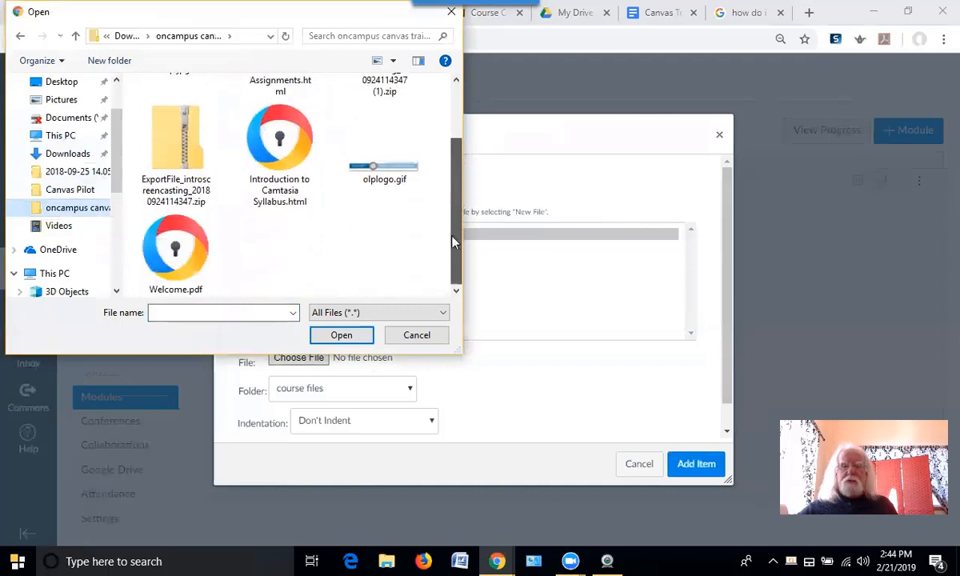
{"action": "left_click", "coordinate": [176, 249]}
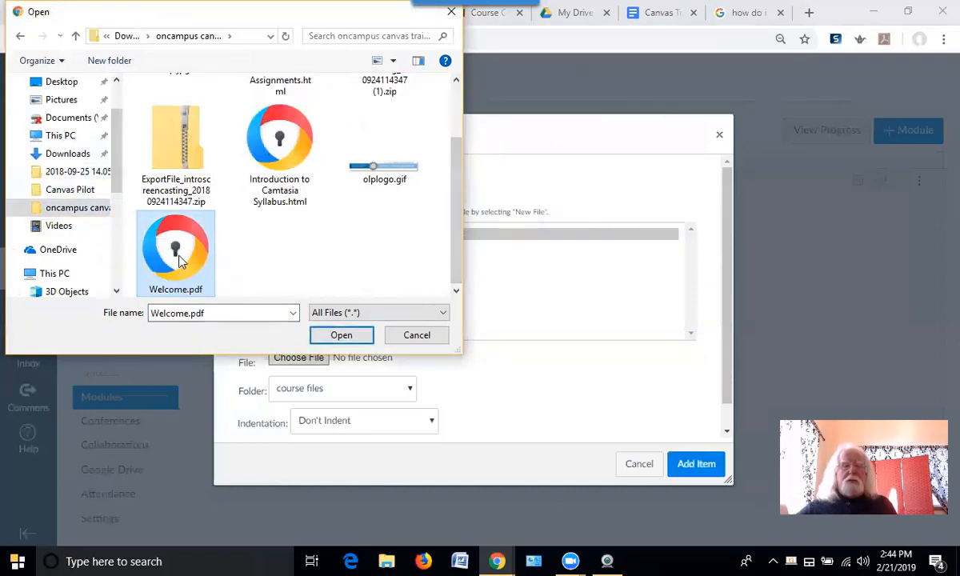
{"action": "left_click", "coordinate": [339, 337]}
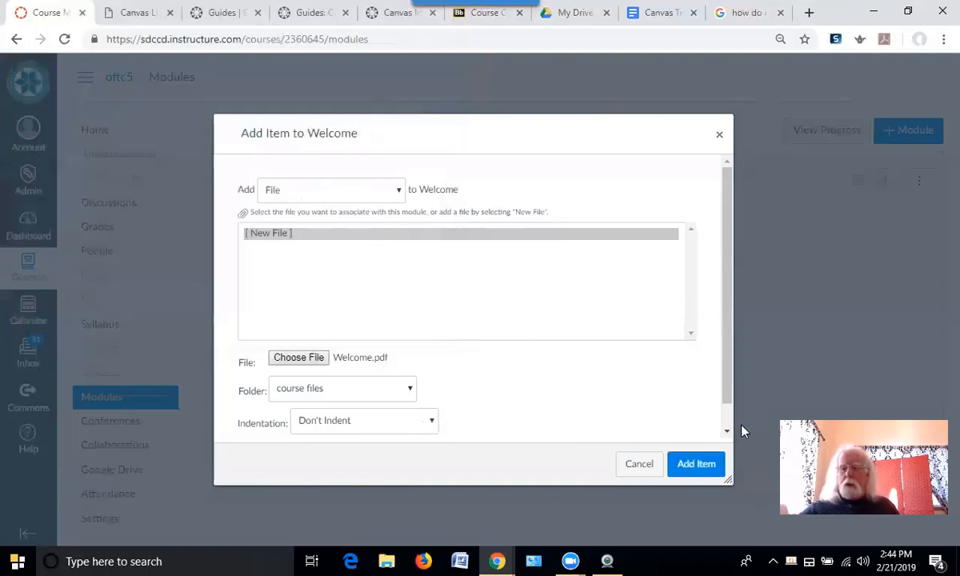
Add the chosen Welcome.pdf file to the Welcome module and publish the module
{"action": "left_click", "coordinate": [696, 465]}
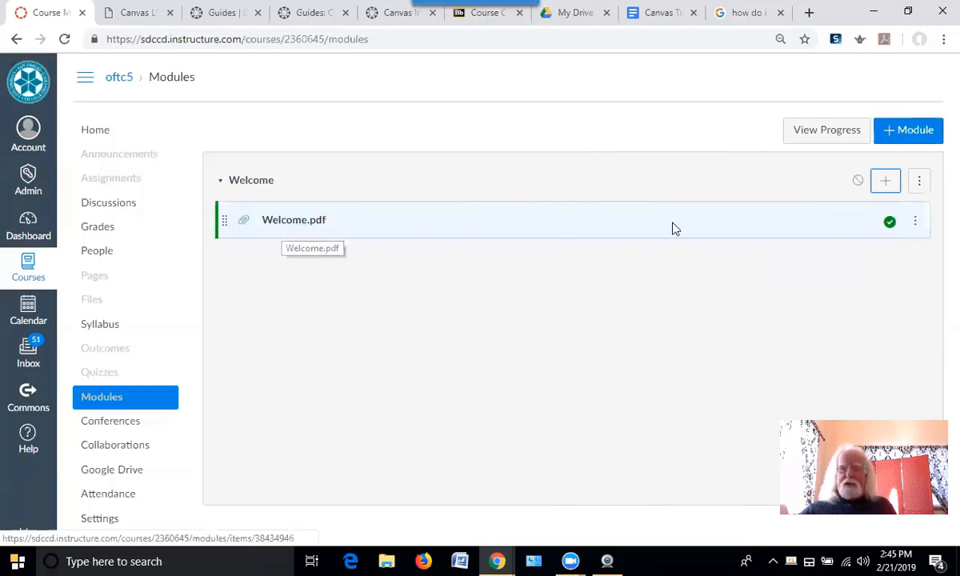
{"action": "left_click", "coordinate": [858, 182]}
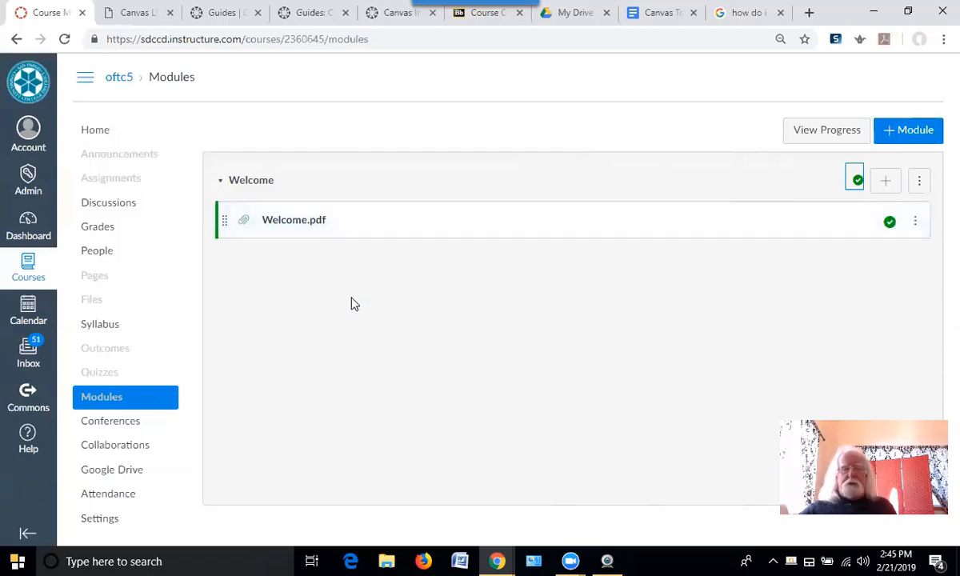
Open Welcome.pdf from the Welcome module and look through the document preview
{"action": "left_click", "coordinate": [306, 225]}
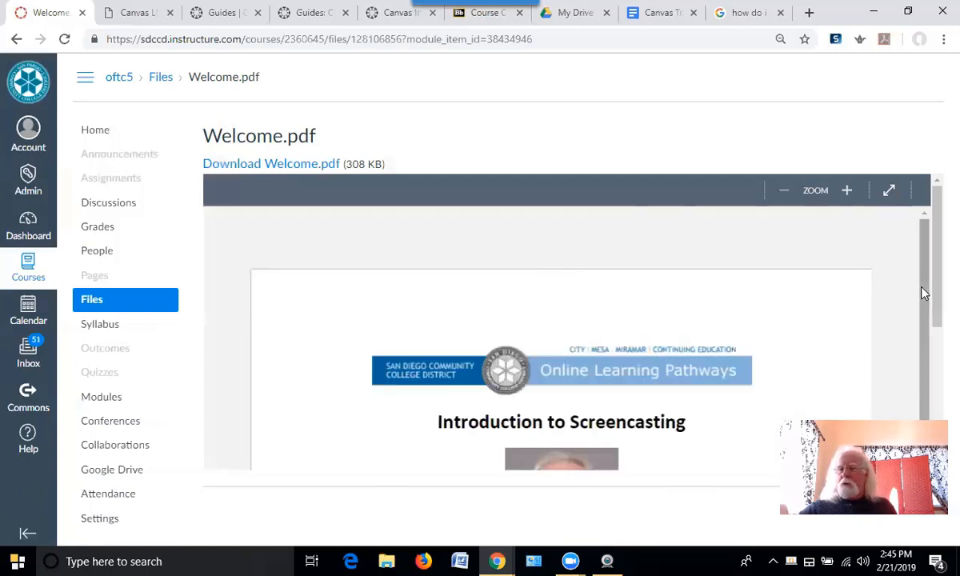
{"action": "scroll", "coordinate": [935, 348], "scroll_direction": "down", "scroll_amount": 2}
{"action": "mouse_move", "coordinate": [935, 348]}
{"action": "left_mouse_down"}
{"action": "mouse_move", "coordinate": [935, 427]}
{"action": "mouse_move", "coordinate": [927, 333]}
{"action": "mouse_move", "coordinate": [937, 415]}
{"action": "mouse_move", "coordinate": [937, 340]}
{"action": "left_mouse_up"}
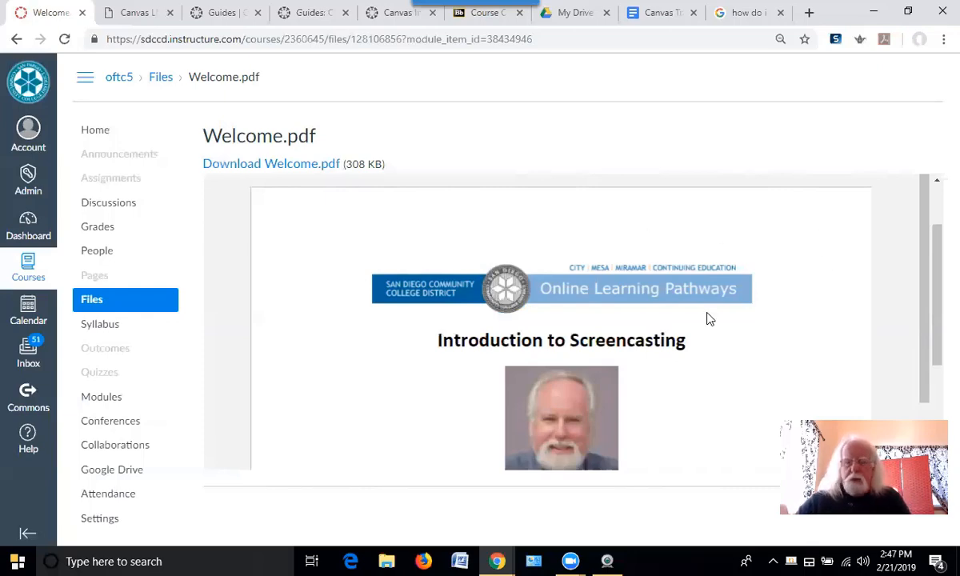
{"action": "scroll", "coordinate": [716, 379], "scroll_direction": "down", "scroll_amount": 2}
{"action": "scroll", "coordinate": [717, 381], "scroll_direction": "up", "scroll_amount": 2}
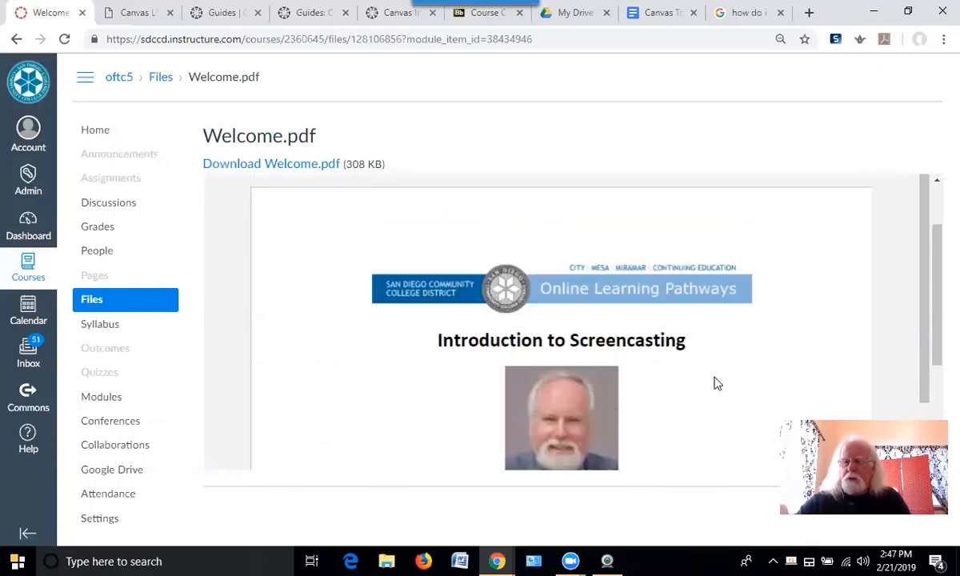
{"action": "scroll", "coordinate": [704, 389], "scroll_direction": "down", "scroll_amount": 3}
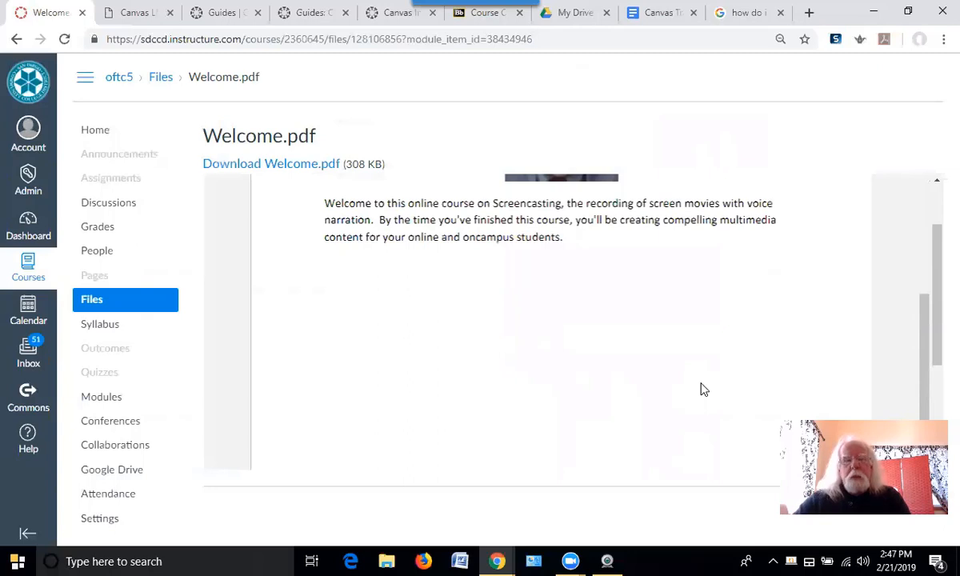
{"action": "scroll", "coordinate": [704, 389], "scroll_direction": "up", "scroll_amount": 3}
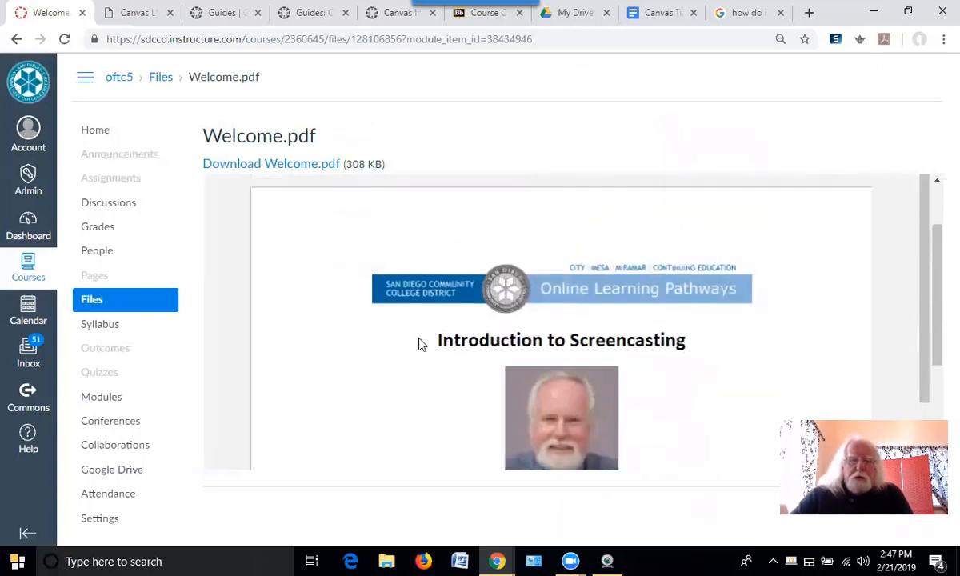
Return to the Modules page and review the item types available for the Welcome module without adding anything
{"action": "left_click", "coordinate": [116, 404]}
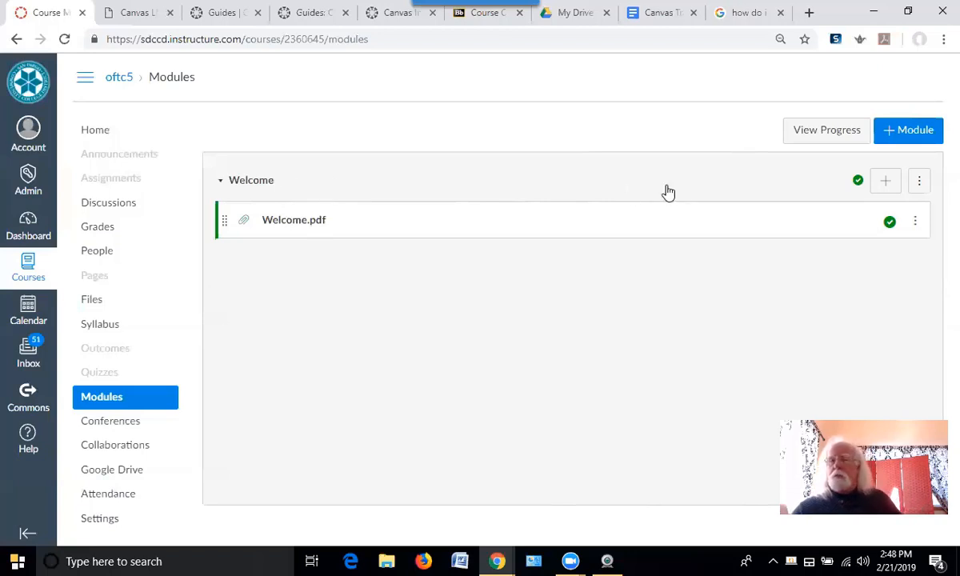
{"action": "left_click", "coordinate": [891, 186]}
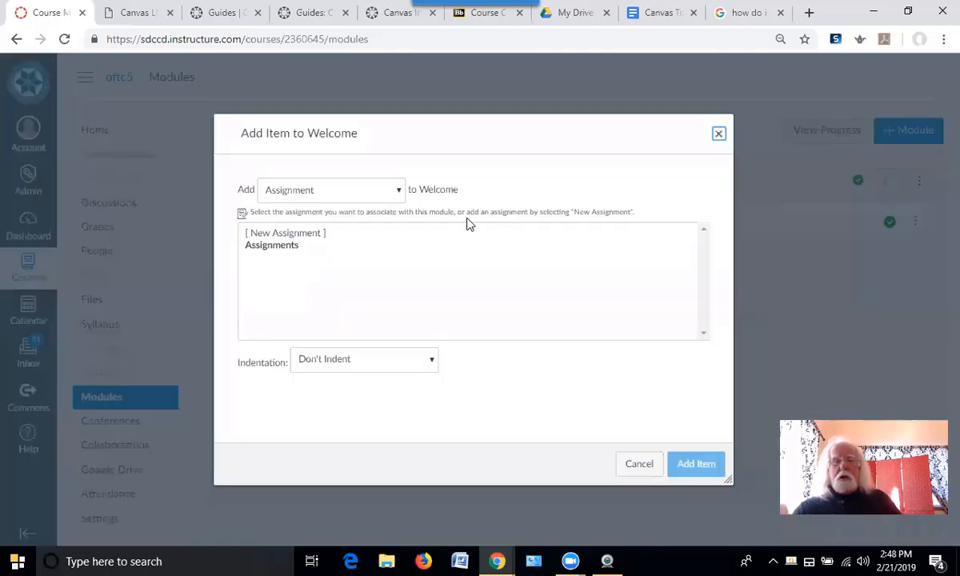
{"action": "left_click", "coordinate": [400, 193]}
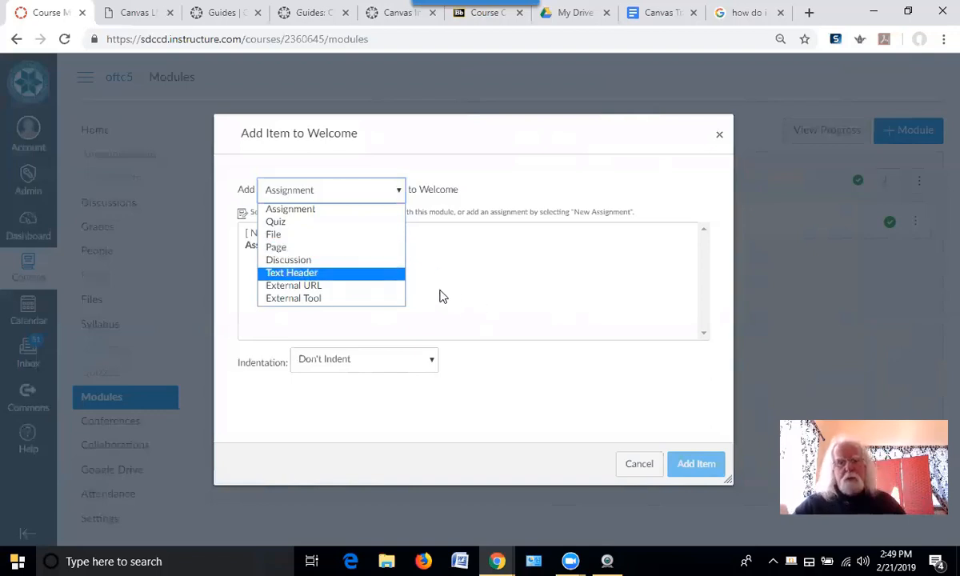
{"action": "left_click", "coordinate": [610, 199]}
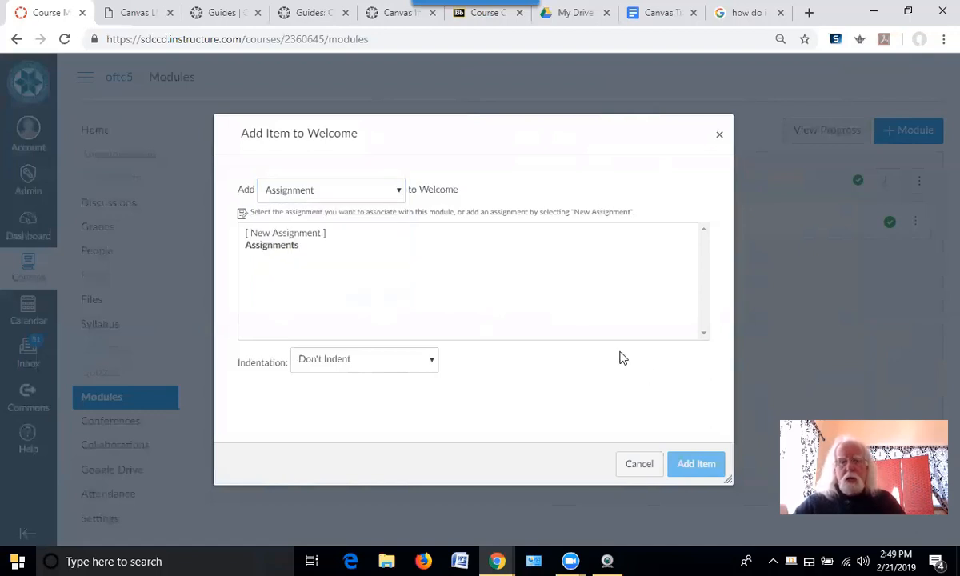
{"action": "left_click", "coordinate": [644, 466]}
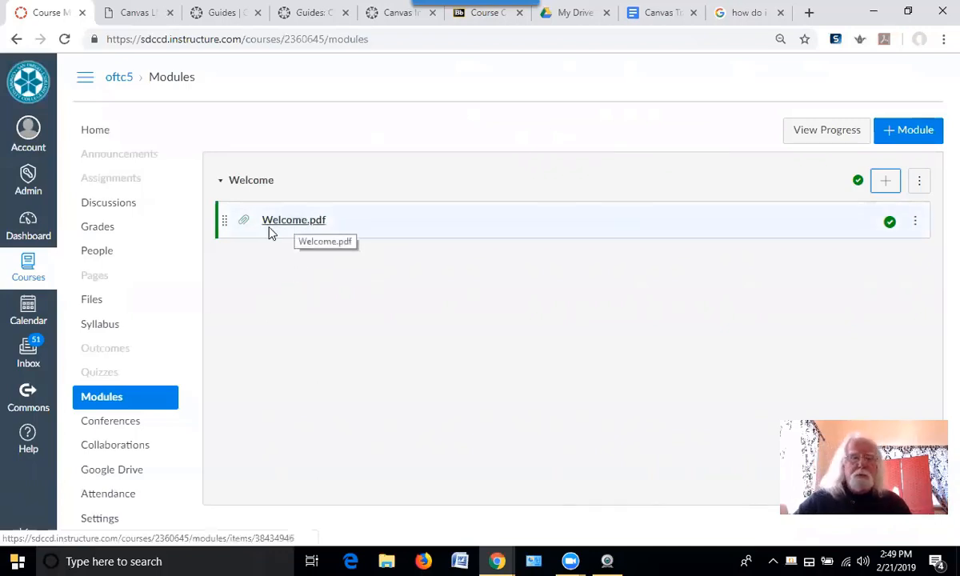
Open the course's Files page and review the management options for Welcome.pdf
{"action": "left_click", "coordinate": [95, 308]}
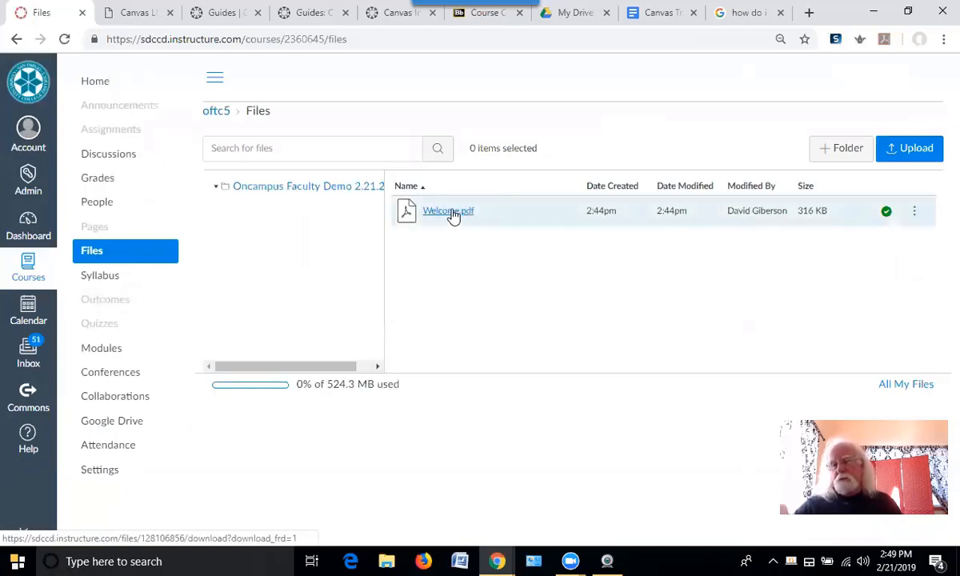
{"action": "left_click", "coordinate": [915, 214]}
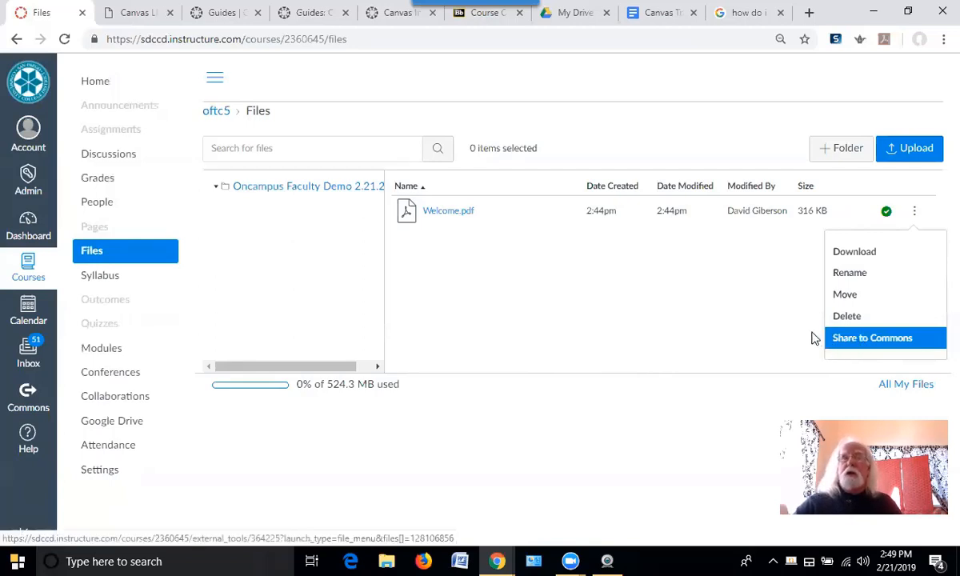
{"action": "left_click", "coordinate": [643, 296]}
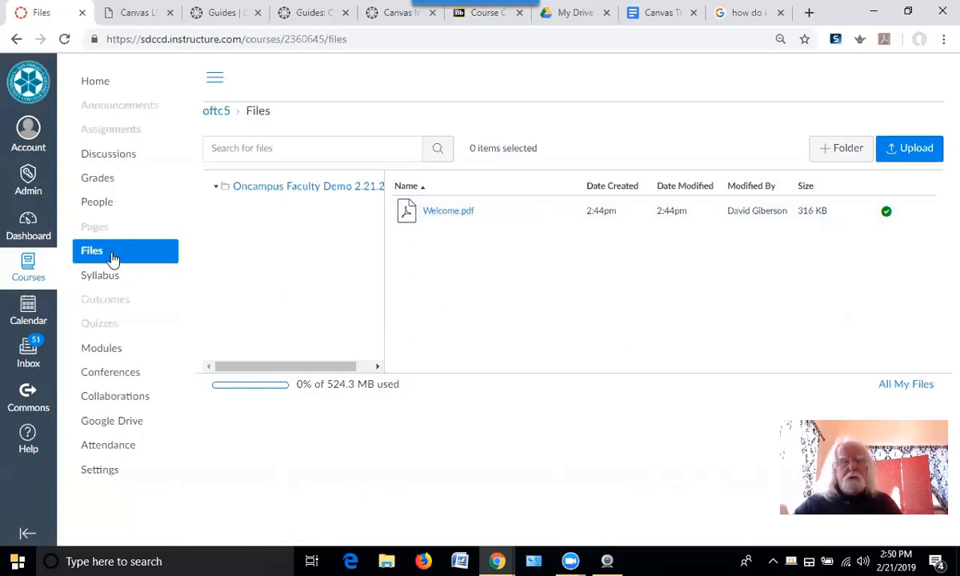
Add Essential Tools for Assignments.html from the oncampus canvas training folder to the Welcome module as a new file, and open its preview
{"action": "left_click", "coordinate": [114, 353]}
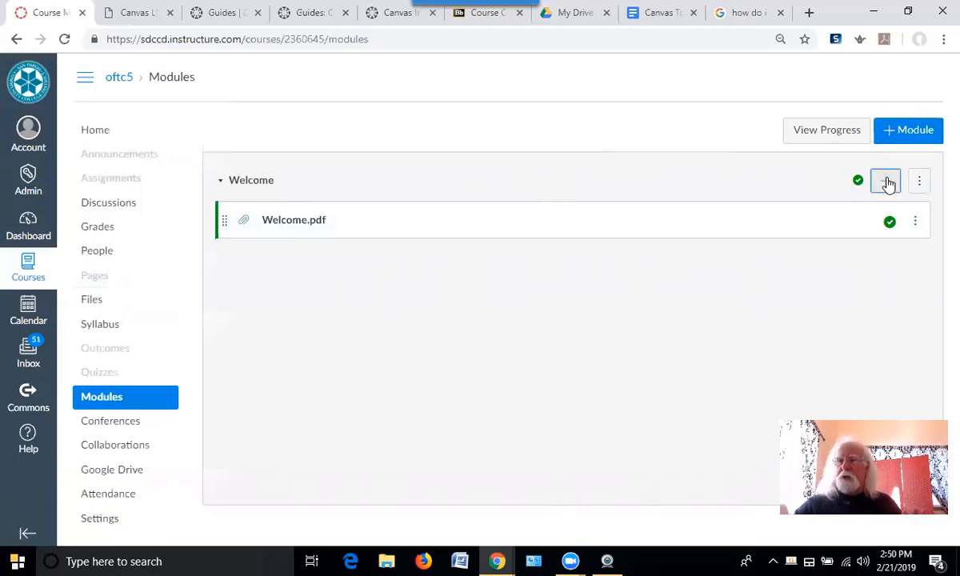
{"action": "left_click", "coordinate": [886, 183]}
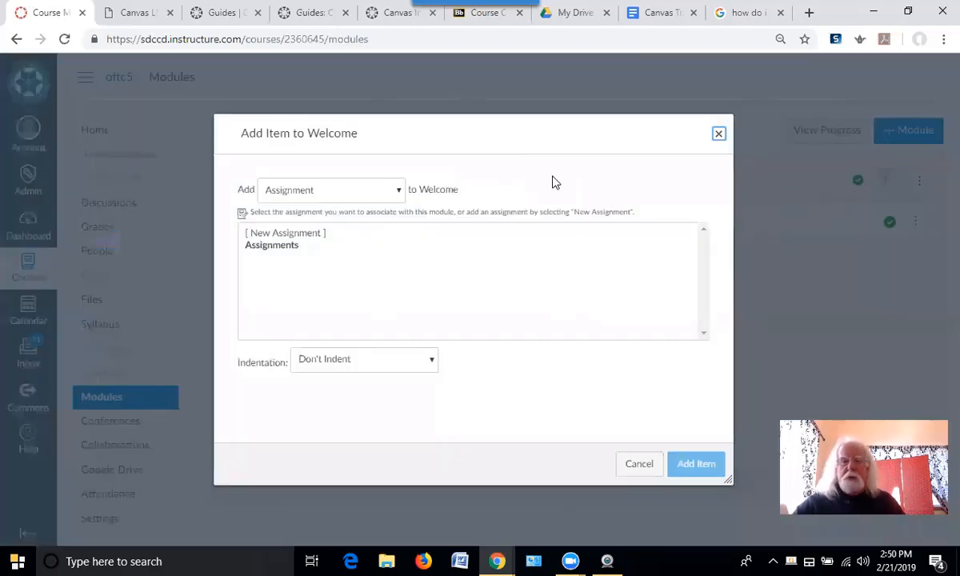
{"action": "left_click", "coordinate": [402, 190]}
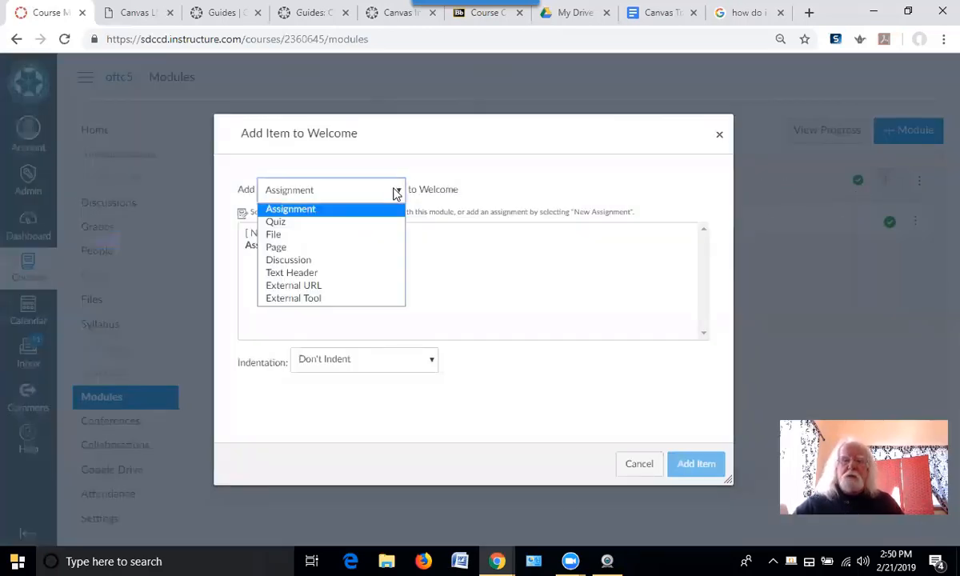
{"action": "key", "text": "Escape"}
{"action": "left_click", "coordinate": [370, 235]}
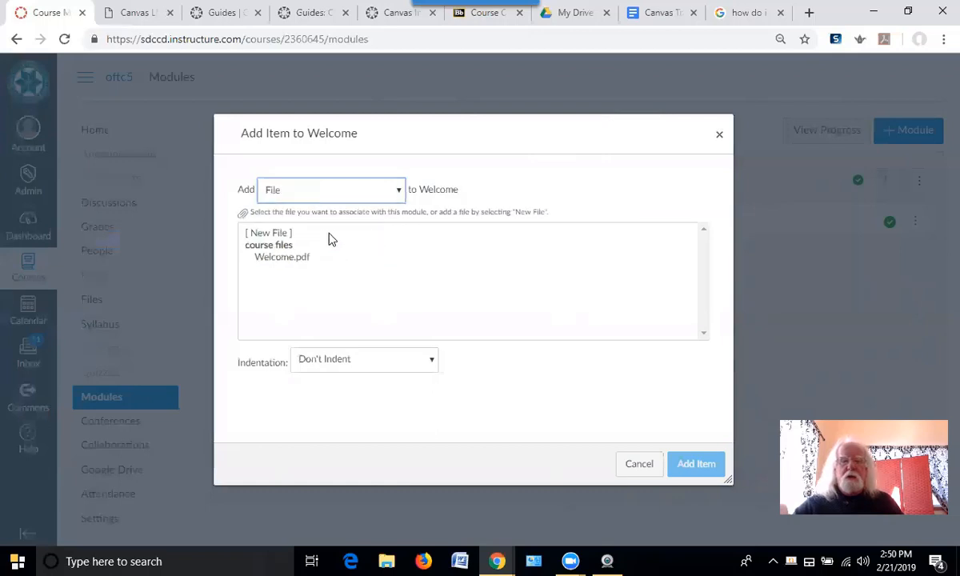
{"action": "left_click", "coordinate": [275, 234]}
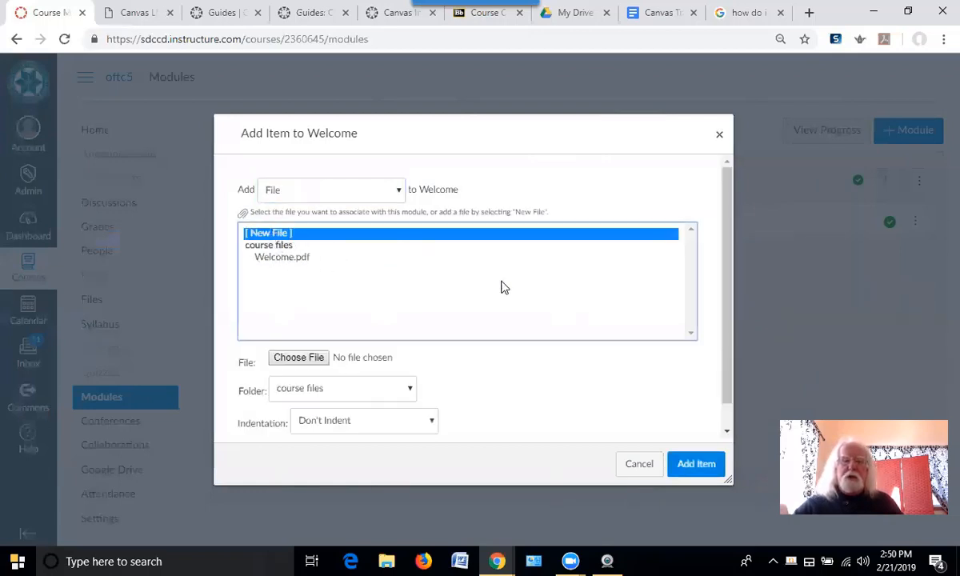
{"action": "left_click", "coordinate": [303, 359]}
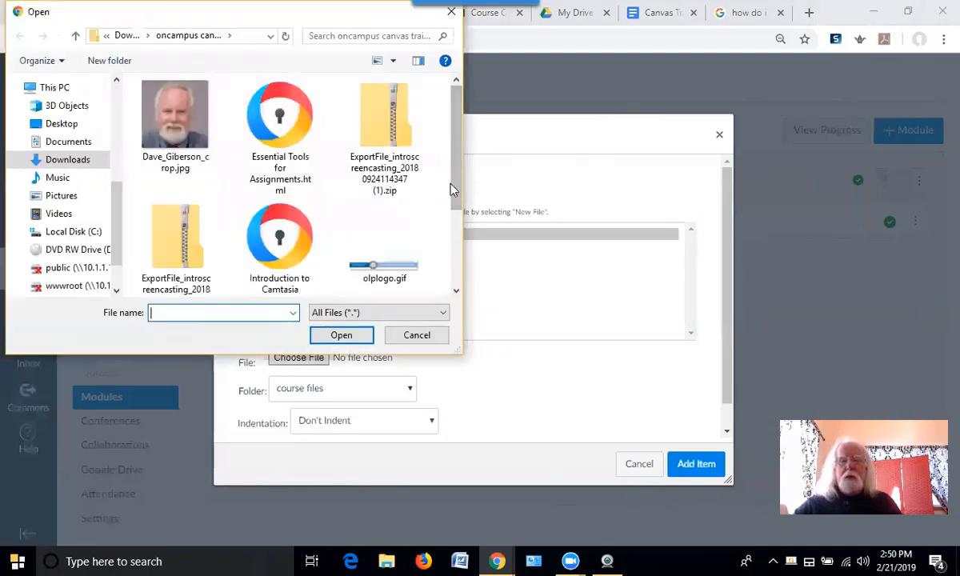
{"action": "left_click", "coordinate": [294, 145]}
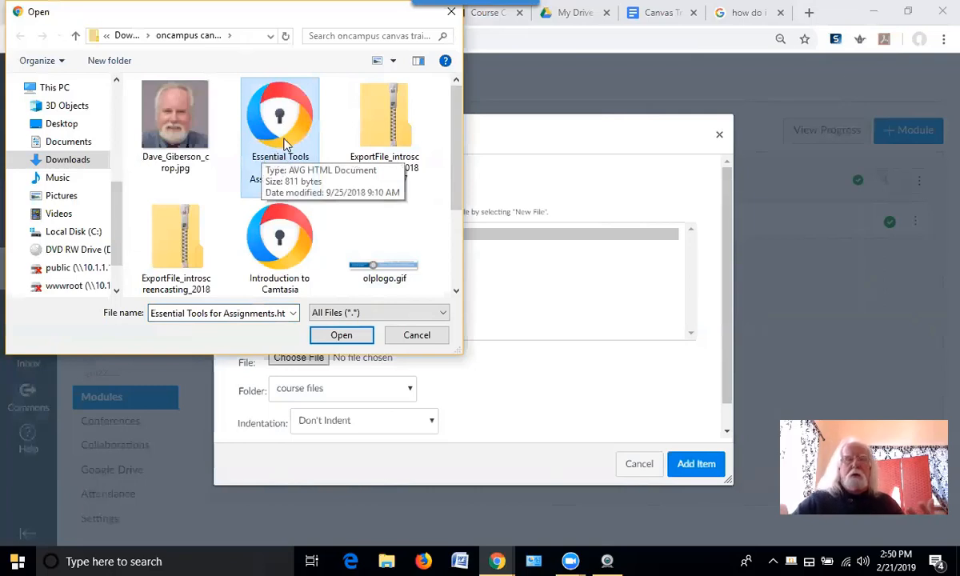
{"action": "left_click", "coordinate": [338, 339]}
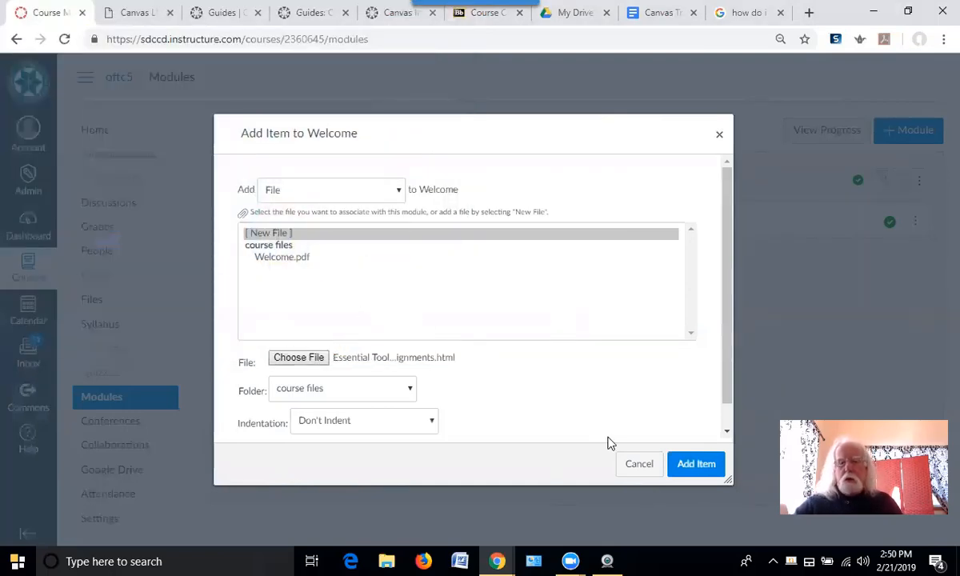
{"action": "left_click", "coordinate": [710, 472]}
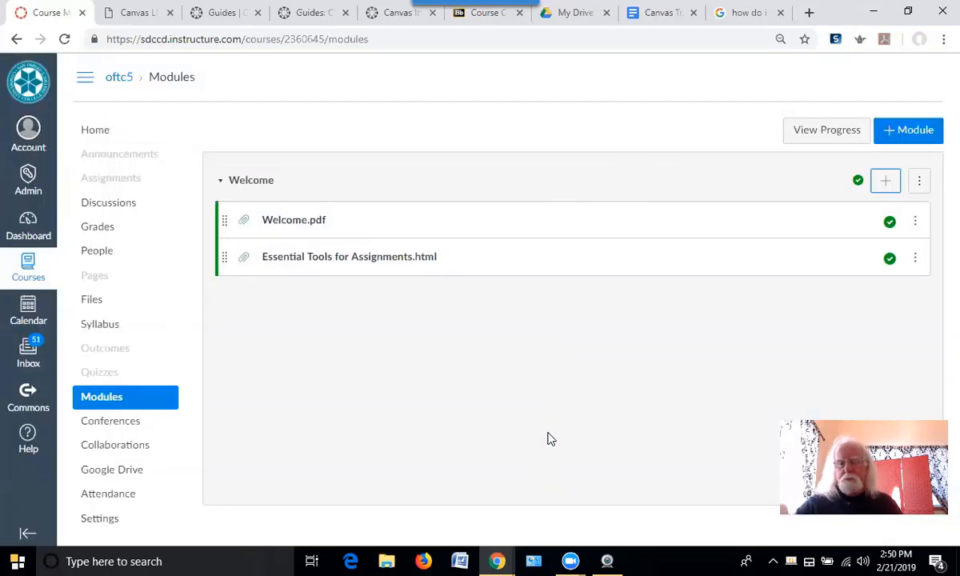
{"action": "left_click", "coordinate": [373, 265]}
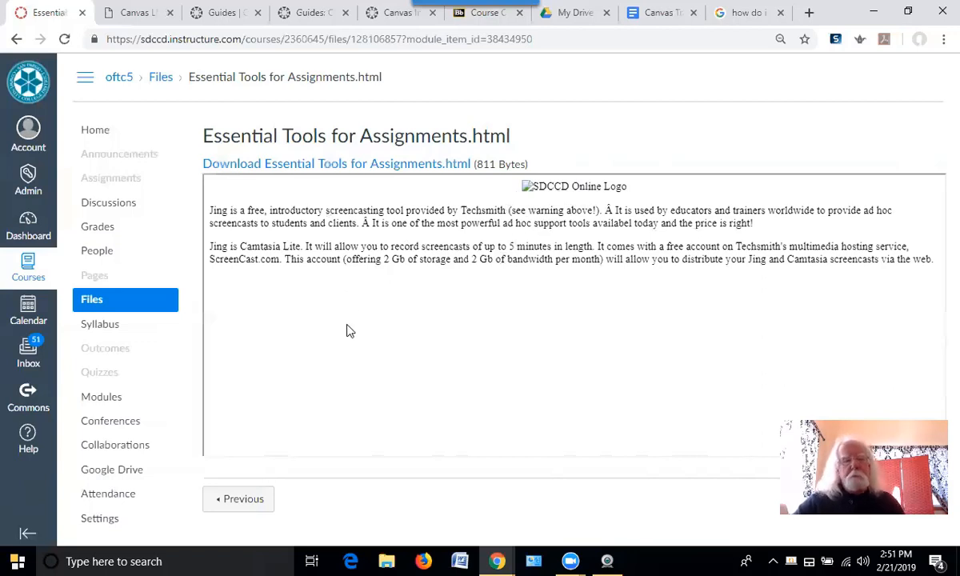
Return to the Modules page and add Introduction to Camtasia Syllabus.html to the Welcome module as a new file in course files
{"action": "left_click", "coordinate": [102, 407]}
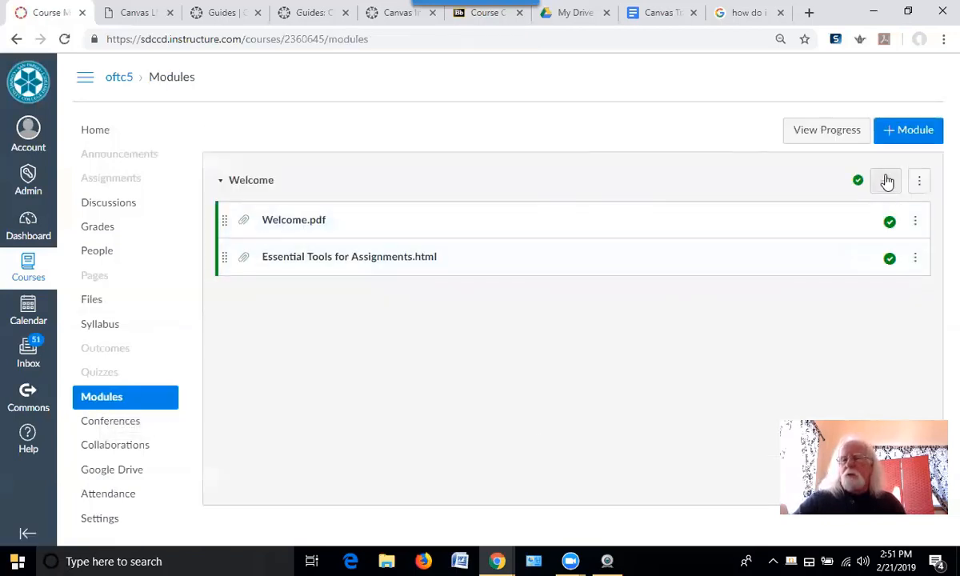
{"action": "left_click", "coordinate": [886, 183]}
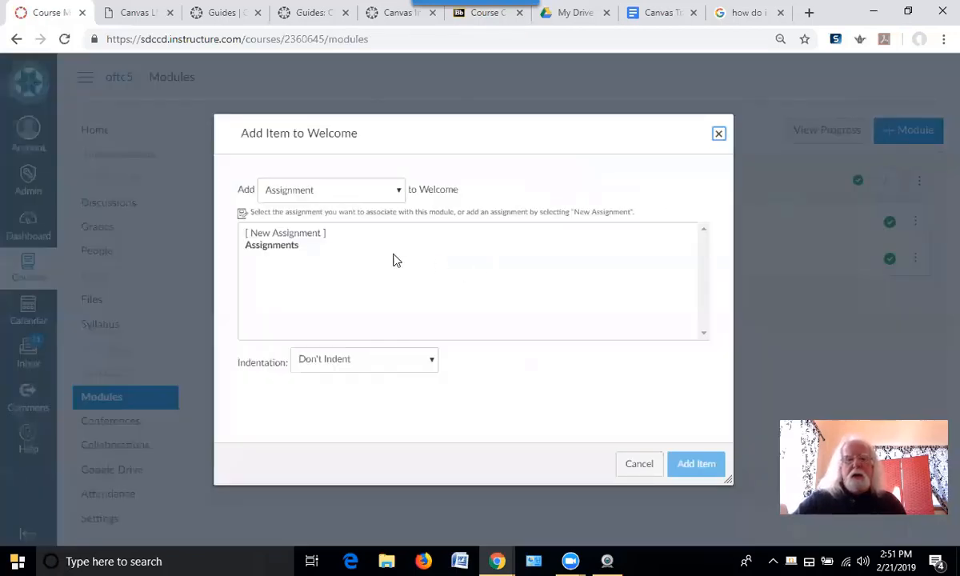
{"action": "left_click", "coordinate": [398, 191]}
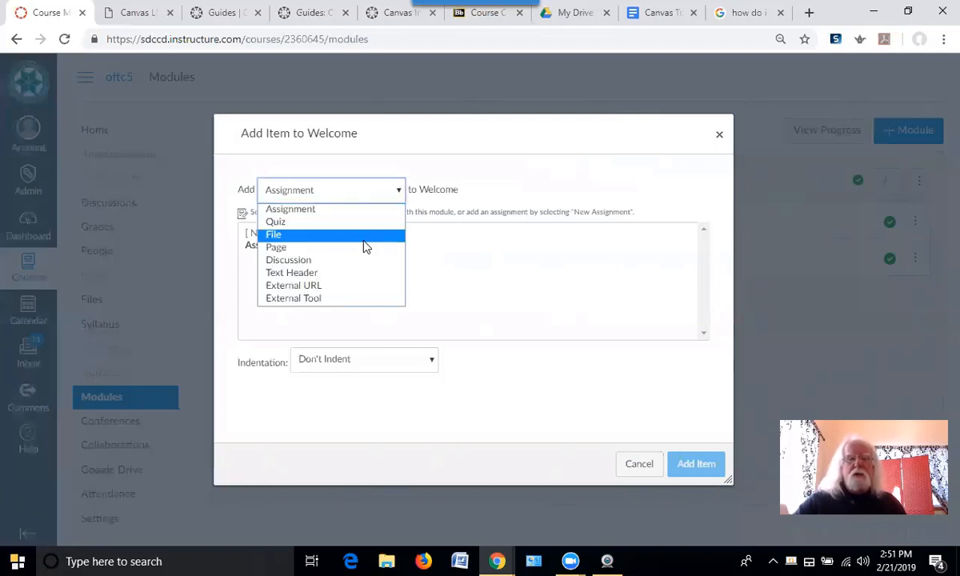
{"action": "left_click", "coordinate": [363, 239]}
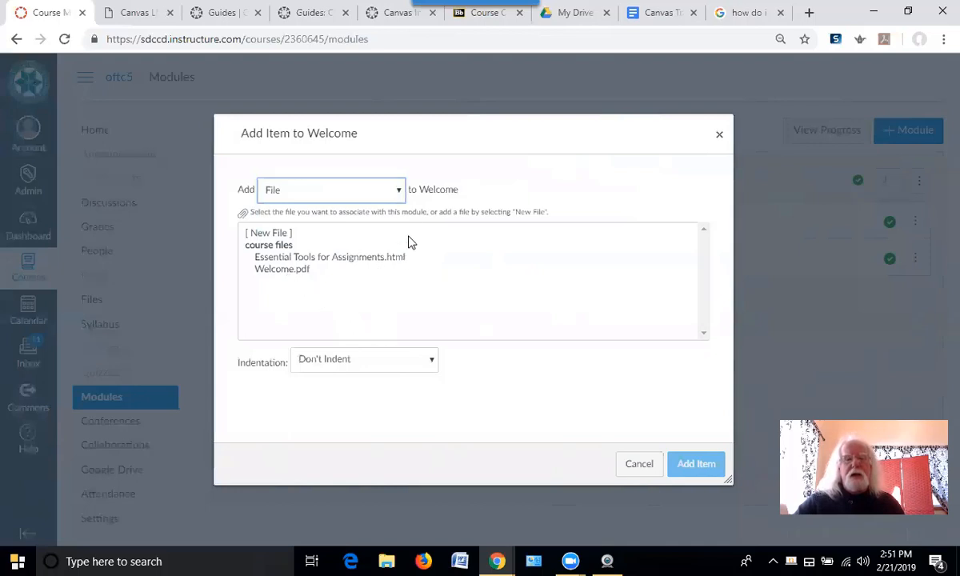
{"action": "left_click", "coordinate": [282, 234]}
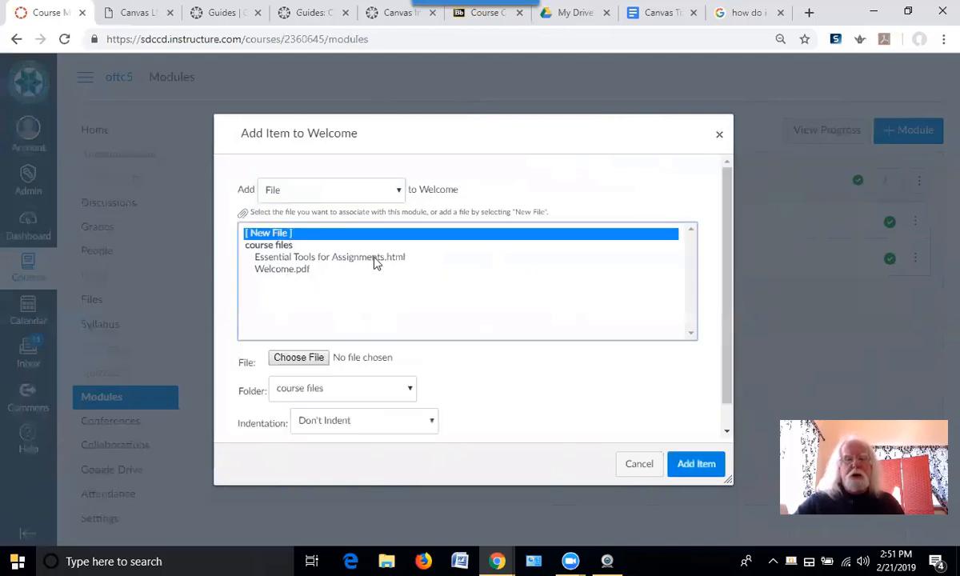
{"action": "left_click", "coordinate": [302, 362]}
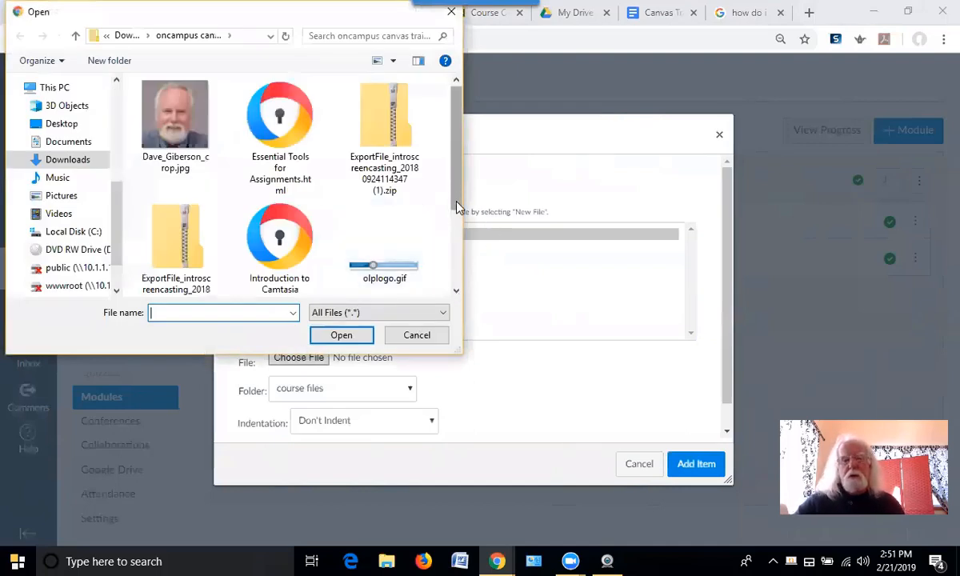
{"action": "scroll", "coordinate": [342, 256], "scroll_direction": "down", "scroll_amount": 2}
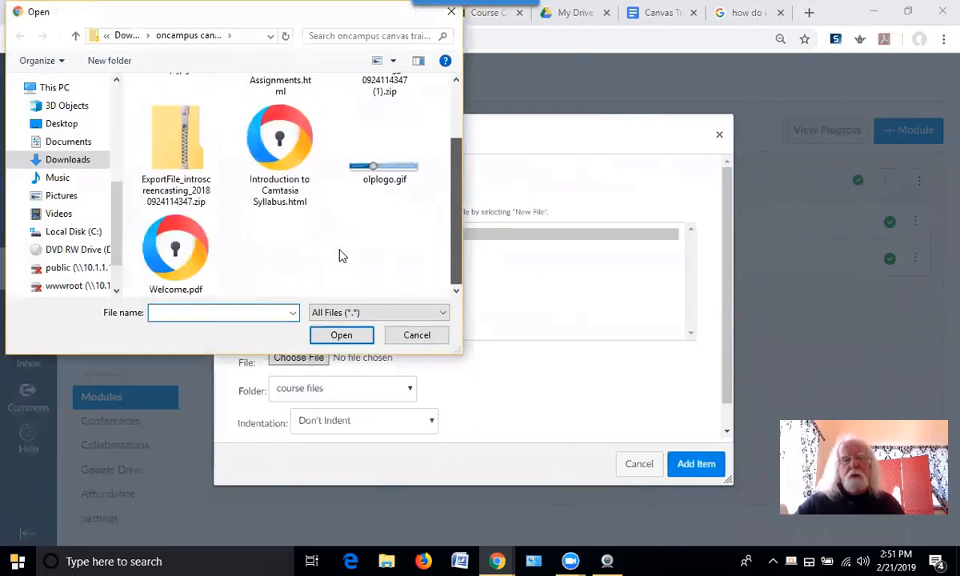
{"action": "left_click", "coordinate": [288, 165]}
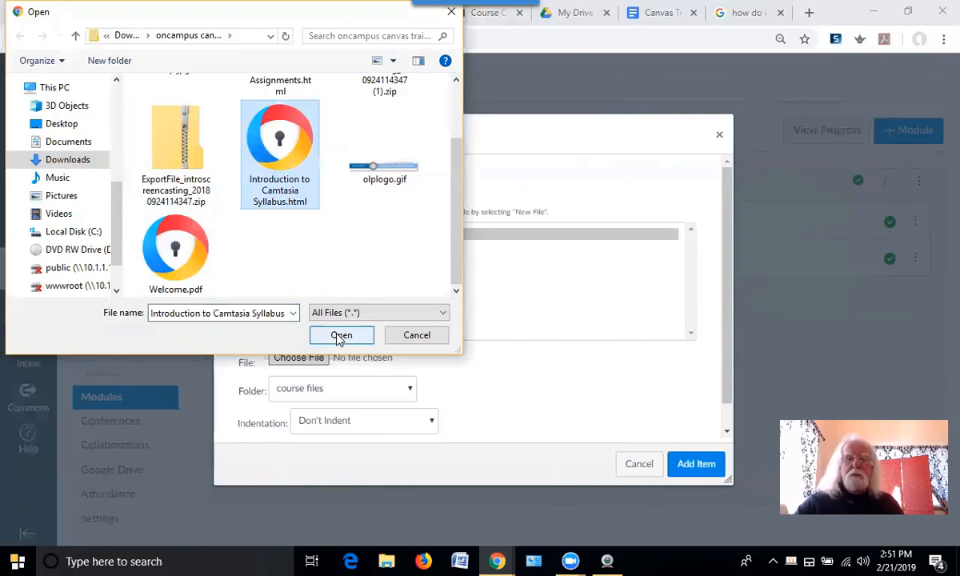
{"action": "left_click", "coordinate": [338, 336]}
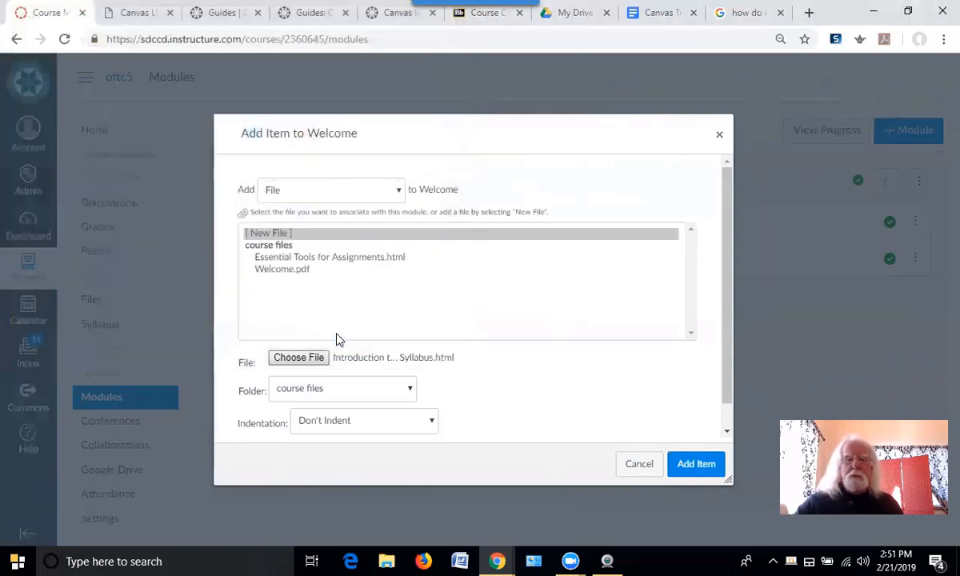
{"action": "left_click", "coordinate": [682, 469]}
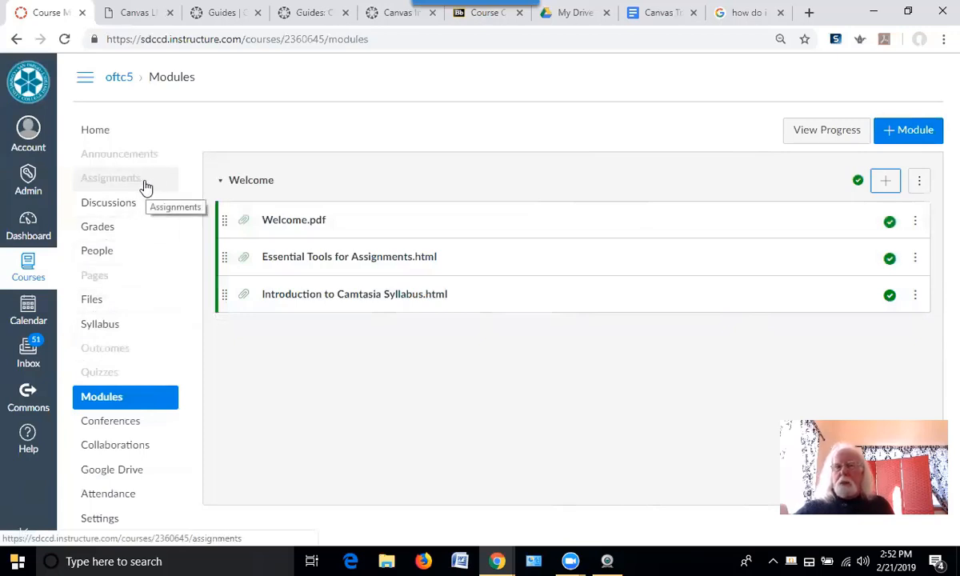
Add a new assignment named Assignment 1 to the Welcome module, without indentation
{"action": "left_click", "coordinate": [885, 181]}
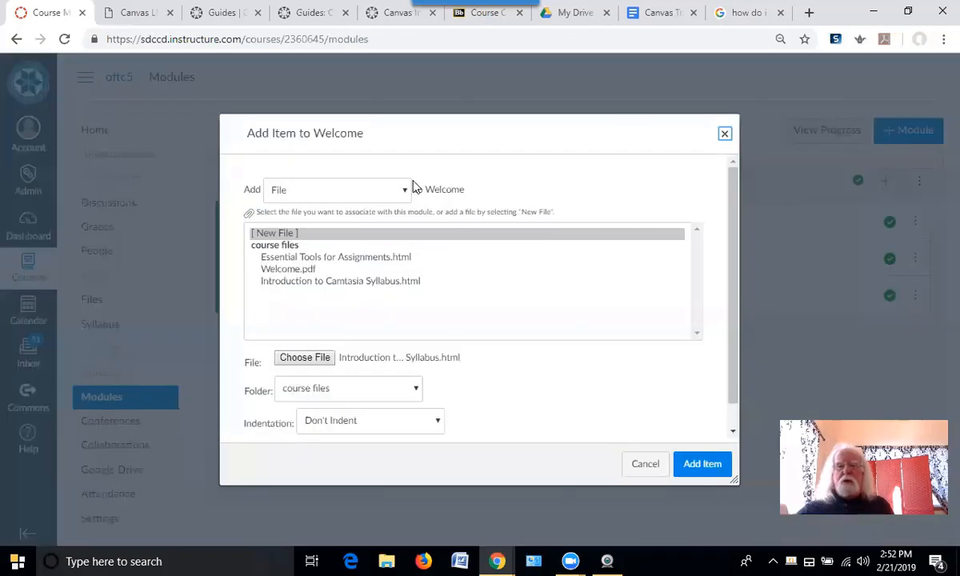
{"action": "left_click", "coordinate": [405, 189]}
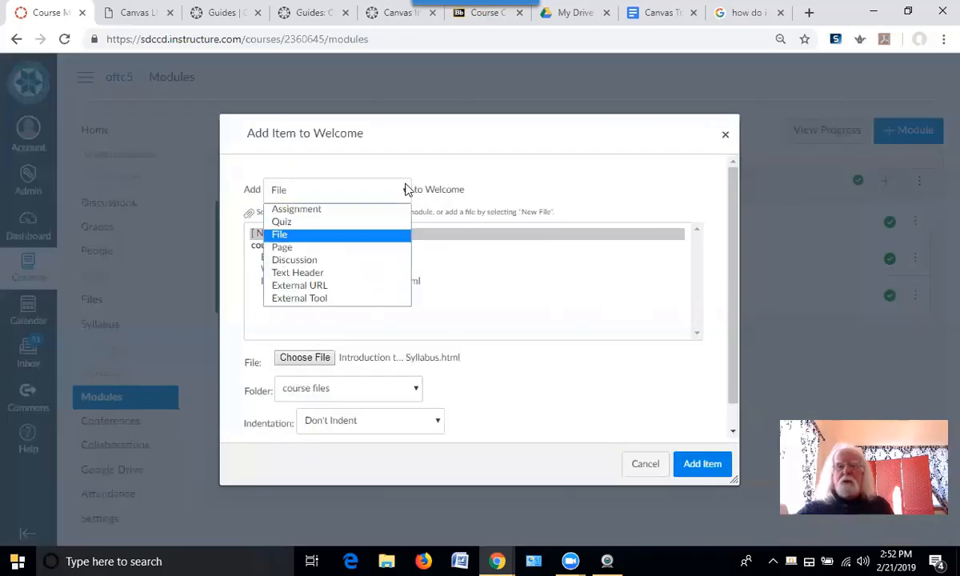
{"action": "left_click", "coordinate": [344, 210]}
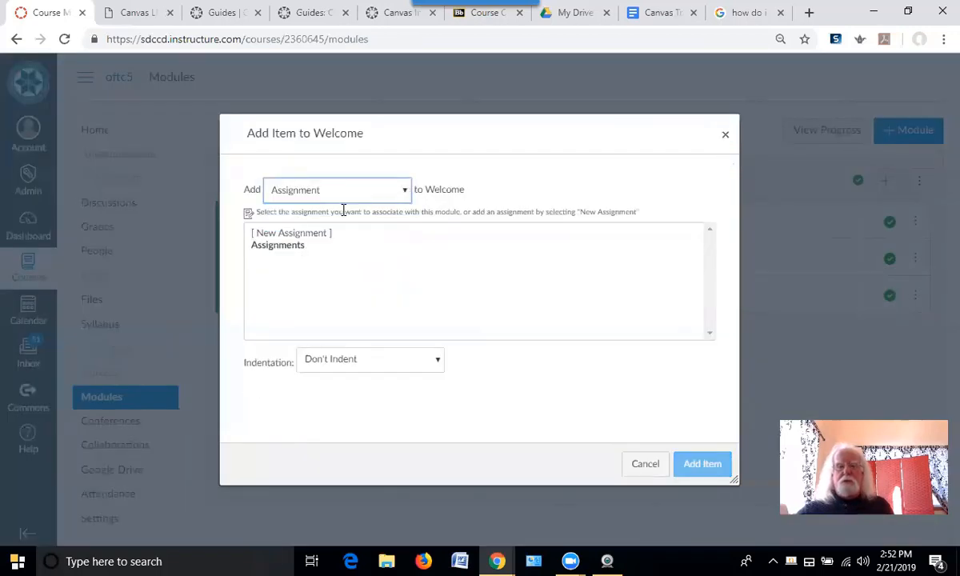
{"action": "left_click", "coordinate": [298, 237]}
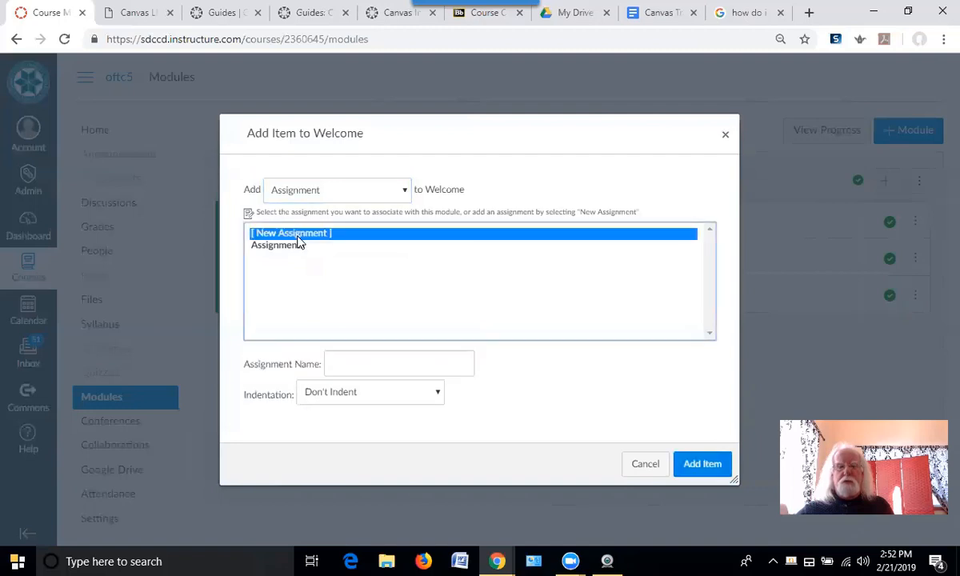
{"action": "left_click", "coordinate": [349, 363]}
{"action": "type", "text": "As"}
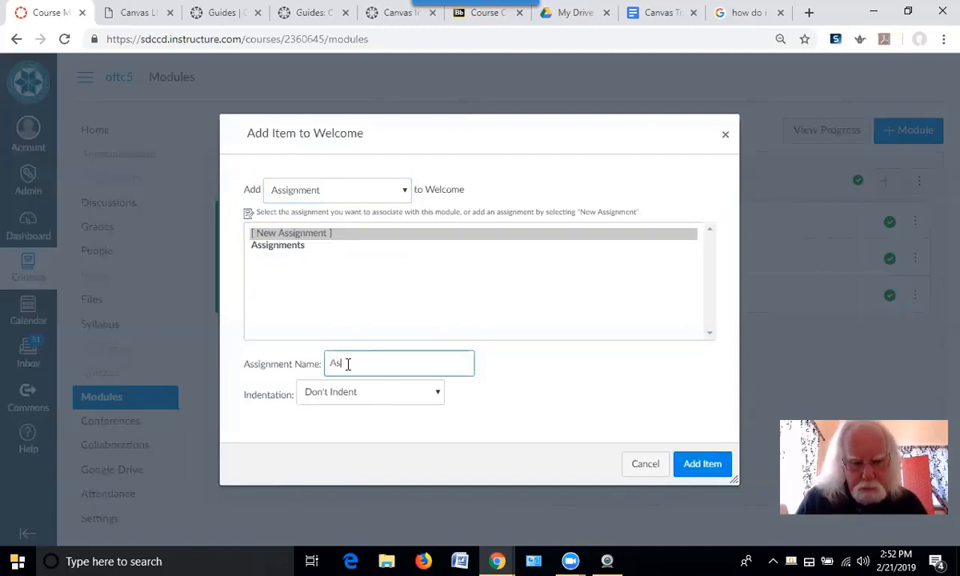
{"action": "type", "text": "signment "}
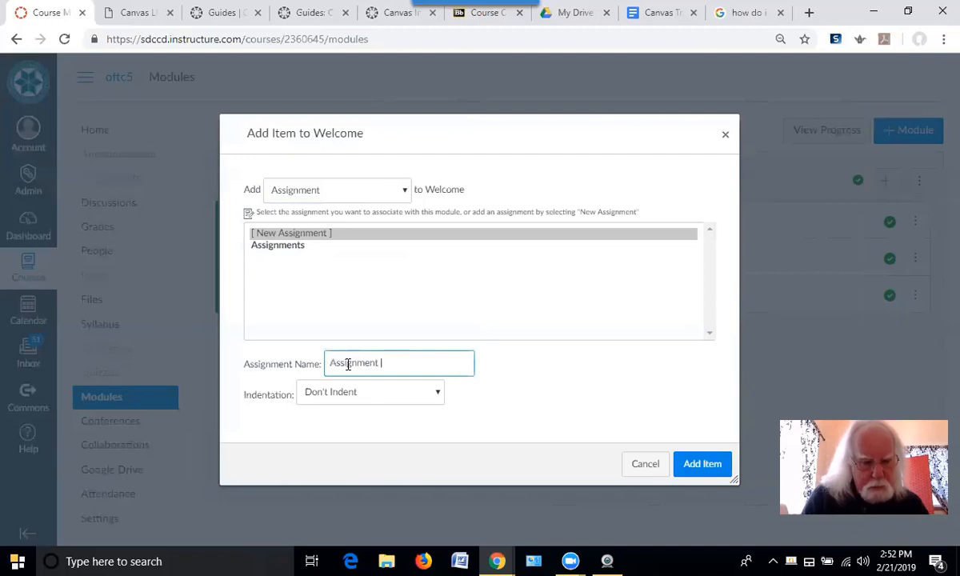
{"action": "type", "text": "1"}
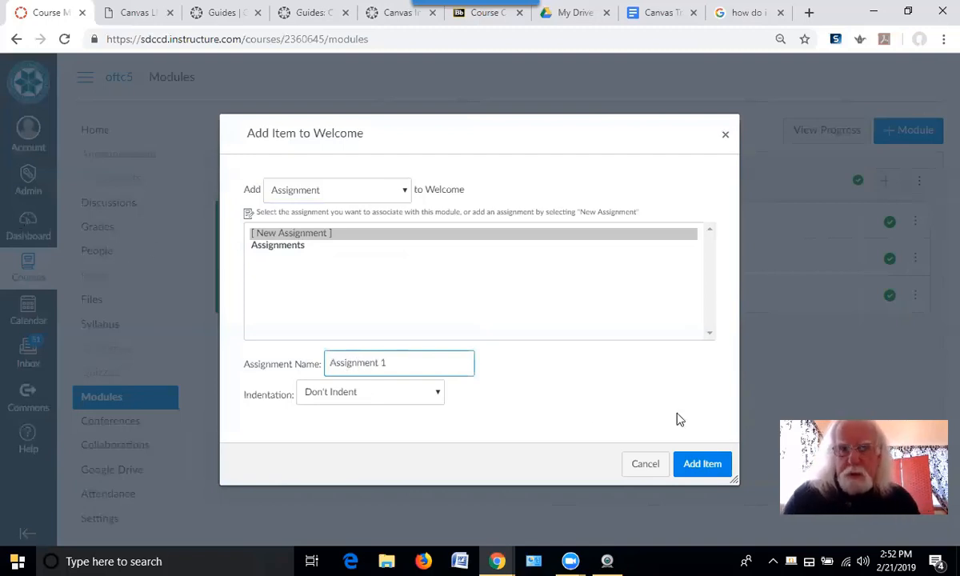
{"action": "left_click", "coordinate": [692, 472]}
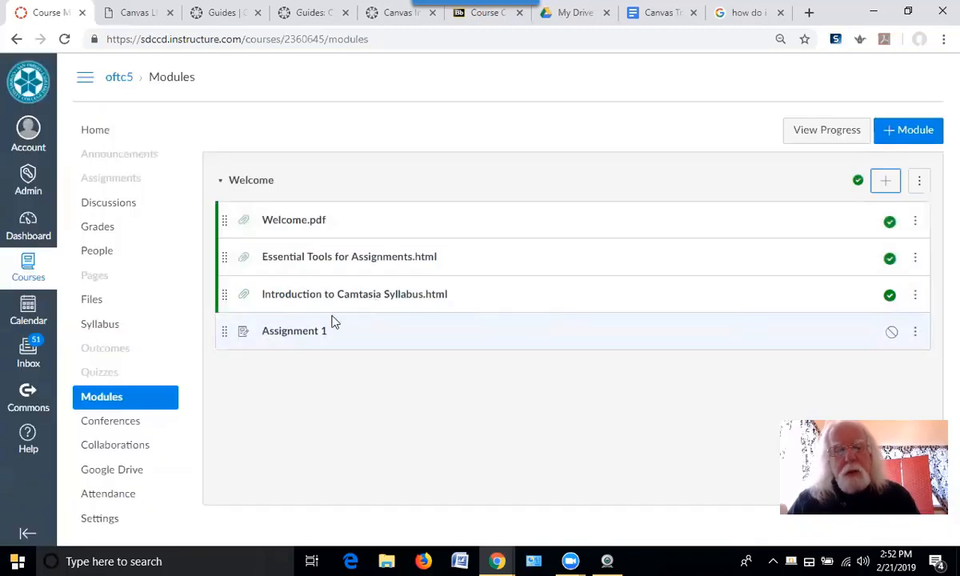
Open Assignment 1 for editing and review its content editor, points, grading, submission, assignee and date settings
{"action": "left_click", "coordinate": [302, 333]}
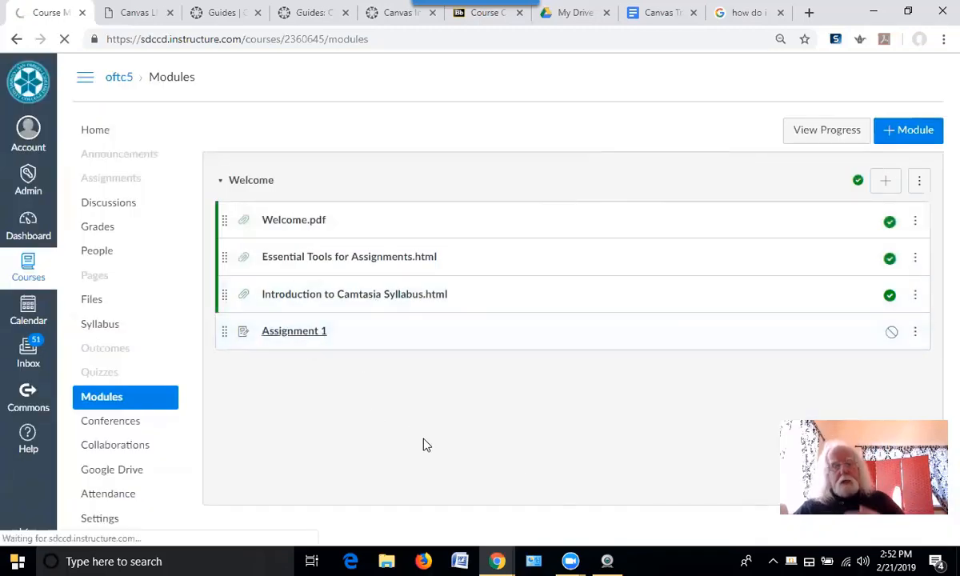
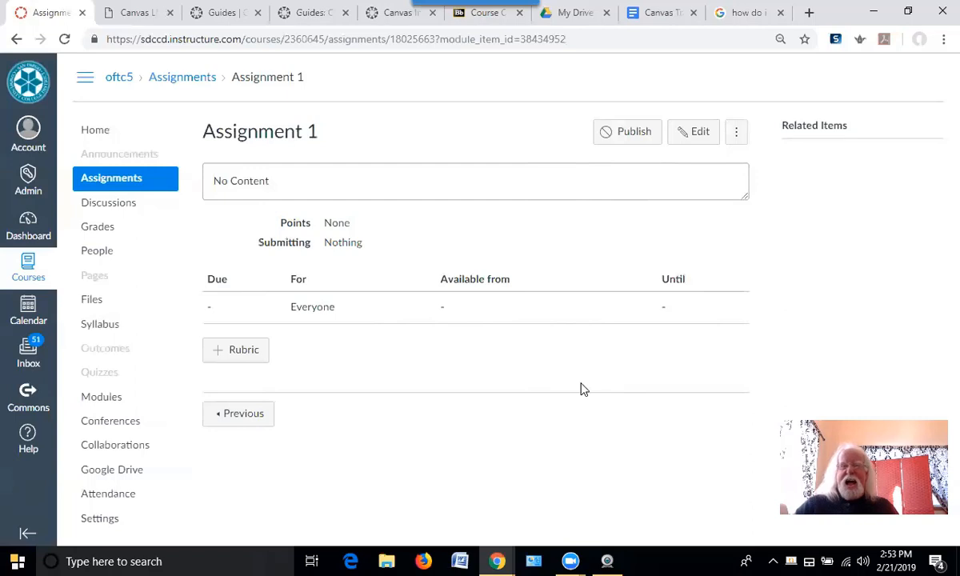
{"action": "left_click", "coordinate": [703, 136]}
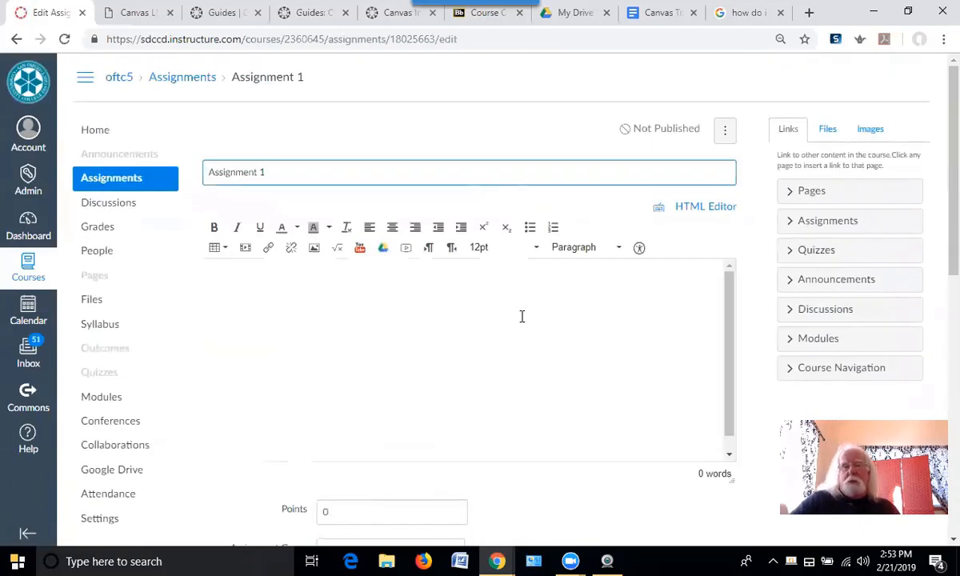
{"action": "left_click", "coordinate": [458, 364]}
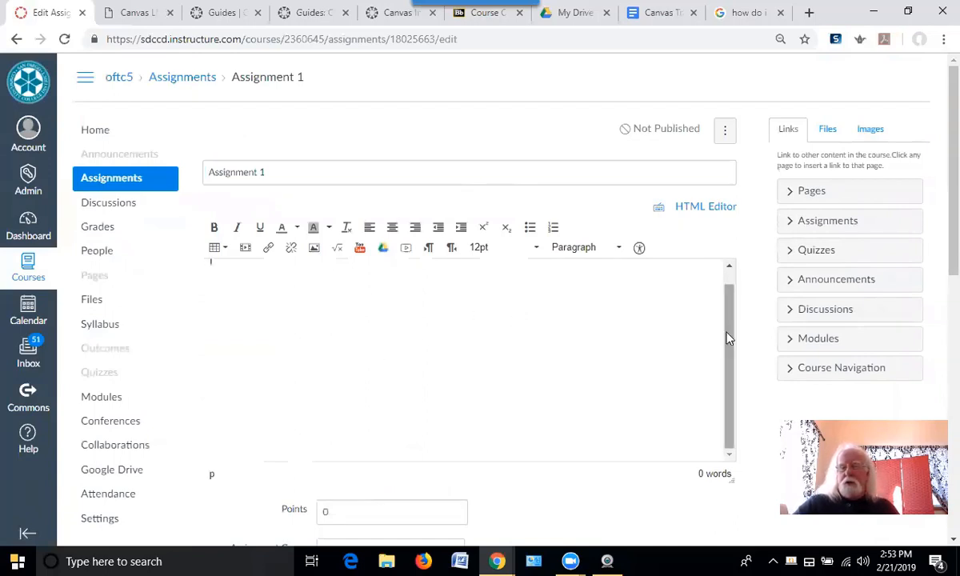
{"action": "left_click_drag", "start_coordinate": [729, 339], "coordinate": [729, 324]}
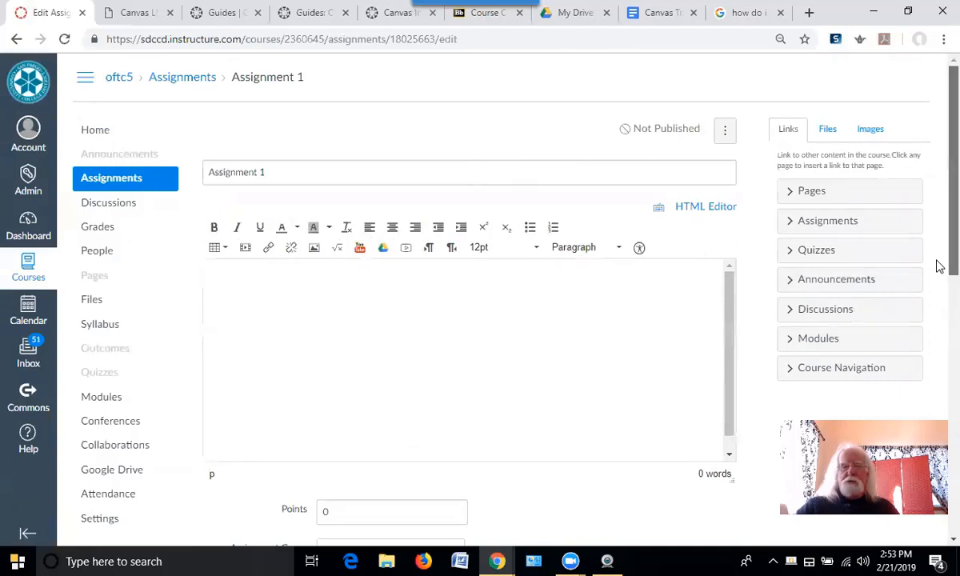
{"action": "left_click_drag", "start_coordinate": [936, 261], "coordinate": [937, 392]}
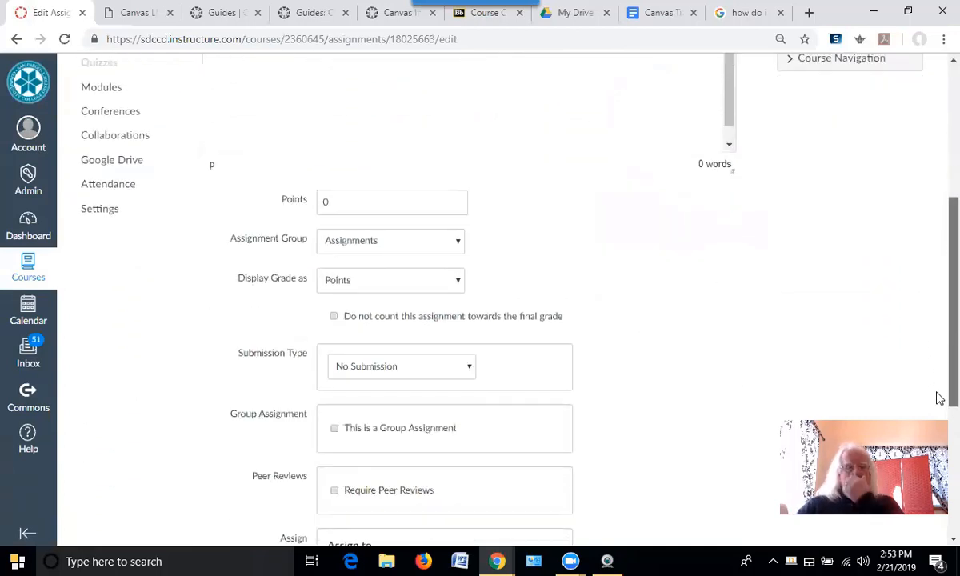
{"action": "scroll", "coordinate": [940, 398], "scroll_direction": "down", "scroll_amount": 1}
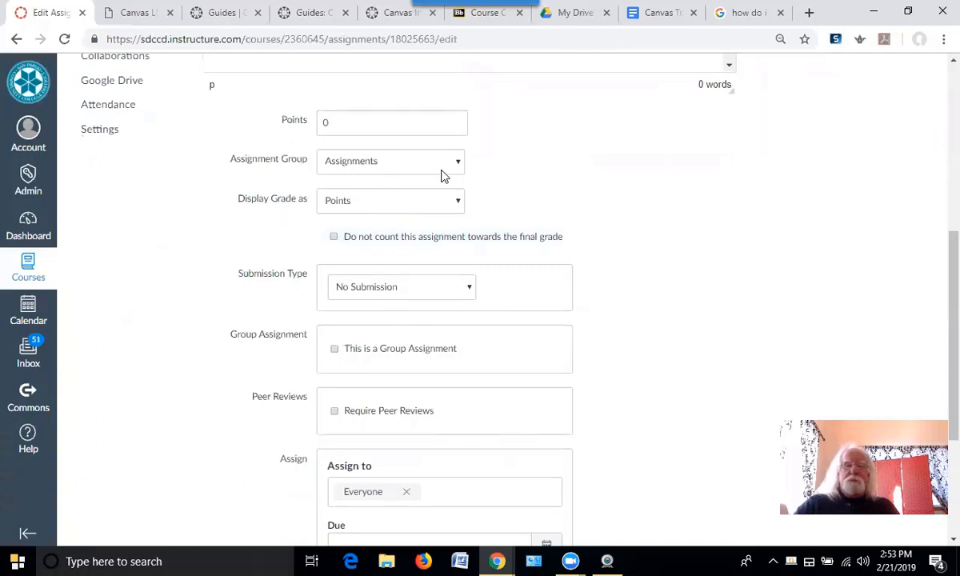
{"action": "scroll", "coordinate": [408, 303], "scroll_direction": "down", "scroll_amount": 2}
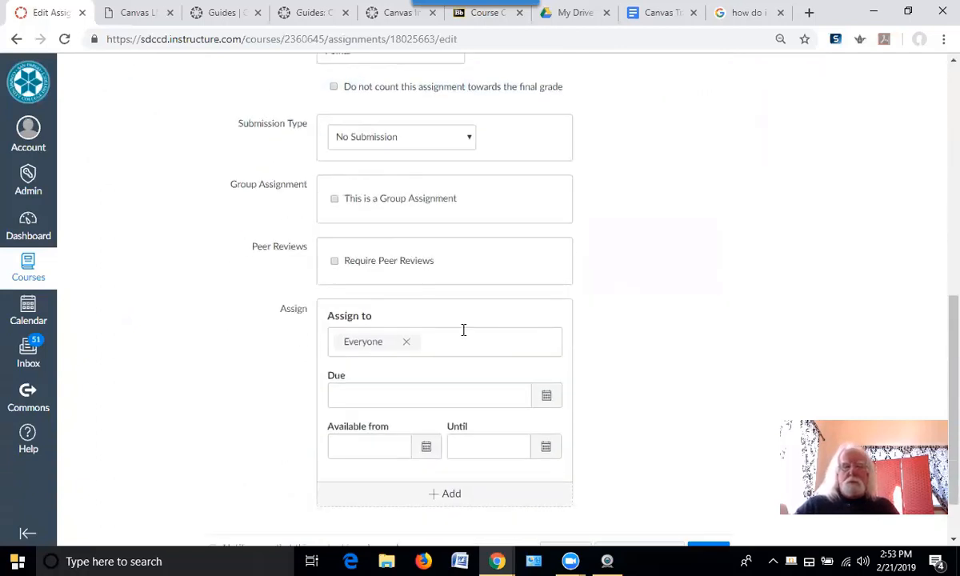
{"action": "scroll", "coordinate": [464, 330], "scroll_direction": "down", "scroll_amount": 1}
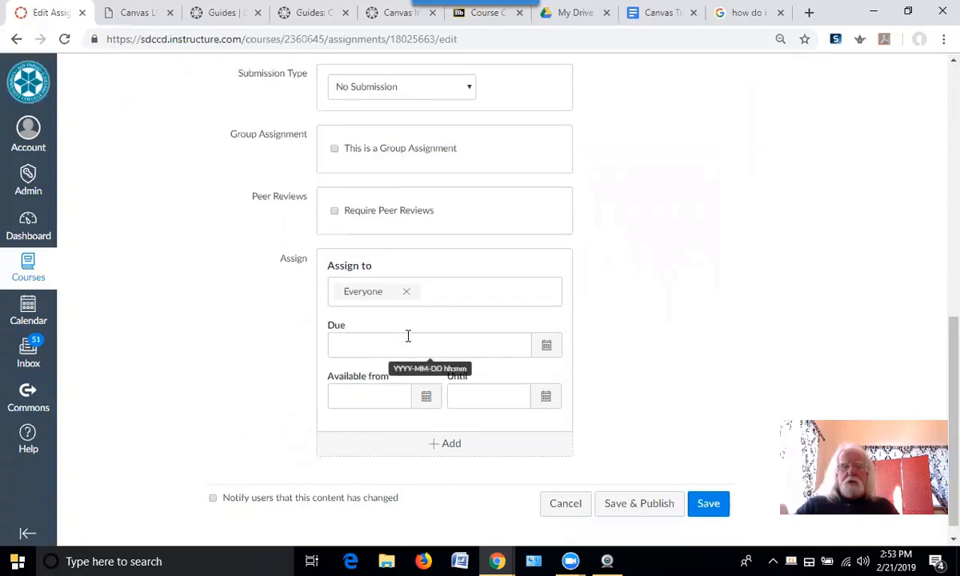
{"action": "scroll", "coordinate": [408, 336], "scroll_direction": "up", "scroll_amount": 5}
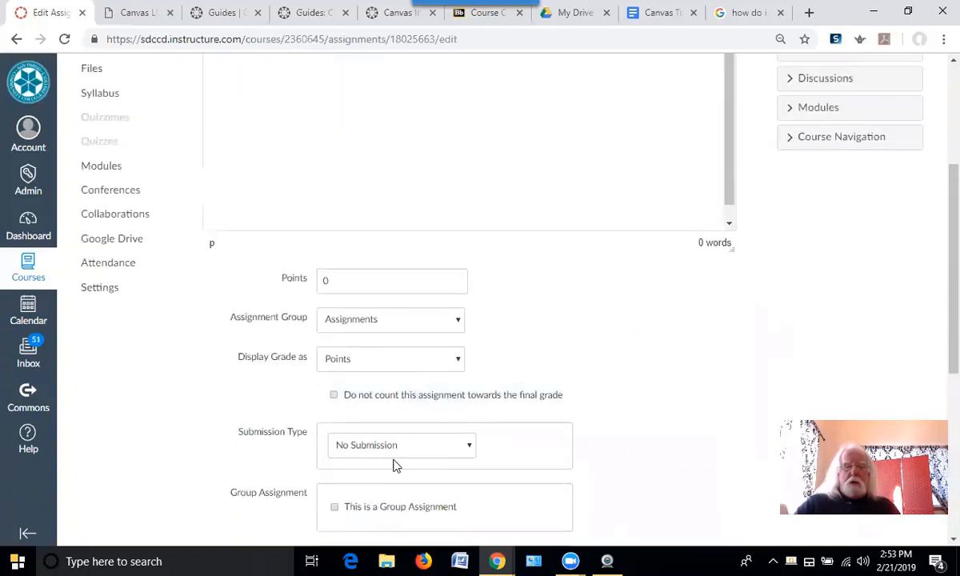
Try the Online submission type with Text Entry, Website URL, Media Recordings and File Uploads enabled, and cancel the assignment edits
{"action": "left_click", "coordinate": [470, 453]}
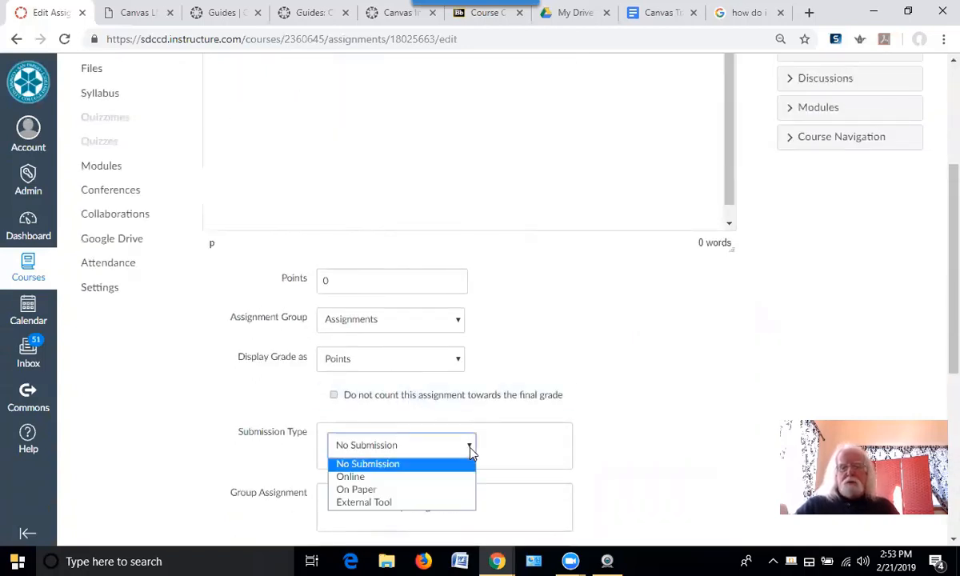
{"action": "scroll", "coordinate": [528, 391], "scroll_direction": "down", "scroll_amount": 2}
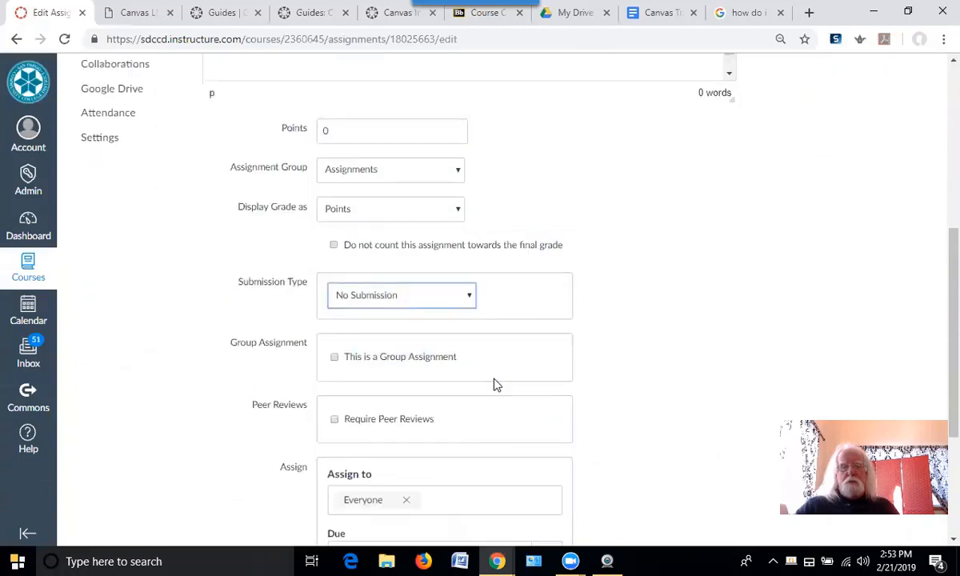
{"action": "left_click", "coordinate": [468, 298]}
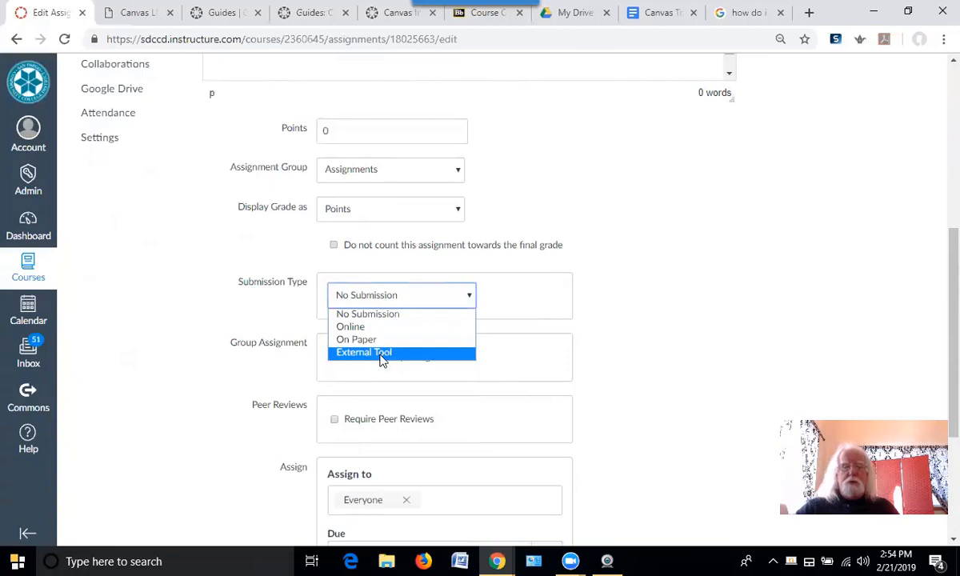
{"action": "left_click", "coordinate": [351, 327]}
{"action": "scroll", "coordinate": [502, 367], "scroll_direction": "down", "scroll_amount": 1}
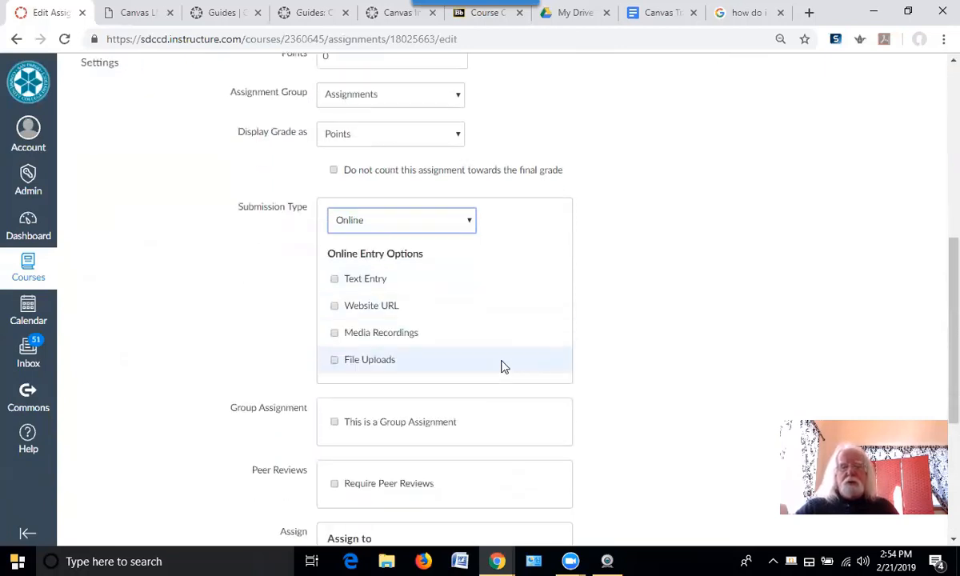
{"action": "left_click", "coordinate": [333, 281]}
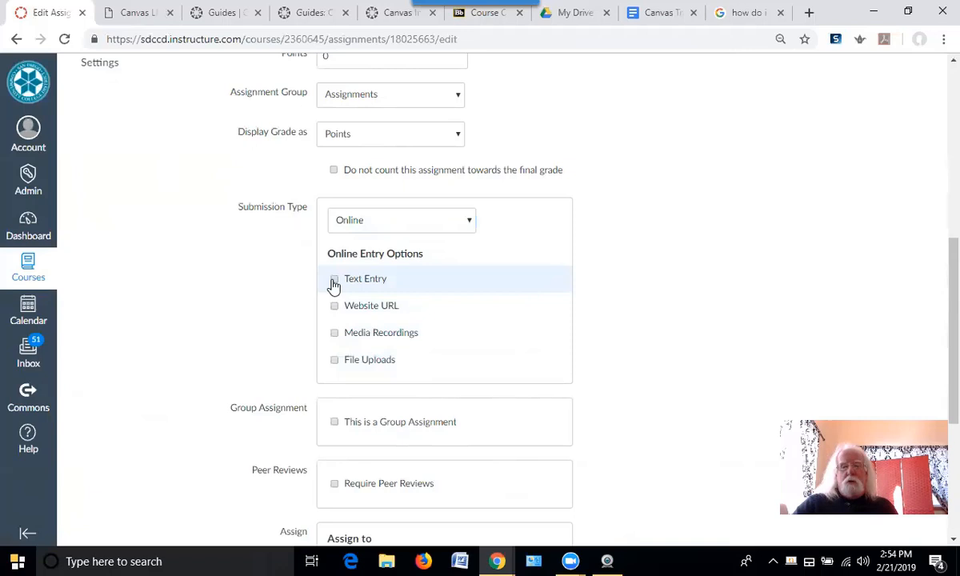
{"action": "left_click", "coordinate": [336, 336]}
{"action": "left_click", "coordinate": [334, 363]}
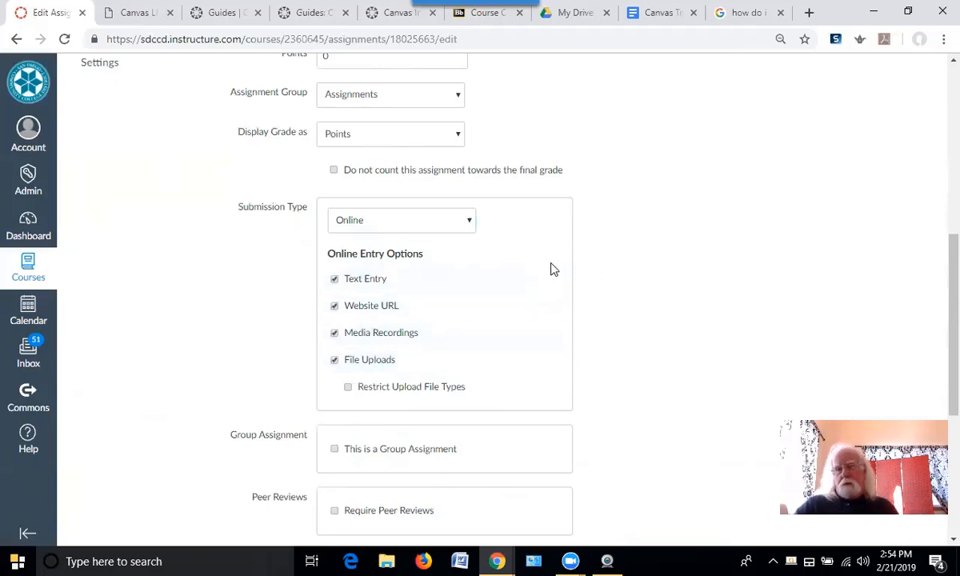
{"action": "scroll", "coordinate": [637, 327], "scroll_direction": "down", "scroll_amount": 4}
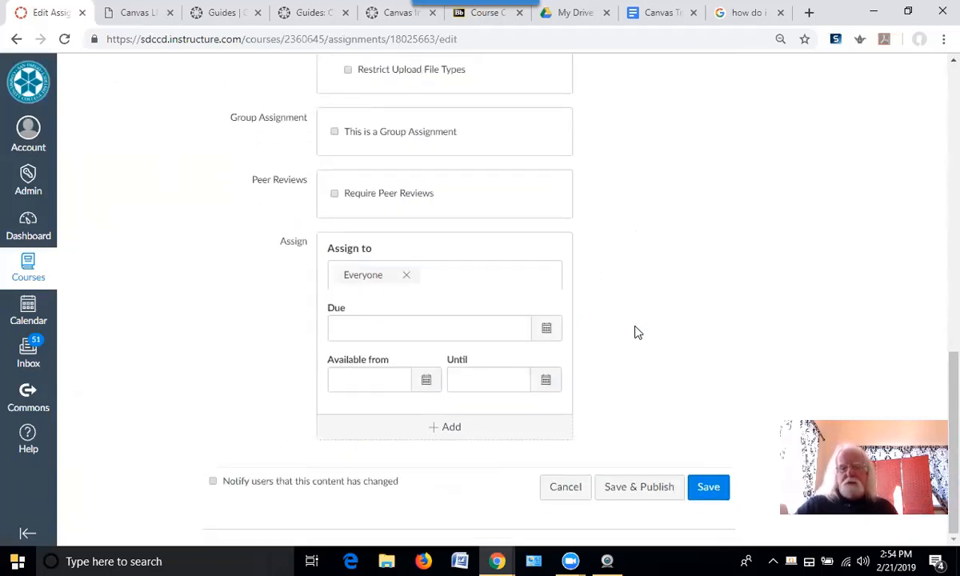
{"action": "left_click", "coordinate": [568, 484]}
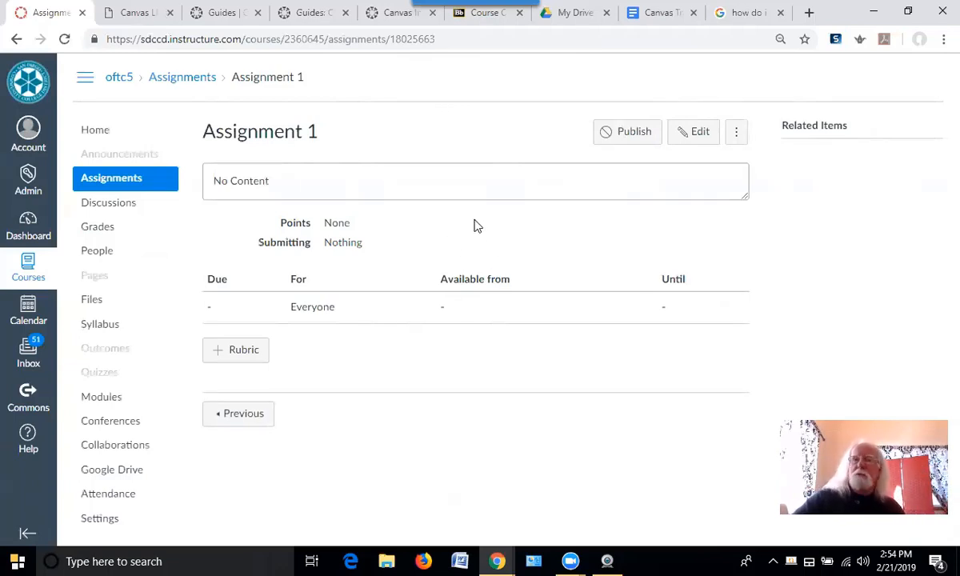
Return to the Modules page and publish Assignment 1 in the Welcome module
{"action": "left_click", "coordinate": [117, 400]}
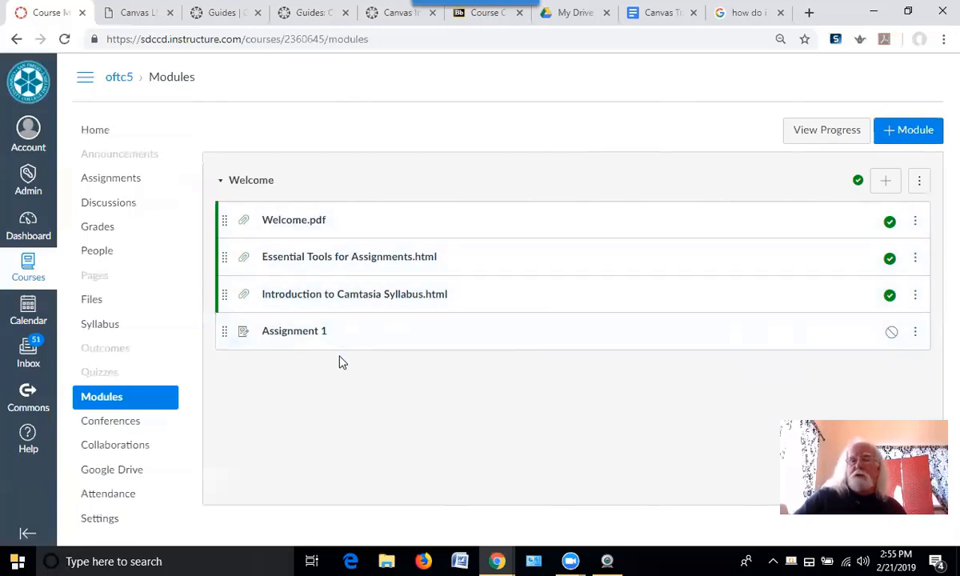
{"action": "left_click", "coordinate": [891, 335]}
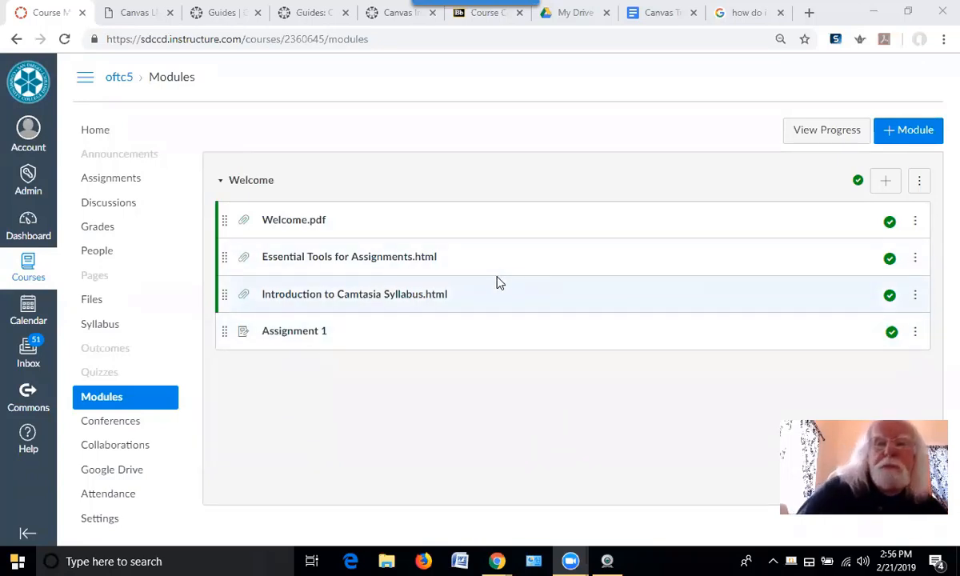
Switch to the Blackboard course tab and log out of Blackboard, and close the first Canvas Guides tab
{"action": "left_click", "coordinate": [489, 18]}
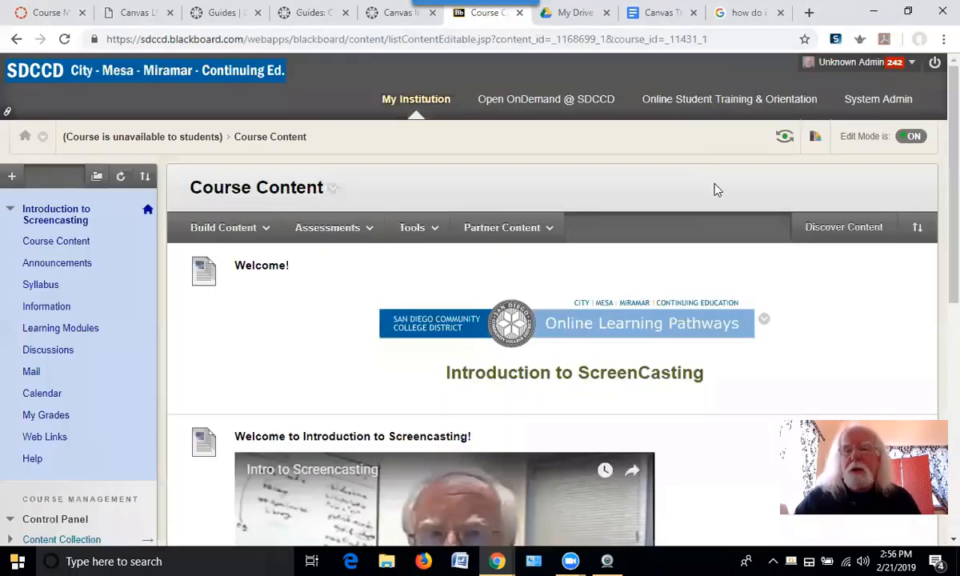
{"action": "left_click", "coordinate": [935, 62]}
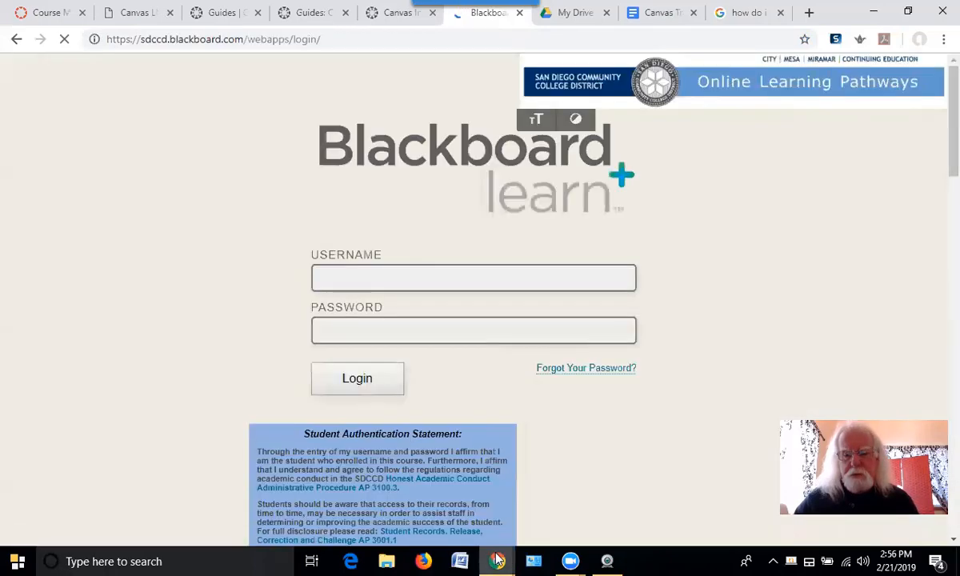
{"action": "mouse_move", "coordinate": [498, 561]}
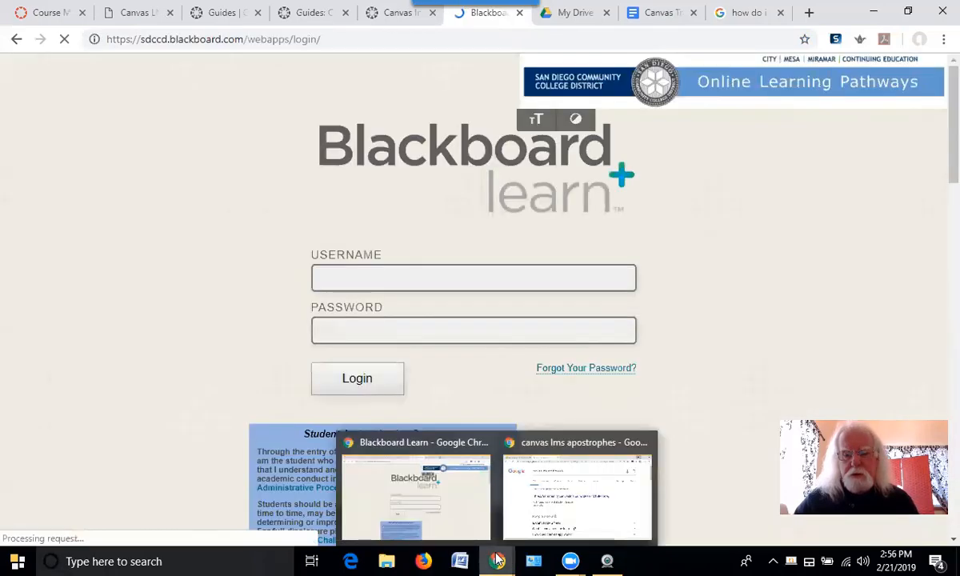
{"action": "left_click", "coordinate": [464, 524]}
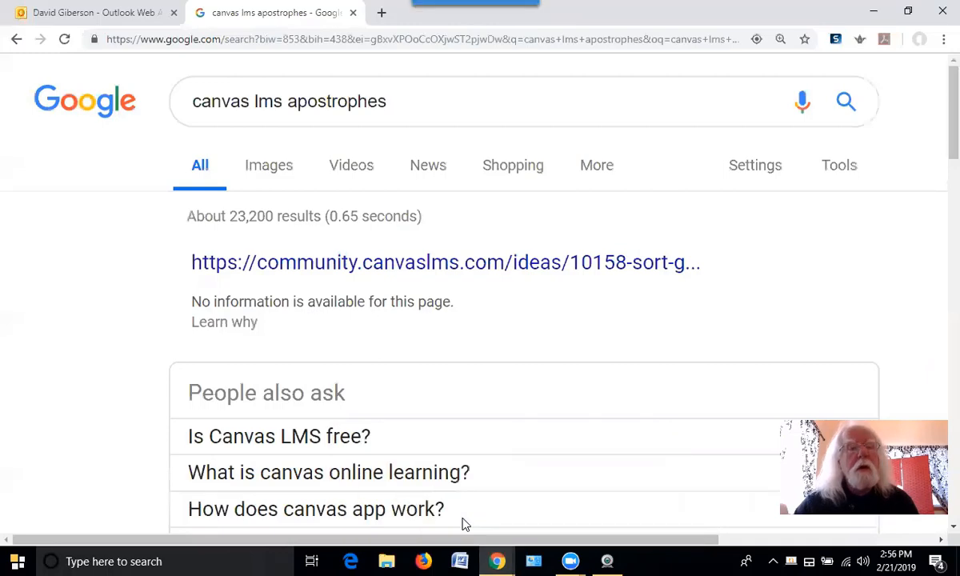
{"action": "mouse_move", "coordinate": [497, 561]}
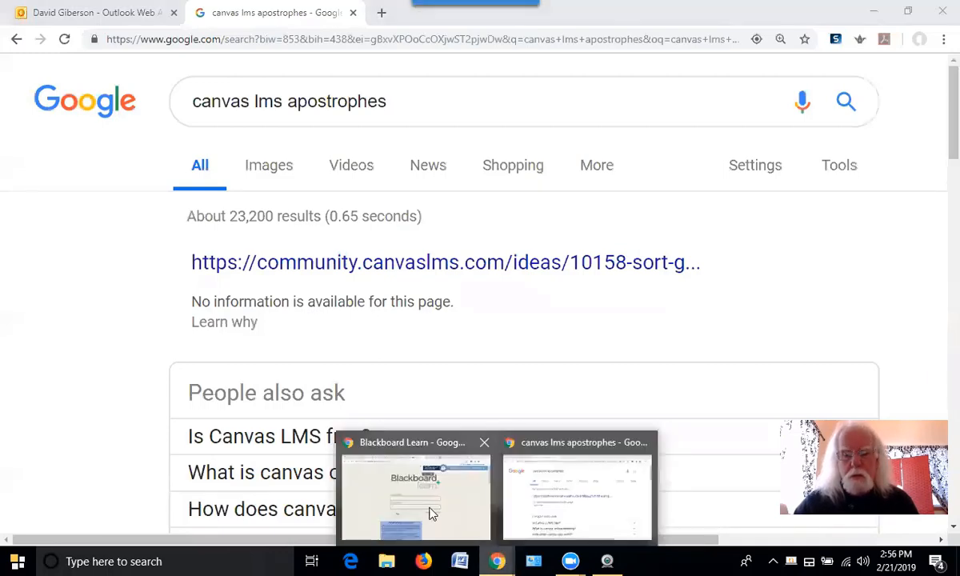
{"action": "left_click", "coordinate": [433, 513]}
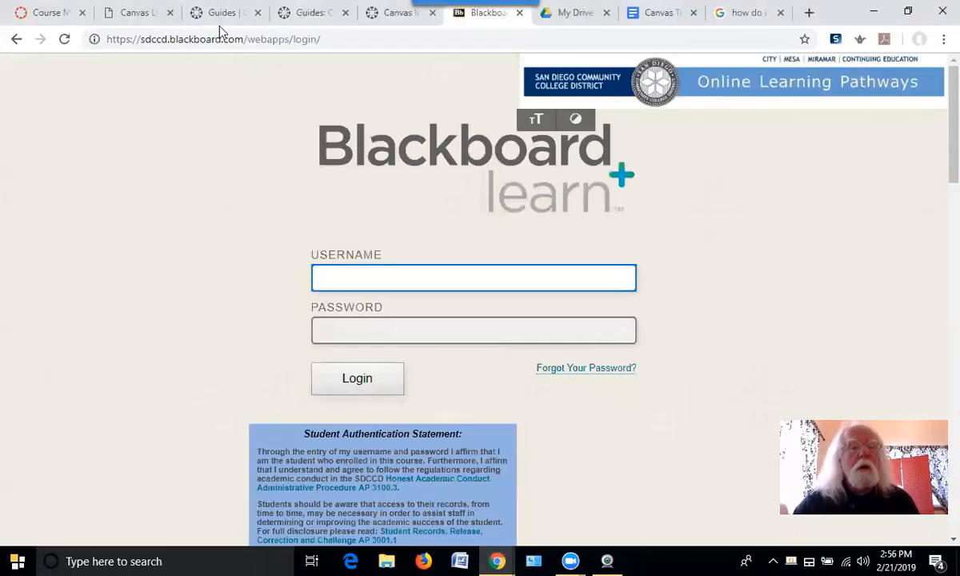
{"action": "left_click", "coordinate": [256, 14]}
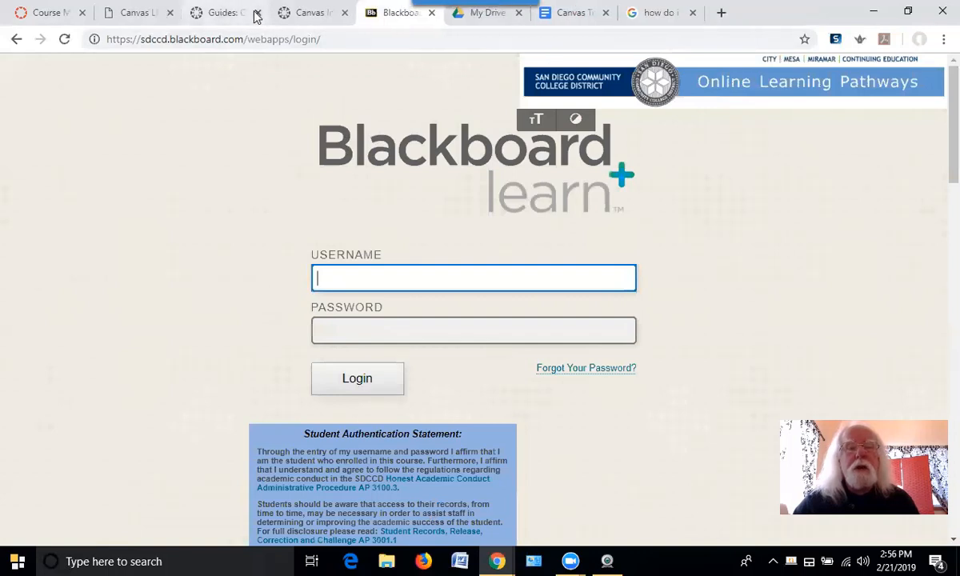
Close the two remaining Canvas guide tabs, and log in to Blackboard with the administrator username and account password
{"action": "left_click", "coordinate": [256, 14]}
{"action": "left_click", "coordinate": [257, 14]}
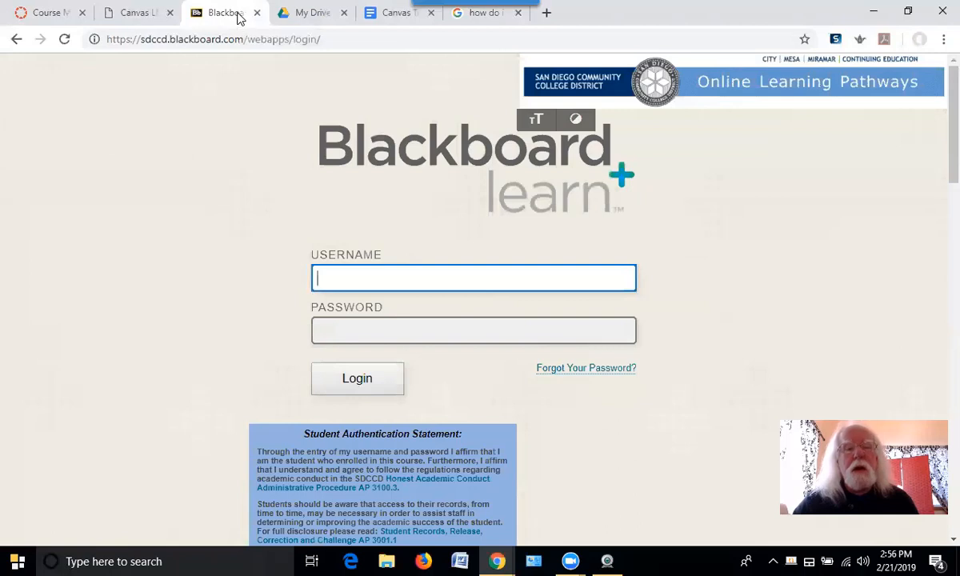
{"action": "left_click", "coordinate": [336, 276]}
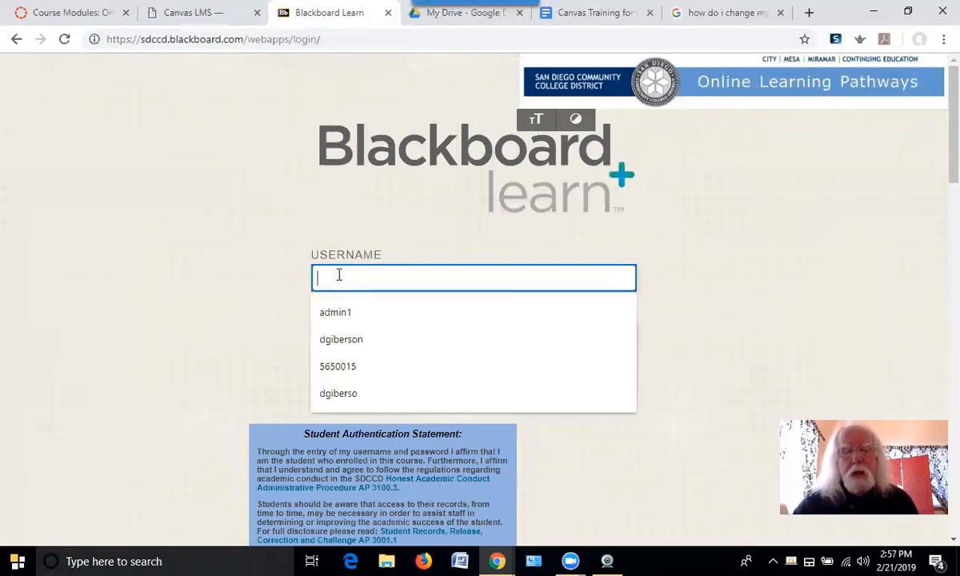
{"action": "left_click", "coordinate": [335, 314]}
{"action": "left_click", "coordinate": [343, 332]}
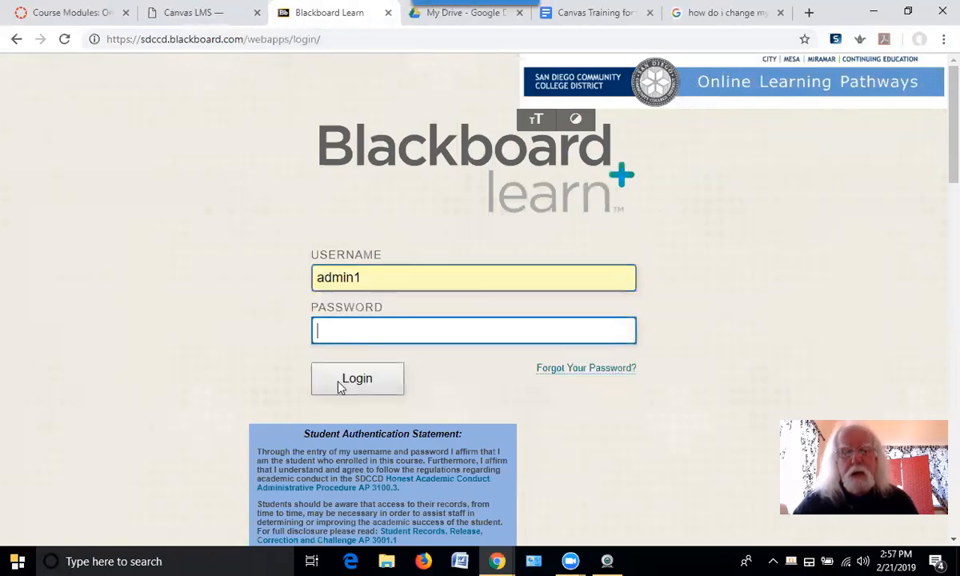
{"action": "type", "text": "••"}
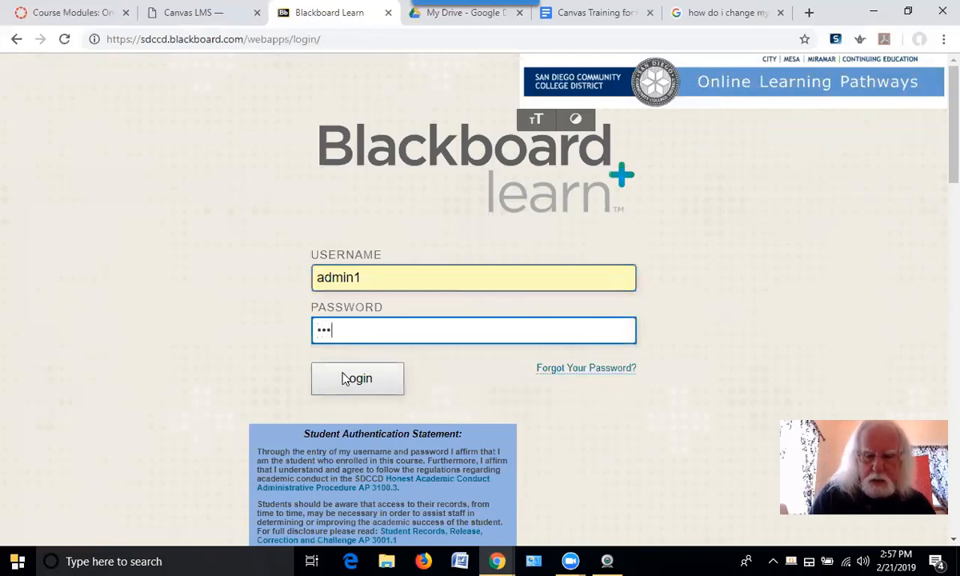
{"action": "left_click", "coordinate": [344, 378]}
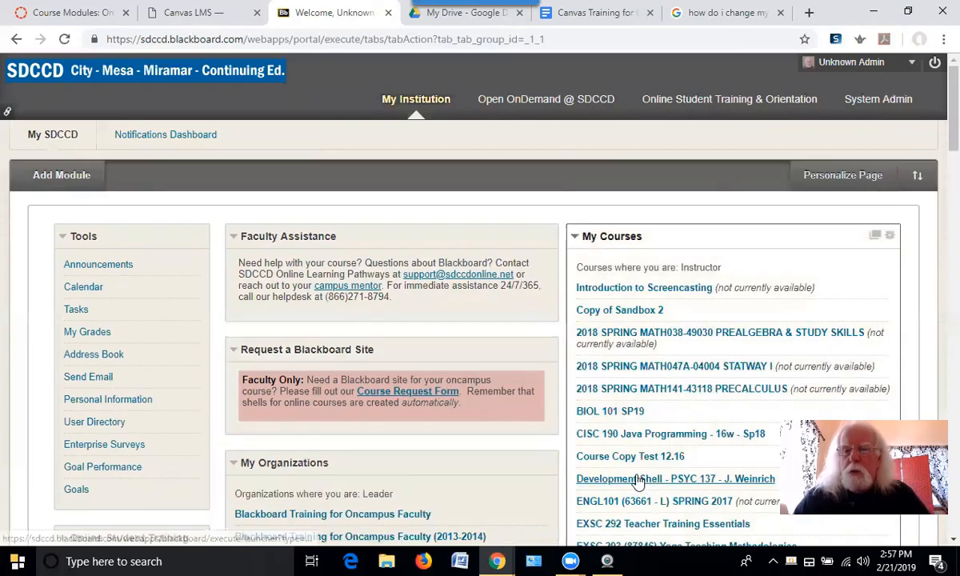
Open the Introduction to Screencasting course and look over its Course Content page
{"action": "left_click", "coordinate": [666, 290]}
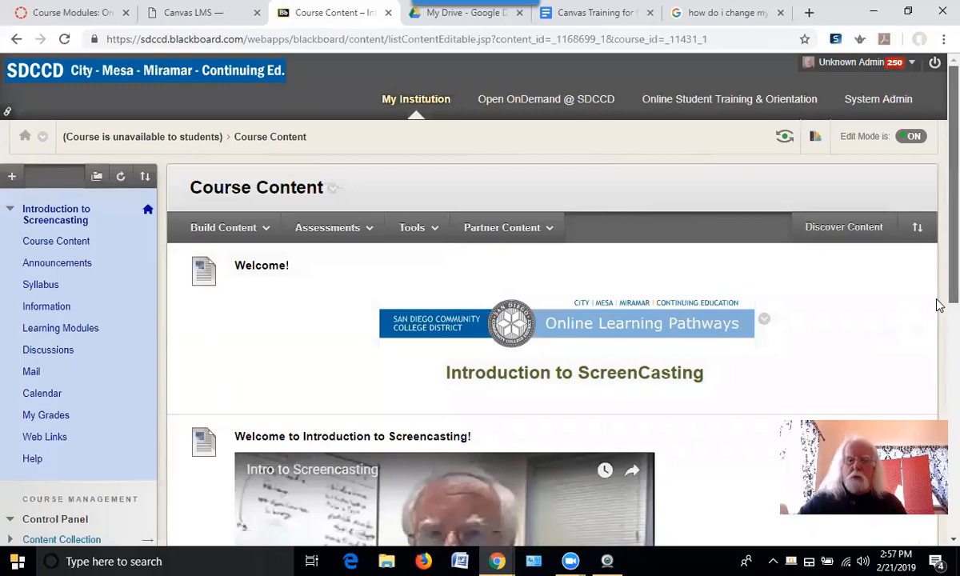
{"action": "scroll", "coordinate": [938, 375], "scroll_direction": "down", "scroll_amount": 6}
{"action": "scroll", "coordinate": [937, 376], "scroll_direction": "up", "scroll_amount": 10}
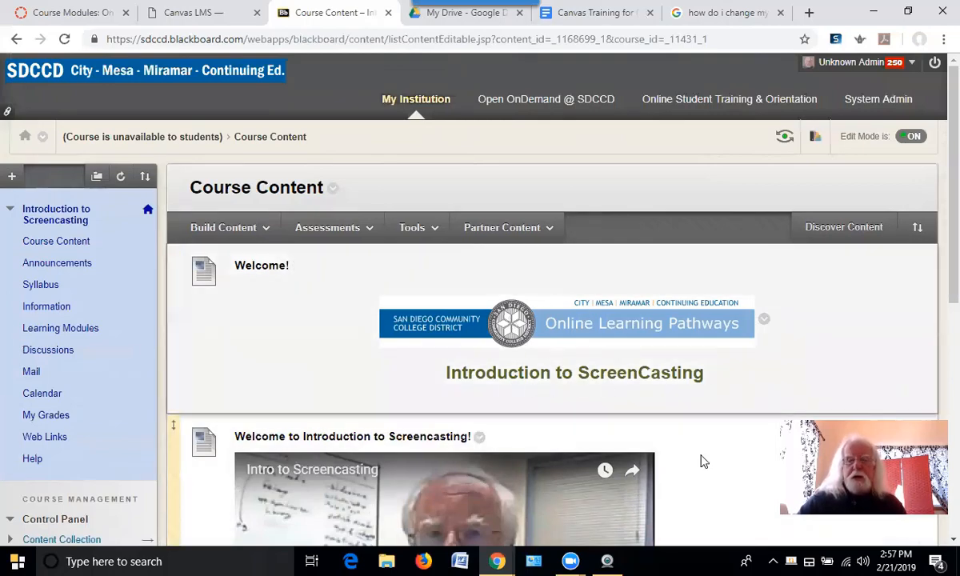
{"action": "scroll", "coordinate": [692, 452], "scroll_direction": "down", "scroll_amount": 4}
{"action": "scroll", "coordinate": [685, 442], "scroll_direction": "down", "scroll_amount": 3}
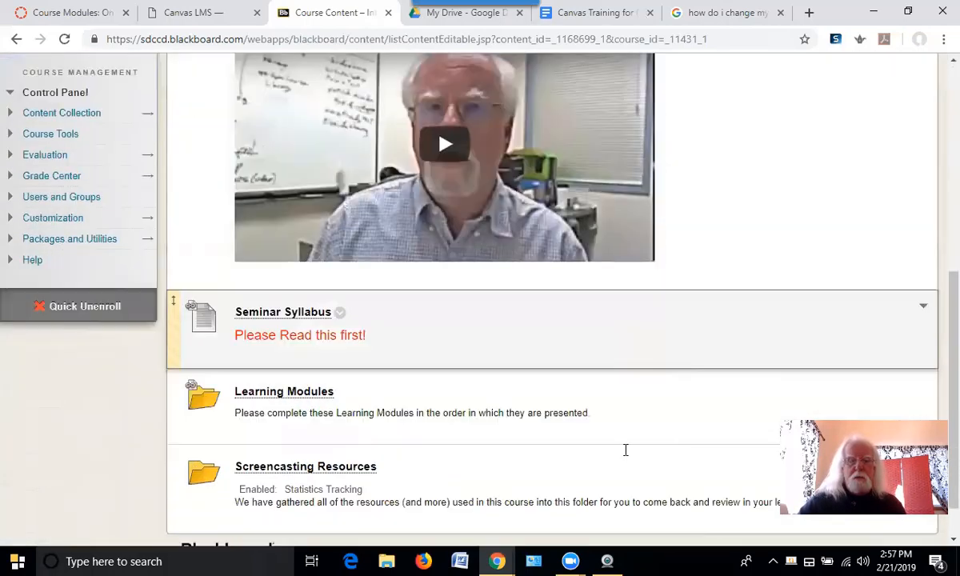
{"action": "scroll", "coordinate": [414, 376], "scroll_direction": "up", "scroll_amount": 10}
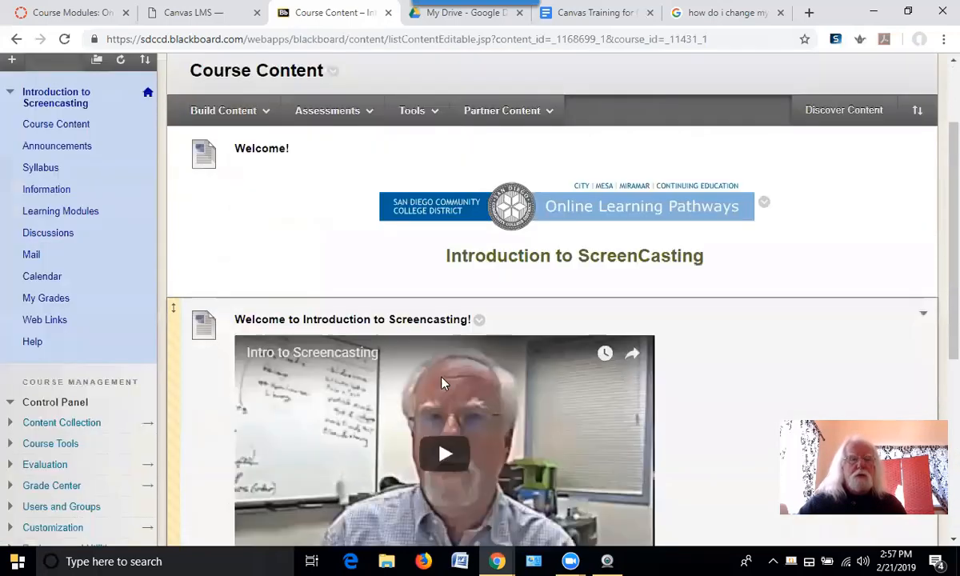
Open the Why Screencasting? learning module and examine its text and linked activities
{"action": "left_click", "coordinate": [79, 301]}
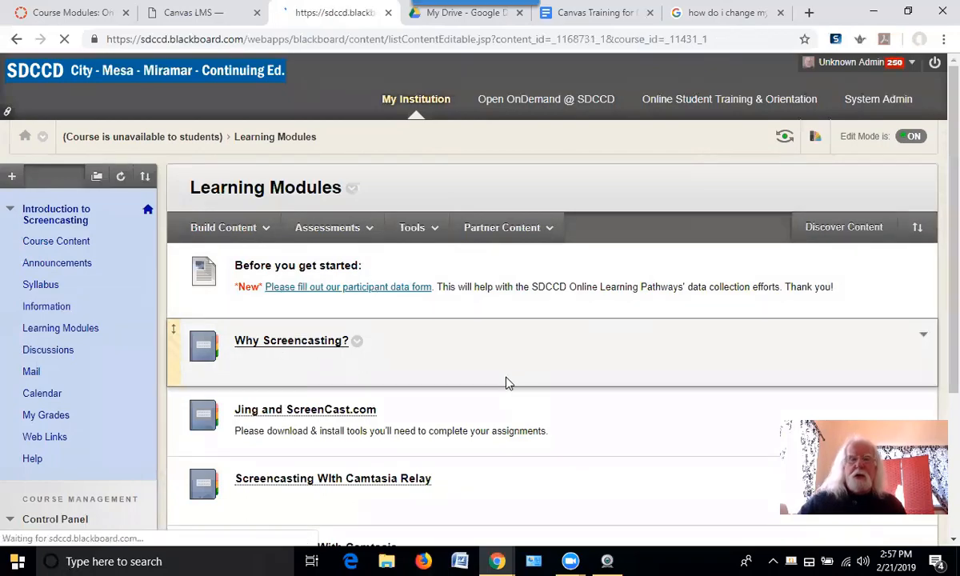
{"action": "scroll", "coordinate": [356, 358], "scroll_direction": "down", "scroll_amount": 3}
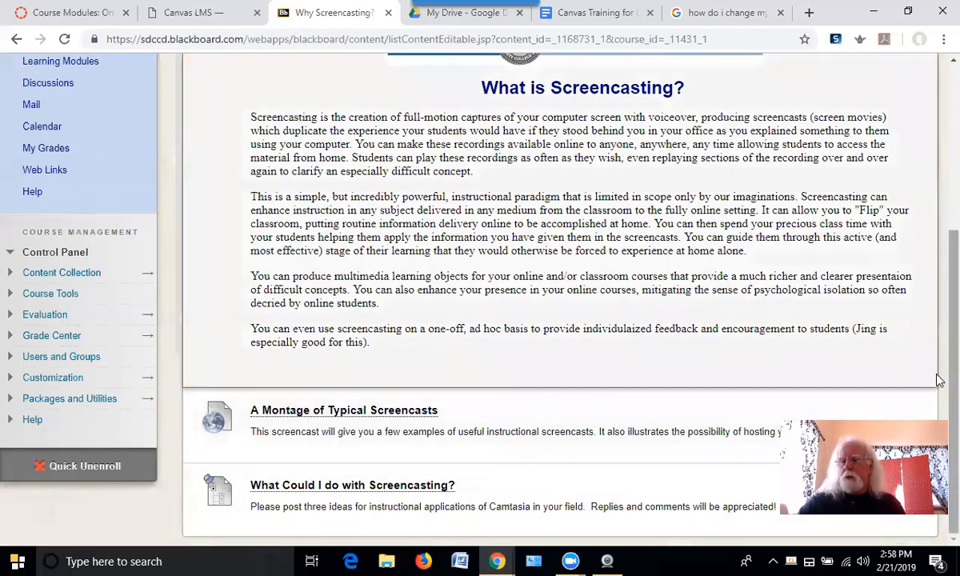
{"action": "scroll", "coordinate": [936, 377], "scroll_direction": "up", "scroll_amount": 3}
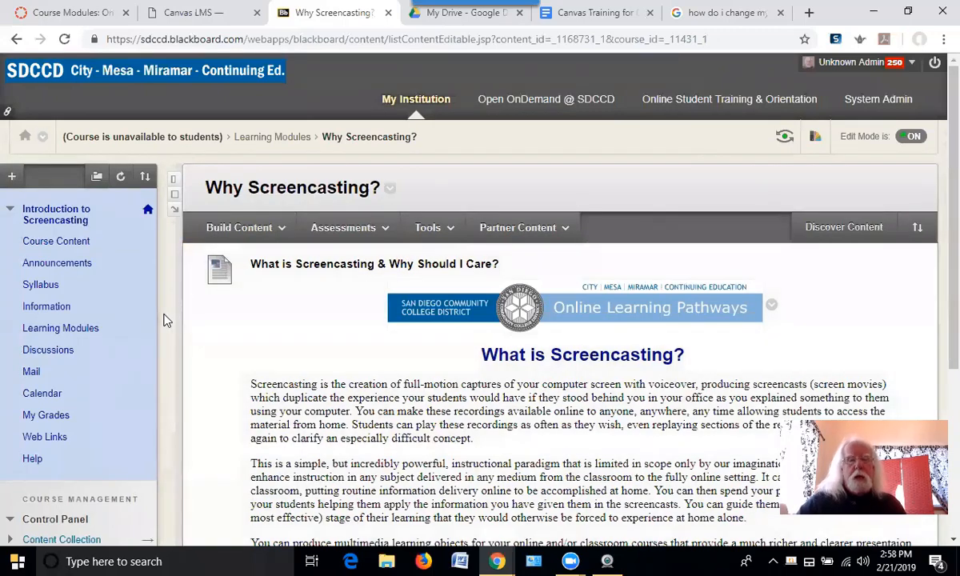
{"action": "scroll", "coordinate": [940, 373], "scroll_direction": "down", "scroll_amount": 1}
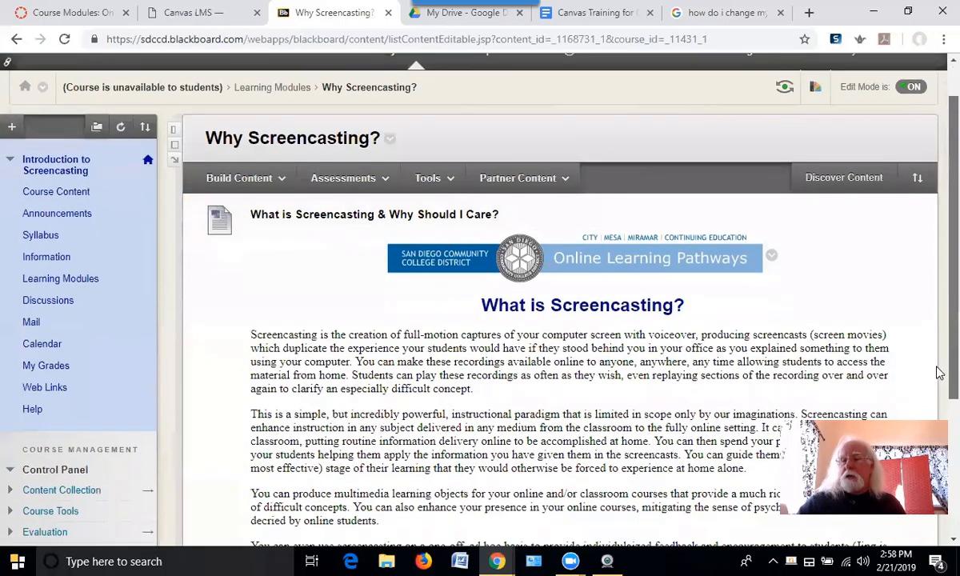
{"action": "scroll", "coordinate": [940, 373], "scroll_direction": "down", "scroll_amount": 3}
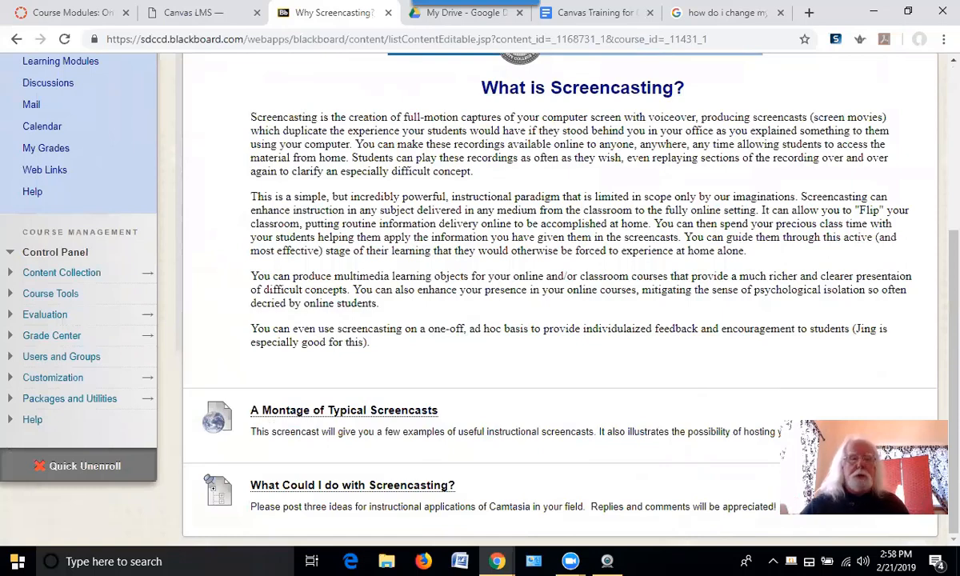
Open the Export/Archive Course page from the course's Packages and Utilities
{"action": "left_click", "coordinate": [70, 400]}
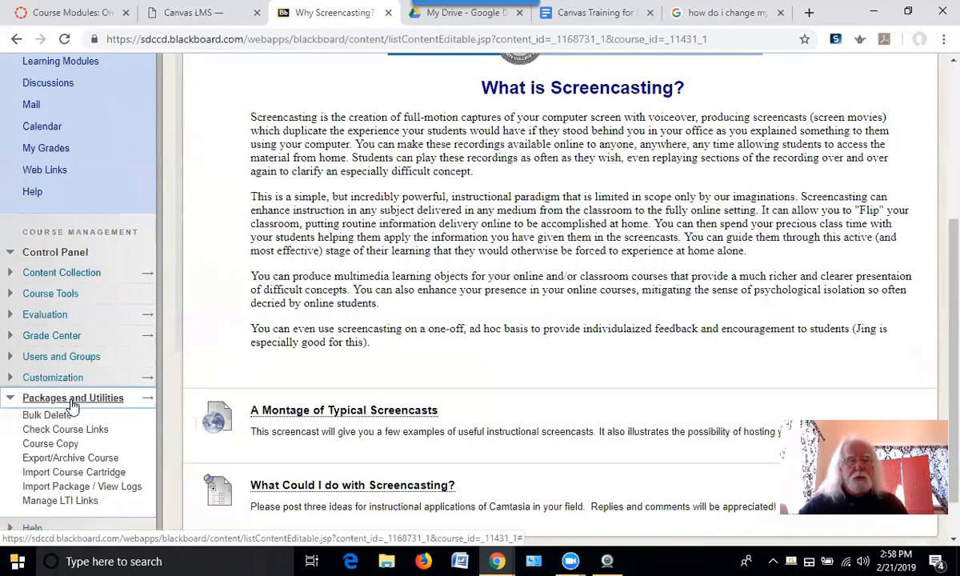
{"action": "scroll", "coordinate": [75, 404], "scroll_direction": "down", "scroll_amount": 1}
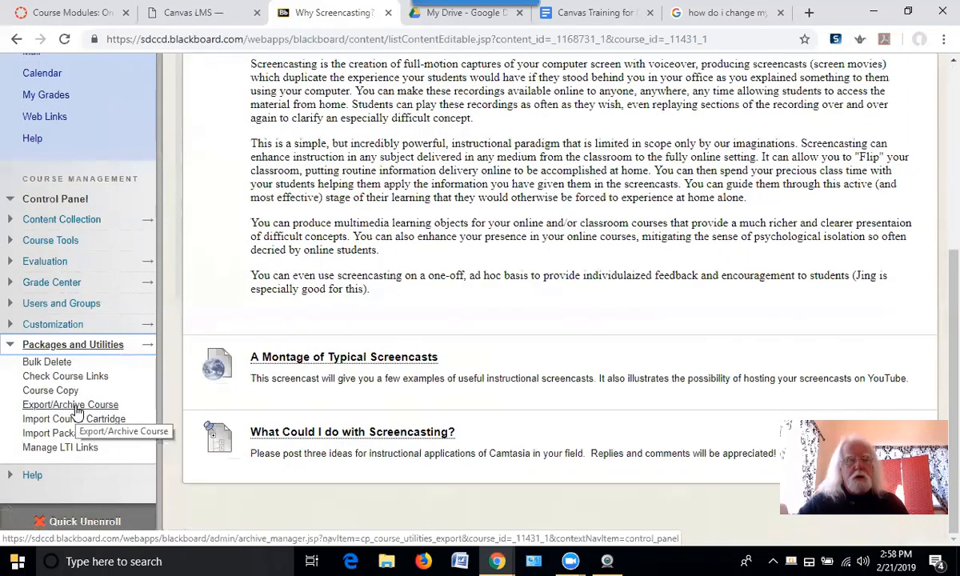
{"action": "left_click", "coordinate": [77, 405]}
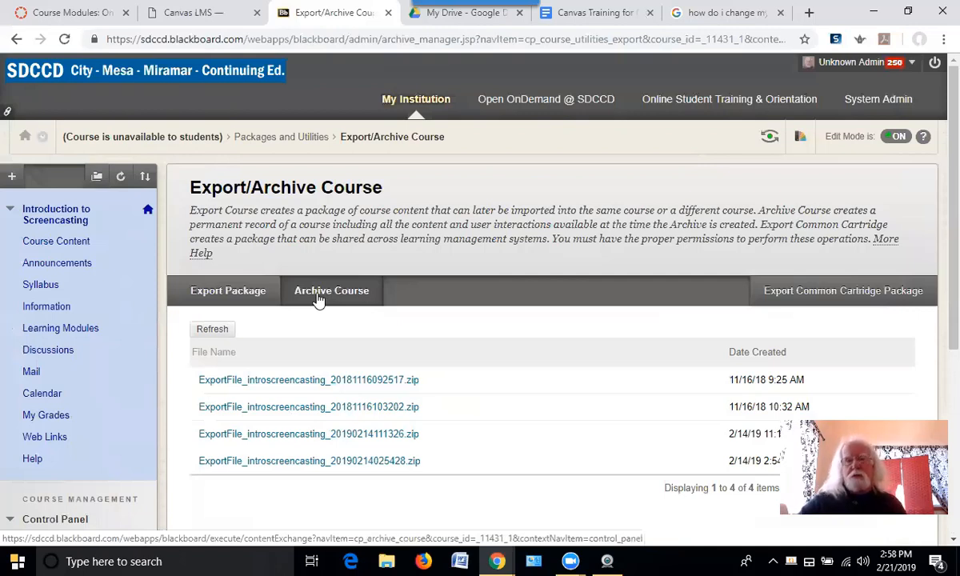
Start an export package for the course, calculate its package size, and review the file attachment options
{"action": "left_click", "coordinate": [228, 300]}
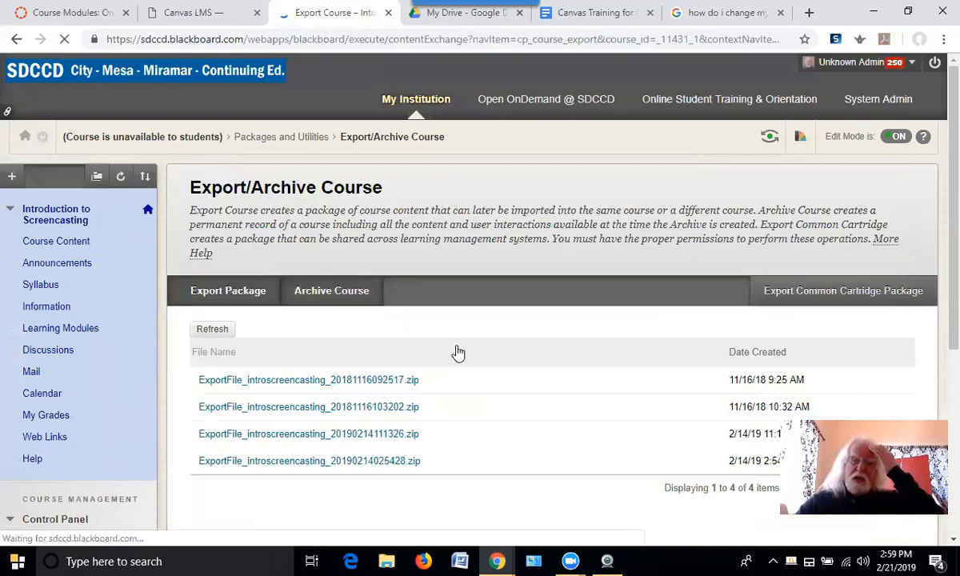
{"action": "scroll", "coordinate": [416, 340], "scroll_direction": "down", "scroll_amount": 3}
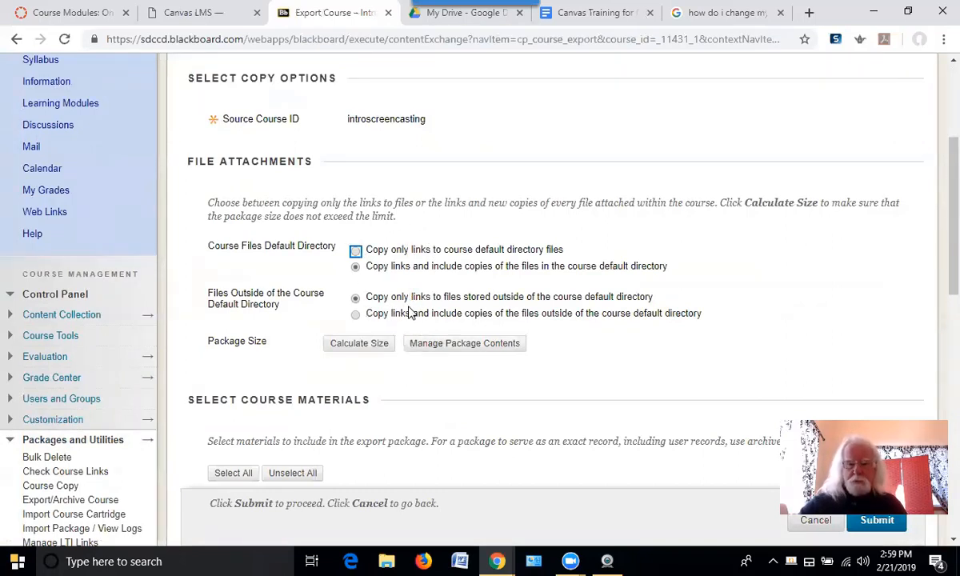
{"action": "left_click", "coordinate": [362, 345]}
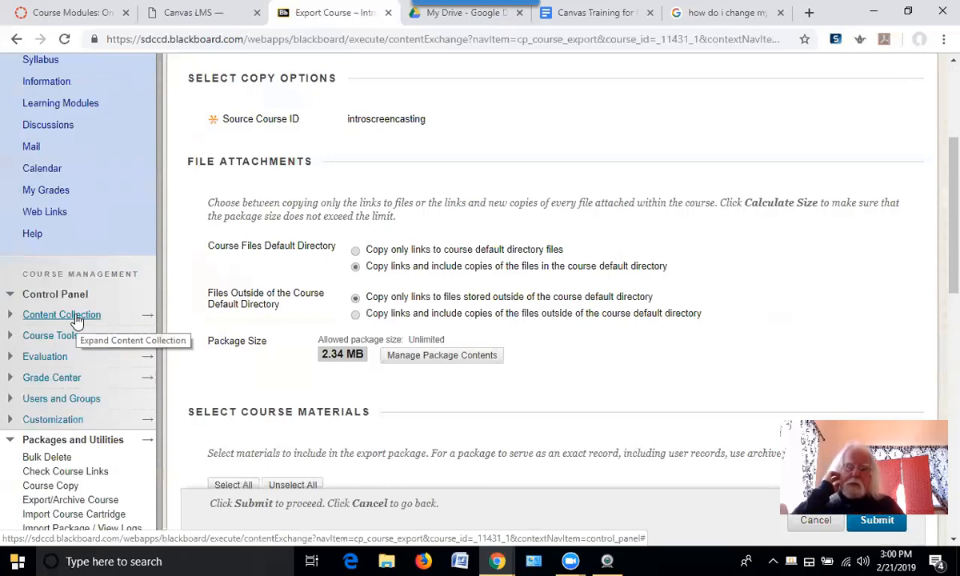
{"action": "scroll", "coordinate": [604, 392], "scroll_direction": "down", "scroll_amount": 3}
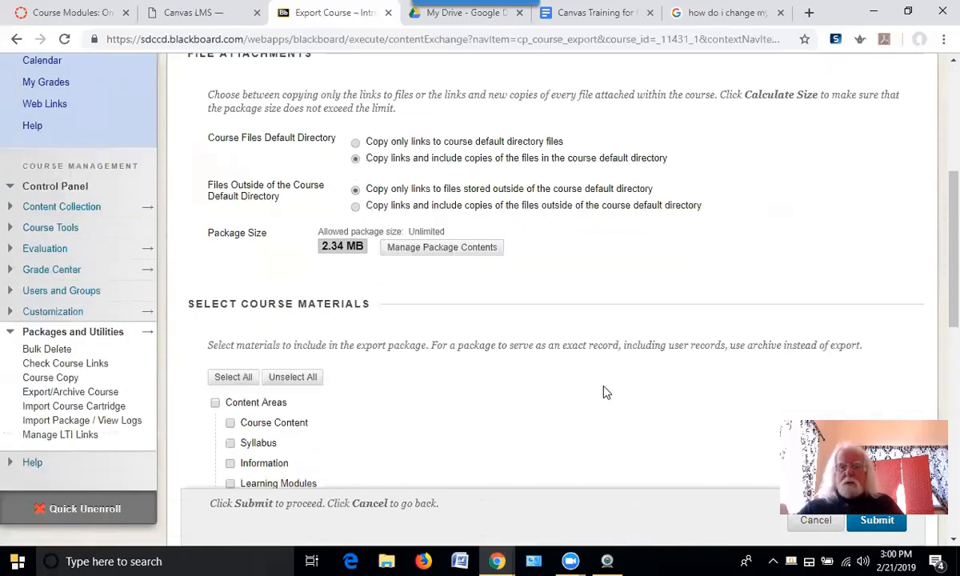
{"action": "scroll", "coordinate": [506, 311], "scroll_direction": "up", "scroll_amount": 3}
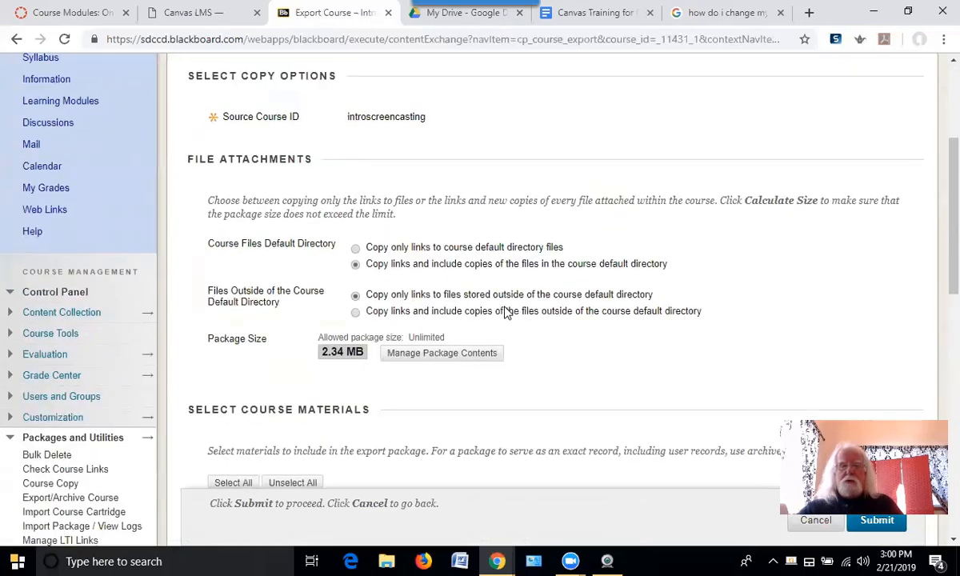
{"action": "scroll", "coordinate": [505, 318], "scroll_direction": "down", "scroll_amount": 2}
{"action": "scroll", "coordinate": [501, 317], "scroll_direction": "down", "scroll_amount": 1}
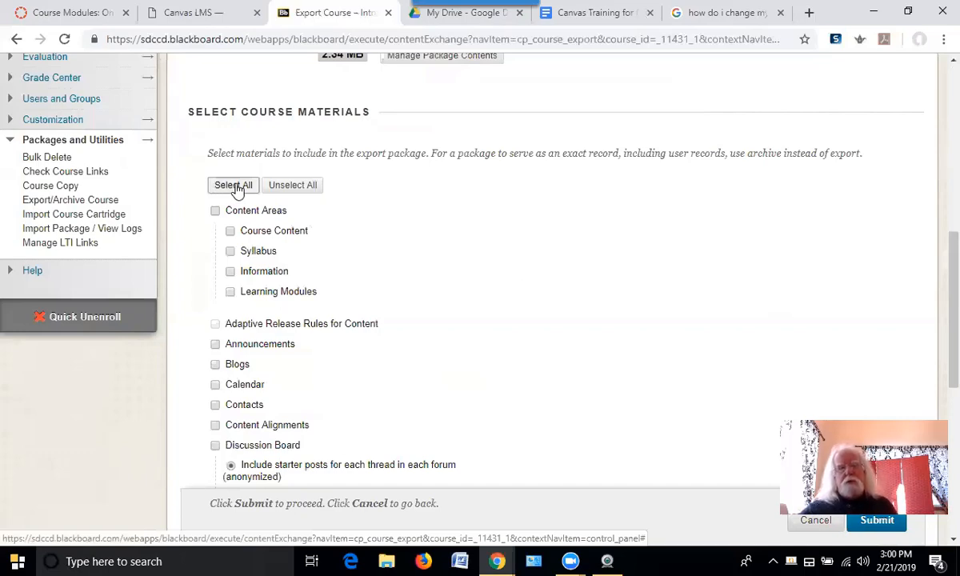
Try selecting all course materials for the export package, review the selection, and cancel the export
{"action": "left_click", "coordinate": [233, 190]}
{"action": "scroll", "coordinate": [460, 282], "scroll_direction": "down", "scroll_amount": 6}
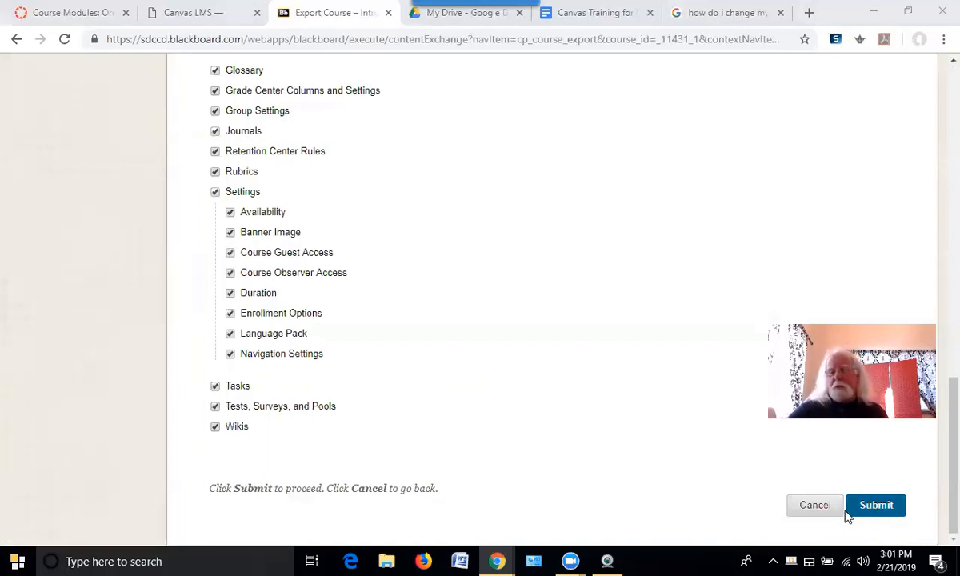
{"action": "left_click", "coordinate": [813, 510]}
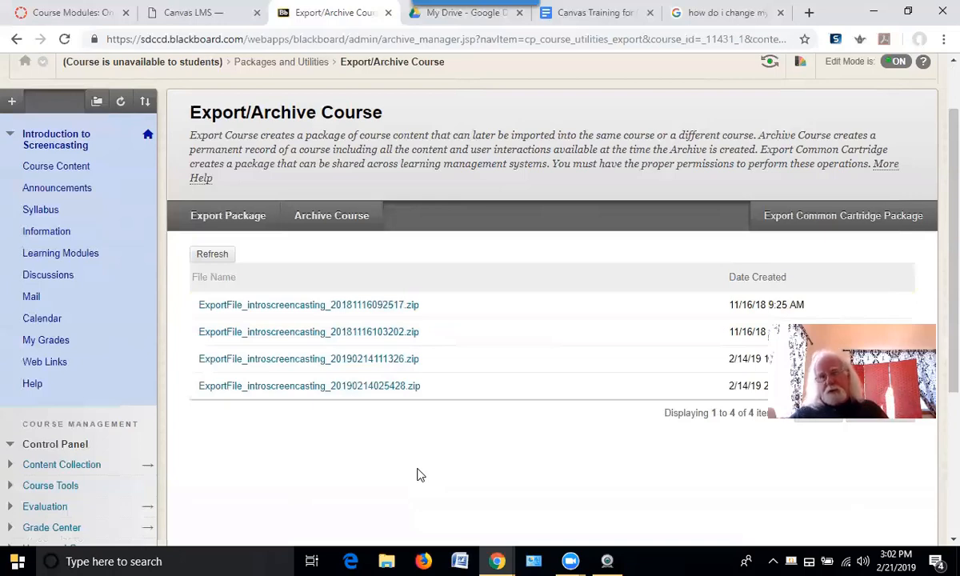
Try downloading ExportFile_introscreencasting_20181116092517.zip, choose the oncampus canvas training folder as its location, and cancel the save
{"action": "mouse_move", "coordinate": [407, 314]}
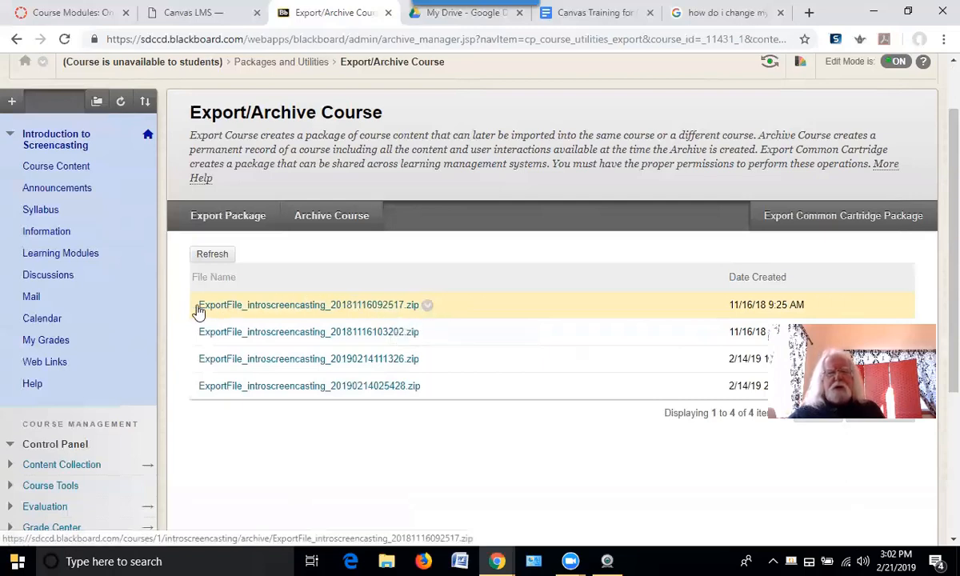
{"action": "left_click", "coordinate": [428, 307]}
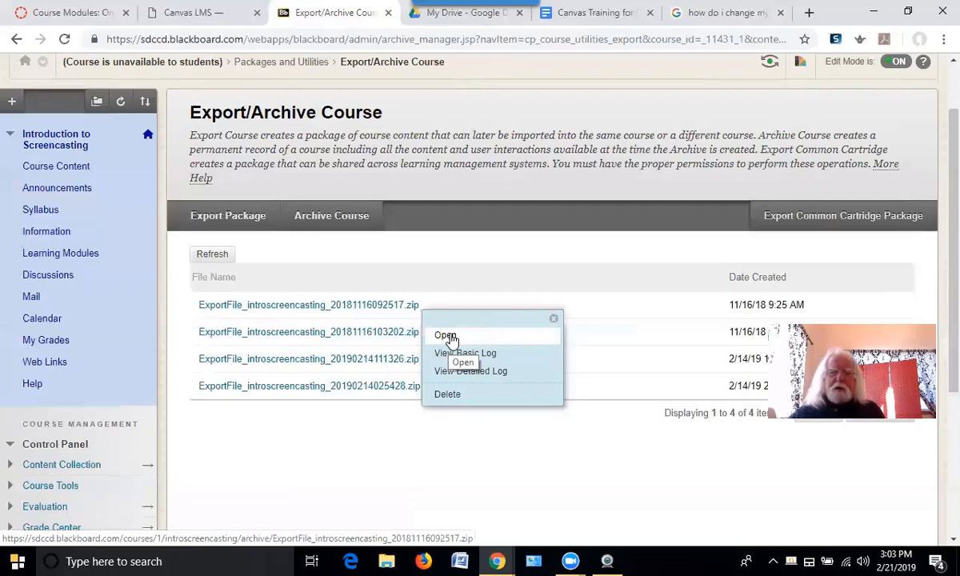
{"action": "left_click", "coordinate": [447, 336]}
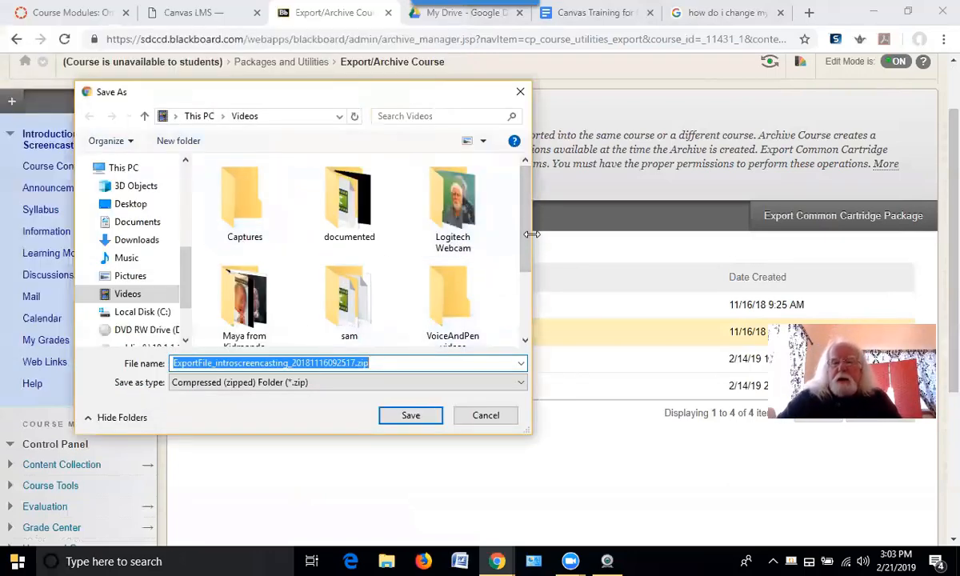
{"action": "left_click_drag", "start_coordinate": [524, 251], "coordinate": [508, 263]}
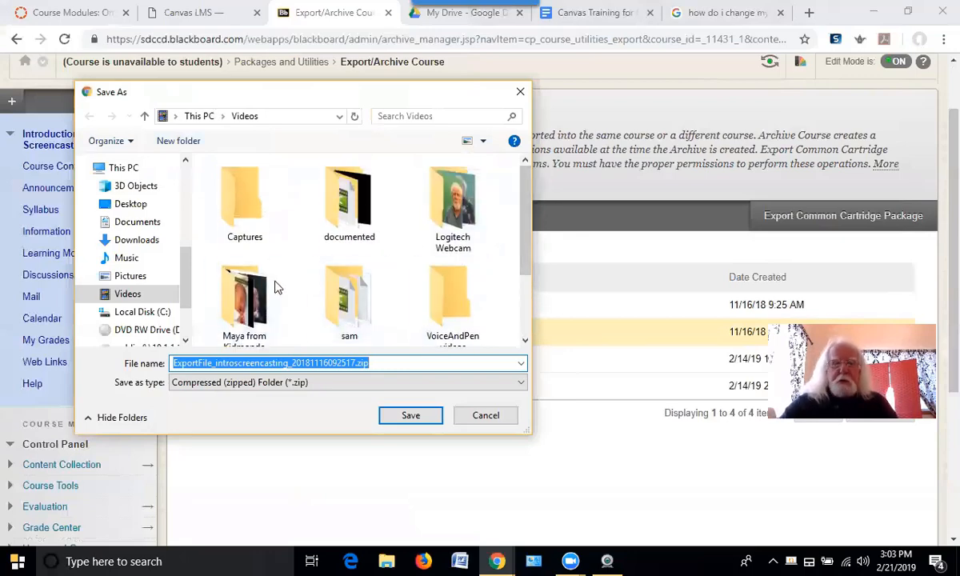
{"action": "mouse_move", "coordinate": [524, 250]}
{"action": "left_mouse_down"}
{"action": "mouse_move", "coordinate": [525, 297]}
{"action": "mouse_move", "coordinate": [524, 249]}
{"action": "left_mouse_up"}
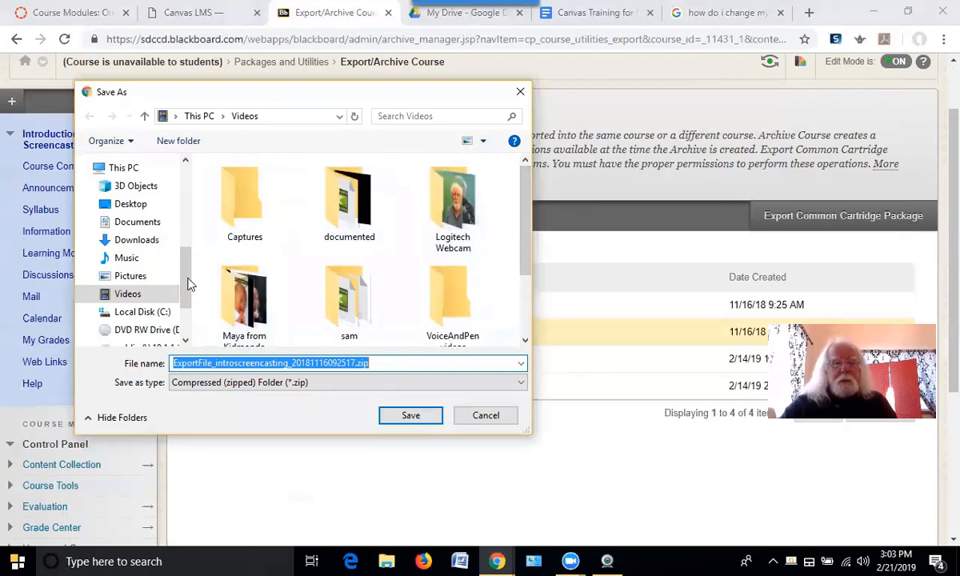
{"action": "scroll", "coordinate": [172, 260], "scroll_direction": "up", "scroll_amount": 3}
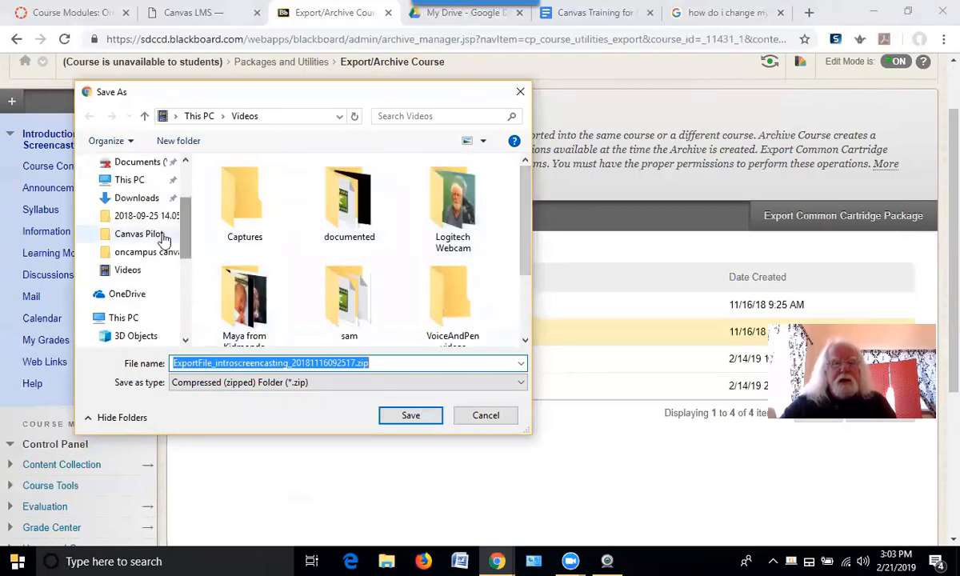
{"action": "left_click", "coordinate": [139, 254]}
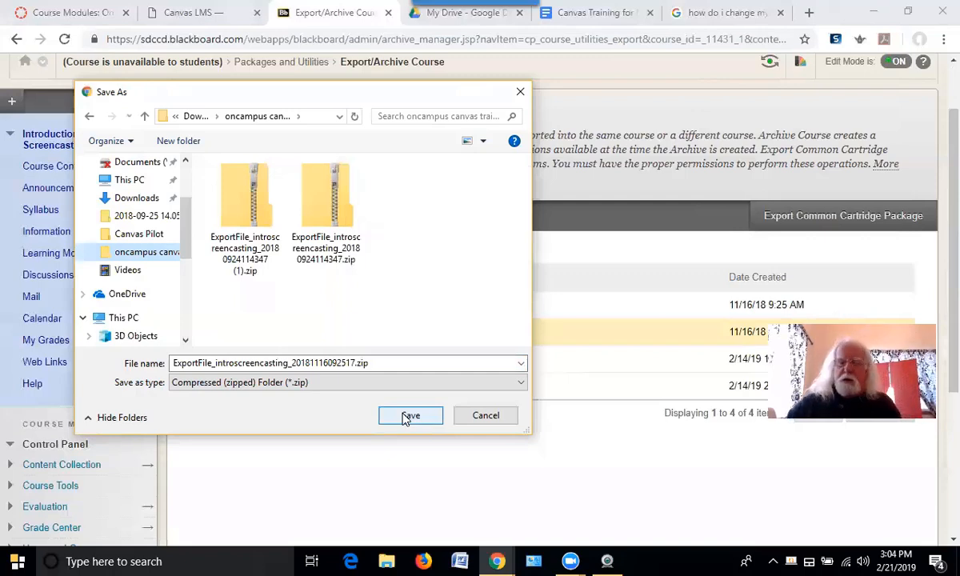
{"action": "left_click", "coordinate": [478, 419]}
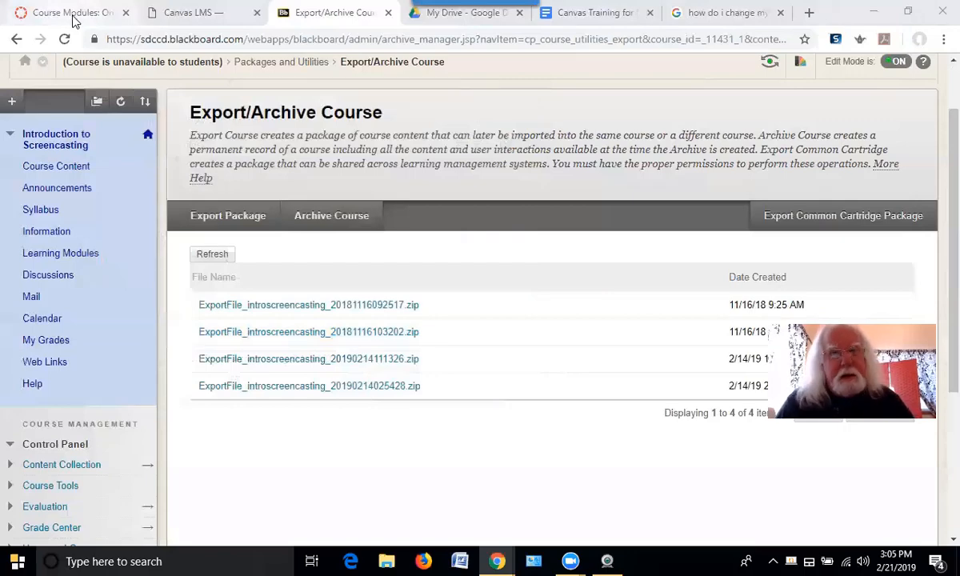
Switch back to the Canvas course oftc5 and open its Settings page
{"action": "left_click", "coordinate": [72, 16]}
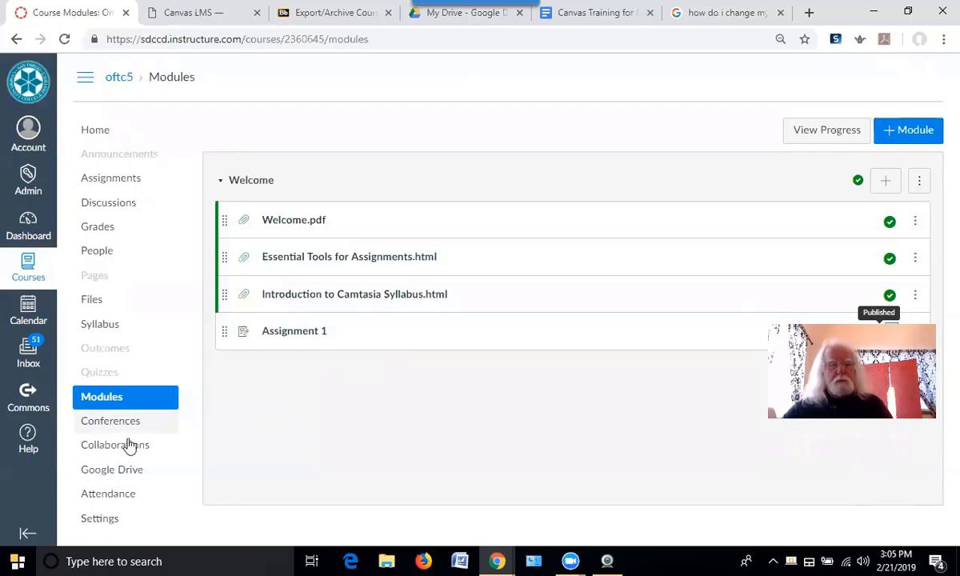
{"action": "left_click", "coordinate": [109, 520]}
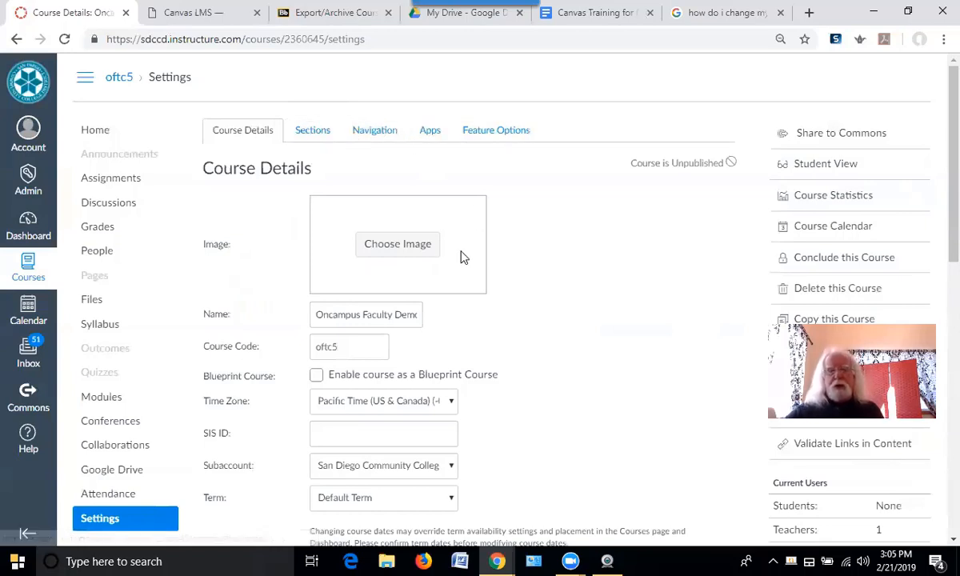
Review the Course Details settings, including time zone, term, start and end dates, language, file storage, license and visibility
{"action": "scroll", "coordinate": [542, 313], "scroll_direction": "down", "scroll_amount": 2}
{"action": "scroll", "coordinate": [543, 315], "scroll_direction": "up", "scroll_amount": 2}
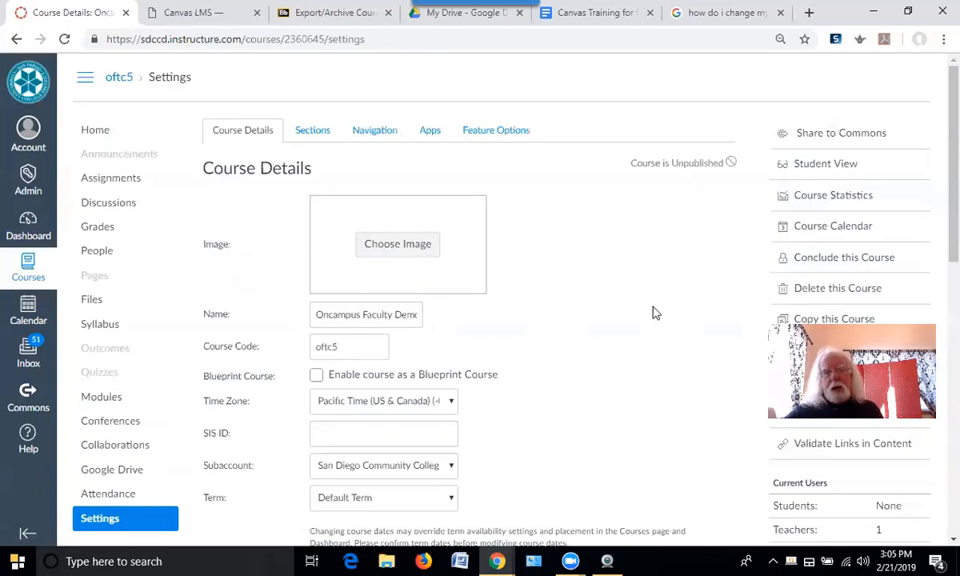
{"action": "scroll", "coordinate": [653, 313], "scroll_direction": "down", "scroll_amount": 2}
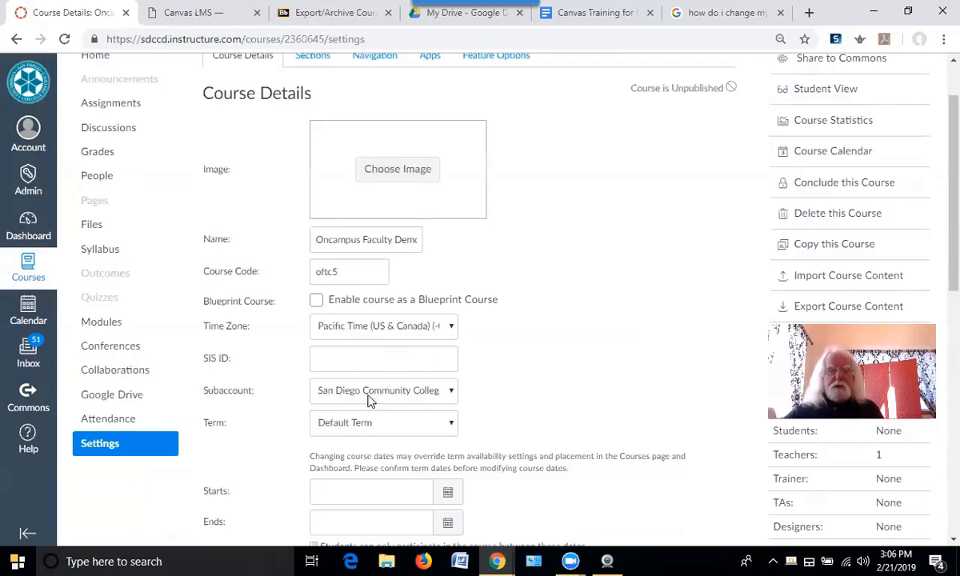
{"action": "scroll", "coordinate": [552, 389], "scroll_direction": "down", "scroll_amount": 3}
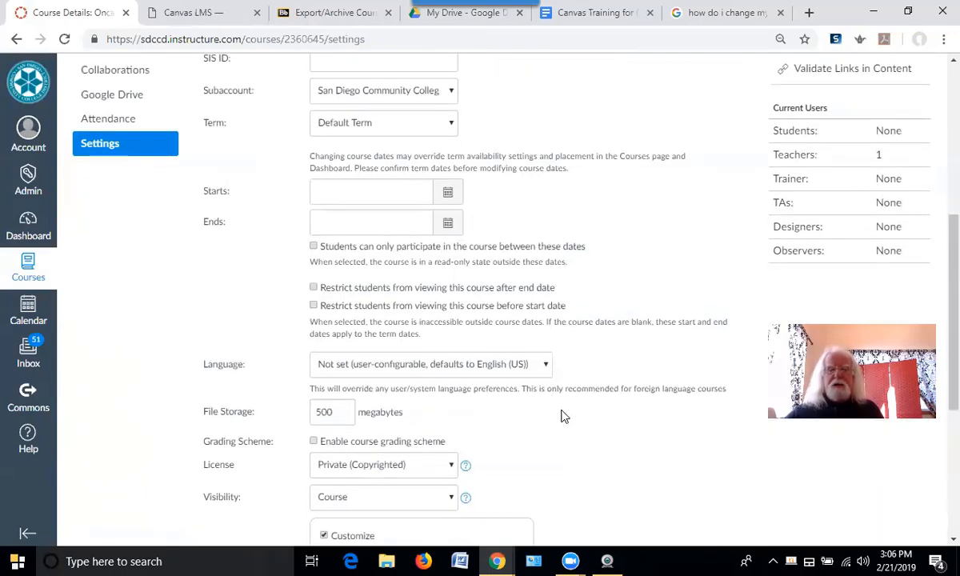
{"action": "scroll", "coordinate": [568, 425], "scroll_direction": "up", "scroll_amount": 3}
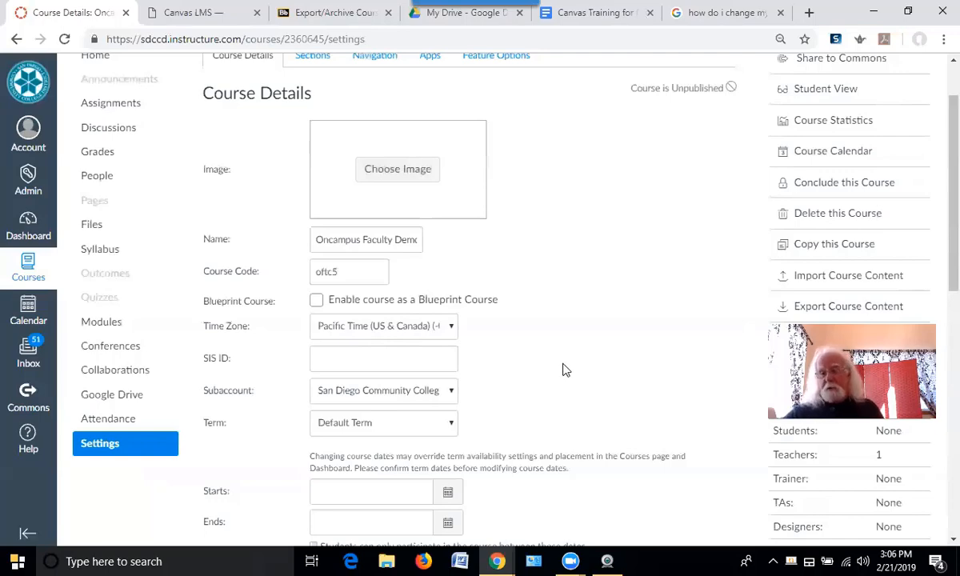
{"action": "scroll", "coordinate": [563, 377], "scroll_direction": "down", "scroll_amount": 2}
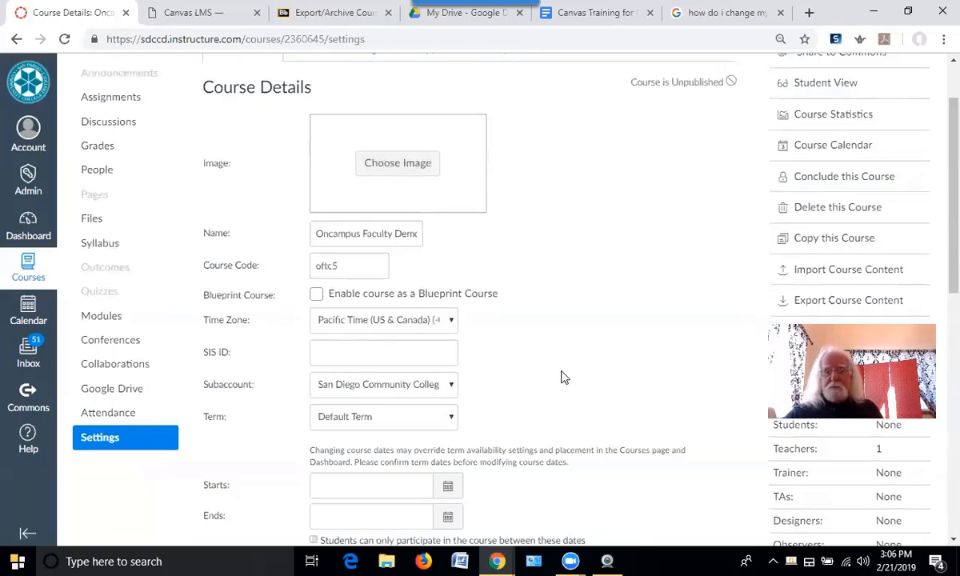
{"action": "scroll", "coordinate": [552, 385], "scroll_direction": "down", "scroll_amount": 1}
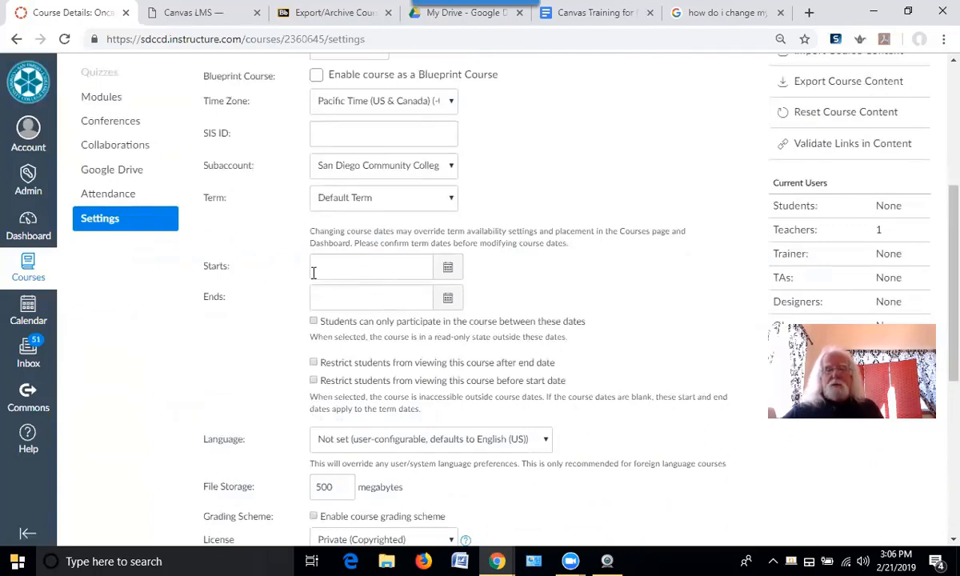
{"action": "scroll", "coordinate": [701, 402], "scroll_direction": "down", "scroll_amount": 4}
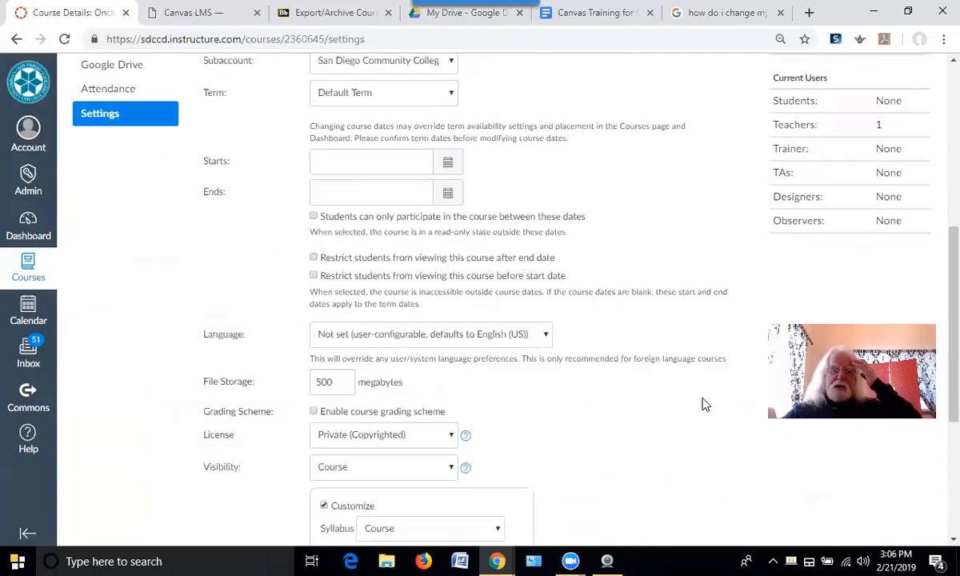
{"action": "scroll", "coordinate": [620, 400], "scroll_direction": "up", "scroll_amount": 6}
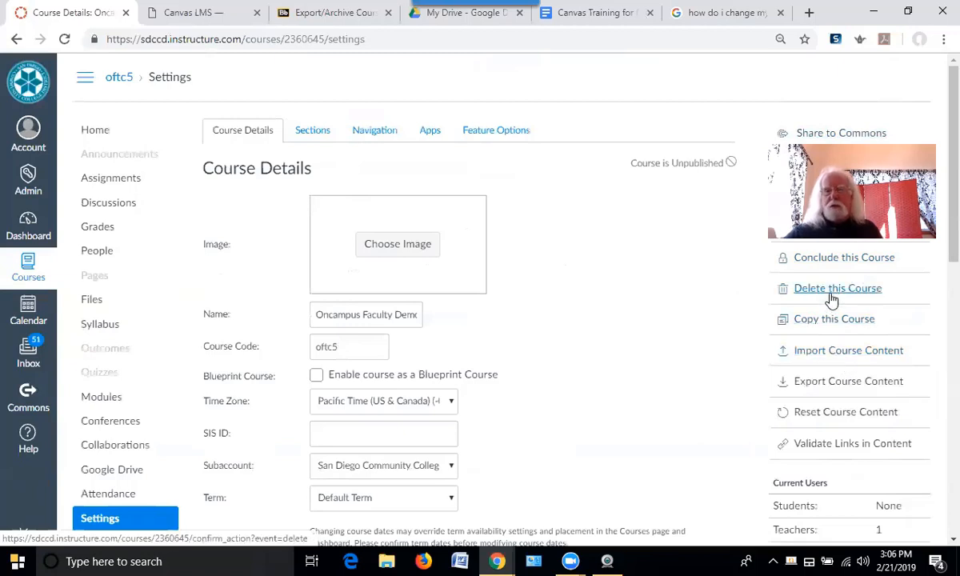
Open the course content import page and set the content type to Blackboard 6/7/8/9 export .zip file
{"action": "left_click", "coordinate": [855, 360]}
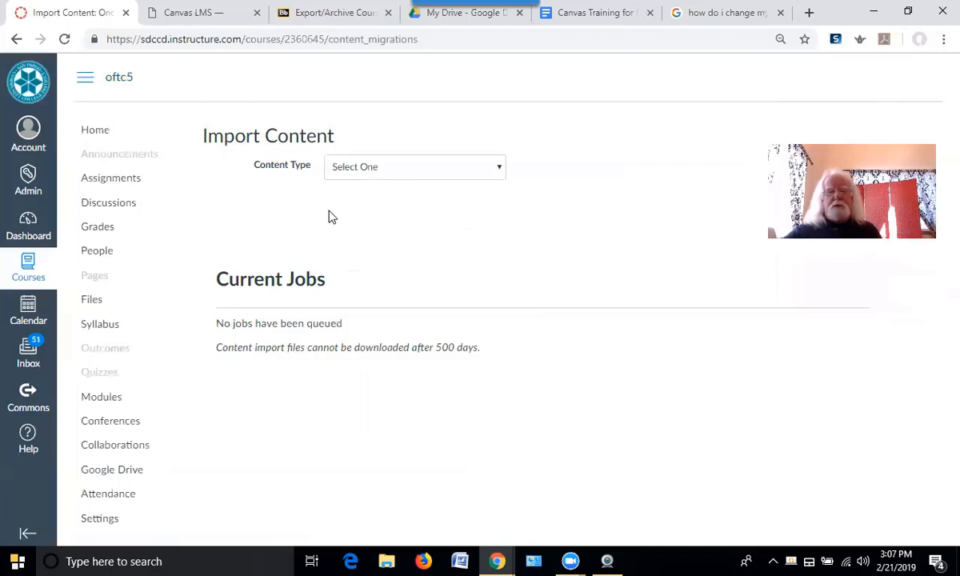
{"action": "left_click", "coordinate": [499, 170]}
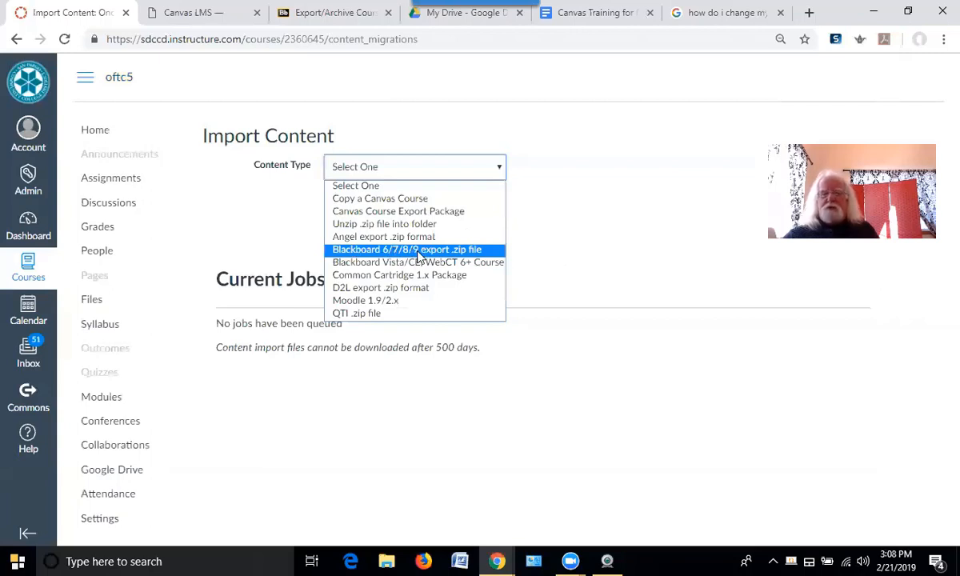
{"action": "left_click", "coordinate": [426, 253]}
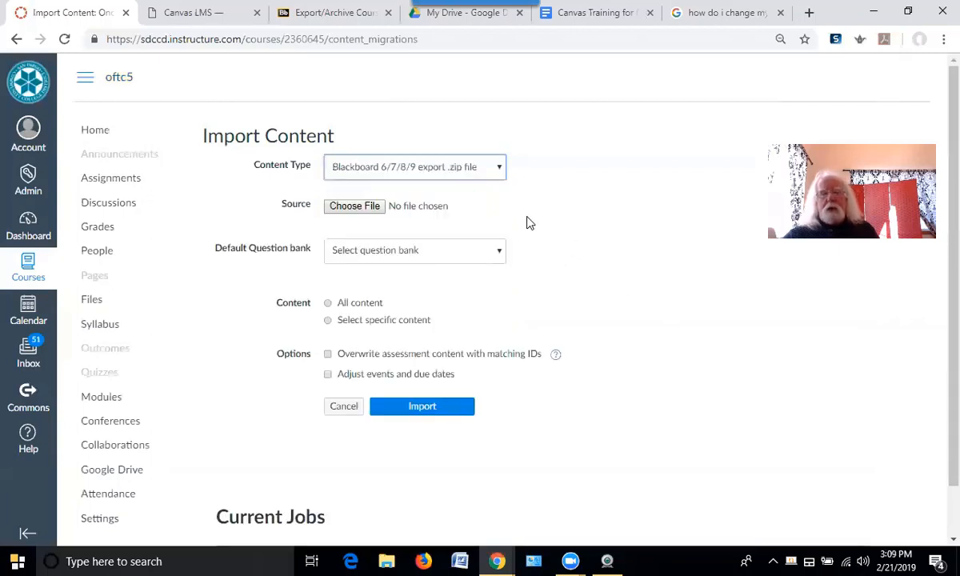
Choose ExportFile_introscreencasting_20180924114347.zip from the oncampus canvas training folder as the import source
{"action": "left_click", "coordinate": [356, 207]}
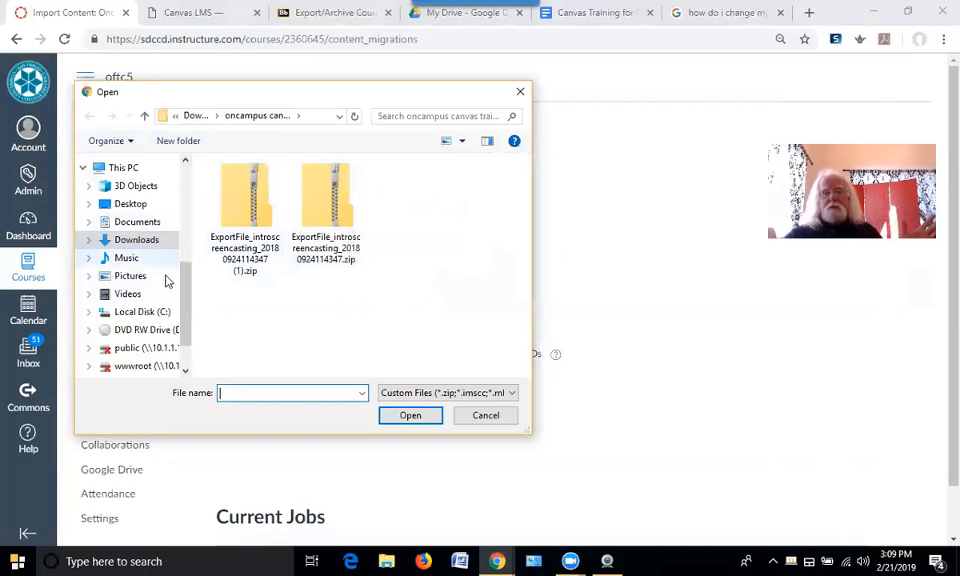
{"action": "scroll", "coordinate": [158, 183], "scroll_direction": "up", "scroll_amount": 2}
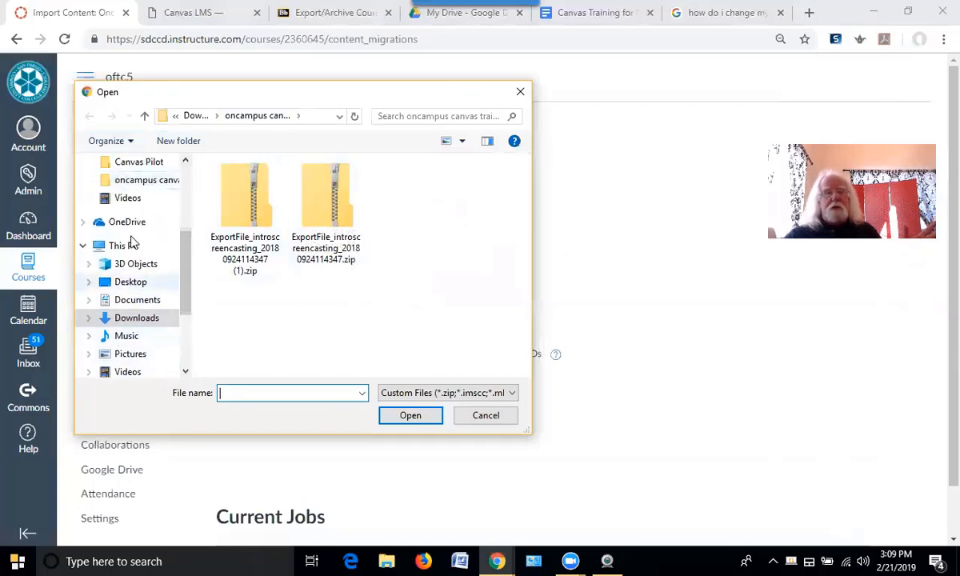
{"action": "left_click", "coordinate": [188, 208]}
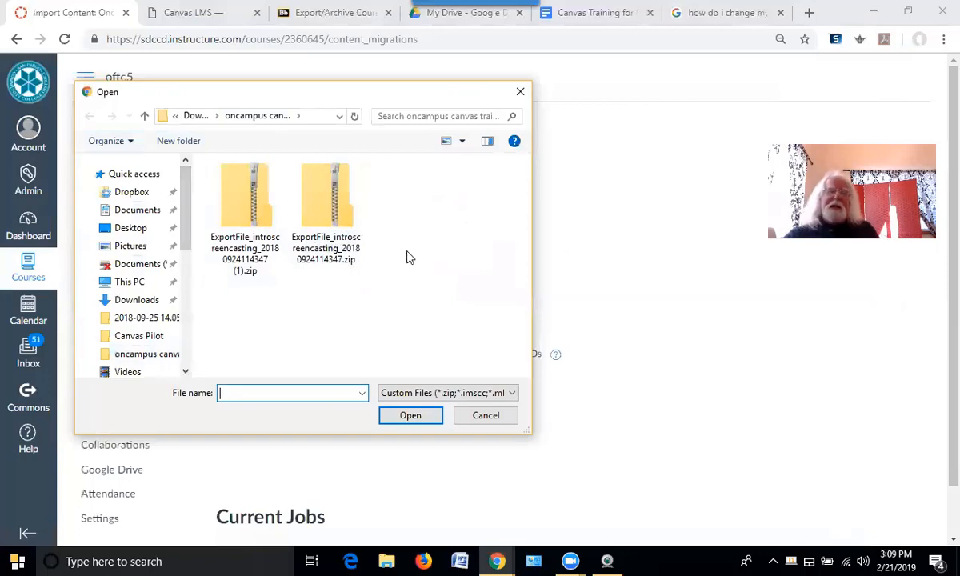
{"action": "left_click", "coordinate": [323, 204]}
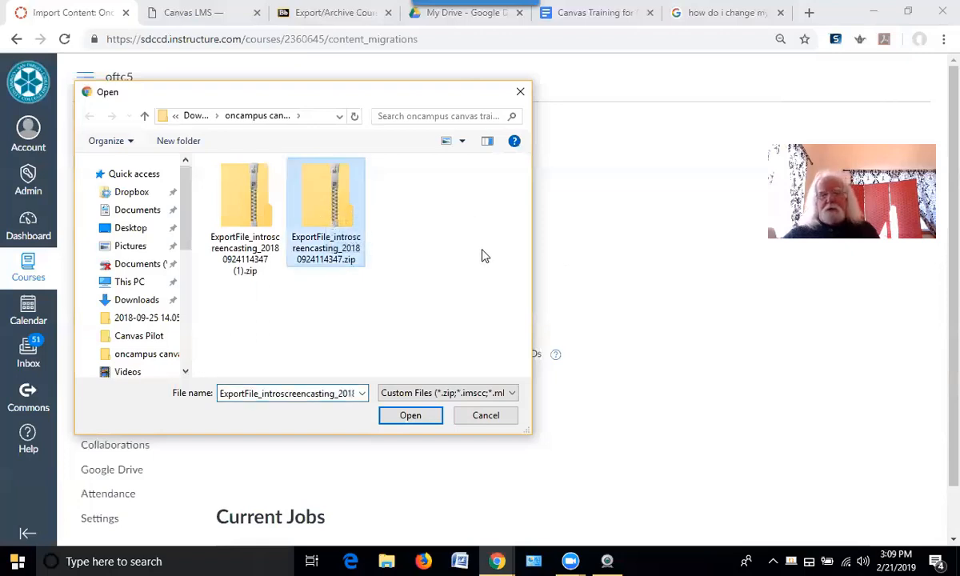
{"action": "left_click", "coordinate": [410, 416]}
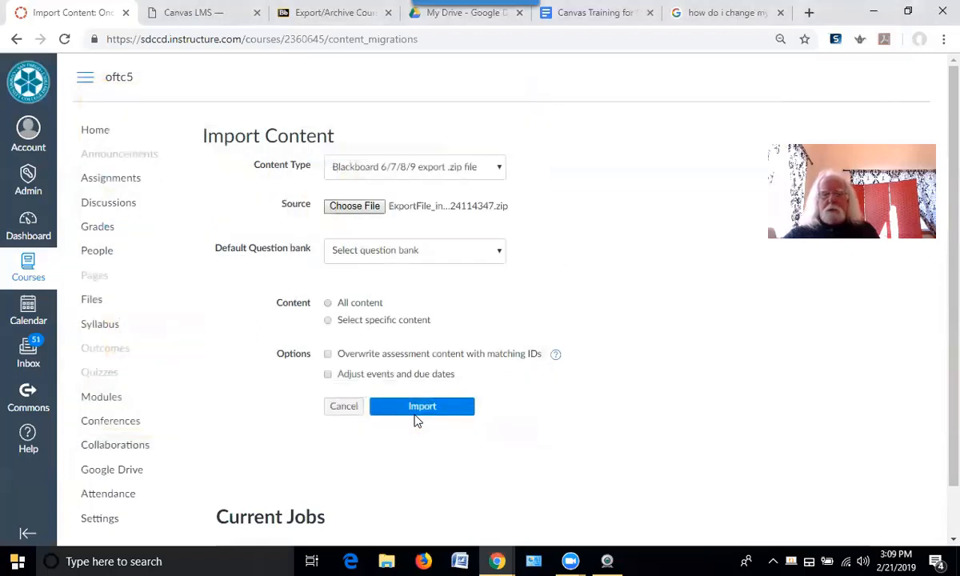
Import all content from the Blackboard package, and inspect the issues listed for the import job
{"action": "left_click", "coordinate": [328, 304]}
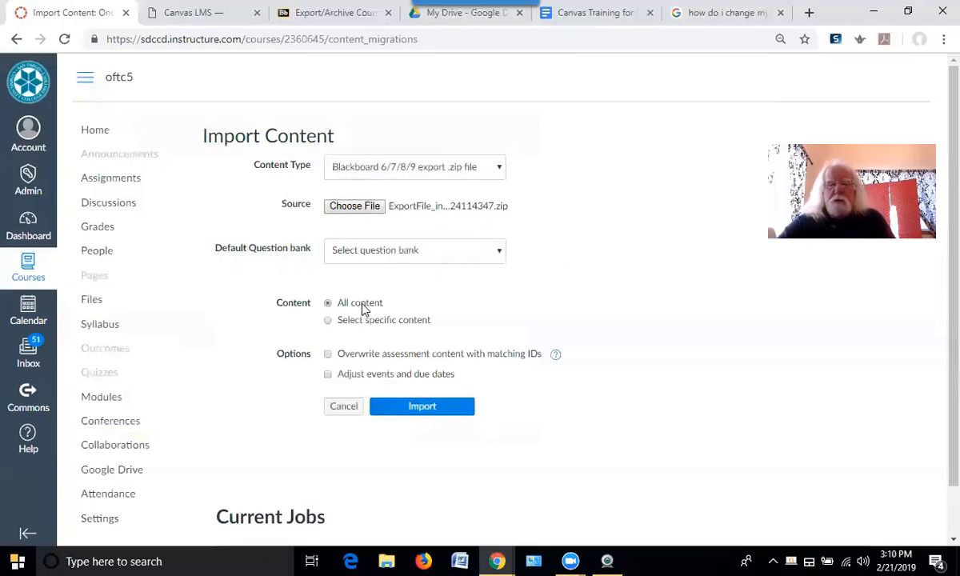
{"action": "left_click", "coordinate": [429, 407]}
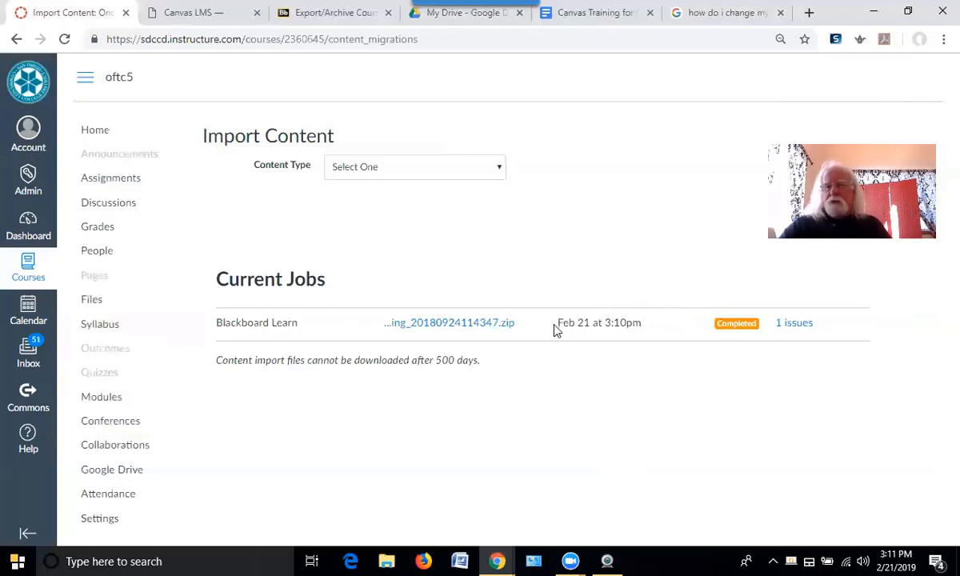
{"action": "left_click", "coordinate": [800, 331]}
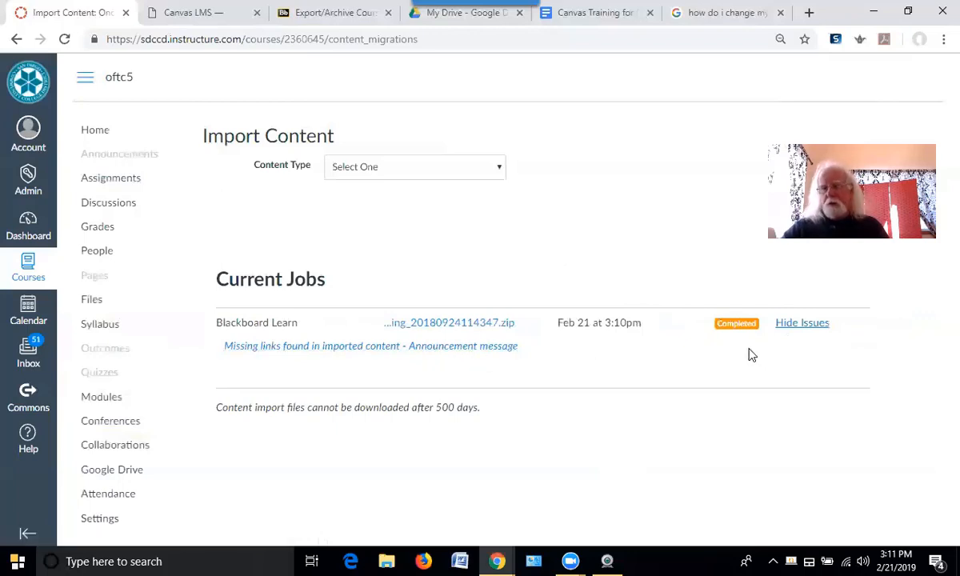
{"action": "left_click", "coordinate": [796, 325]}
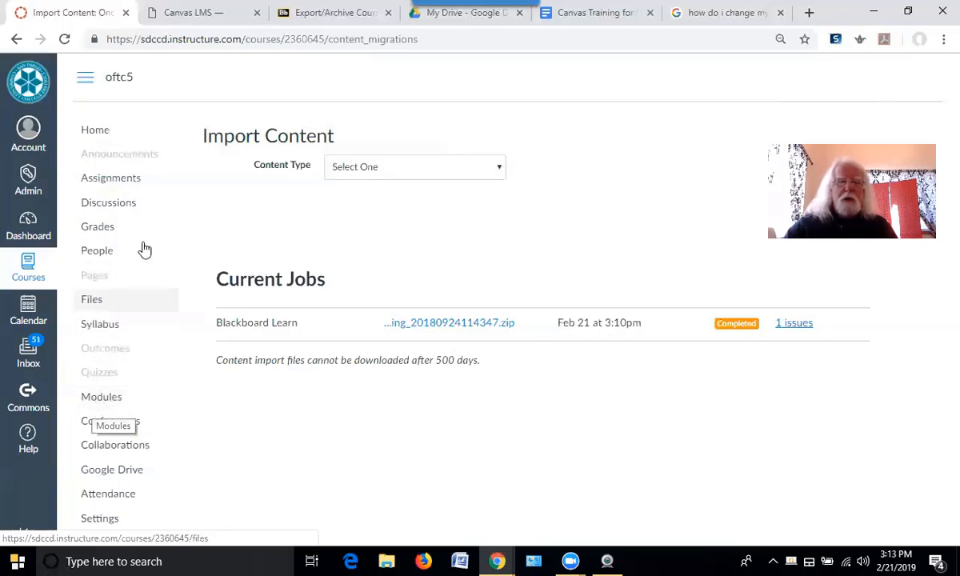
Go to the course home page and examine the imported modules and the publish status of their items
{"action": "left_click", "coordinate": [108, 136]}
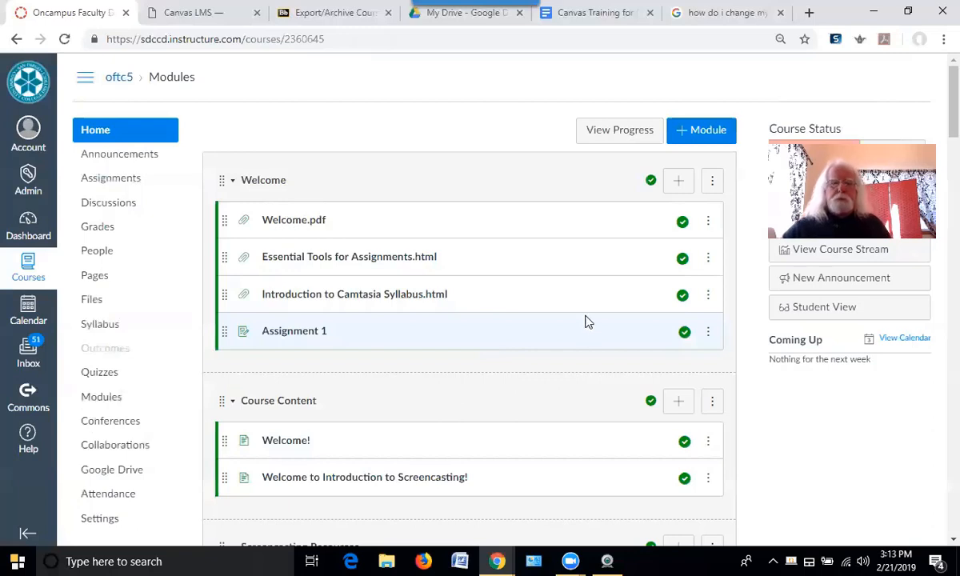
{"action": "scroll", "coordinate": [437, 358], "scroll_direction": "down", "scroll_amount": 1}
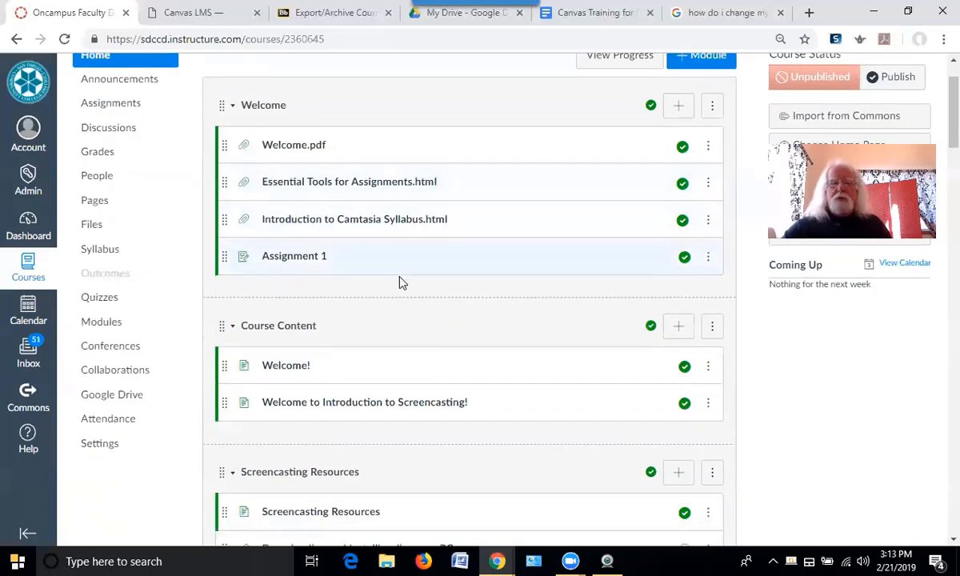
{"action": "scroll", "coordinate": [401, 272], "scroll_direction": "down", "scroll_amount": 2}
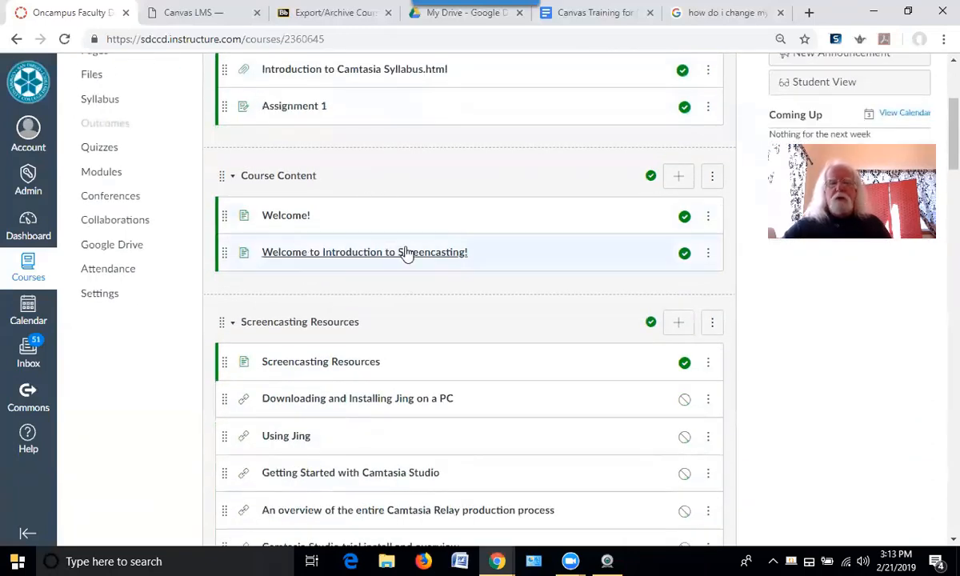
{"action": "scroll", "coordinate": [358, 246], "scroll_direction": "down", "scroll_amount": 8}
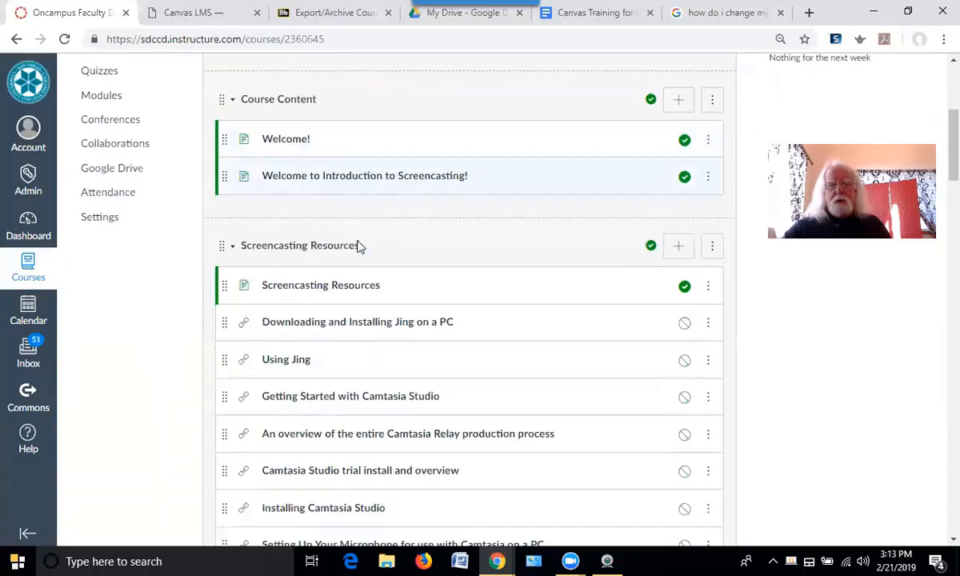
{"action": "scroll", "coordinate": [360, 248], "scroll_direction": "down", "scroll_amount": 5}
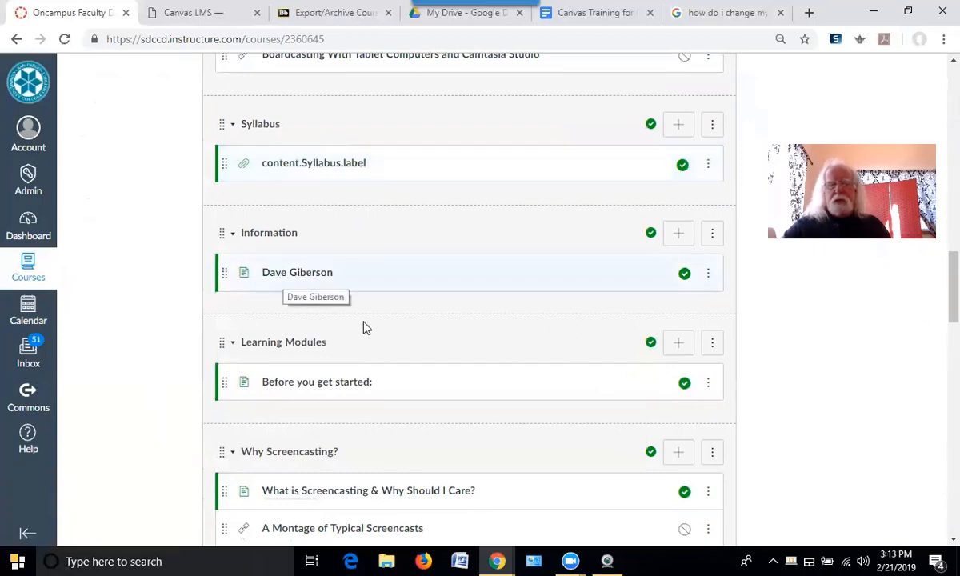
{"action": "scroll", "coordinate": [400, 340], "scroll_direction": "down", "scroll_amount": 3}
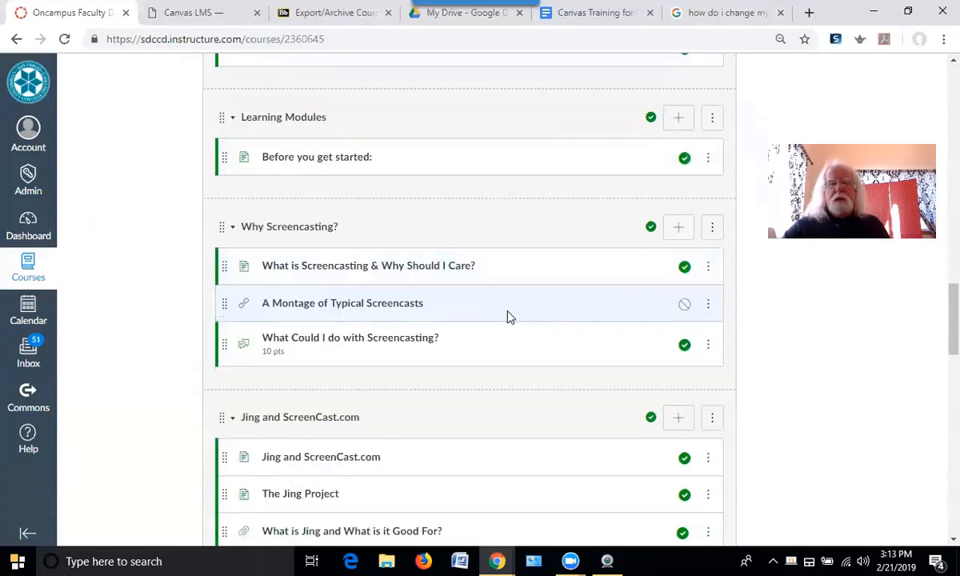
{"action": "scroll", "coordinate": [509, 317], "scroll_direction": "down", "scroll_amount": 3}
{"action": "scroll", "coordinate": [509, 317], "scroll_direction": "up", "scroll_amount": 2}
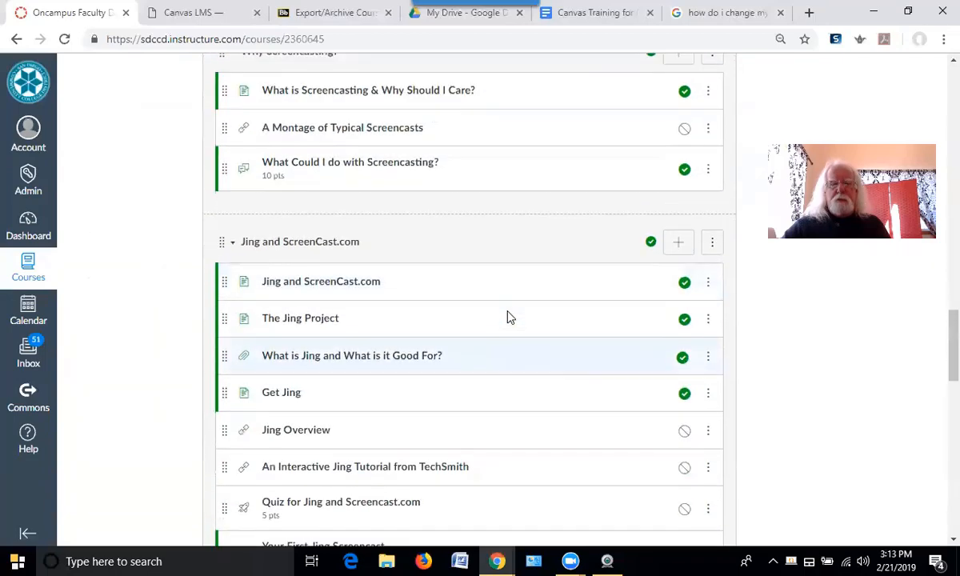
{"action": "scroll", "coordinate": [439, 279], "scroll_direction": "down", "scroll_amount": 4}
{"action": "scroll", "coordinate": [493, 318], "scroll_direction": "down", "scroll_amount": 2}
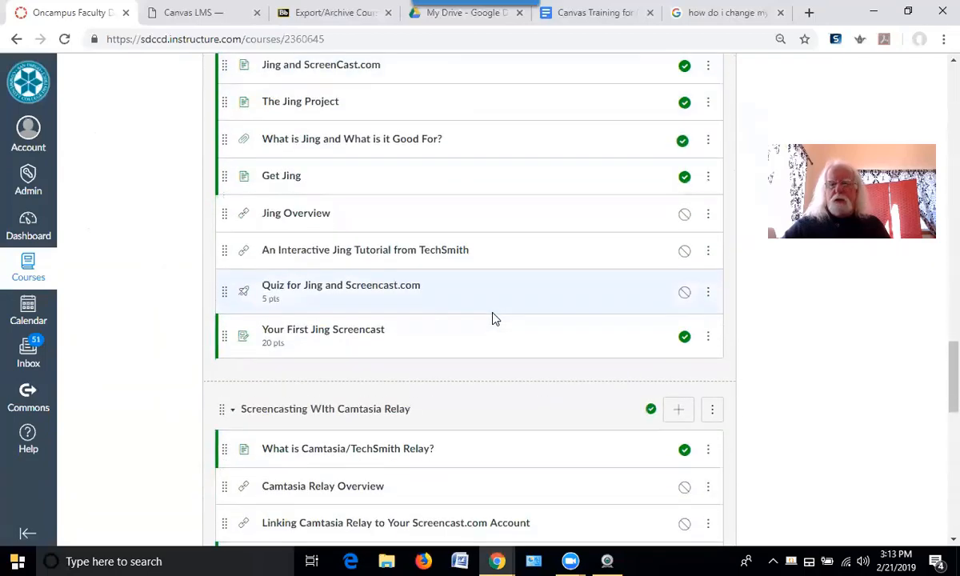
{"action": "scroll", "coordinate": [495, 324], "scroll_direction": "up", "scroll_amount": 10}
{"action": "scroll", "coordinate": [494, 327], "scroll_direction": "up", "scroll_amount": 16}
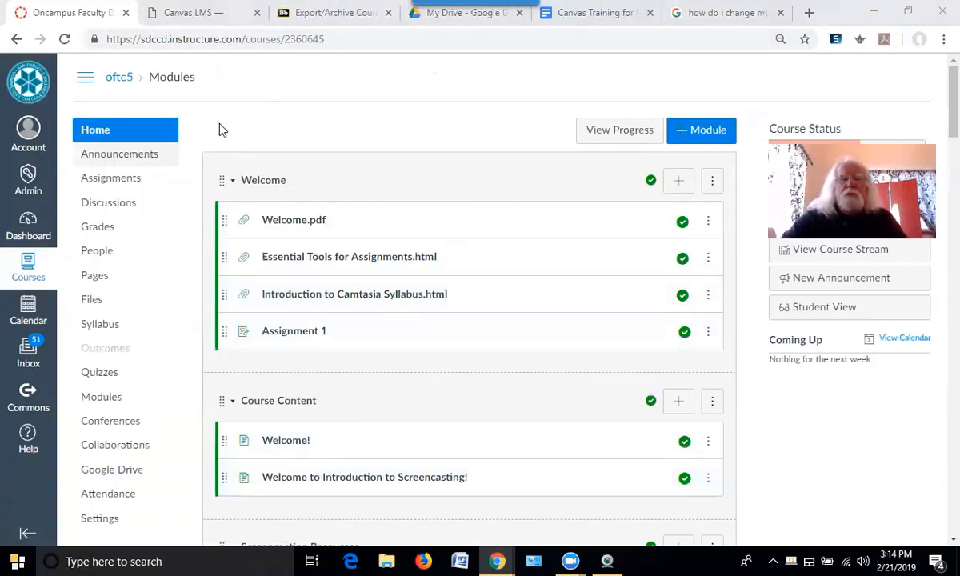
Switch to the Blackboard Introduction to Screencasting course and examine its Course Content page for comparison with the imported modules
{"action": "left_click", "coordinate": [326, 12]}
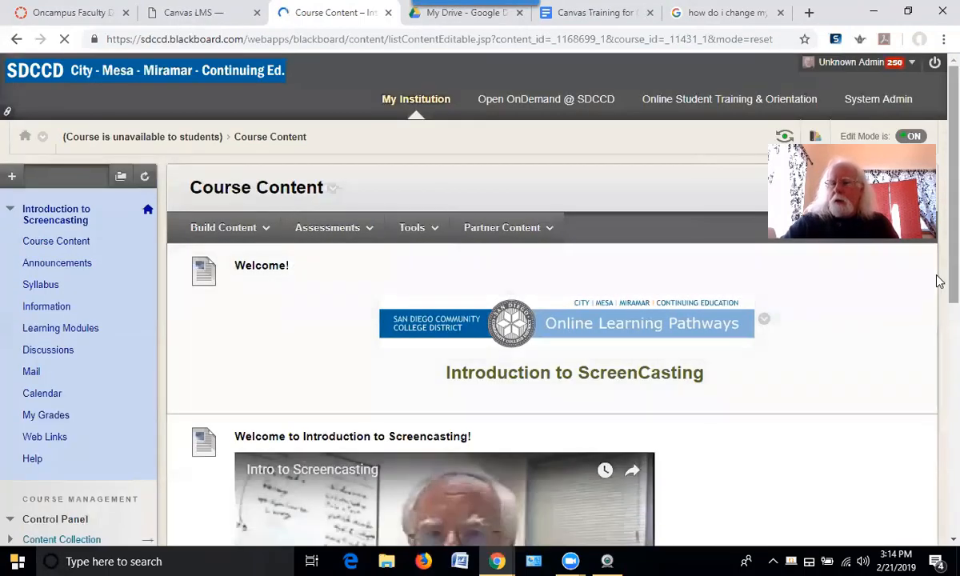
{"action": "scroll", "coordinate": [937, 280], "scroll_direction": "down", "scroll_amount": 2}
{"action": "scroll", "coordinate": [940, 287], "scroll_direction": "up", "scroll_amount": 2}
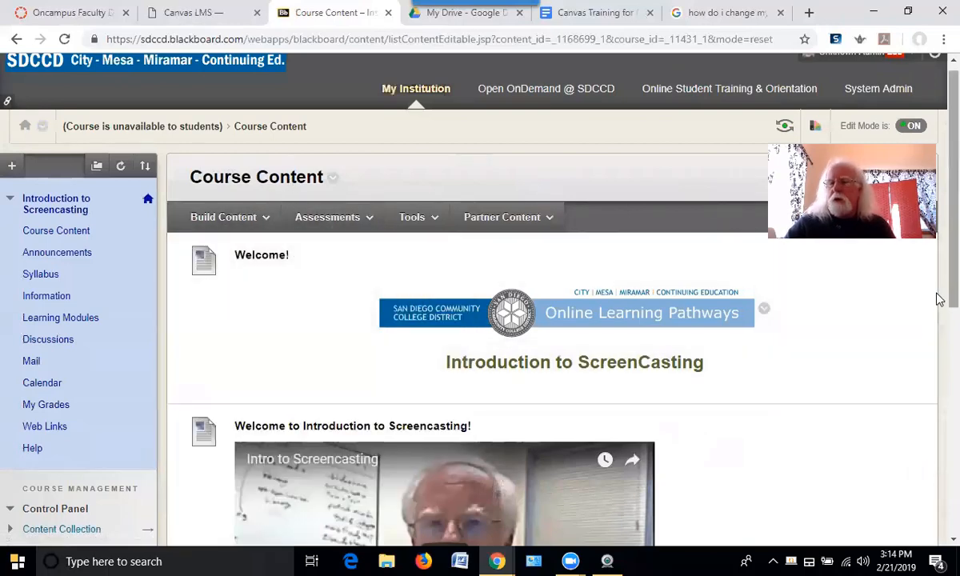
{"action": "scroll", "coordinate": [939, 352], "scroll_direction": "down", "scroll_amount": 2}
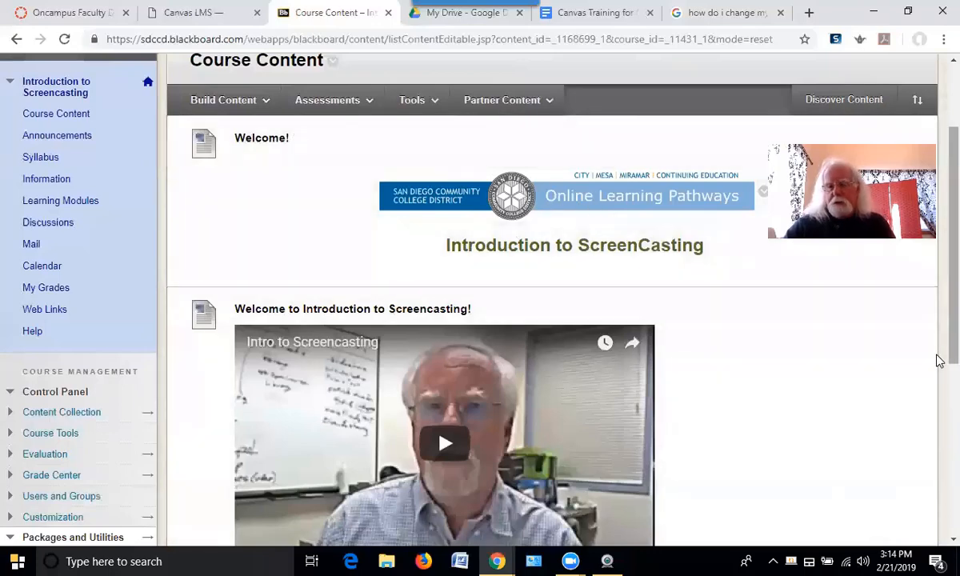
{"action": "left_click_drag", "start_coordinate": [947, 361], "coordinate": [947, 434]}
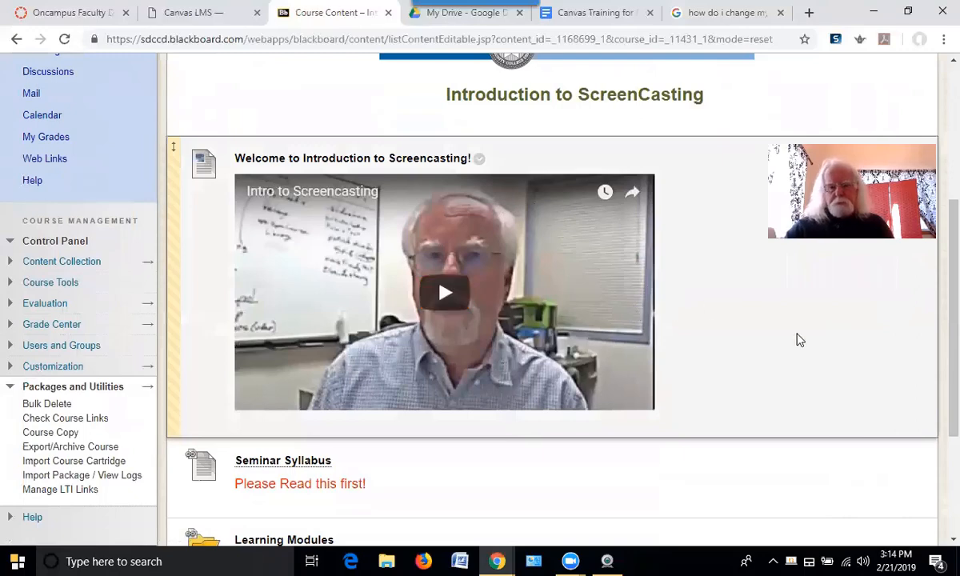
{"action": "scroll", "coordinate": [793, 343], "scroll_direction": "down", "scroll_amount": 3}
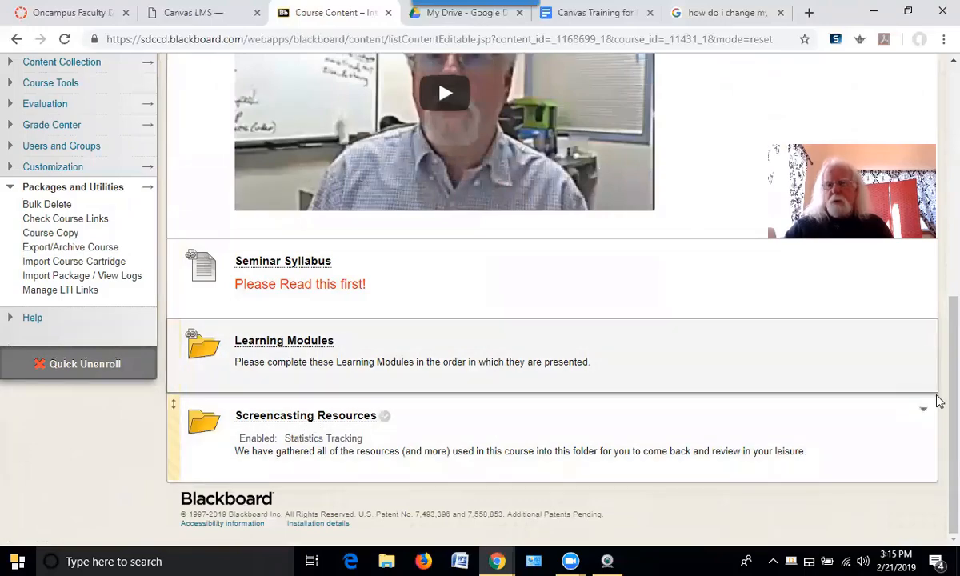
{"action": "scroll", "coordinate": [940, 318], "scroll_direction": "up", "scroll_amount": 2}
{"action": "scroll", "coordinate": [940, 318], "scroll_direction": "up", "scroll_amount": 5}
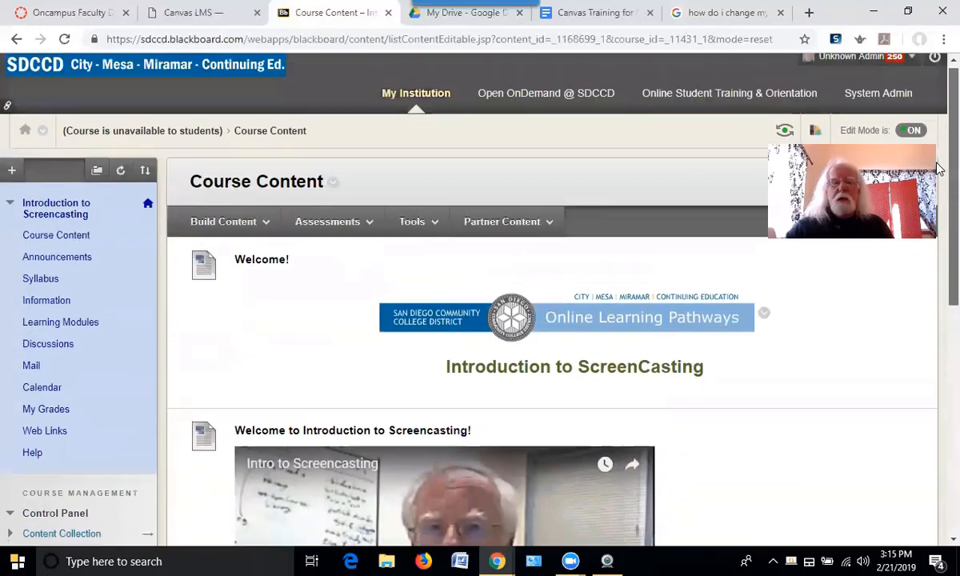
Review the Blackboard Course Content page, and compare it with the Welcome, Course Content and Screencasting Resources modules on the Canvas course home page
{"action": "left_click_drag", "start_coordinate": [937, 190], "coordinate": [937, 249]}
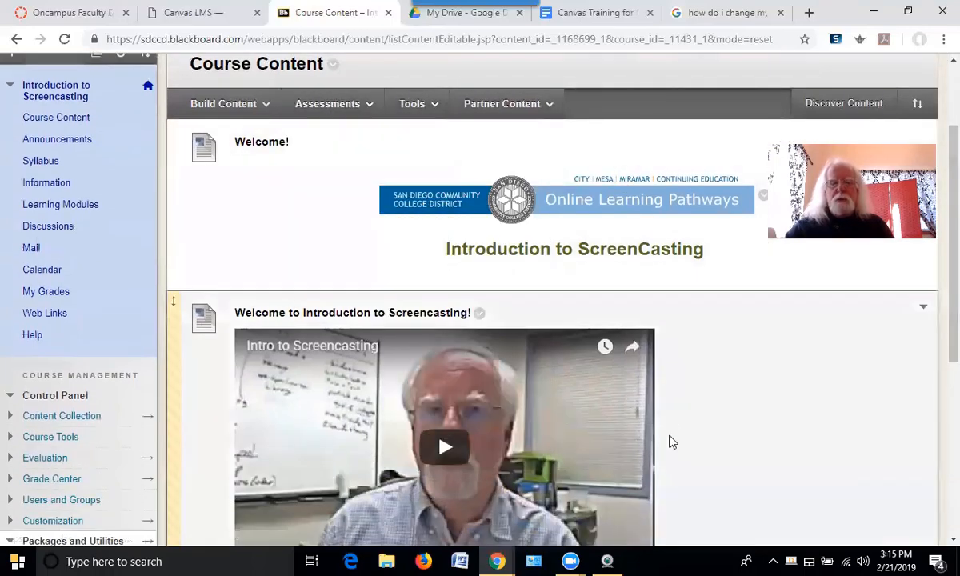
{"action": "scroll", "coordinate": [670, 445], "scroll_direction": "down", "scroll_amount": 5}
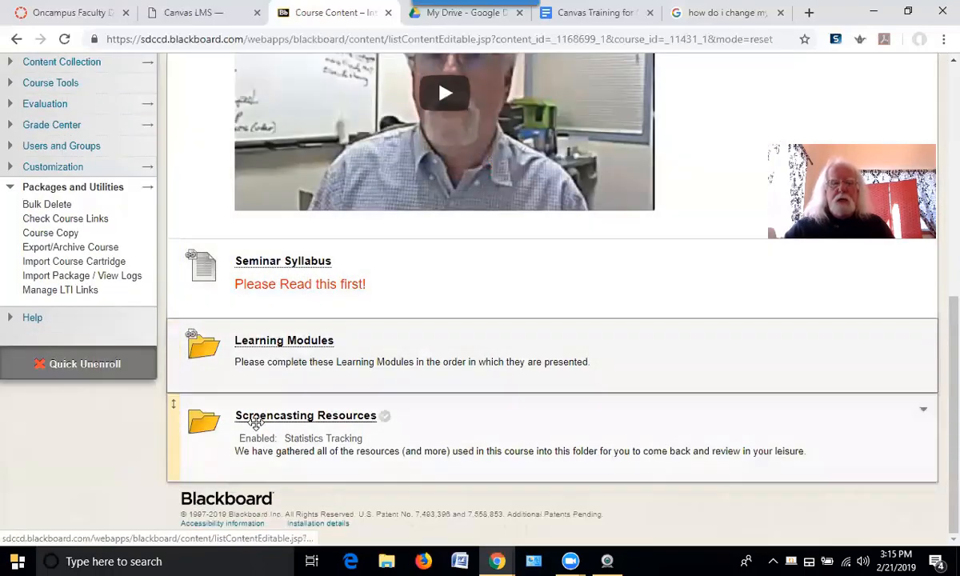
{"action": "scroll", "coordinate": [501, 440], "scroll_direction": "up", "scroll_amount": 10}
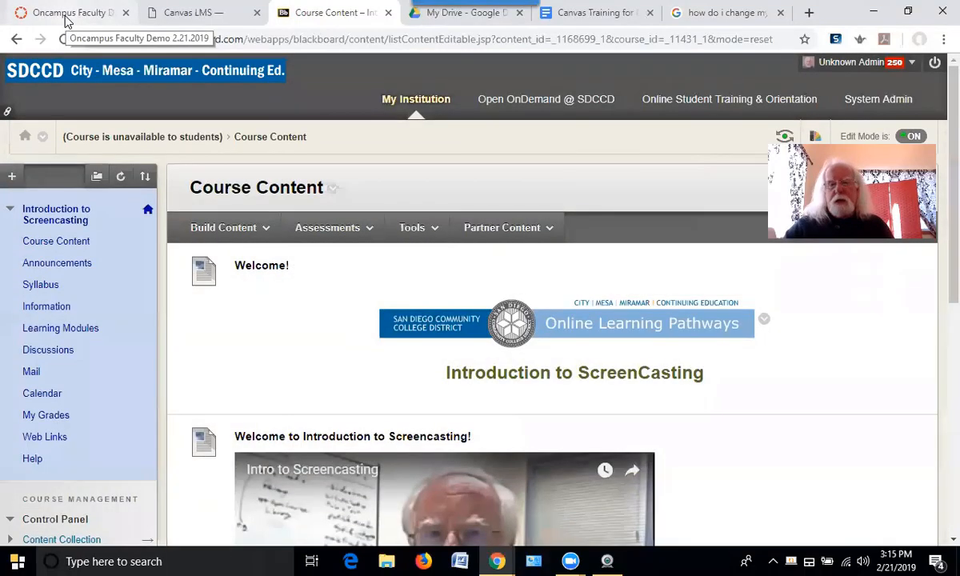
{"action": "left_click", "coordinate": [60, 14]}
{"action": "scroll", "coordinate": [376, 324], "scroll_direction": "down", "scroll_amount": 4}
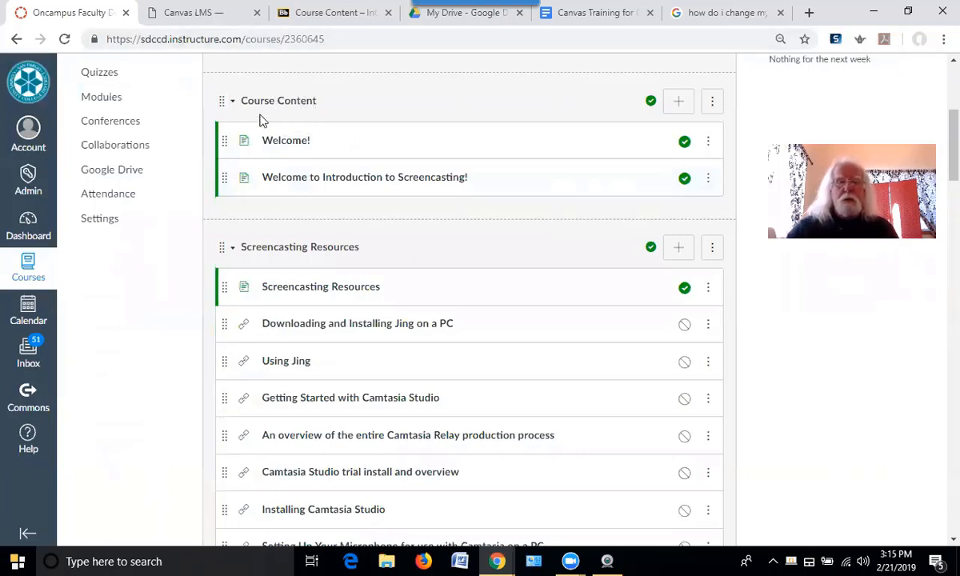
{"action": "scroll", "coordinate": [318, 94], "scroll_direction": "up", "scroll_amount": 3}
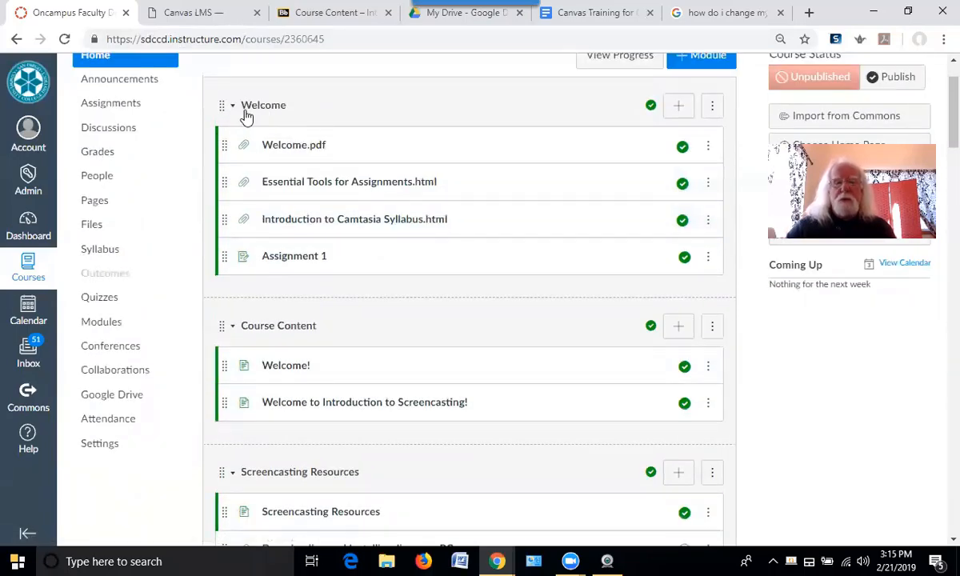
{"action": "scroll", "coordinate": [340, 316], "scroll_direction": "down", "scroll_amount": 3}
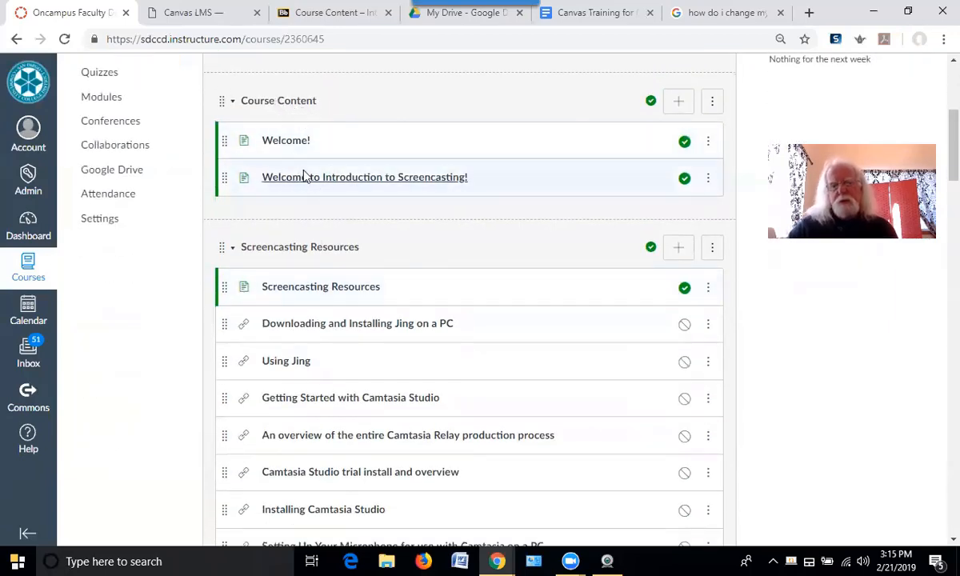
Open the imported Welcome! page from the Course Content module and compare it with the Welcome! item on Blackboard's Course Content page
{"action": "left_click", "coordinate": [316, 16]}
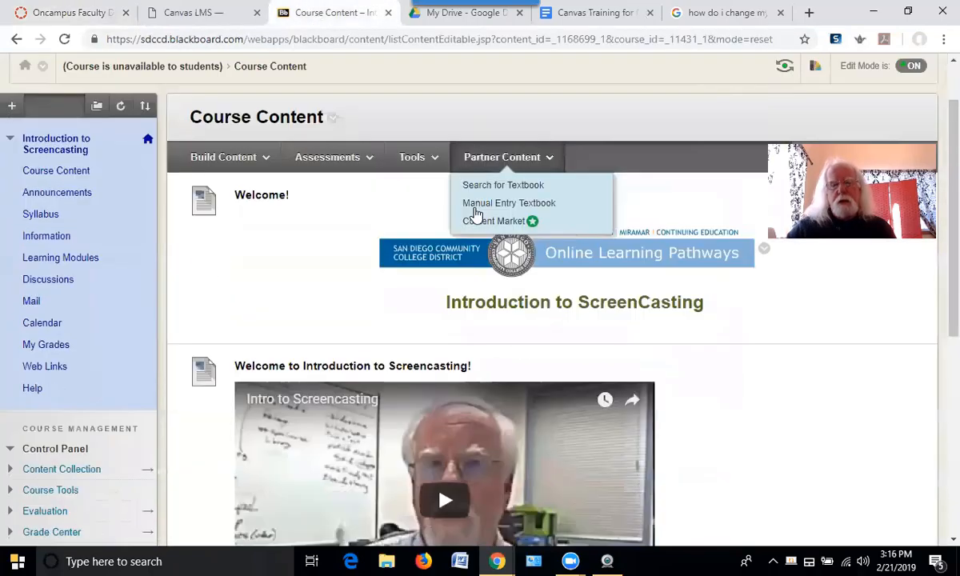
{"action": "scroll", "coordinate": [476, 214], "scroll_direction": "down", "scroll_amount": 10}
{"action": "scroll", "coordinate": [475, 214], "scroll_direction": "up", "scroll_amount": 10}
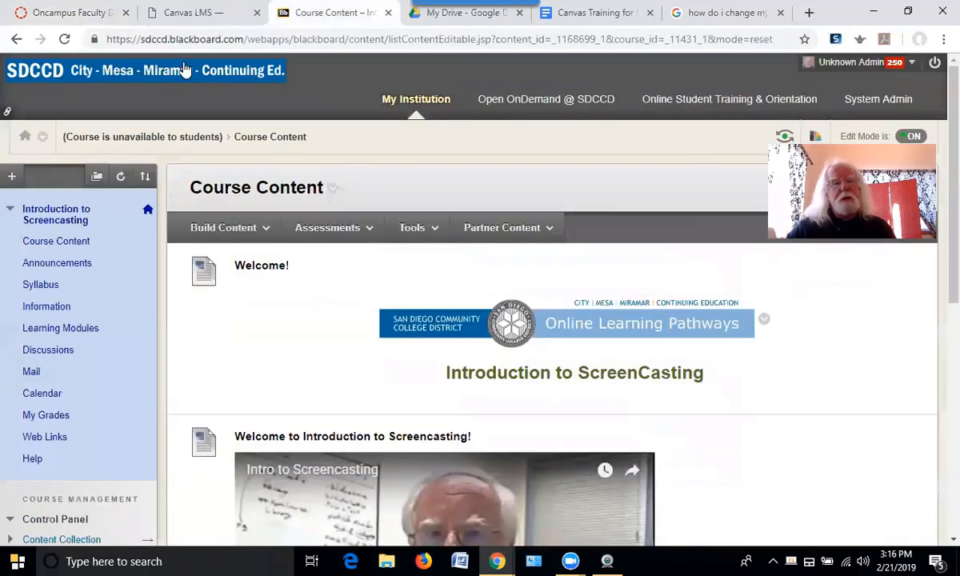
{"action": "left_click", "coordinate": [88, 13]}
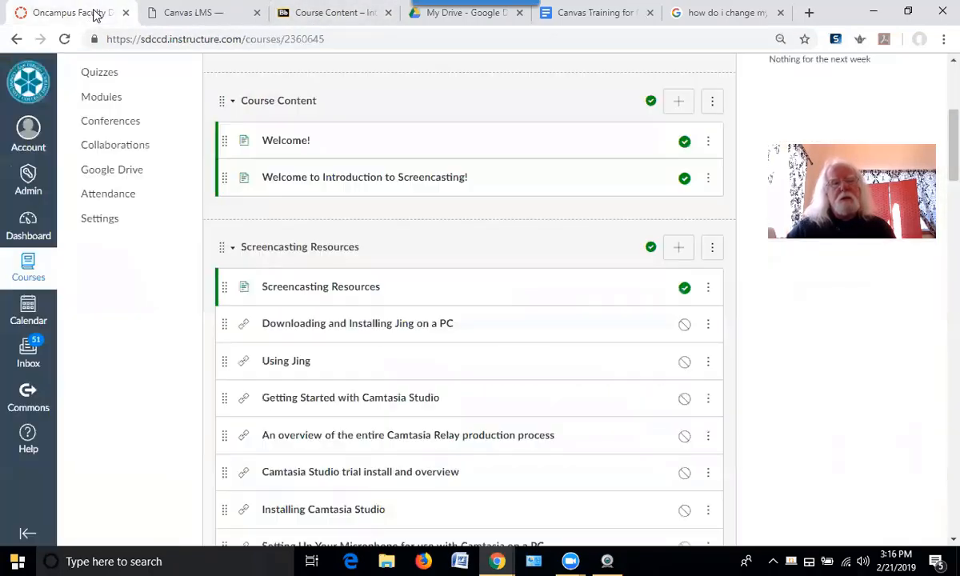
{"action": "left_click", "coordinate": [284, 145]}
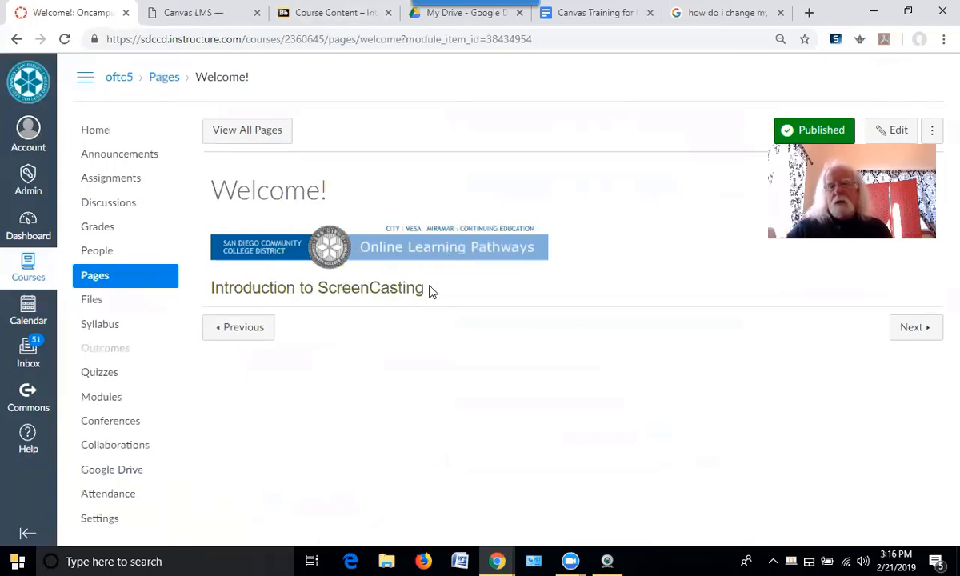
{"action": "left_click", "coordinate": [334, 16]}
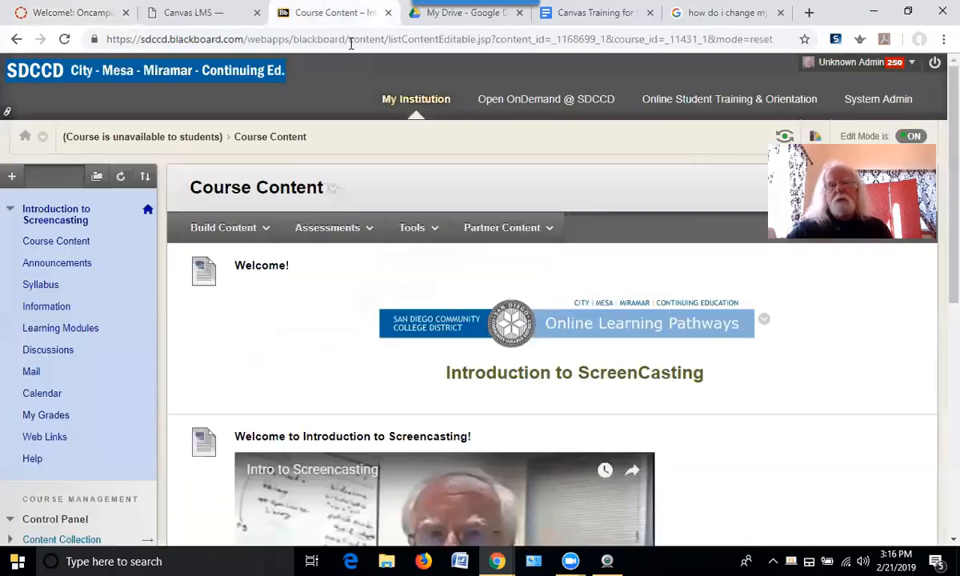
{"action": "left_click", "coordinate": [412, 227]}
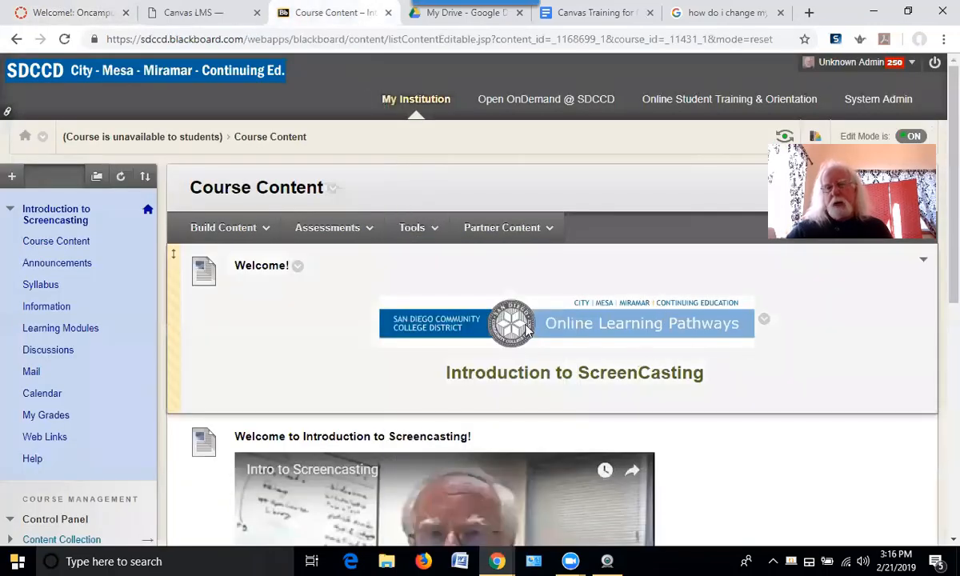
{"action": "left_click", "coordinate": [80, 13]}
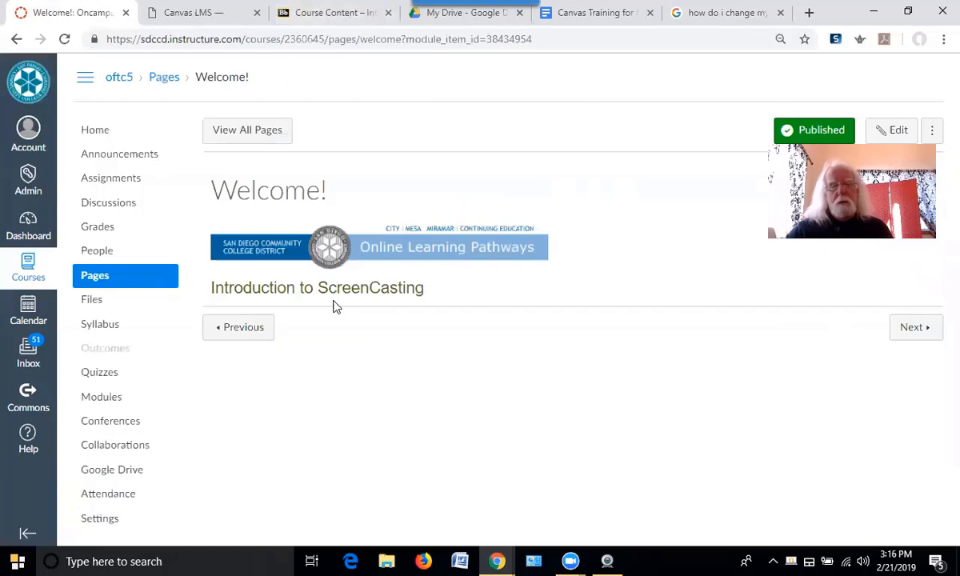
{"action": "left_click", "coordinate": [16, 40]}
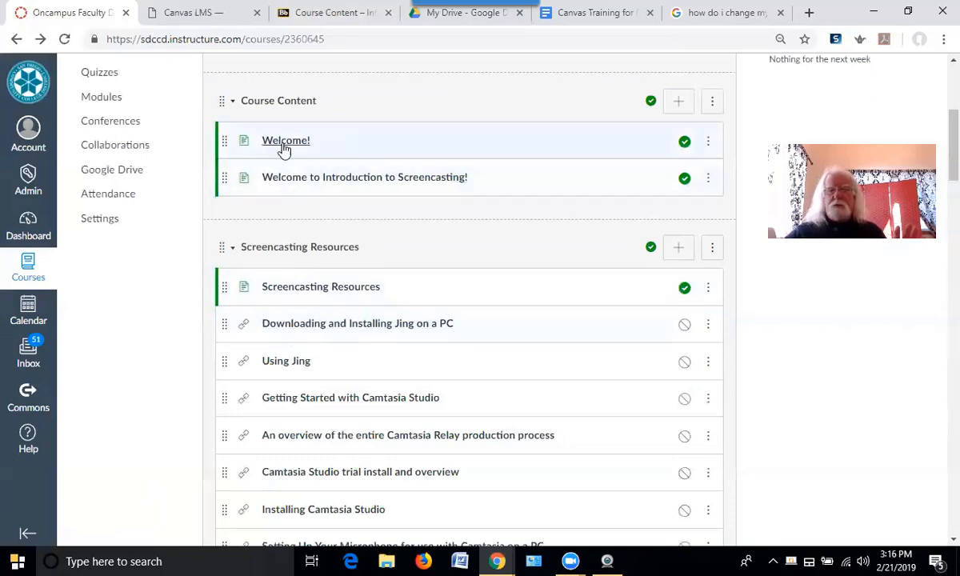
View the imported Welcome to Introduction to Screencasting! page, and examine the Welcome and Course Content modules in the course's module list
{"action": "left_click", "coordinate": [343, 180]}
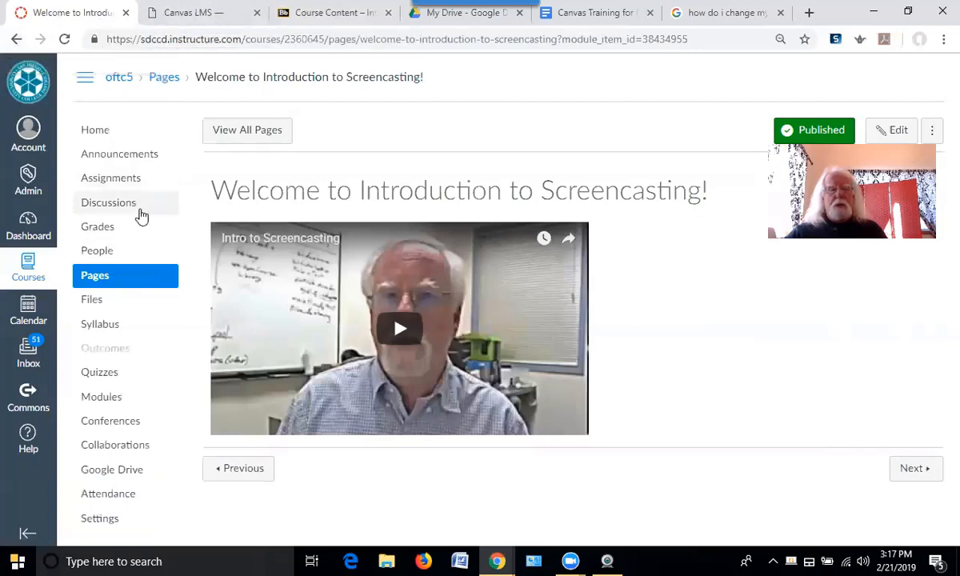
{"action": "left_click", "coordinate": [115, 400]}
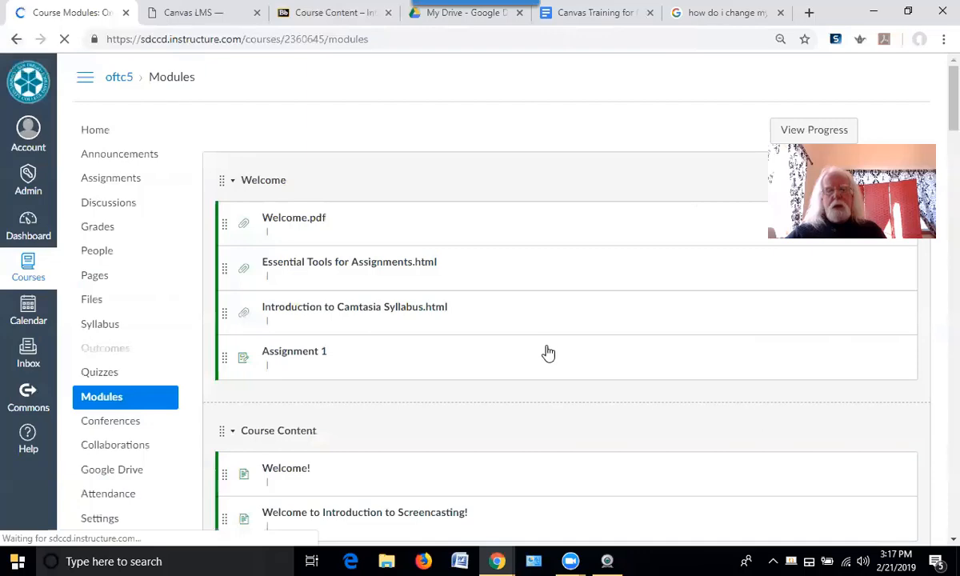
{"action": "scroll", "coordinate": [548, 352], "scroll_direction": "down", "scroll_amount": 1}
{"action": "scroll", "coordinate": [549, 352], "scroll_direction": "down", "scroll_amount": 2}
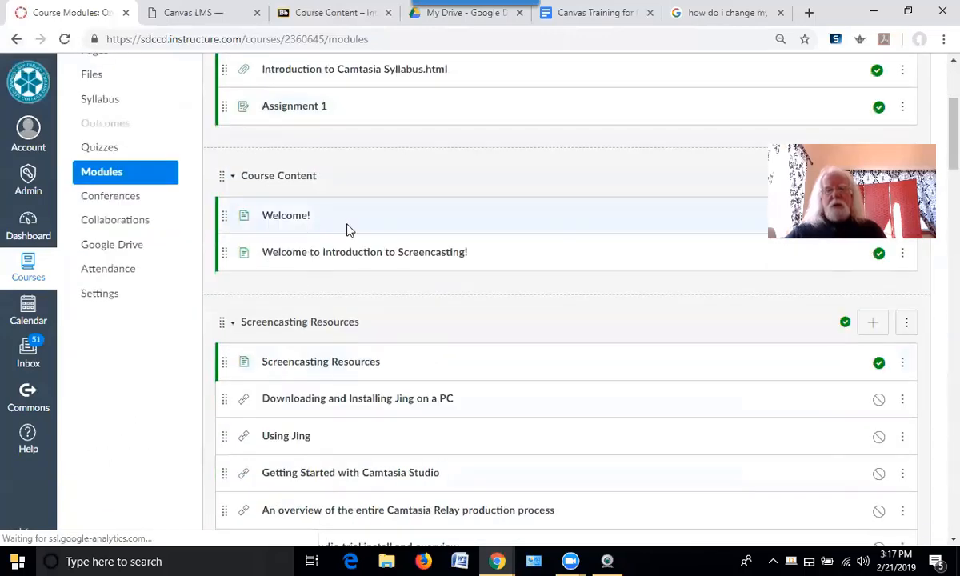
{"action": "scroll", "coordinate": [349, 230], "scroll_direction": "up", "scroll_amount": 3}
{"action": "scroll", "coordinate": [350, 230], "scroll_direction": "up", "scroll_amount": 1}
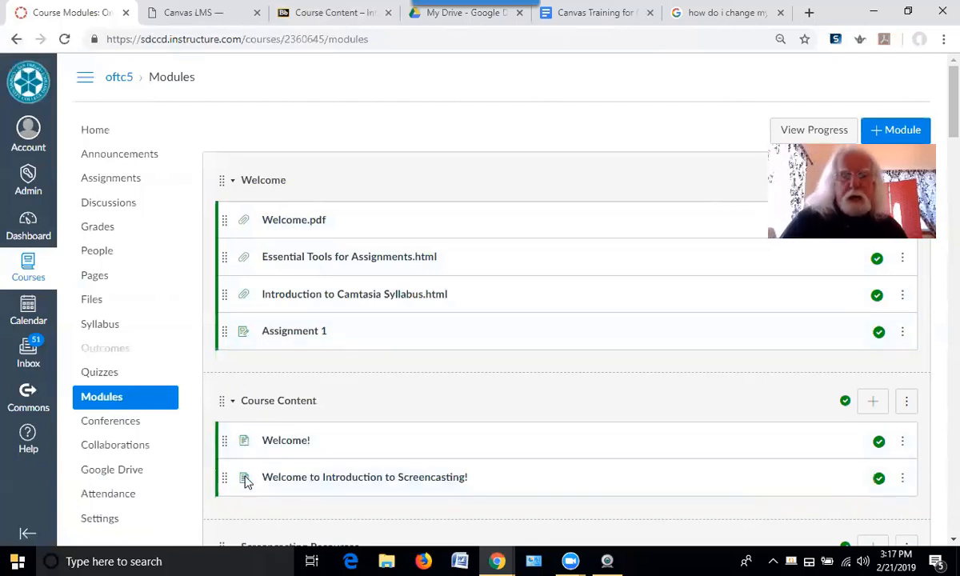
{"action": "scroll", "coordinate": [328, 417], "scroll_direction": "down", "scroll_amount": 2}
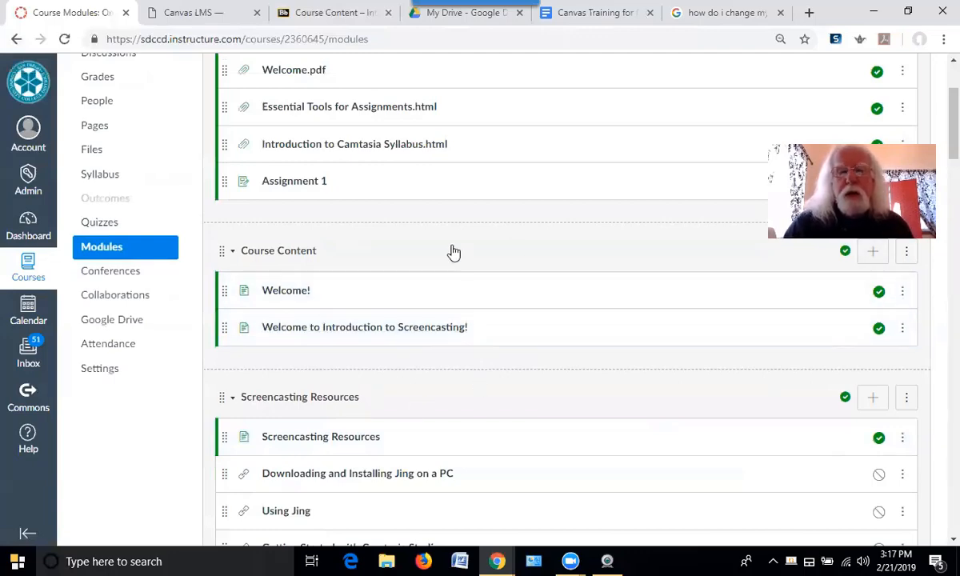
{"action": "scroll", "coordinate": [436, 236], "scroll_direction": "down", "scroll_amount": 1}
{"action": "scroll", "coordinate": [436, 236], "scroll_direction": "up", "scroll_amount": 3}
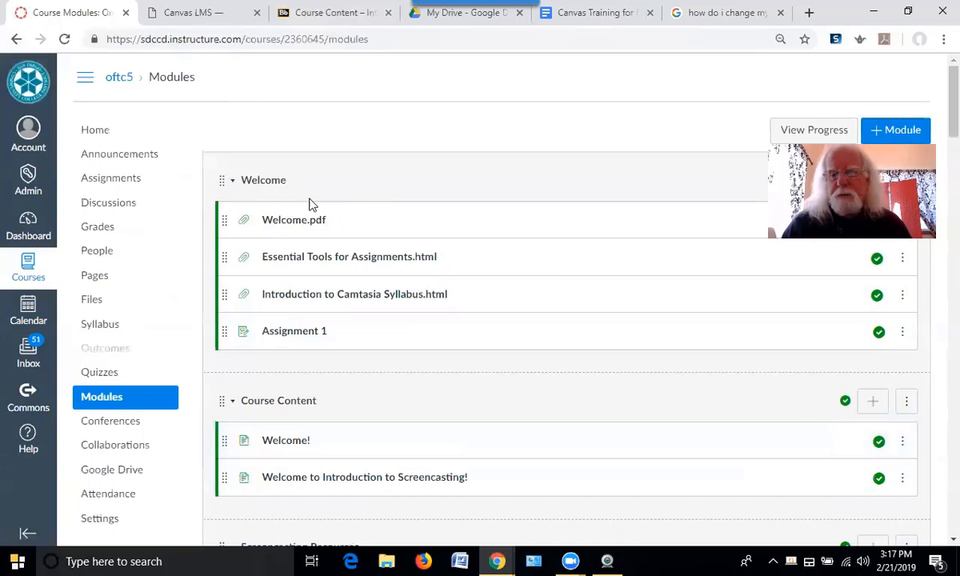
{"action": "scroll", "coordinate": [421, 328], "scroll_direction": "down", "scroll_amount": 3}
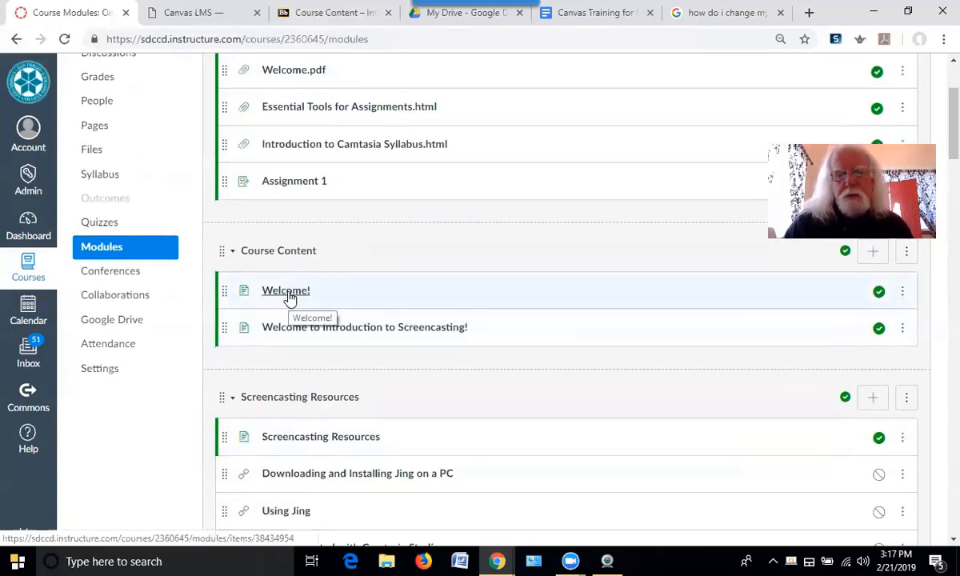
Compare the imported Welcome! page with Welcome.pdf from the Welcome module, and return to the module list
{"action": "left_click", "coordinate": [289, 296]}
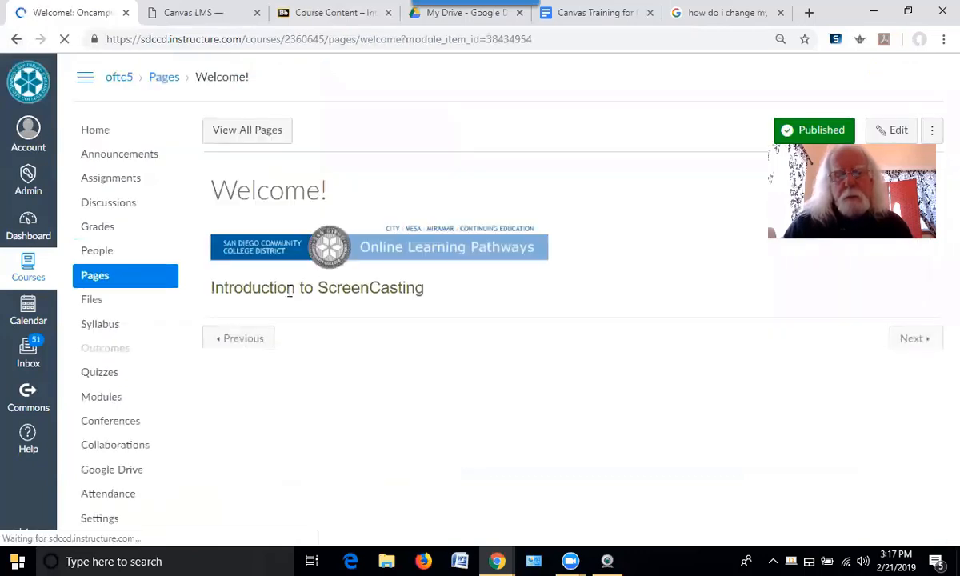
{"action": "left_click", "coordinate": [15, 41]}
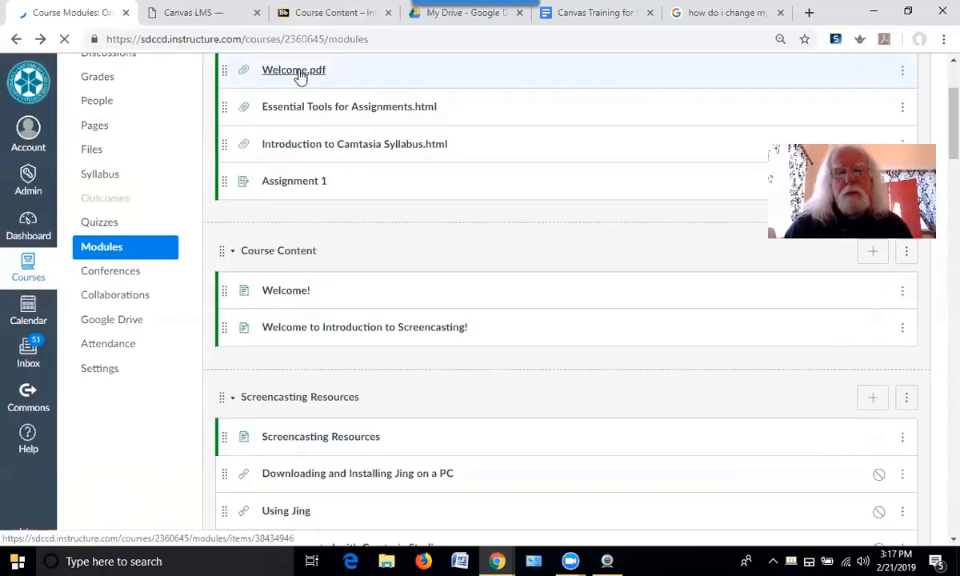
{"action": "left_click", "coordinate": [296, 74]}
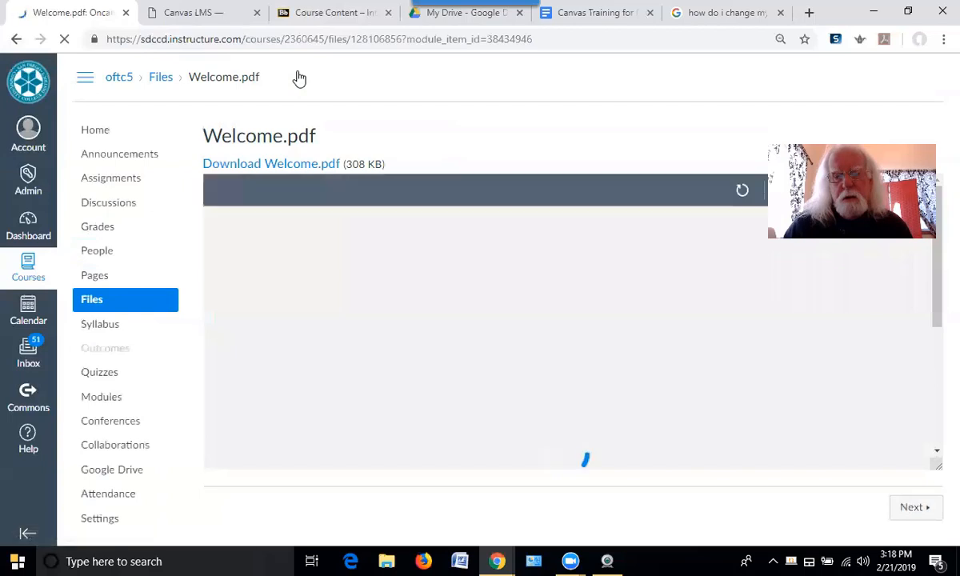
{"action": "scroll", "coordinate": [412, 210], "scroll_direction": "down", "scroll_amount": 3}
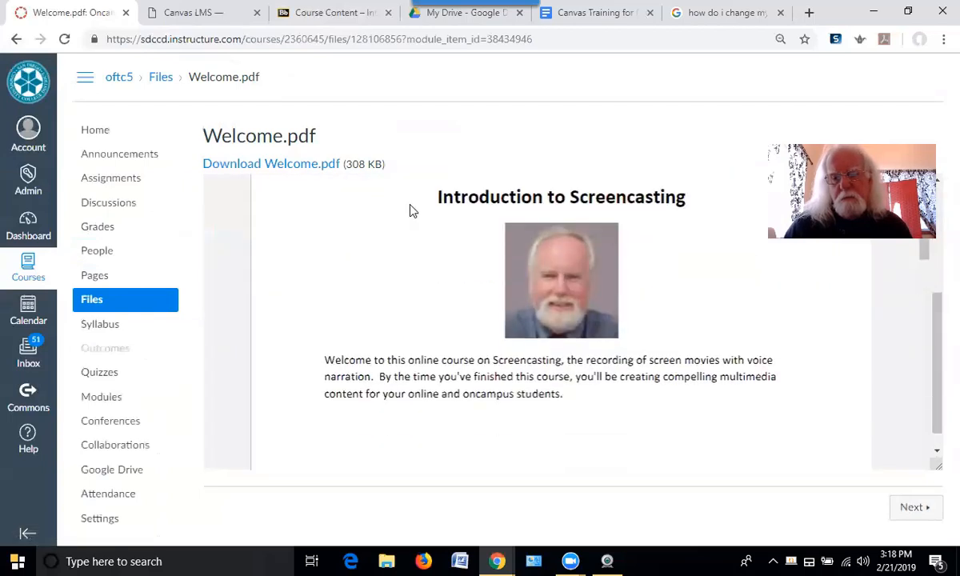
{"action": "scroll", "coordinate": [412, 210], "scroll_direction": "up", "scroll_amount": 4}
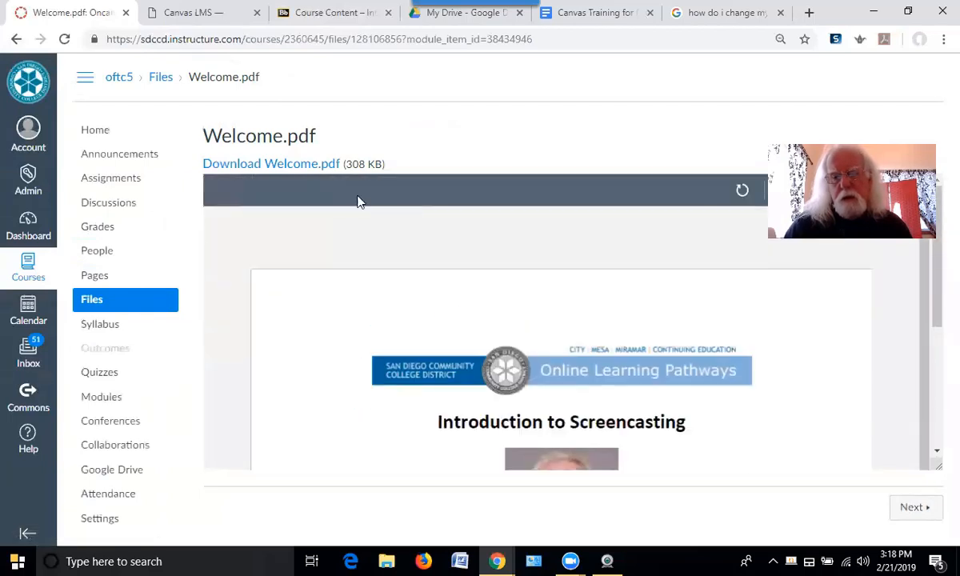
{"action": "left_click", "coordinate": [16, 38]}
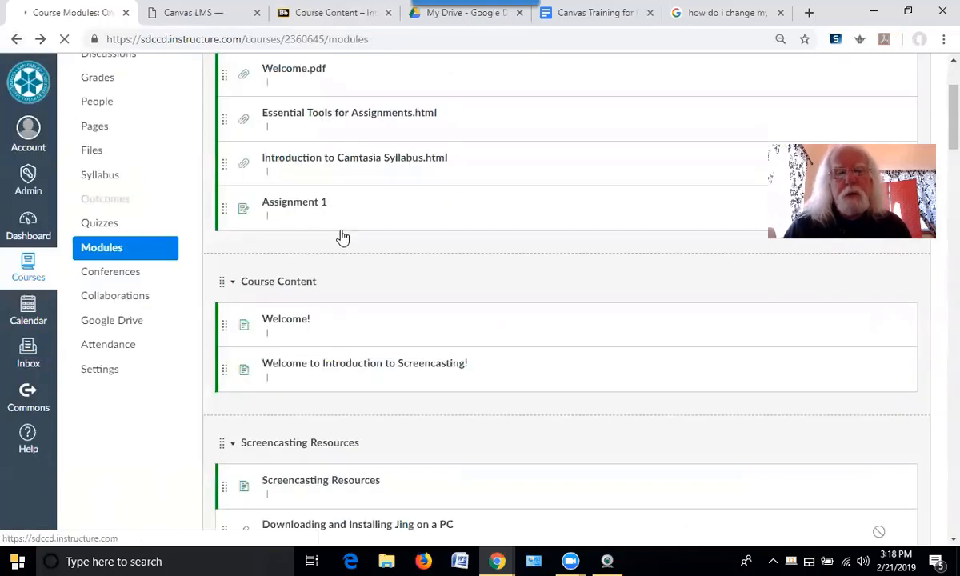
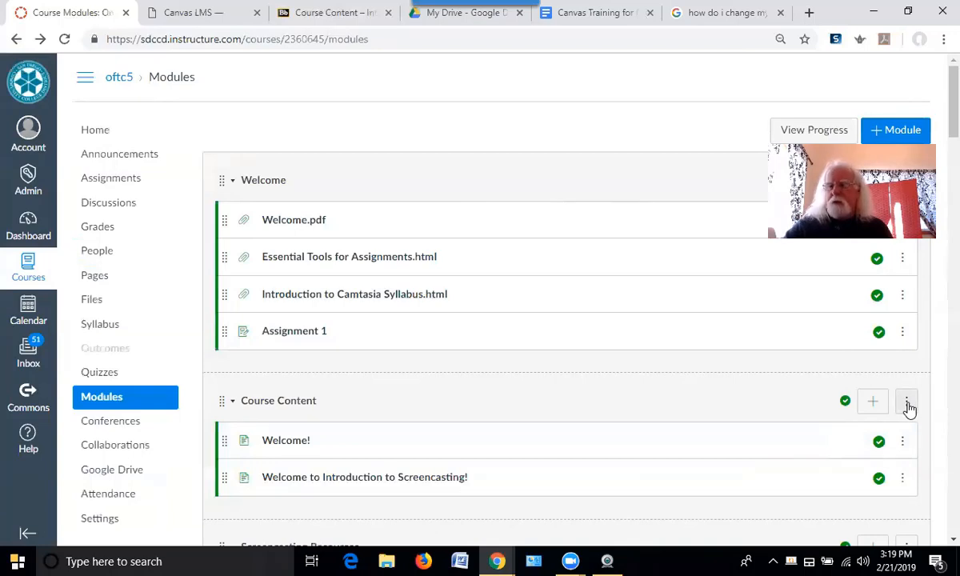
Remove the Welcome! page from the Course Content module
{"action": "left_click", "coordinate": [907, 401]}
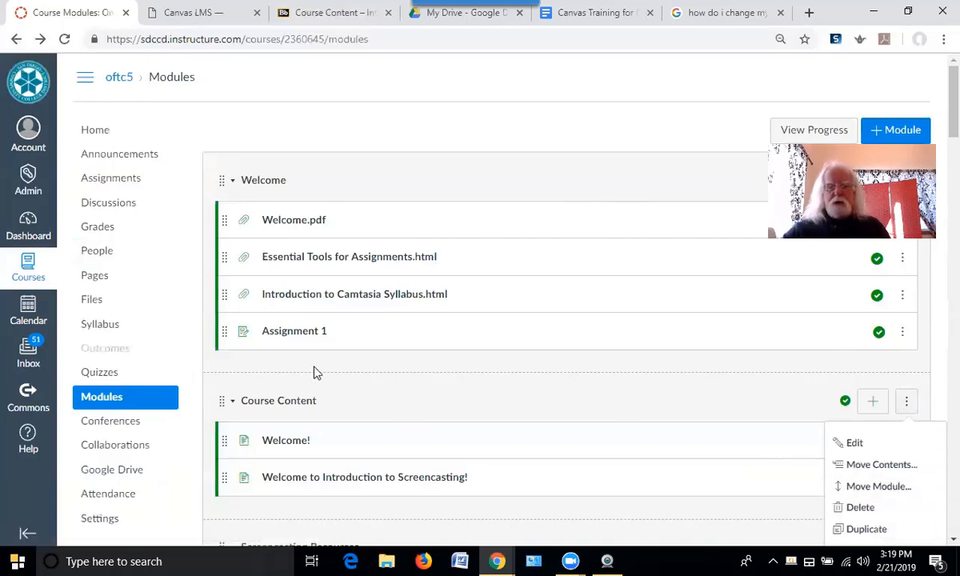
{"action": "left_click", "coordinate": [479, 440]}
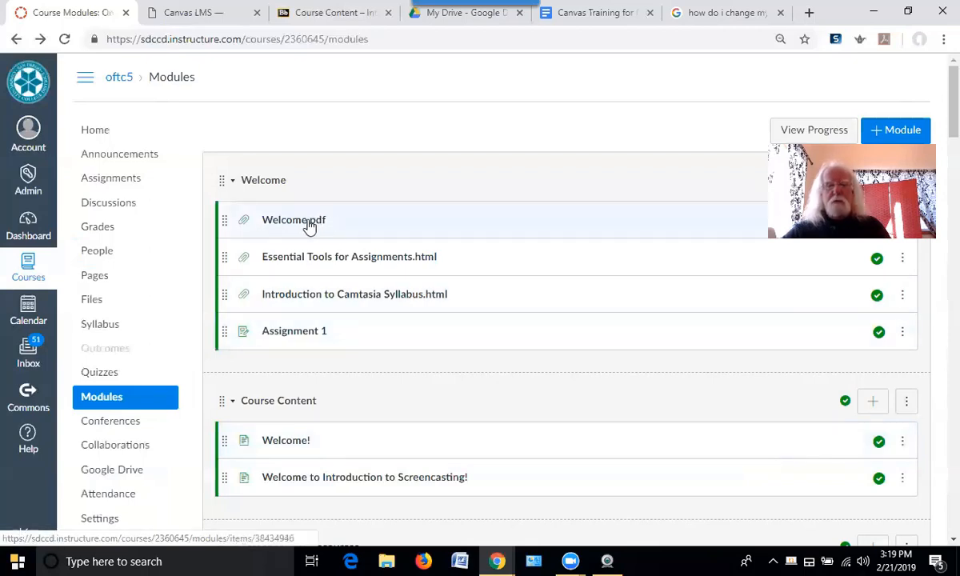
{"action": "left_click", "coordinate": [904, 446]}
{"action": "scroll", "coordinate": [901, 476], "scroll_direction": "down", "scroll_amount": 3}
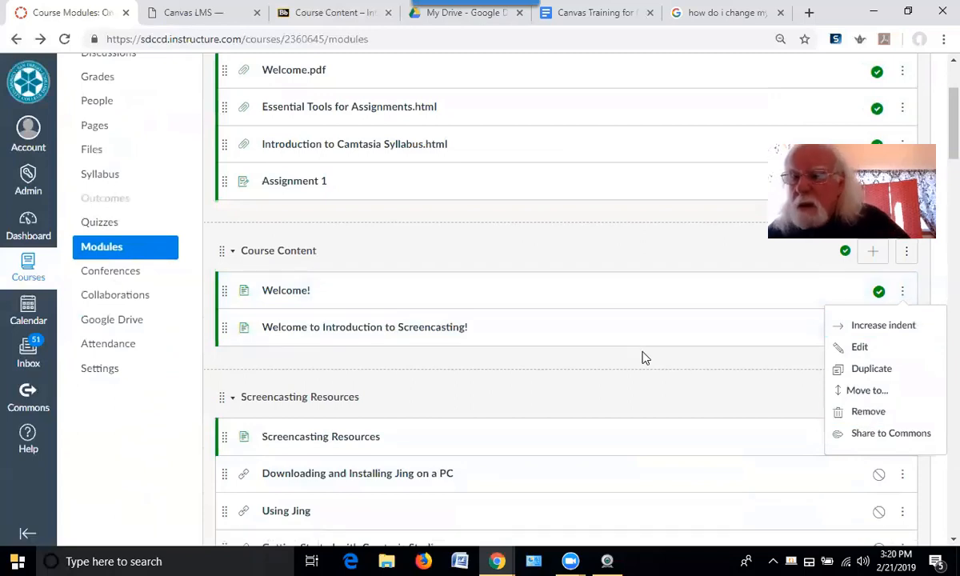
{"action": "left_click", "coordinate": [861, 413]}
{"action": "left_click", "coordinate": [547, 122]}
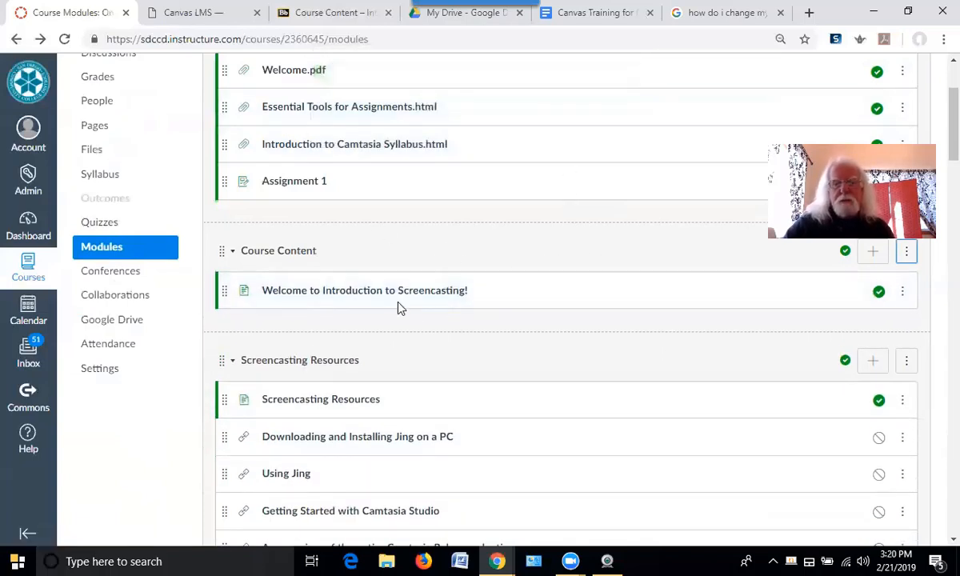
View the remaining Welcome to Introduction to Screencasting! page in the Course Content module, and return to the start of the module list
{"action": "left_click", "coordinate": [341, 298]}
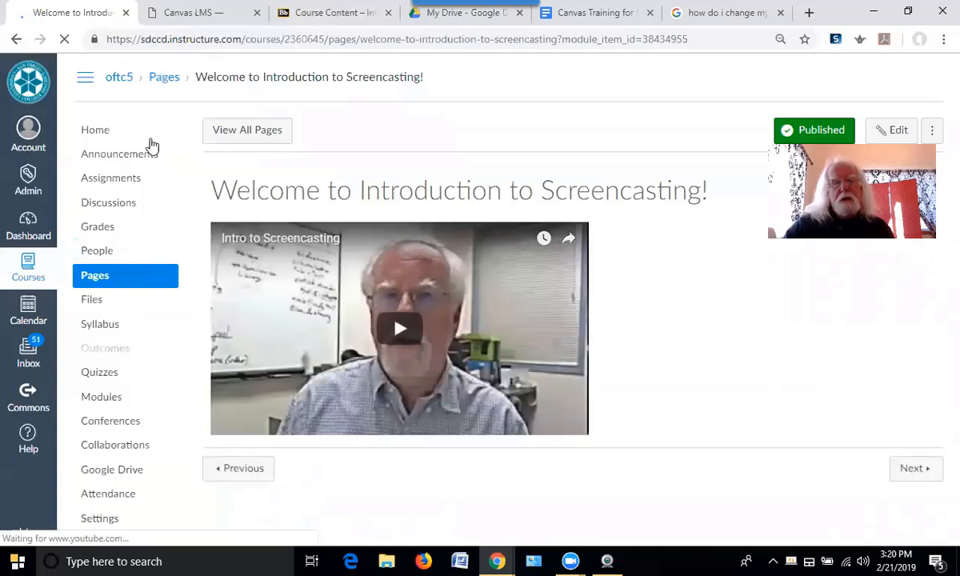
{"action": "left_click", "coordinate": [16, 38]}
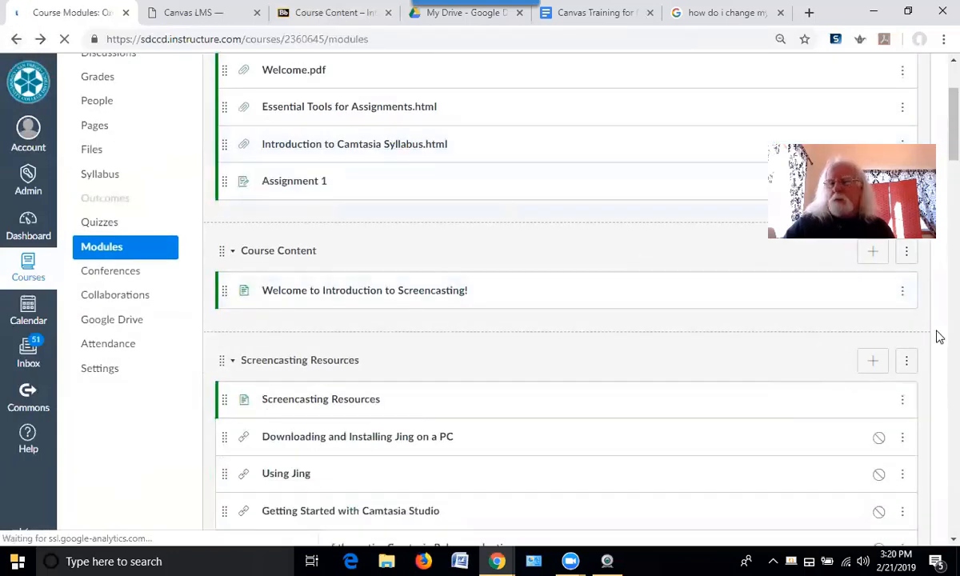
{"action": "left_click_drag", "start_coordinate": [950, 148], "coordinate": [951, 122]}
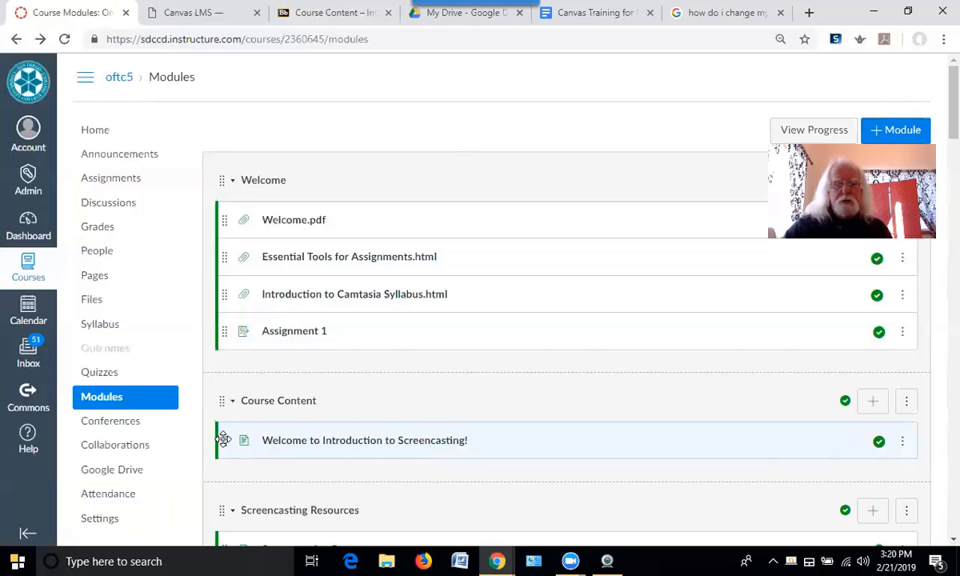
Move the Welcome to Introduction to Screencasting! page from Course Content into the Welcome module, directly after Essential Tools for Assignments.html
{"action": "left_click_drag", "start_coordinate": [223, 440], "coordinate": [276, 294]}
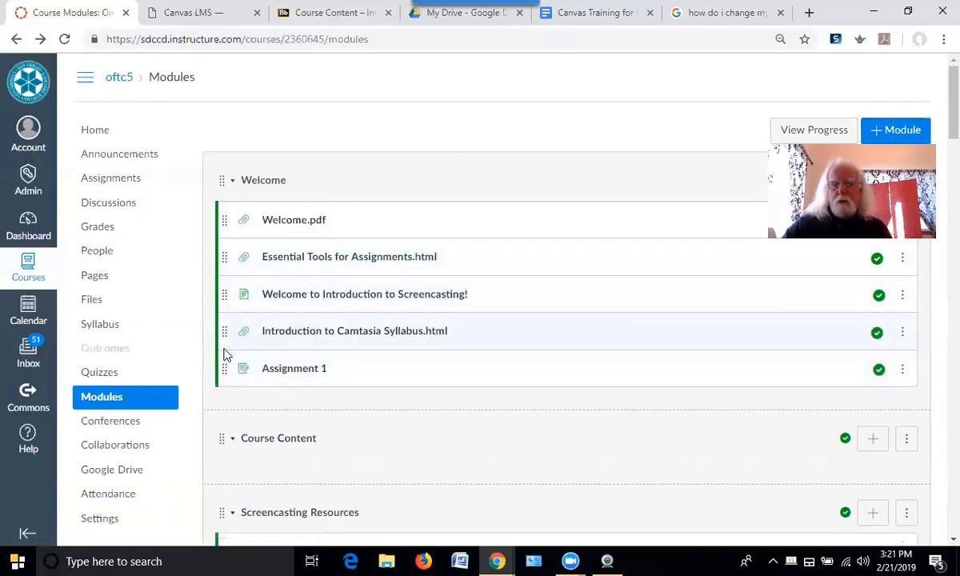
{"action": "mouse_move", "coordinate": [224, 368]}
{"action": "left_mouse_down"}
{"action": "mouse_move", "coordinate": [207, 318]}
{"action": "mouse_move", "coordinate": [223, 329]}
{"action": "mouse_move", "coordinate": [227, 373]}
{"action": "left_mouse_up"}
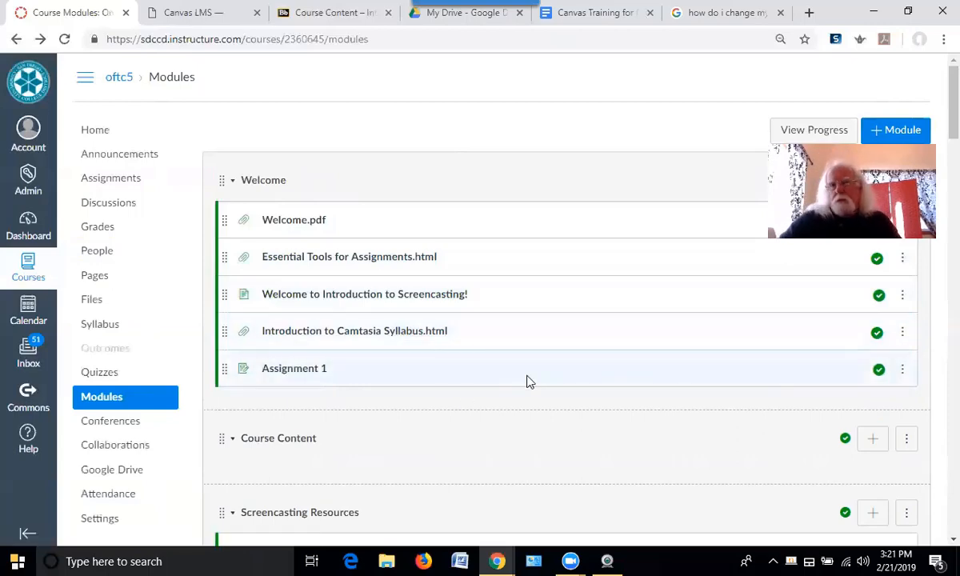
Delete the empty Course Content module and confirm the deletion
{"action": "scroll", "coordinate": [489, 382], "scroll_direction": "down", "scroll_amount": 3}
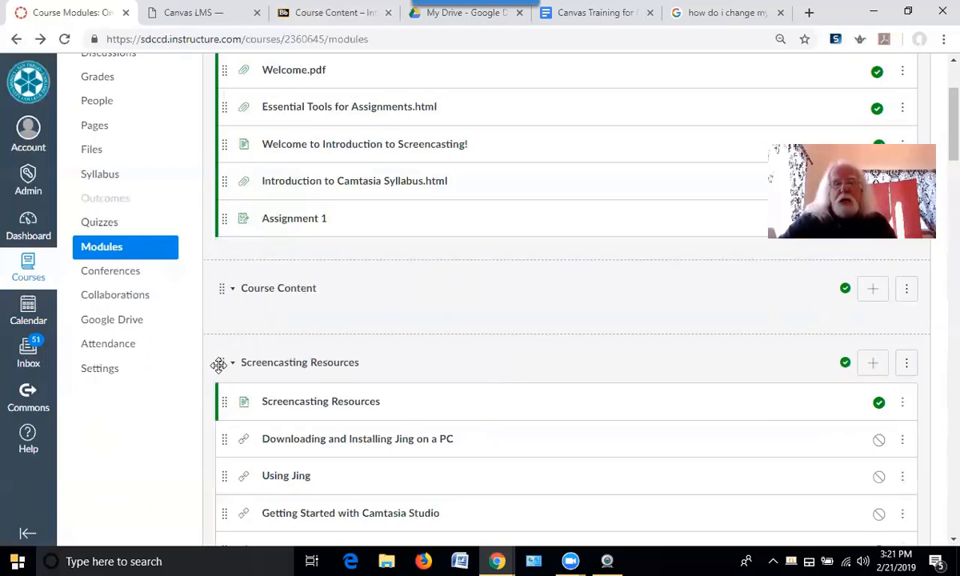
{"action": "mouse_move", "coordinate": [218, 364]}
{"action": "left_mouse_down"}
{"action": "mouse_move", "coordinate": [215, 275]}
{"action": "mouse_move", "coordinate": [228, 394]}
{"action": "mouse_move", "coordinate": [237, 303]}
{"action": "mouse_move", "coordinate": [218, 320]}
{"action": "mouse_move", "coordinate": [232, 352]}
{"action": "left_mouse_up"}
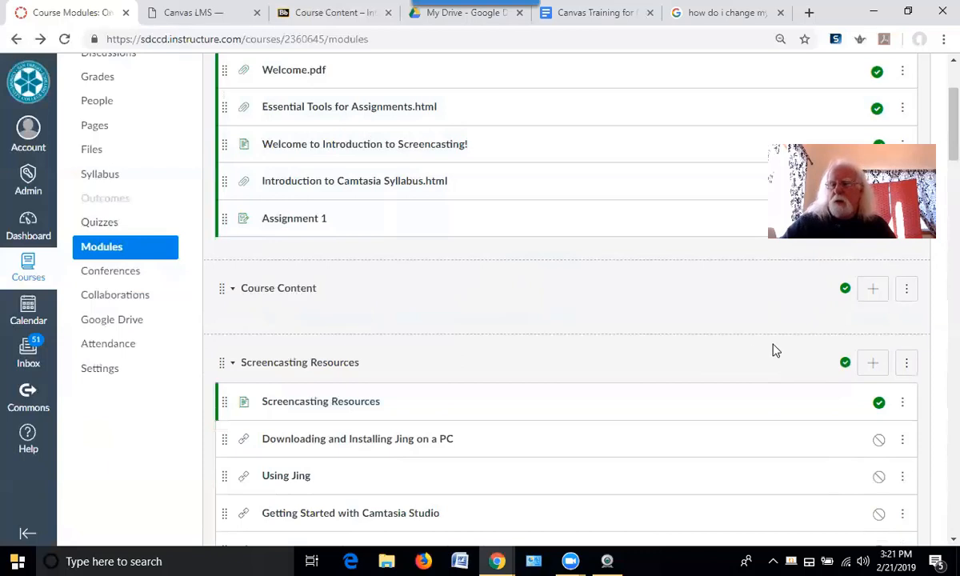
{"action": "left_click", "coordinate": [907, 290]}
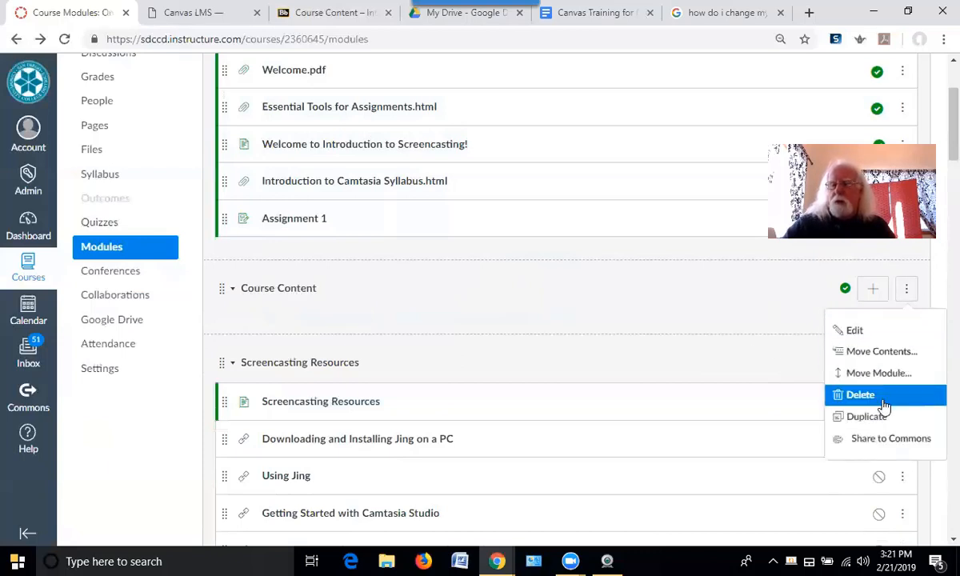
{"action": "left_click", "coordinate": [860, 395]}
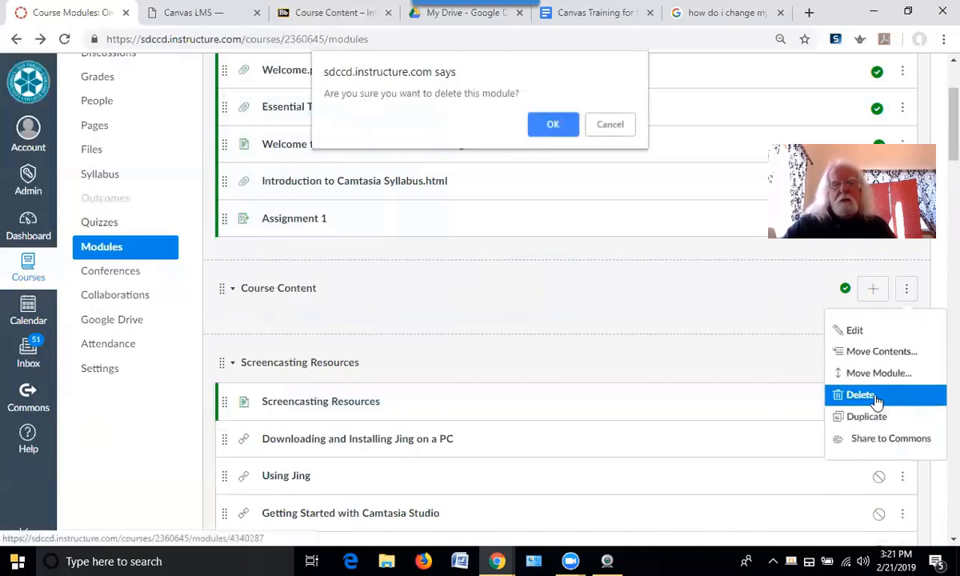
{"action": "left_click", "coordinate": [553, 123]}
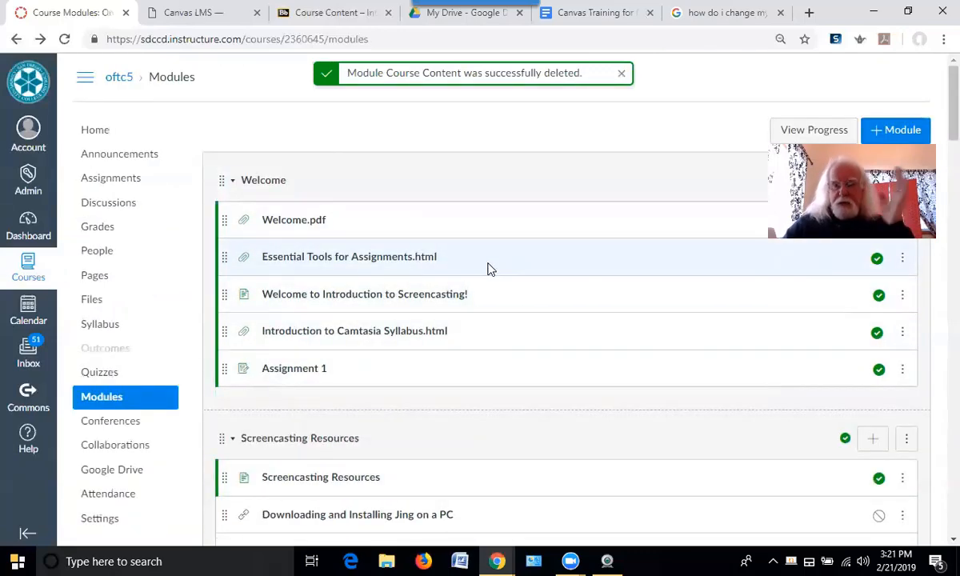
Examine the external links in the Screencasting Resources module and the modules that follow it, and return to the start of the list
{"action": "scroll", "coordinate": [488, 272], "scroll_direction": "down", "scroll_amount": 1}
{"action": "scroll", "coordinate": [485, 272], "scroll_direction": "up", "scroll_amount": 1}
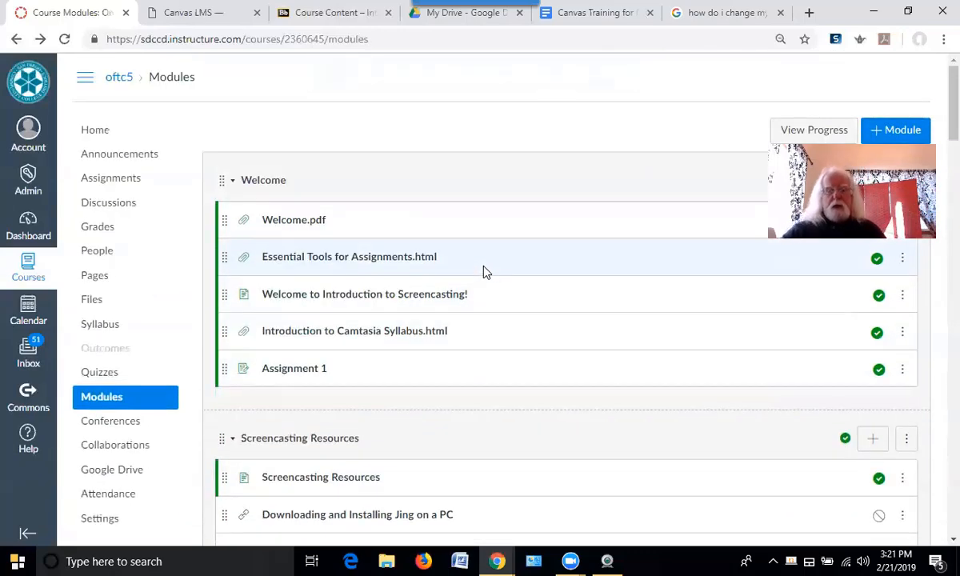
{"action": "scroll", "coordinate": [484, 276], "scroll_direction": "down", "scroll_amount": 2}
{"action": "scroll", "coordinate": [436, 256], "scroll_direction": "down", "scroll_amount": 1}
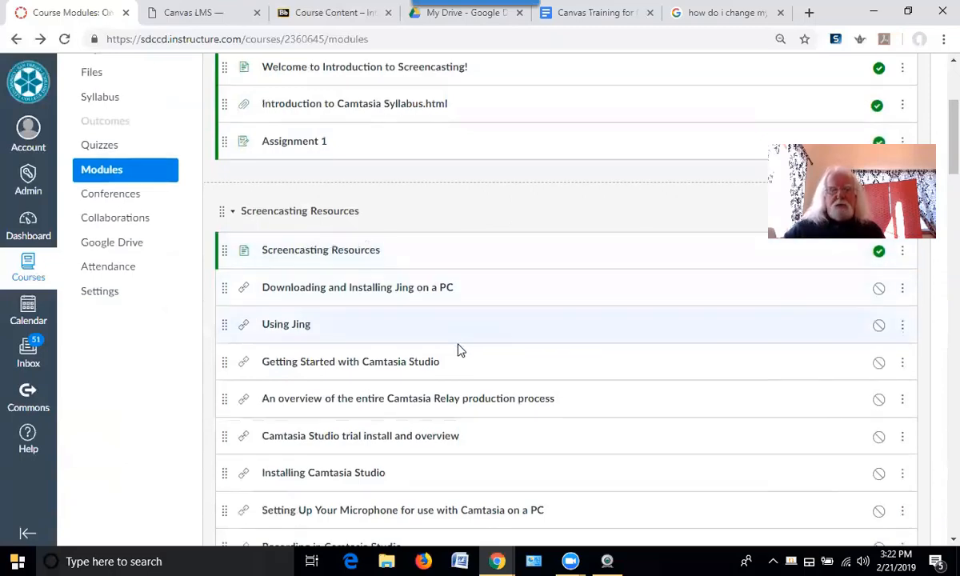
{"action": "scroll", "coordinate": [457, 349], "scroll_direction": "down", "scroll_amount": 4}
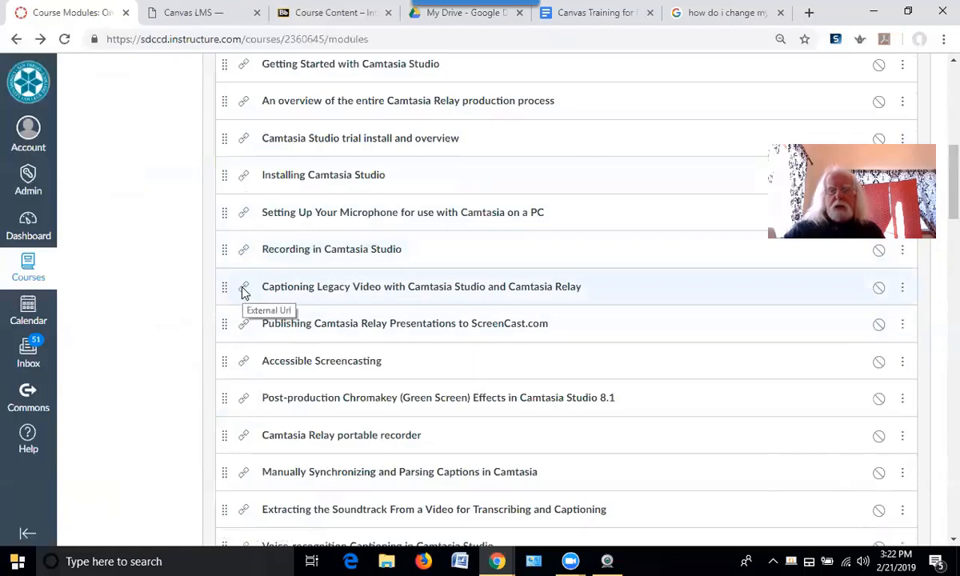
{"action": "scroll", "coordinate": [409, 317], "scroll_direction": "down", "scroll_amount": 5}
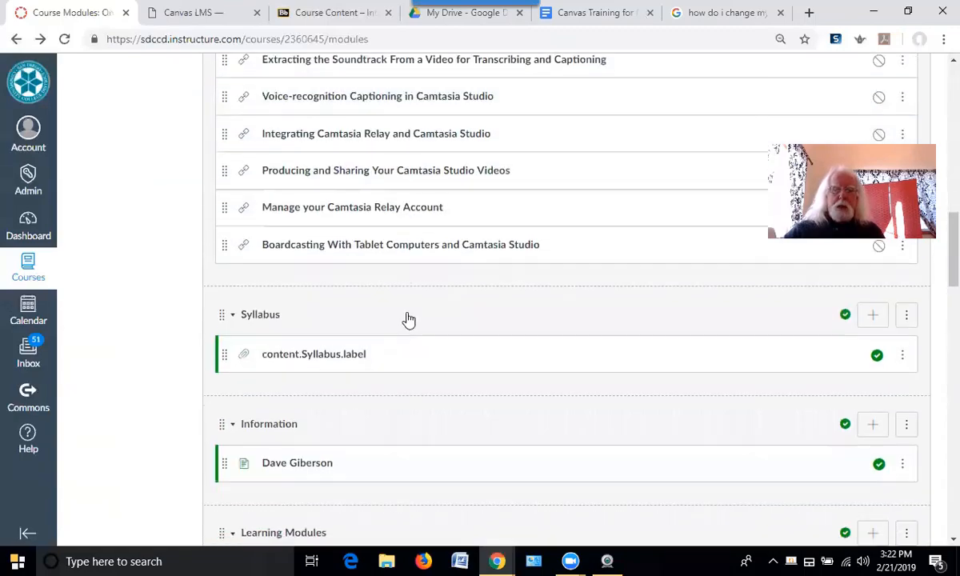
{"action": "scroll", "coordinate": [408, 320], "scroll_direction": "up", "scroll_amount": 15}
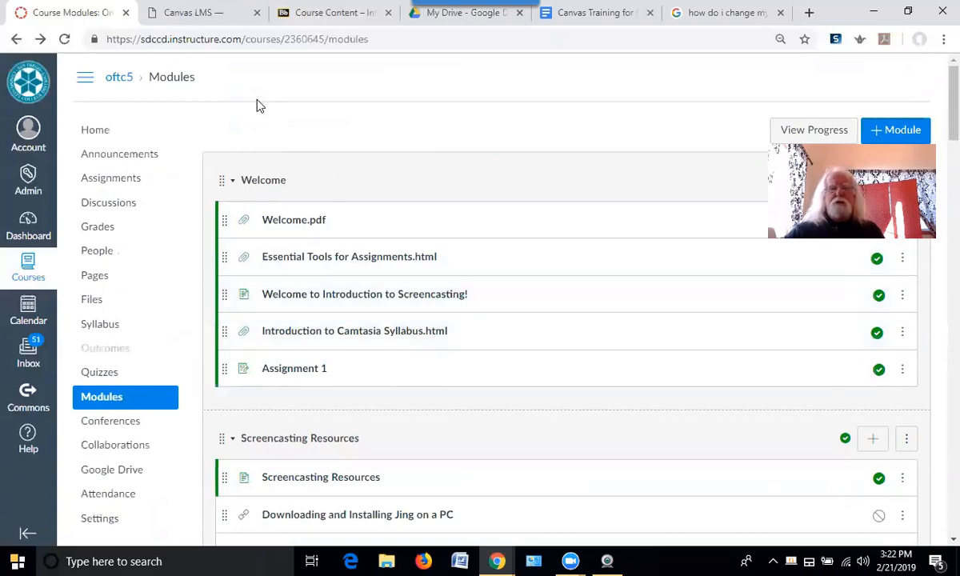
Switch to the original Blackboard course, open the Screencasting Resources folder in Course Content, and review its links against the imported module
{"action": "left_click", "coordinate": [320, 15]}
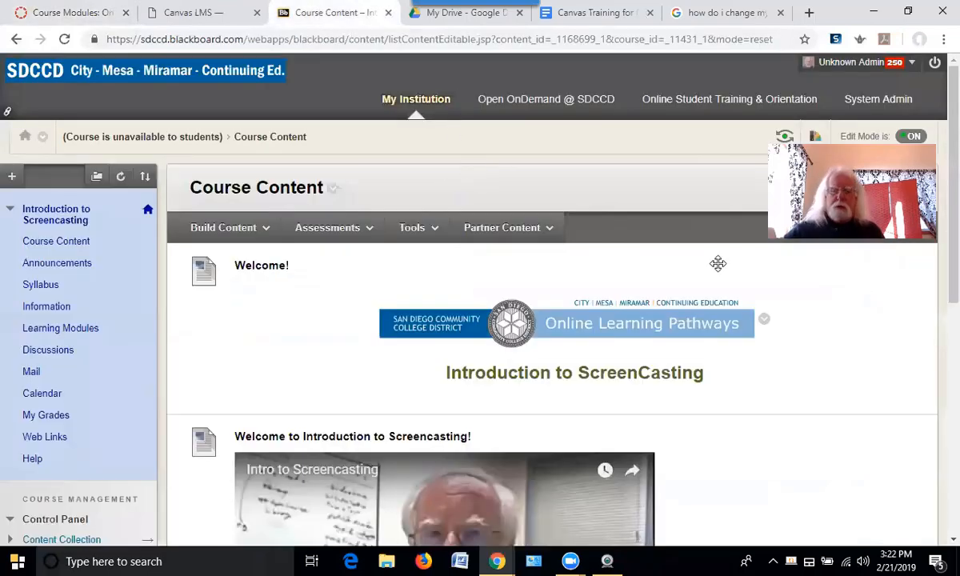
{"action": "scroll", "coordinate": [770, 333], "scroll_direction": "down", "scroll_amount": 3}
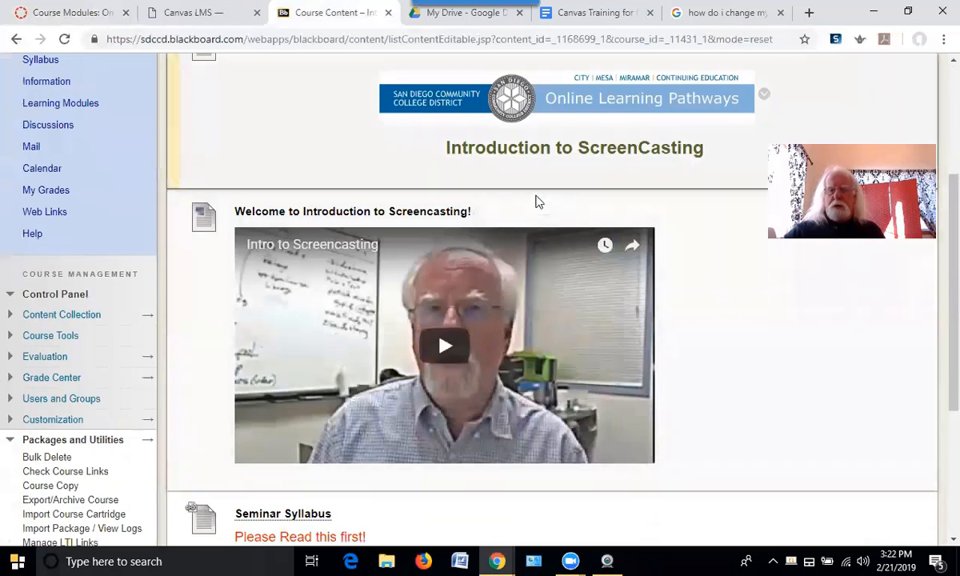
{"action": "scroll", "coordinate": [762, 296], "scroll_direction": "down", "scroll_amount": 3}
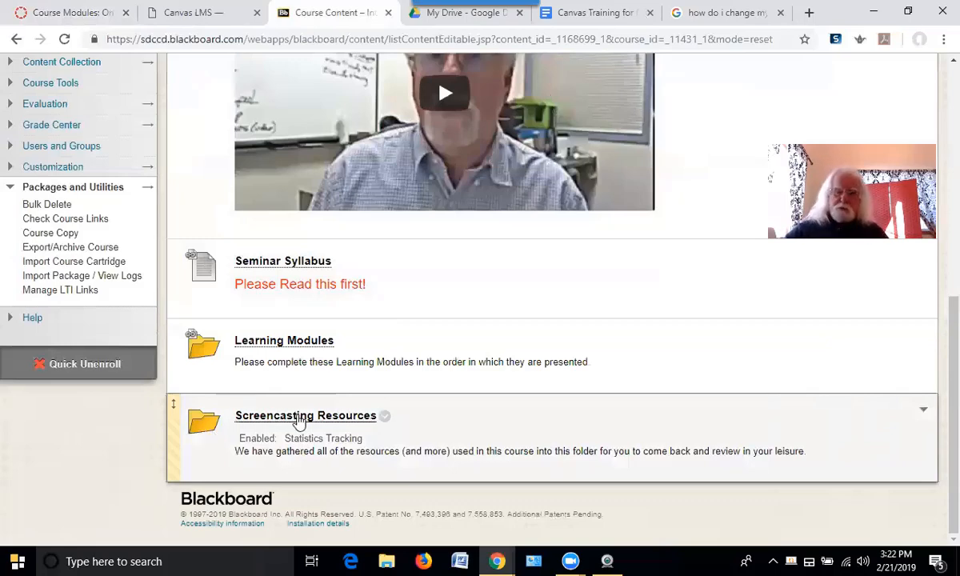
{"action": "left_click", "coordinate": [335, 424]}
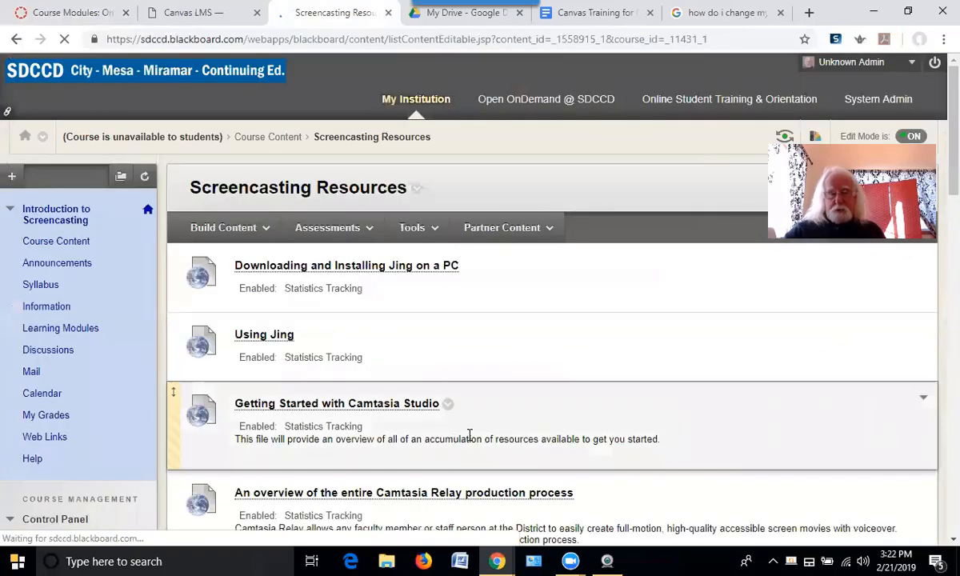
{"action": "scroll", "coordinate": [565, 360], "scroll_direction": "down", "scroll_amount": 5}
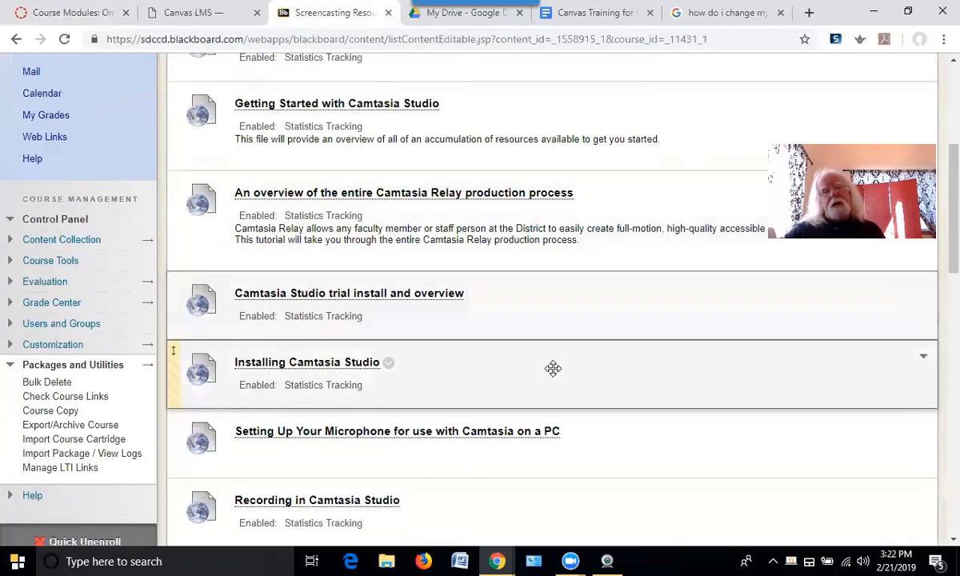
{"action": "scroll", "coordinate": [548, 373], "scroll_direction": "down", "scroll_amount": 5}
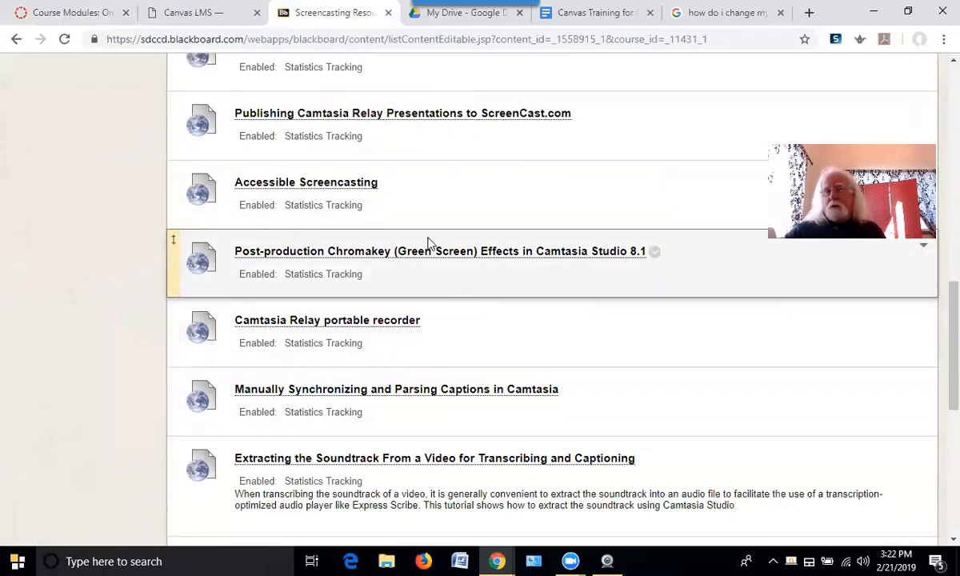
{"action": "scroll", "coordinate": [625, 362], "scroll_direction": "down", "scroll_amount": 2}
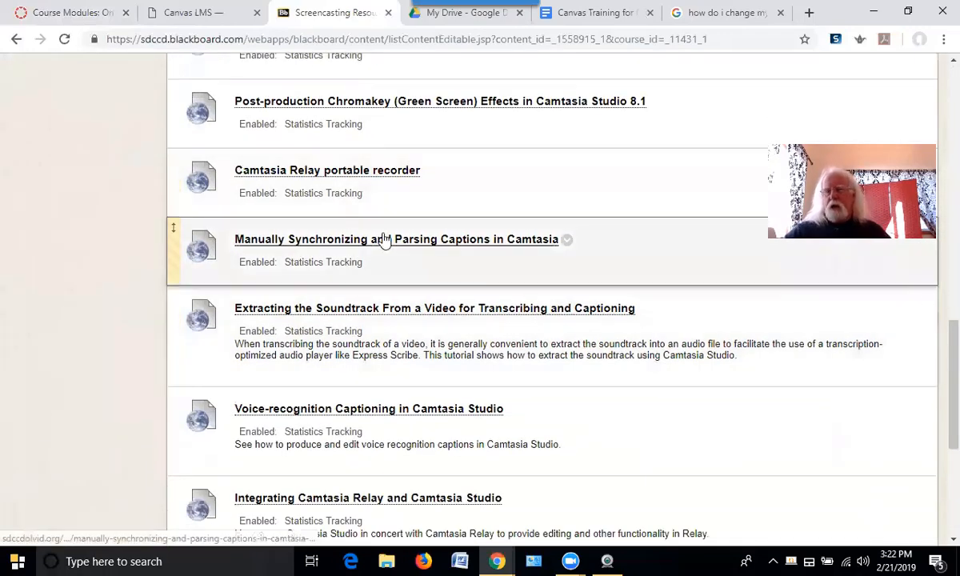
Review the Screencasting Resources links in Blackboard, return to Course Content, and check where that folder sits on the page
{"action": "scroll", "coordinate": [664, 378], "scroll_direction": "down", "scroll_amount": 4}
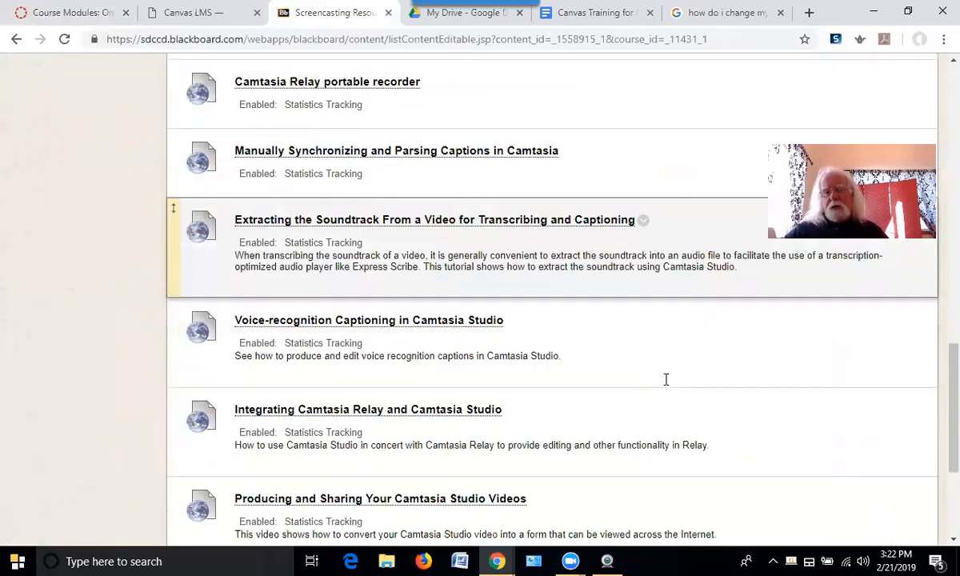
{"action": "scroll", "coordinate": [654, 390], "scroll_direction": "up", "scroll_amount": 10}
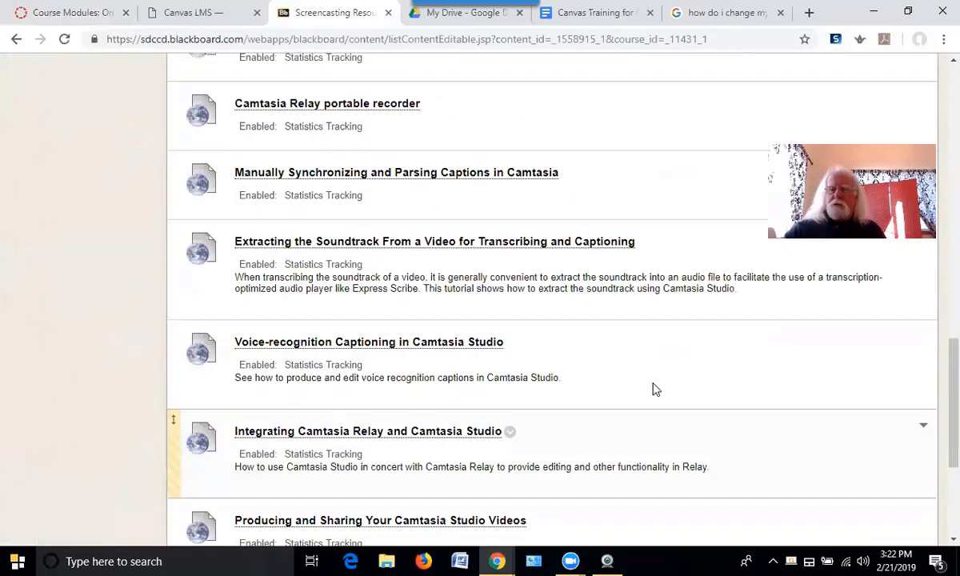
{"action": "scroll", "coordinate": [645, 382], "scroll_direction": "up", "scroll_amount": 5}
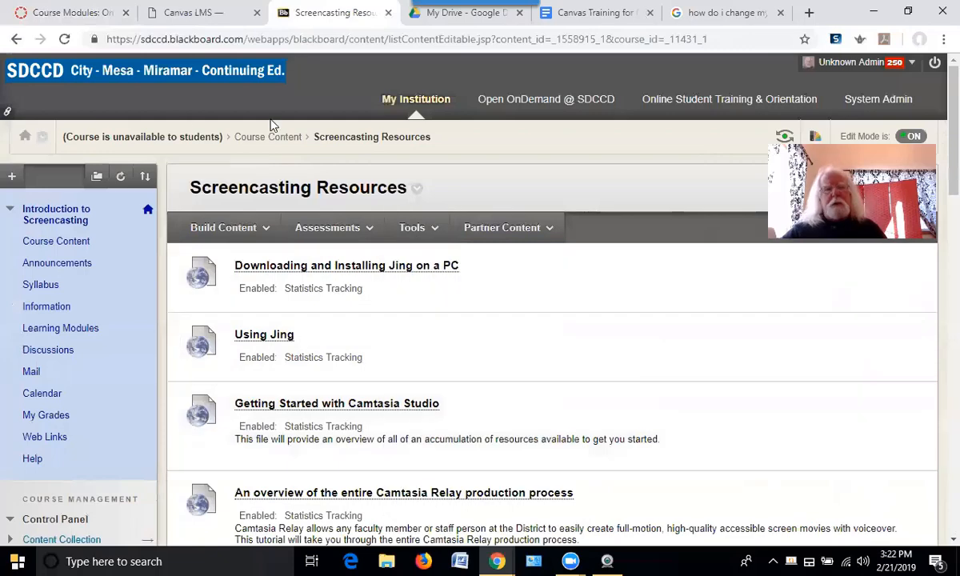
{"action": "left_click", "coordinate": [262, 138]}
{"action": "left_click", "coordinate": [412, 228]}
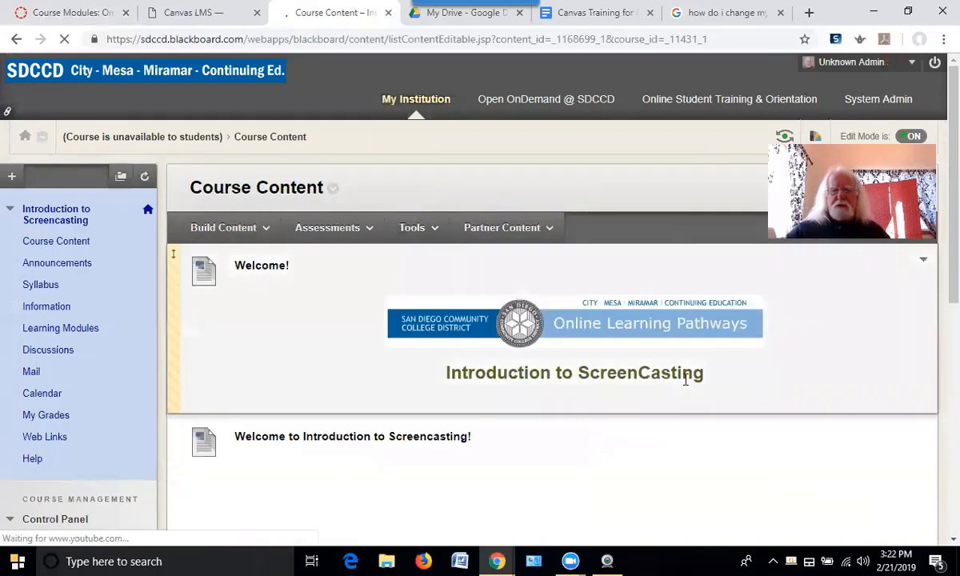
{"action": "scroll", "coordinate": [682, 386], "scroll_direction": "down", "scroll_amount": 5}
{"action": "scroll", "coordinate": [681, 386], "scroll_direction": "down", "scroll_amount": 2}
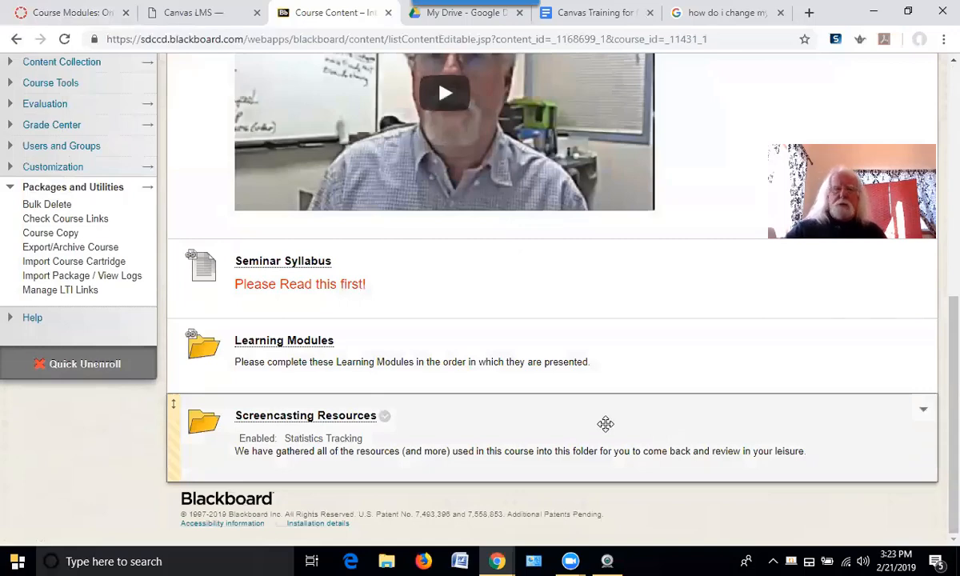
Switch to the Canvas course and review its modules from Welcome through Final Project to locate Screencasting Resources
{"action": "left_click", "coordinate": [71, 14]}
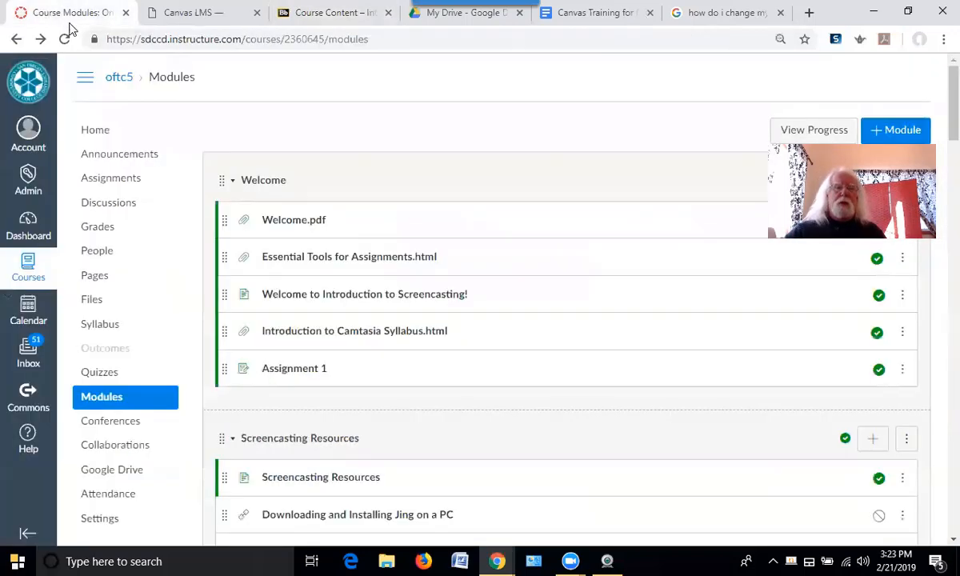
{"action": "scroll", "coordinate": [384, 404], "scroll_direction": "down", "scroll_amount": 2}
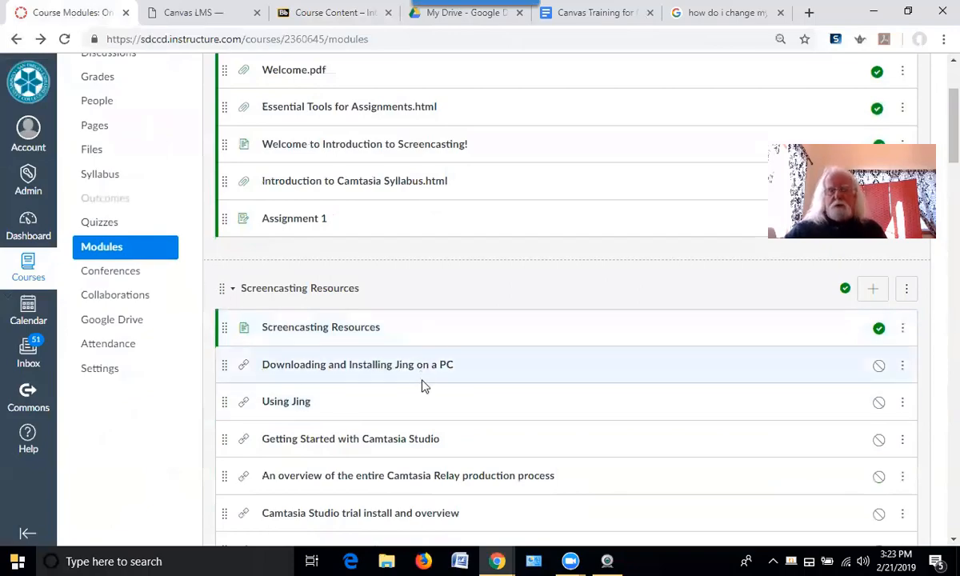
{"action": "scroll", "coordinate": [422, 392], "scroll_direction": "down", "scroll_amount": 15}
{"action": "scroll", "coordinate": [384, 414], "scroll_direction": "down", "scroll_amount": 12}
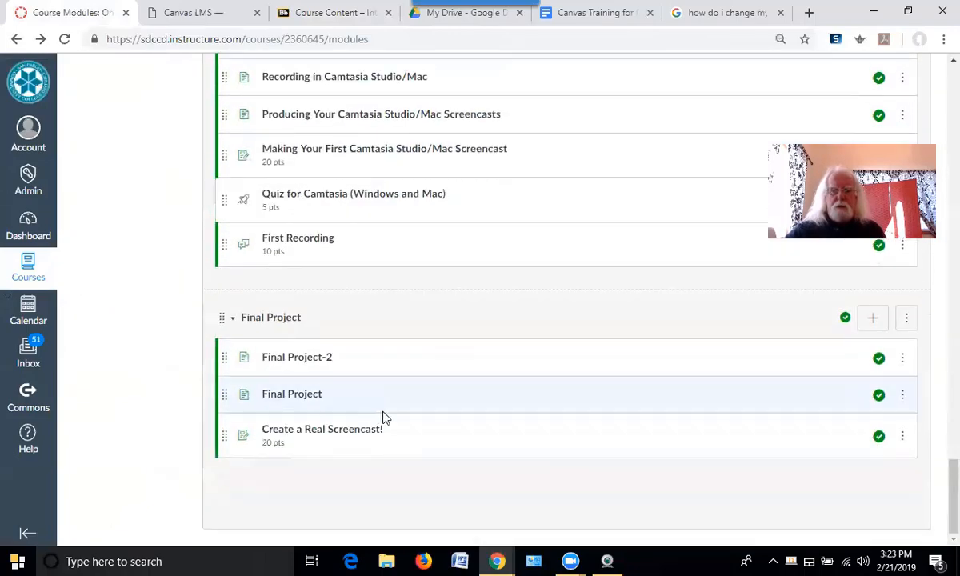
{"action": "scroll", "coordinate": [384, 420], "scroll_direction": "up", "scroll_amount": 20}
{"action": "scroll", "coordinate": [393, 424], "scroll_direction": "up", "scroll_amount": 15}
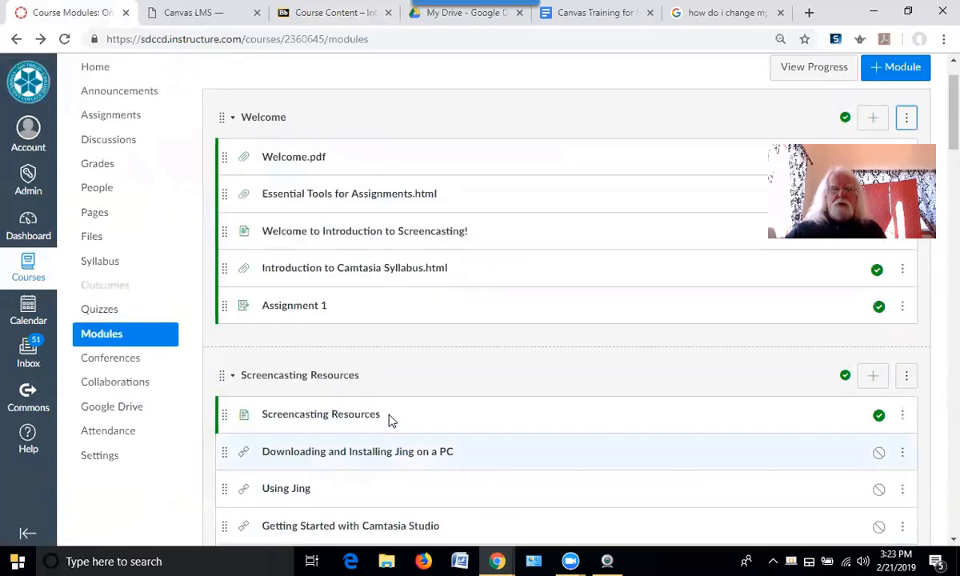
{"action": "scroll", "coordinate": [290, 349], "scroll_direction": "down", "scroll_amount": 2}
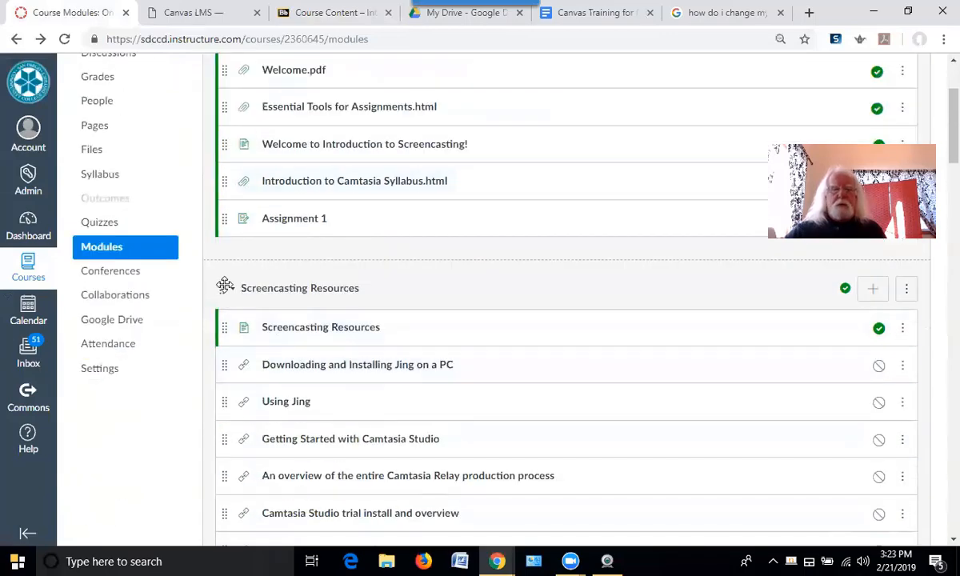
Move the Screencasting Resources module to the bottom of the course's module list
{"action": "mouse_move", "coordinate": [219, 290]}
{"action": "left_mouse_down"}
{"action": "mouse_move", "coordinate": [237, 457]}
{"action": "mouse_move", "coordinate": [218, 562]}
{"action": "mouse_move", "coordinate": [231, 556]}
{"action": "mouse_move", "coordinate": [238, 78]}
{"action": "mouse_move", "coordinate": [248, 27]}
{"action": "mouse_move", "coordinate": [248, 149]}
{"action": "mouse_move", "coordinate": [230, 199]}
{"action": "mouse_move", "coordinate": [220, 270]}
{"action": "mouse_move", "coordinate": [228, 275]}
{"action": "left_mouse_up"}
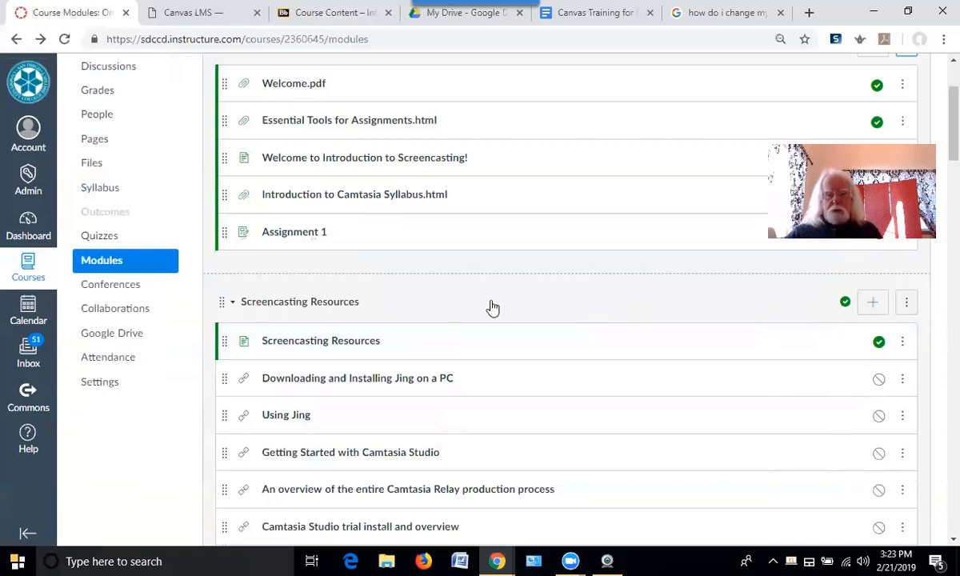
{"action": "left_click", "coordinate": [906, 308]}
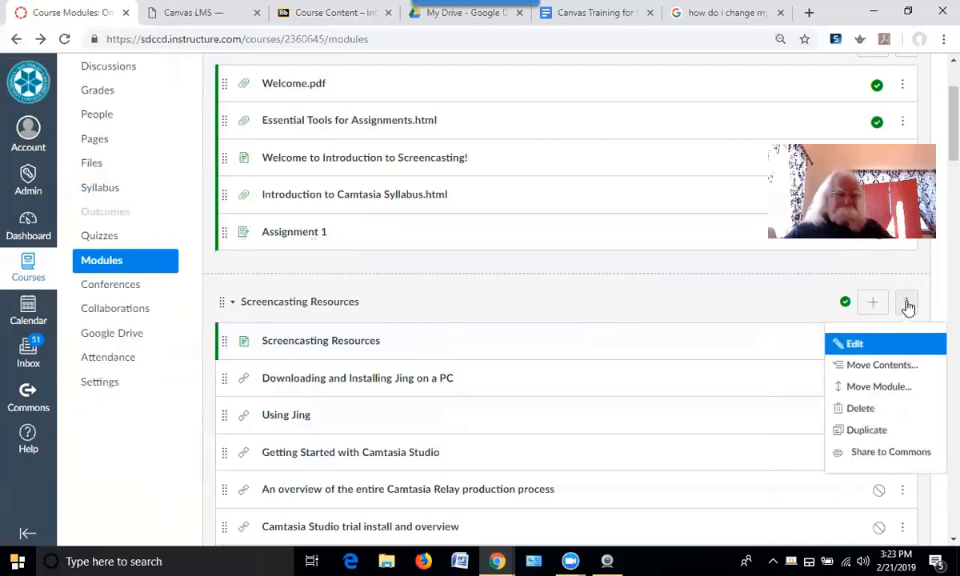
{"action": "left_click", "coordinate": [907, 389]}
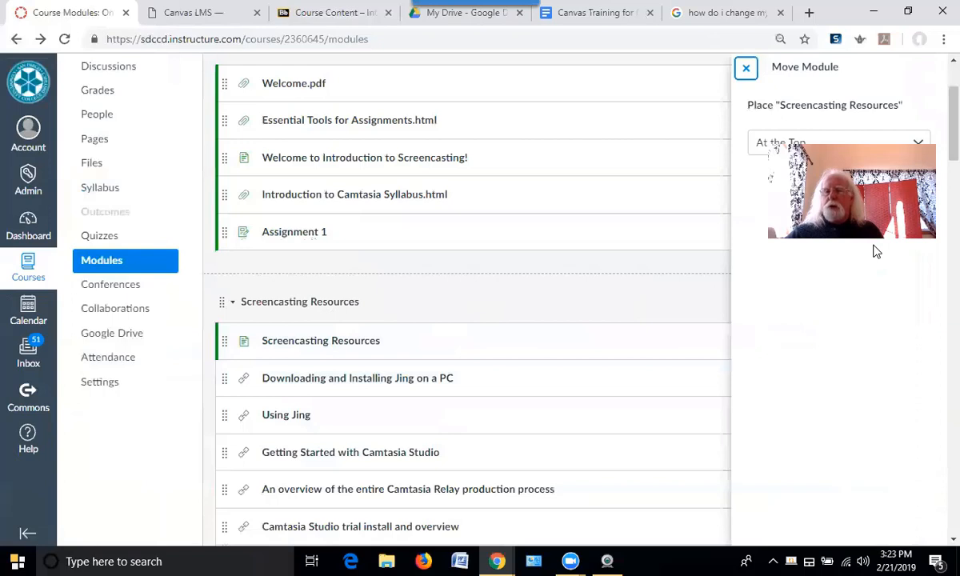
{"action": "left_click", "coordinate": [832, 144]}
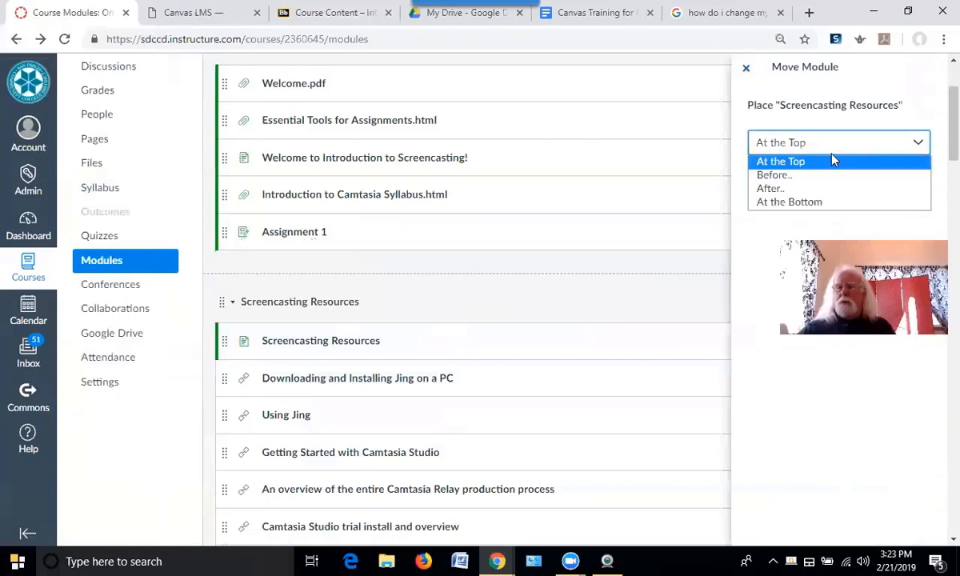
{"action": "left_click", "coordinate": [792, 205]}
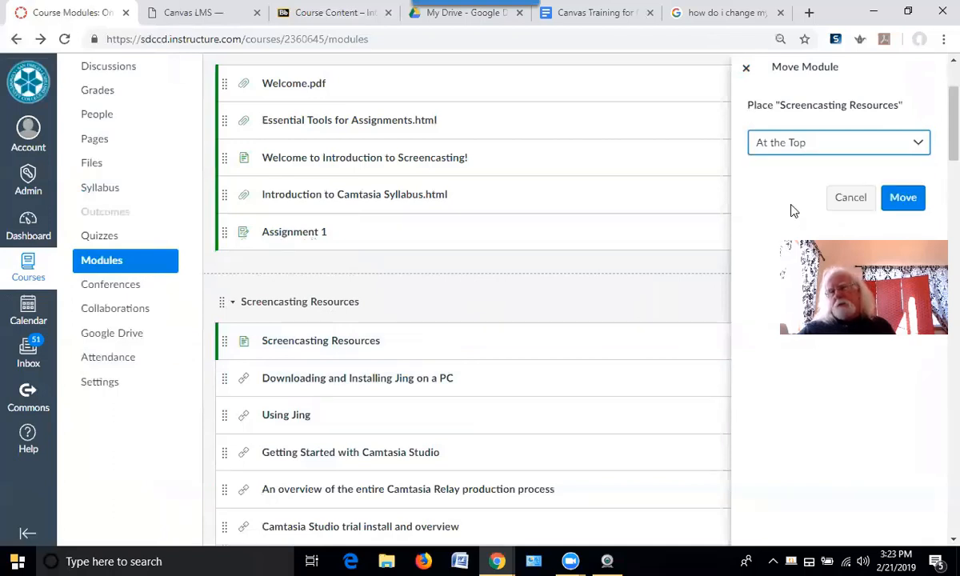
{"action": "left_click", "coordinate": [907, 206]}
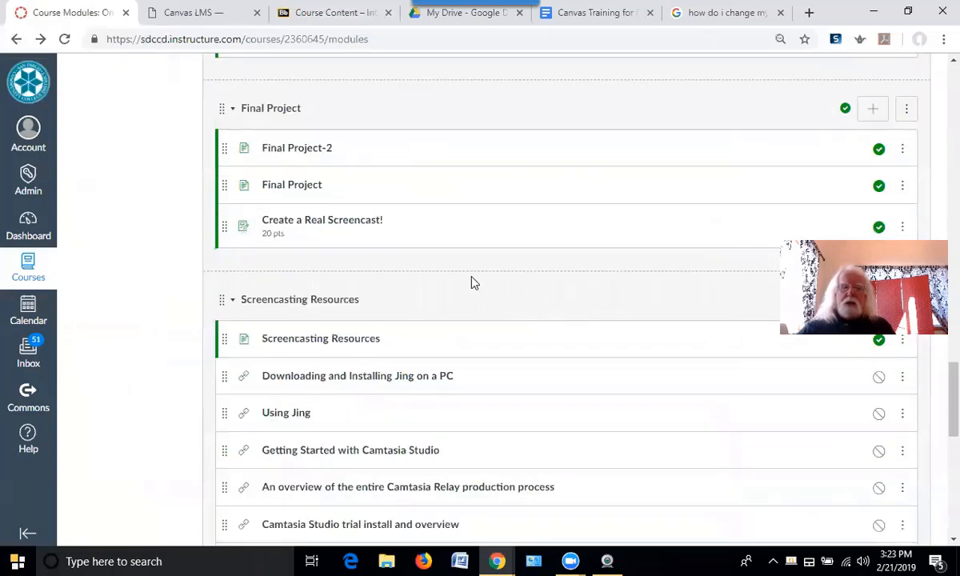
Examine the reordered module list from the Welcome module to the last Screencasting Resources link
{"action": "scroll", "coordinate": [416, 265], "scroll_direction": "up", "scroll_amount": 10}
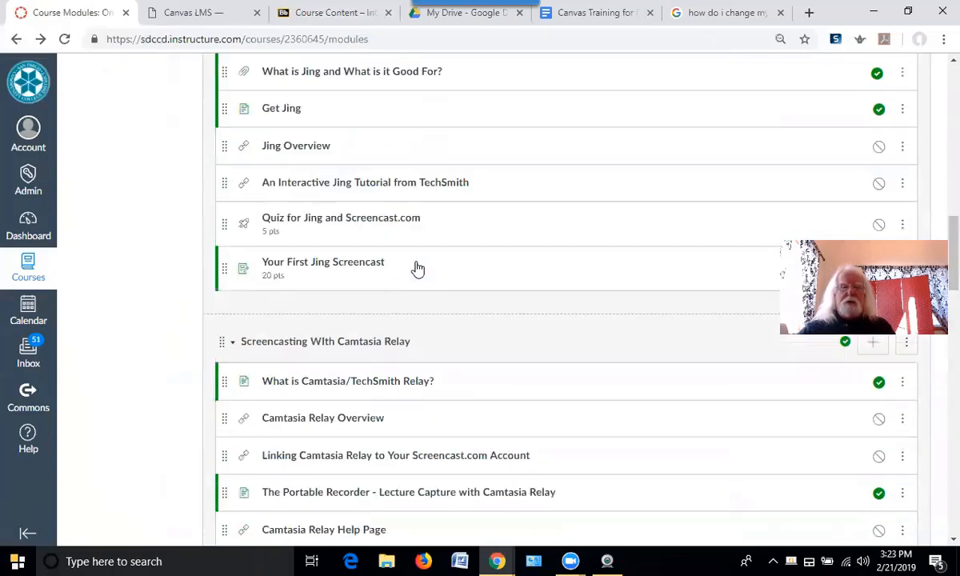
{"action": "scroll", "coordinate": [415, 268], "scroll_direction": "up", "scroll_amount": 5}
{"action": "scroll", "coordinate": [415, 268], "scroll_direction": "down", "scroll_amount": 7}
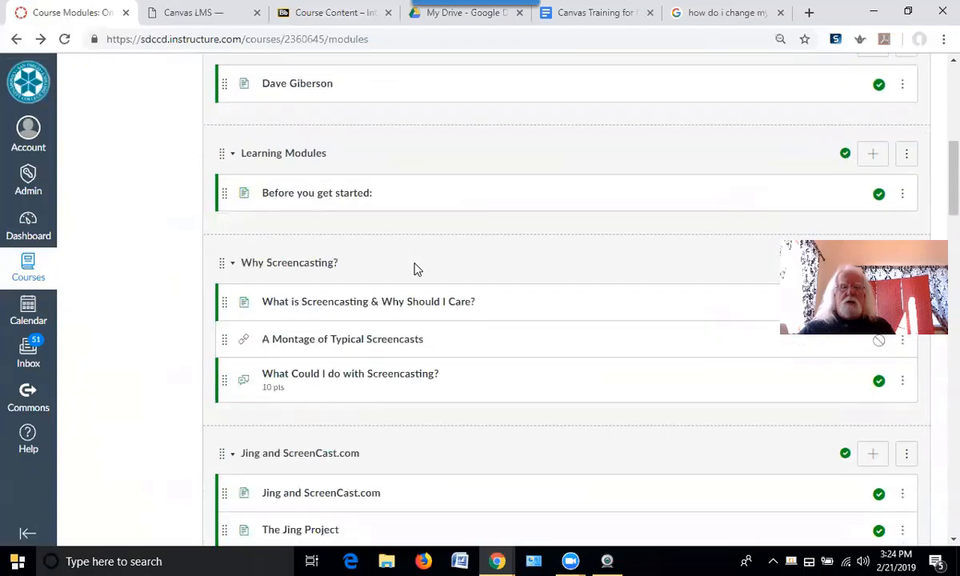
{"action": "scroll", "coordinate": [413, 274], "scroll_direction": "down", "scroll_amount": 8}
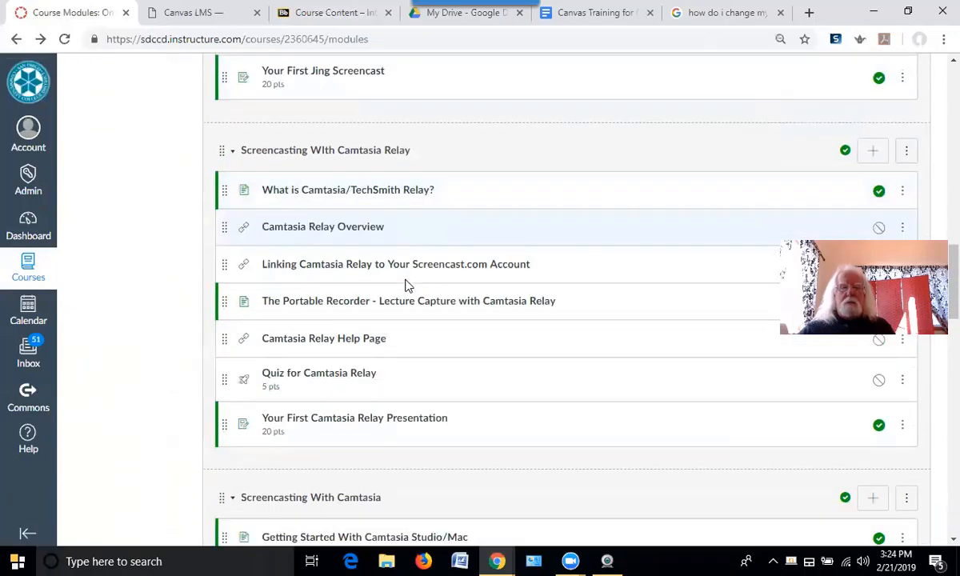
{"action": "scroll", "coordinate": [404, 288], "scroll_direction": "down", "scroll_amount": 10}
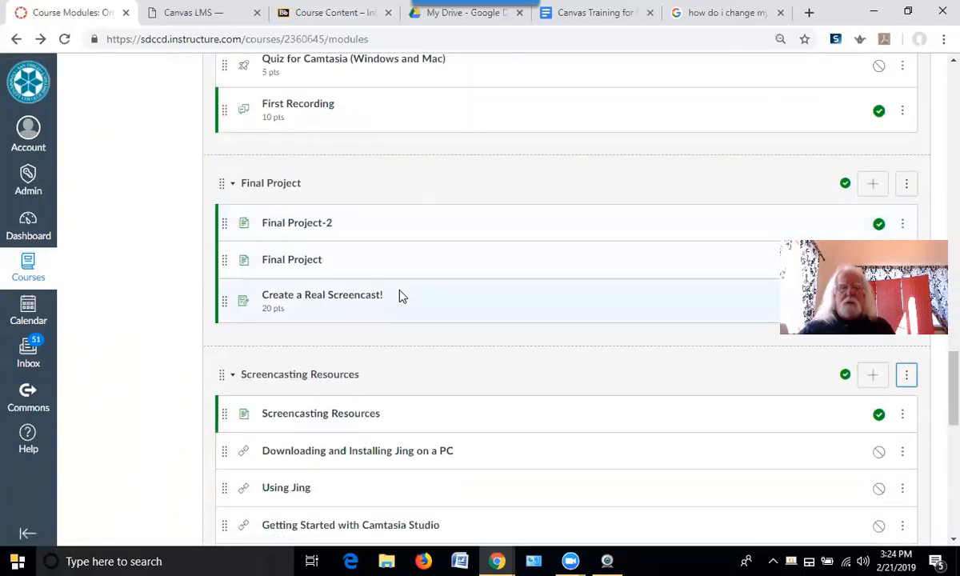
{"action": "scroll", "coordinate": [397, 298], "scroll_direction": "down", "scroll_amount": 6}
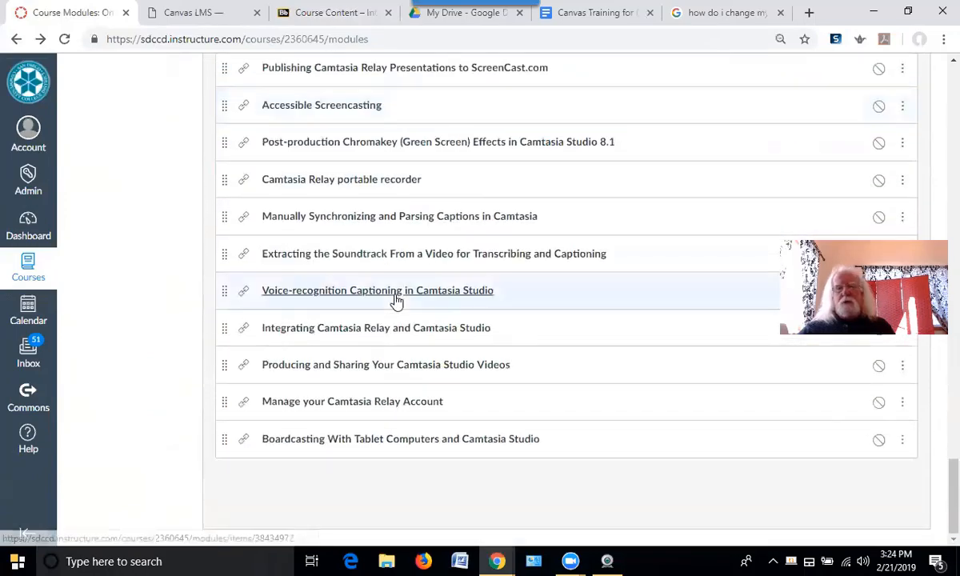
{"action": "scroll", "coordinate": [395, 301], "scroll_direction": "up", "scroll_amount": 14}
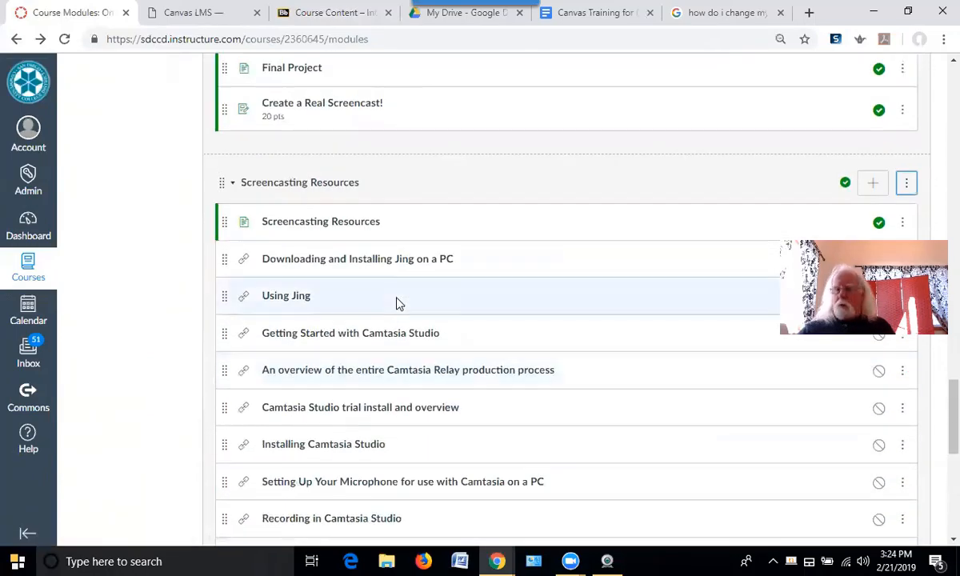
{"action": "scroll", "coordinate": [398, 304], "scroll_direction": "up", "scroll_amount": 15}
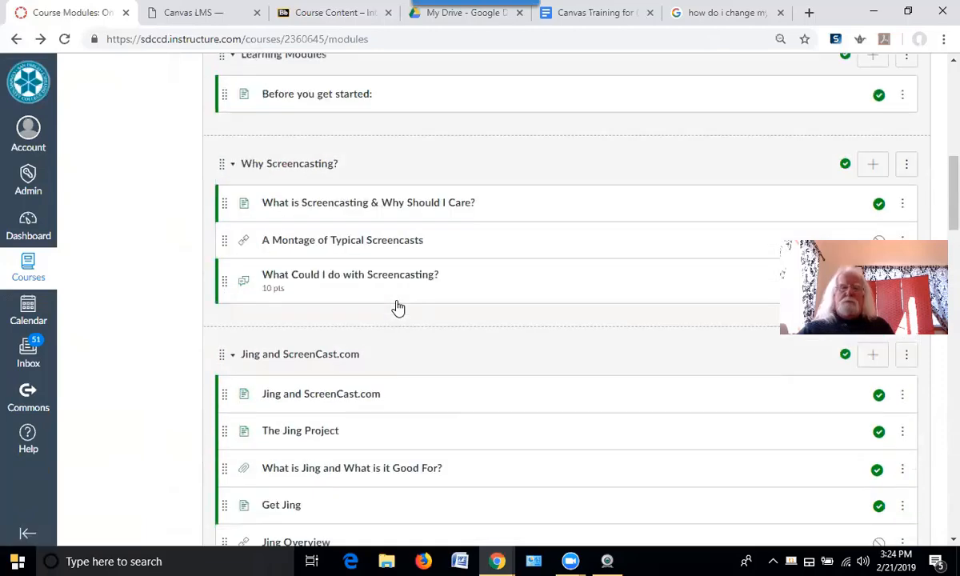
{"action": "scroll", "coordinate": [398, 312], "scroll_direction": "up", "scroll_amount": 3}
{"action": "scroll", "coordinate": [389, 320], "scroll_direction": "down", "scroll_amount": 3}
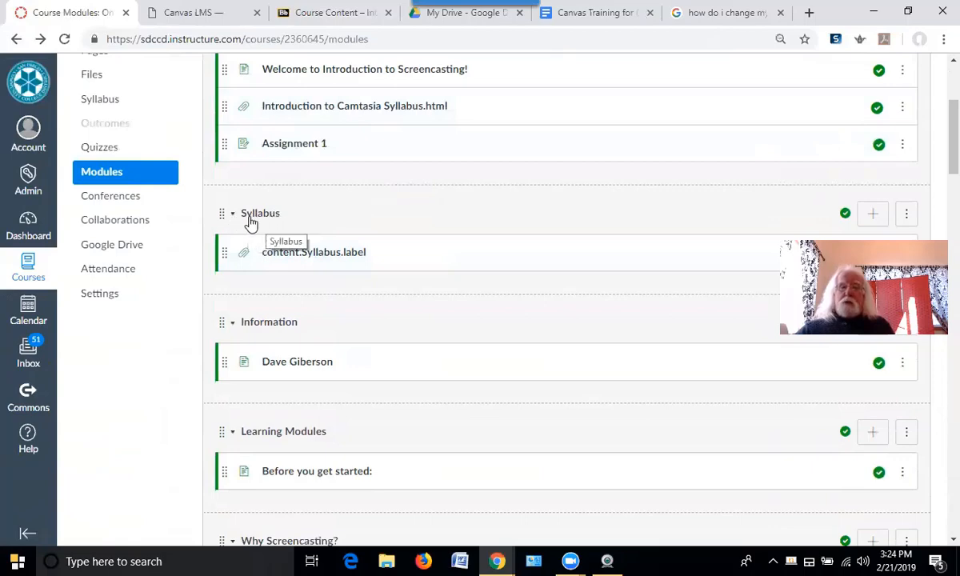
Open the content.Syllabus.label item to view its file, and return to the Syllabus module in the module list
{"action": "left_click", "coordinate": [332, 256]}
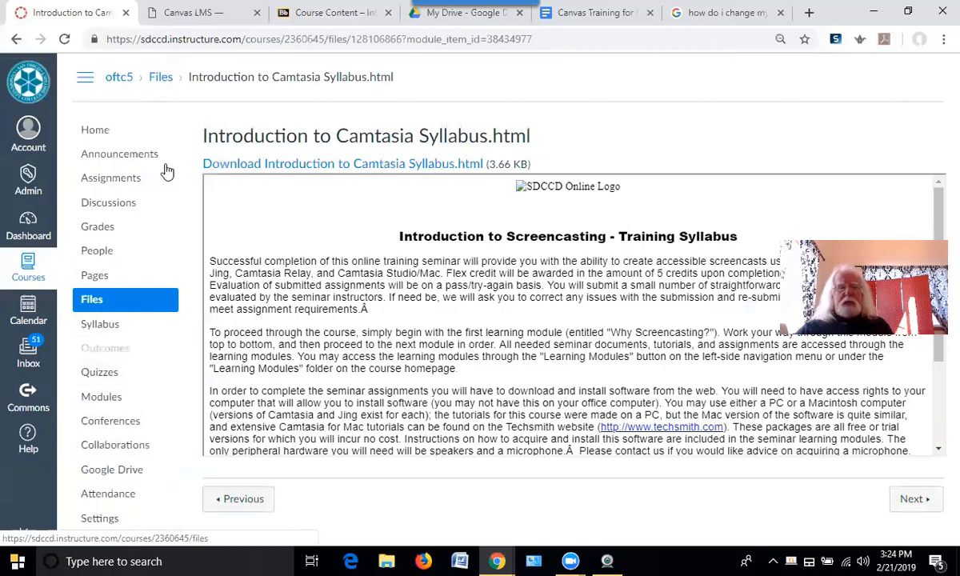
{"action": "left_click", "coordinate": [183, 408]}
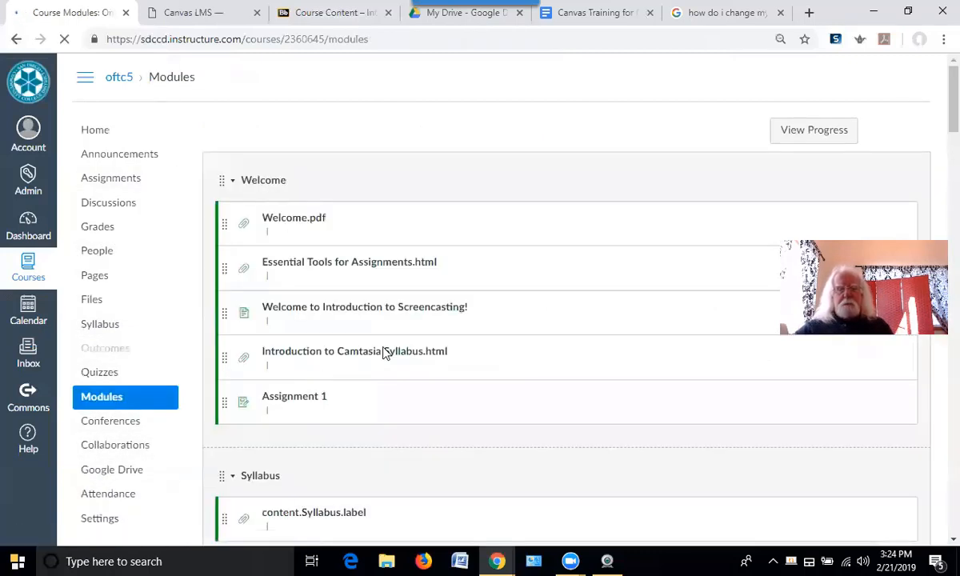
{"action": "scroll", "coordinate": [384, 353], "scroll_direction": "down", "scroll_amount": 4}
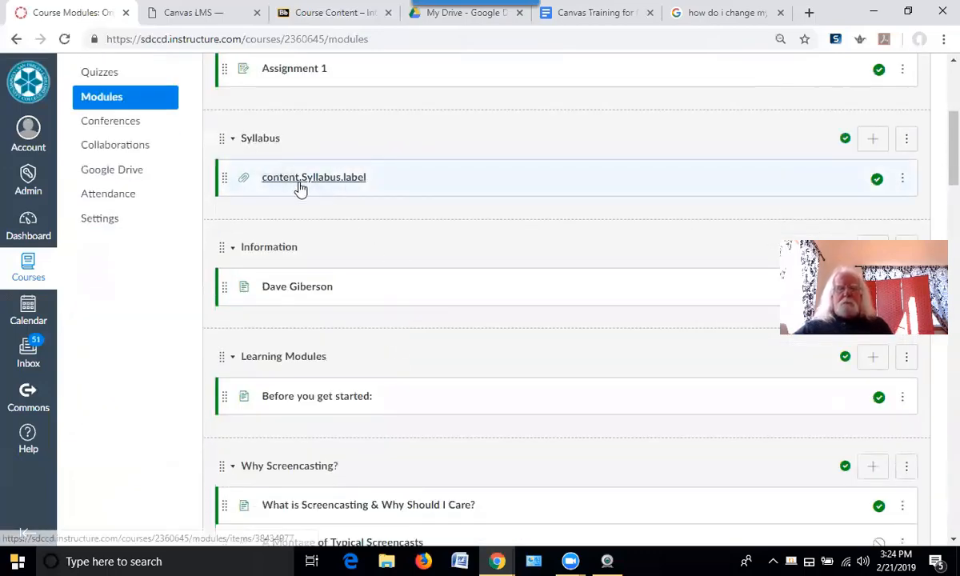
Check the Blackboard Course Content page and course navigation for the syllabus, and return to the Canvas modules
{"action": "left_click", "coordinate": [320, 15]}
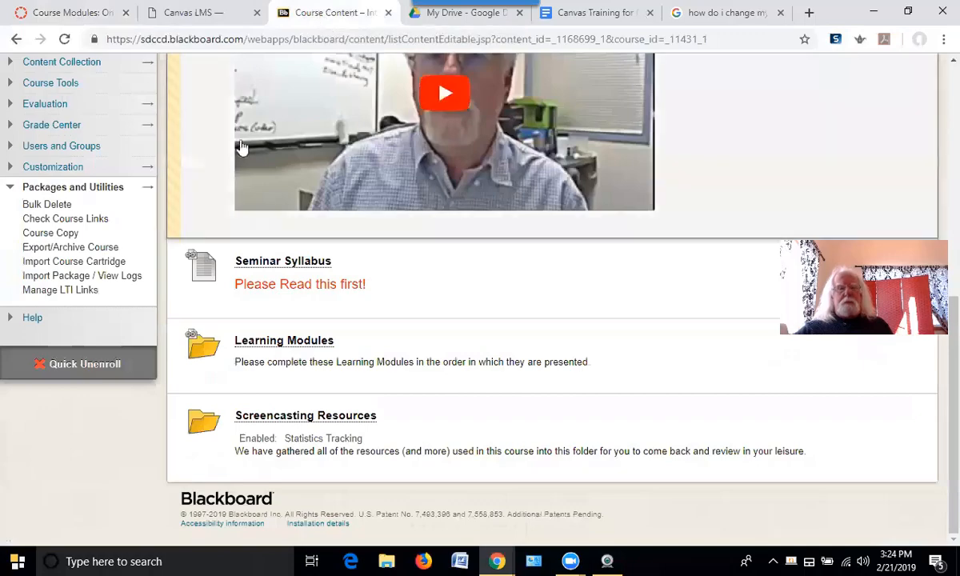
{"action": "scroll", "coordinate": [124, 163], "scroll_direction": "up", "scroll_amount": 6}
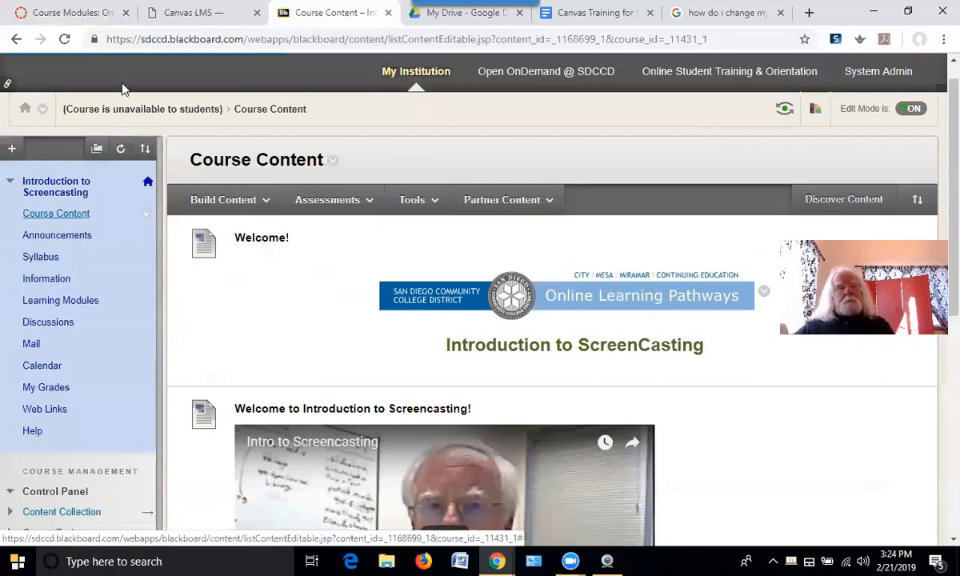
{"action": "left_click", "coordinate": [57, 19]}
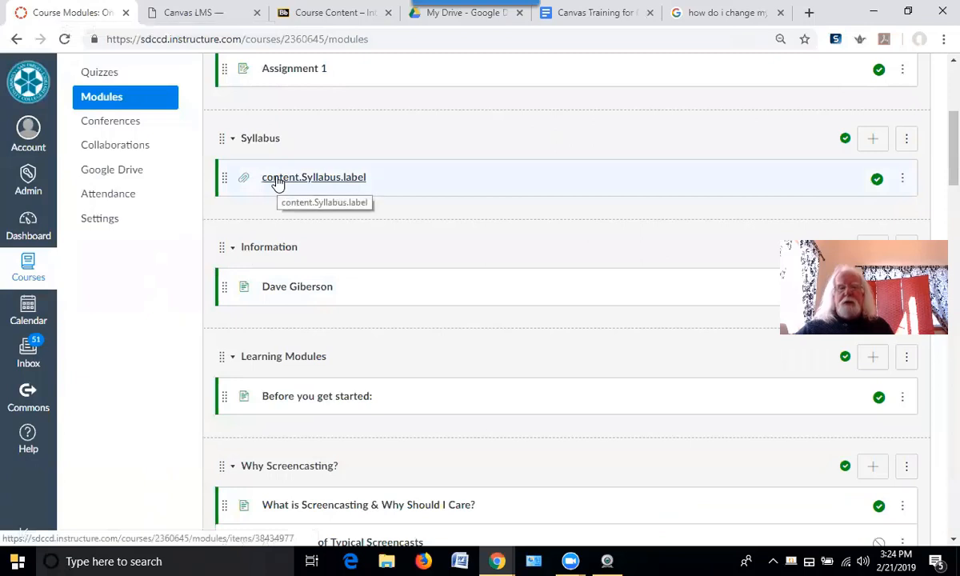
Rename the content.Syllabus.label item in the Syllabus module to "Syllabus"
{"action": "left_click", "coordinate": [903, 182]}
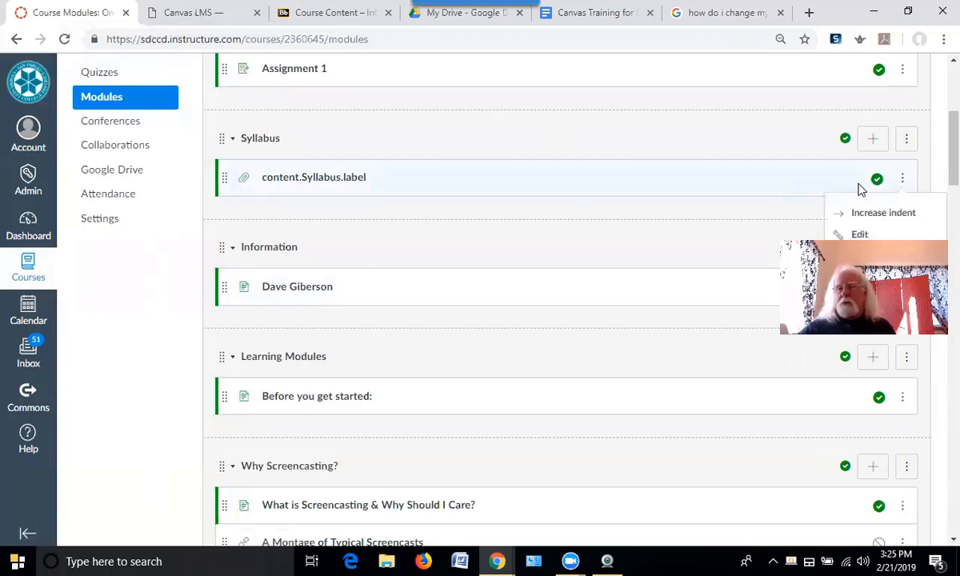
{"action": "left_click", "coordinate": [878, 234]}
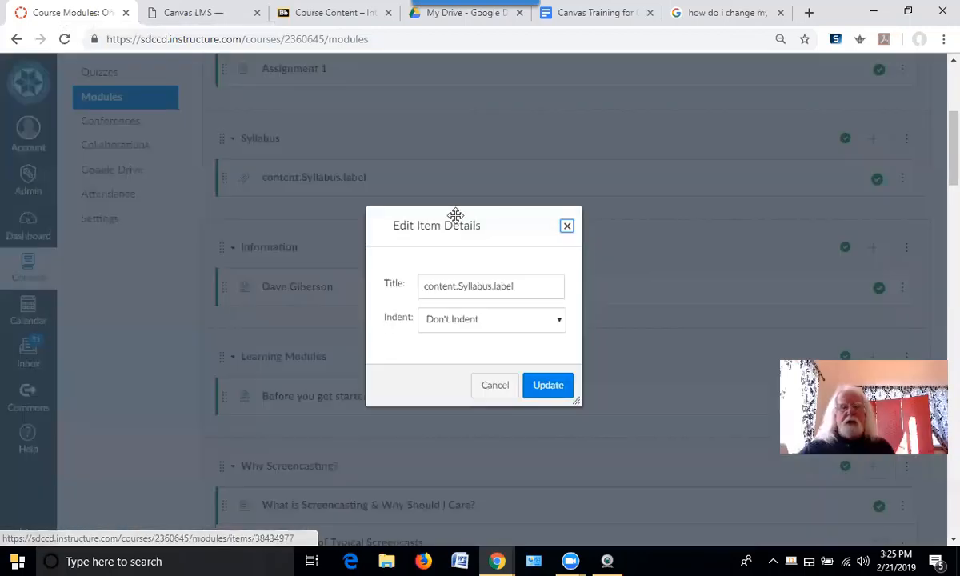
{"action": "left_click_drag", "start_coordinate": [517, 286], "coordinate": [400, 290]}
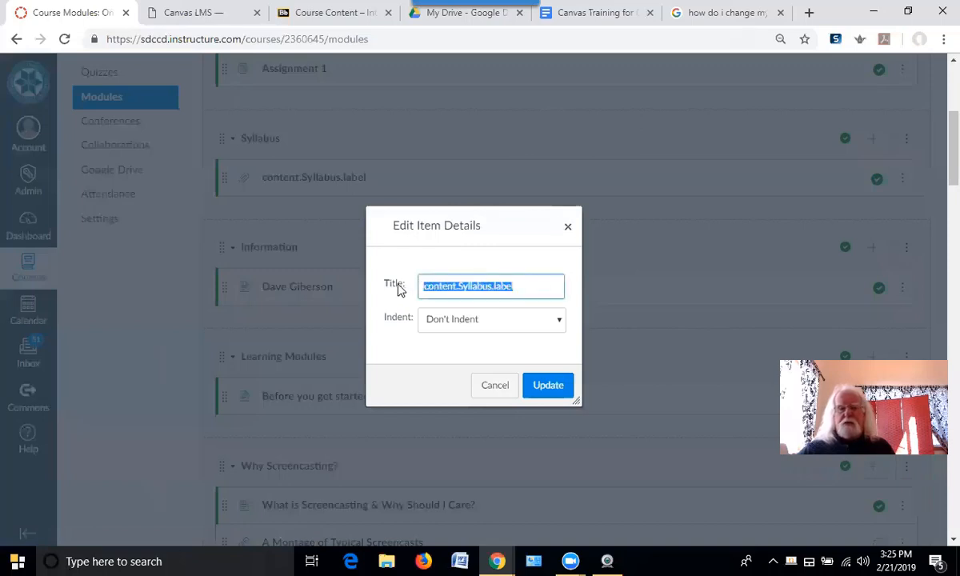
{"action": "type", "text": "S"}
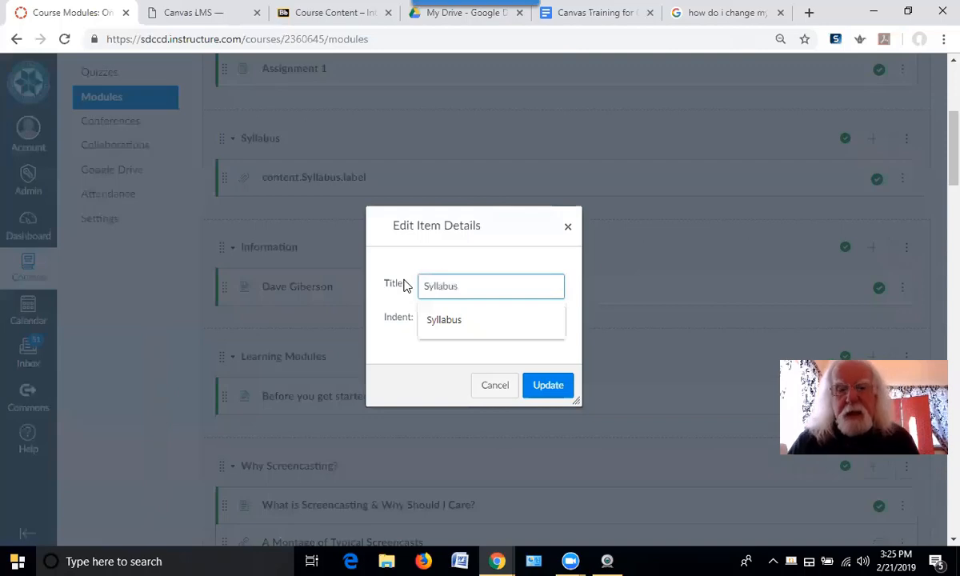
{"action": "type", "text": "yllabus"}
{"action": "left_click", "coordinate": [541, 392]}
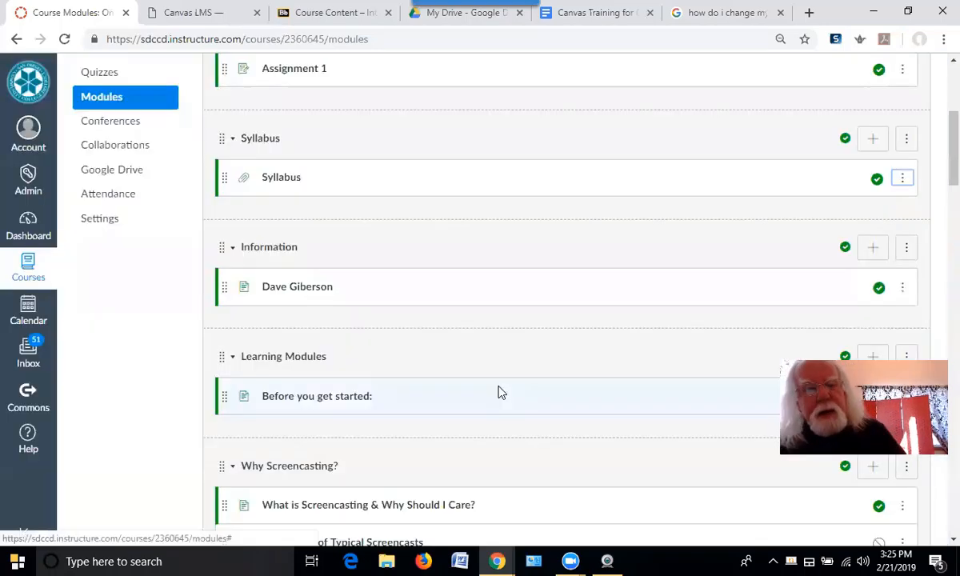
Move the Syllabus item from the Syllabus module to below the Syllabus item in the Welcome module, and remove this duplicate
{"action": "scroll", "coordinate": [340, 166], "scroll_direction": "up", "scroll_amount": 1}
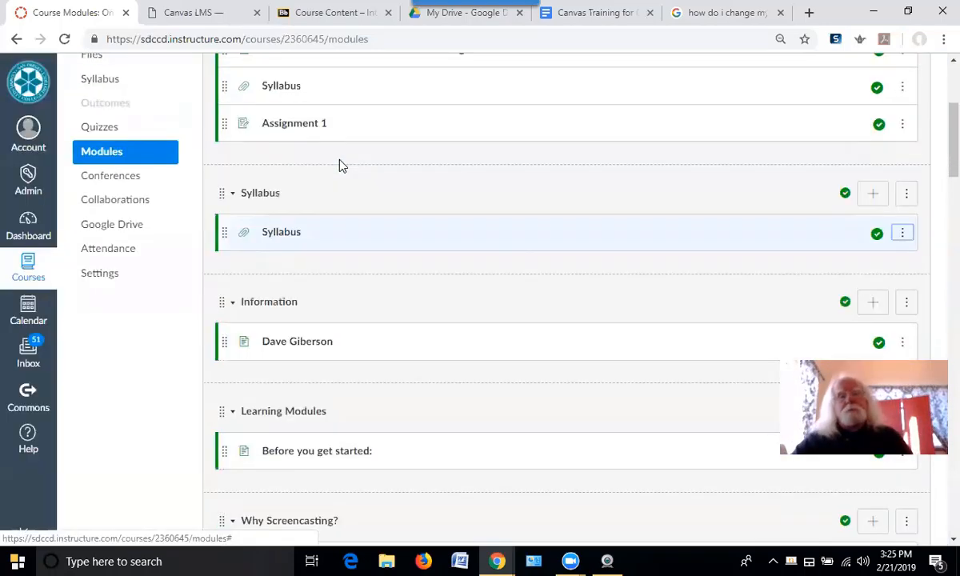
{"action": "scroll", "coordinate": [306, 105], "scroll_direction": "up", "scroll_amount": 2}
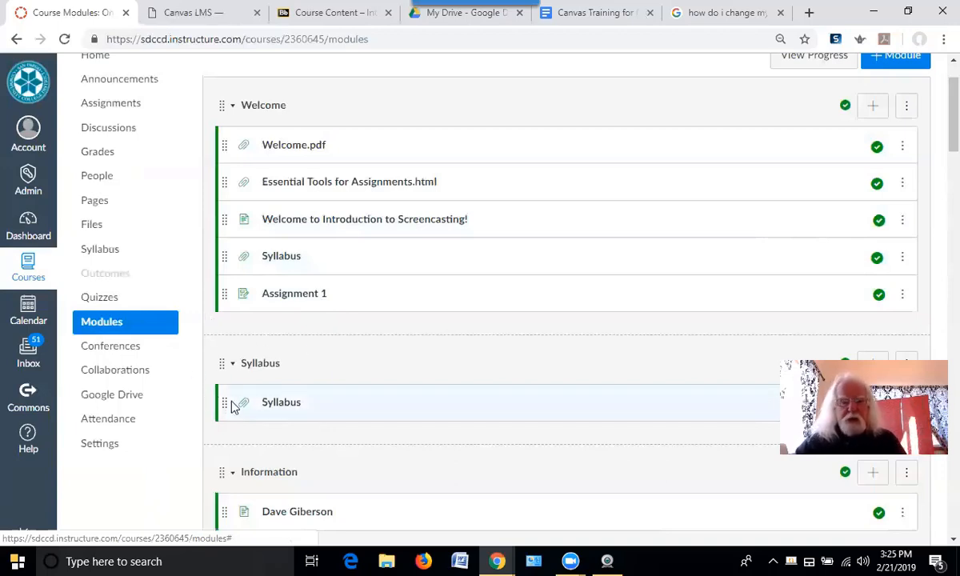
{"action": "left_click_drag", "start_coordinate": [217, 401], "coordinate": [257, 269]}
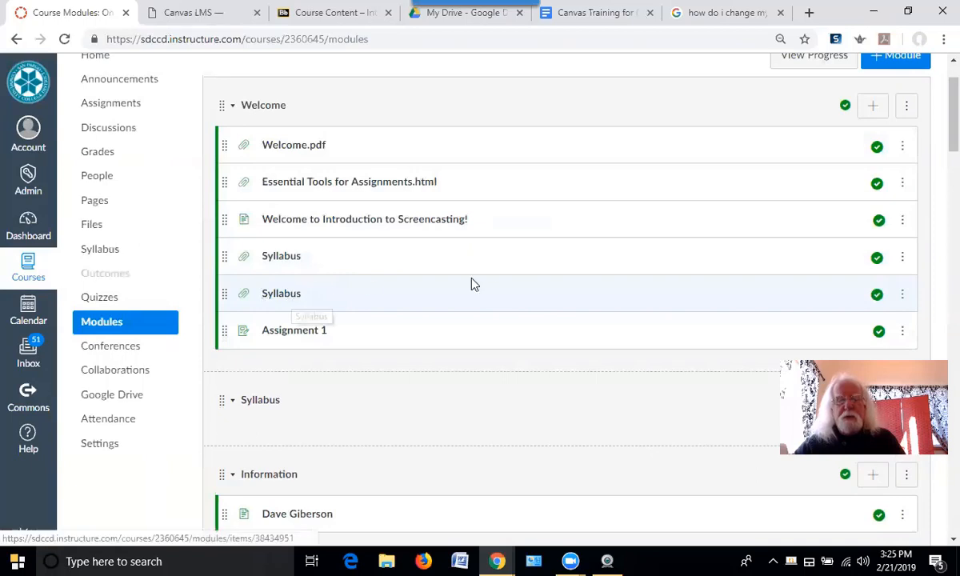
{"action": "left_click", "coordinate": [903, 297]}
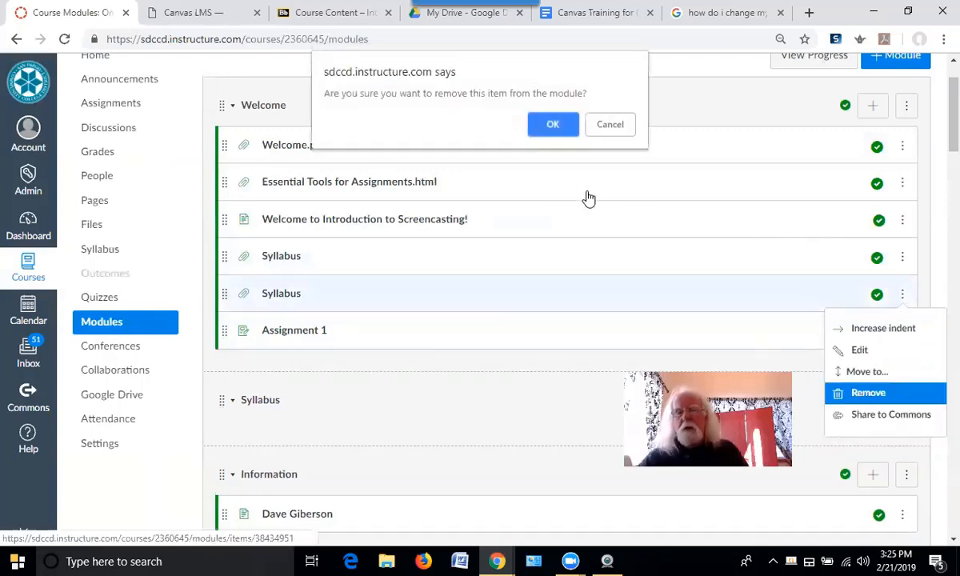
{"action": "left_click", "coordinate": [551, 122]}
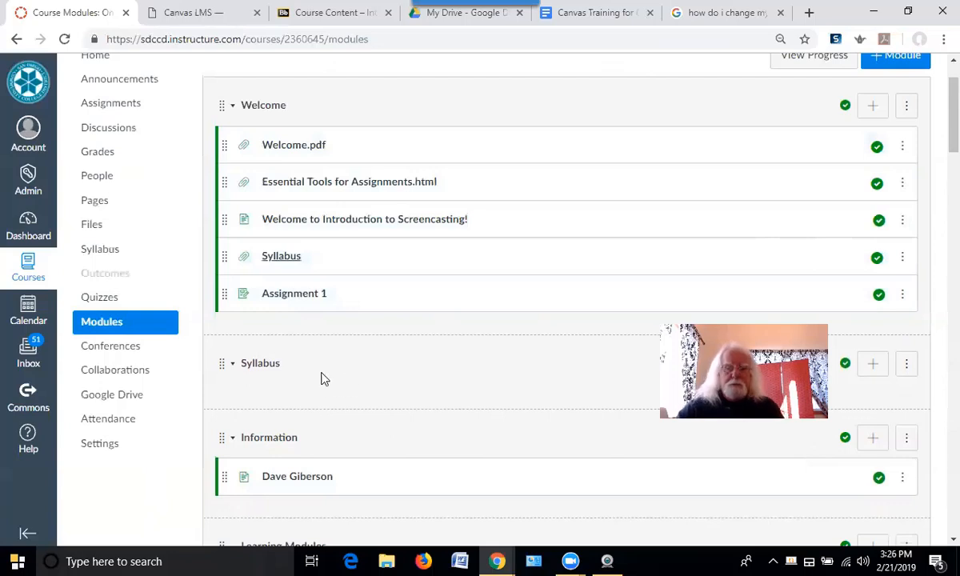
Delete the empty Syllabus module from the course
{"action": "left_click", "coordinate": [908, 366]}
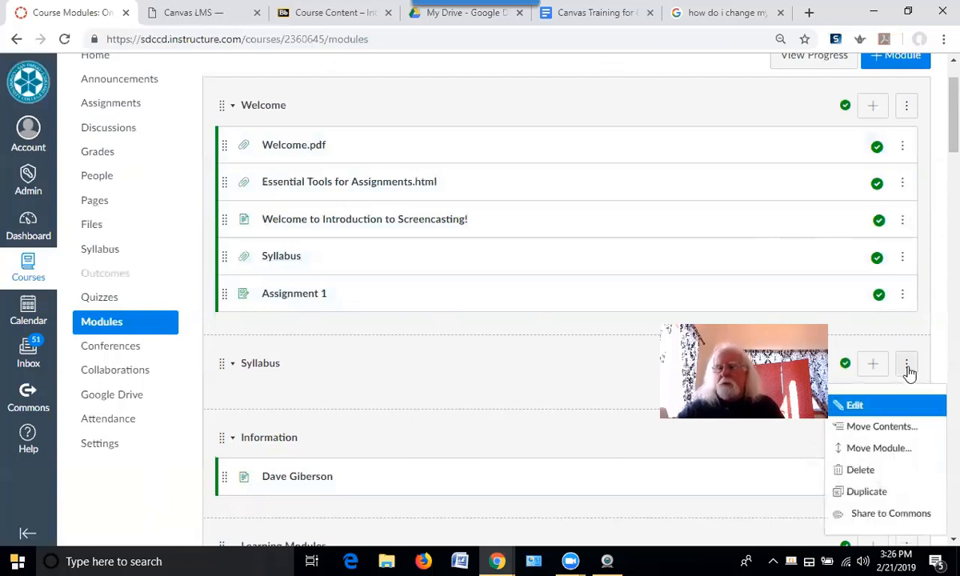
{"action": "left_click", "coordinate": [896, 479]}
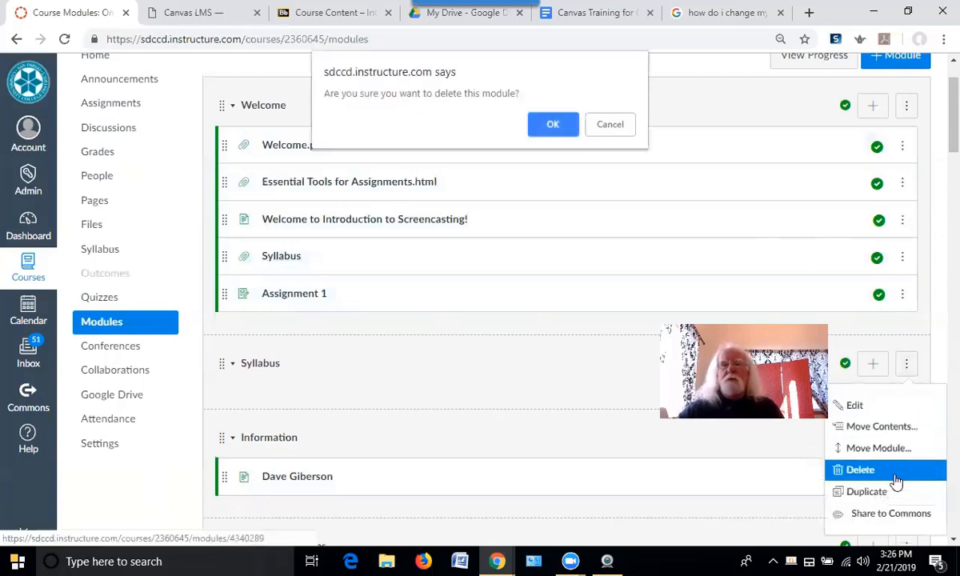
{"action": "left_click", "coordinate": [552, 126]}
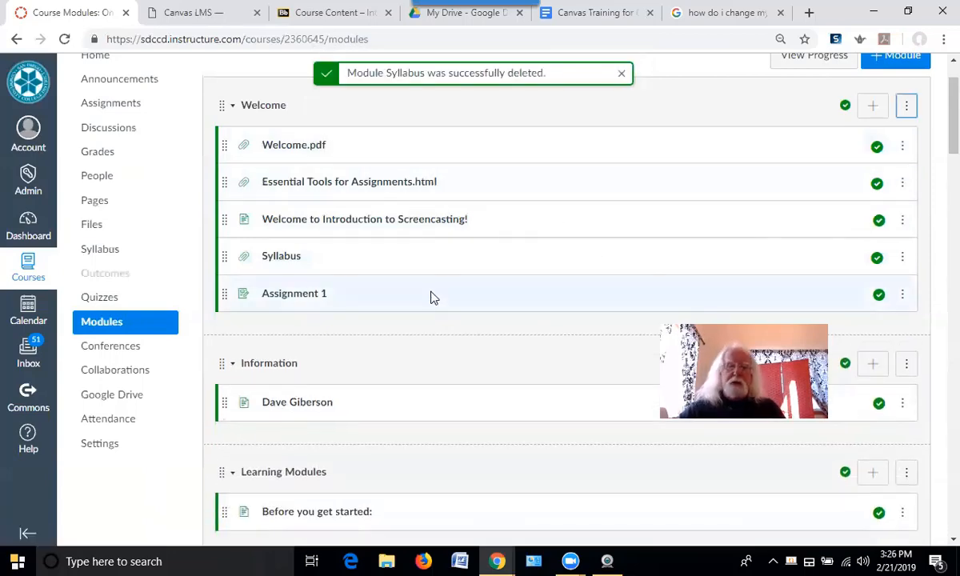
Check the Information page in the Blackboard course against the Canvas Information module, and return to the Canvas modules
{"action": "scroll", "coordinate": [382, 366], "scroll_direction": "down", "scroll_amount": 3}
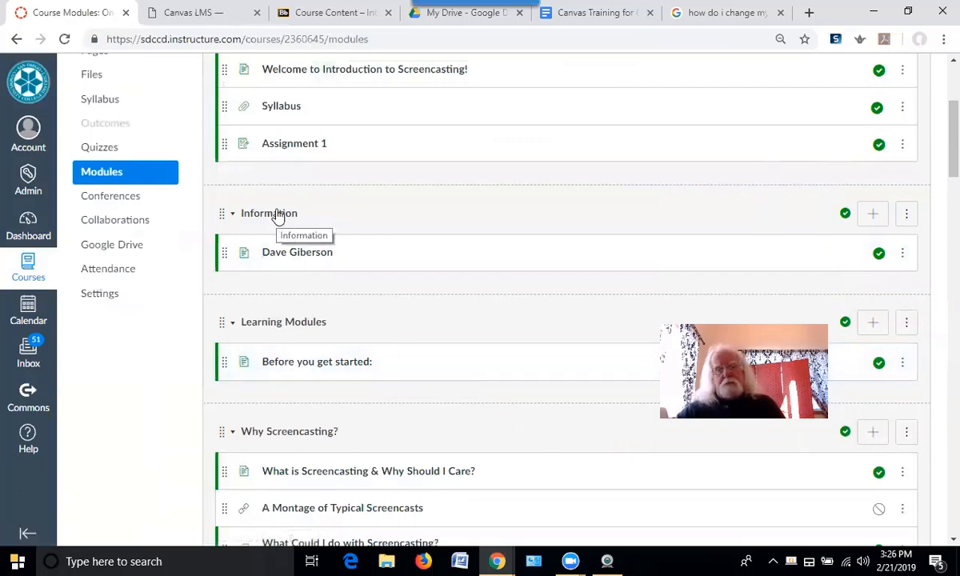
{"action": "left_click", "coordinate": [300, 13]}
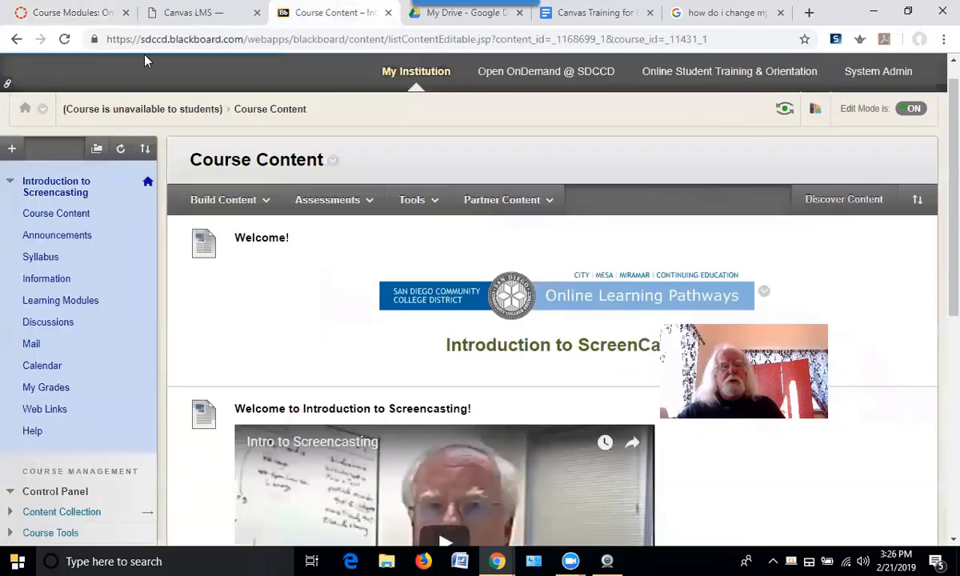
{"action": "left_click", "coordinate": [12, 148]}
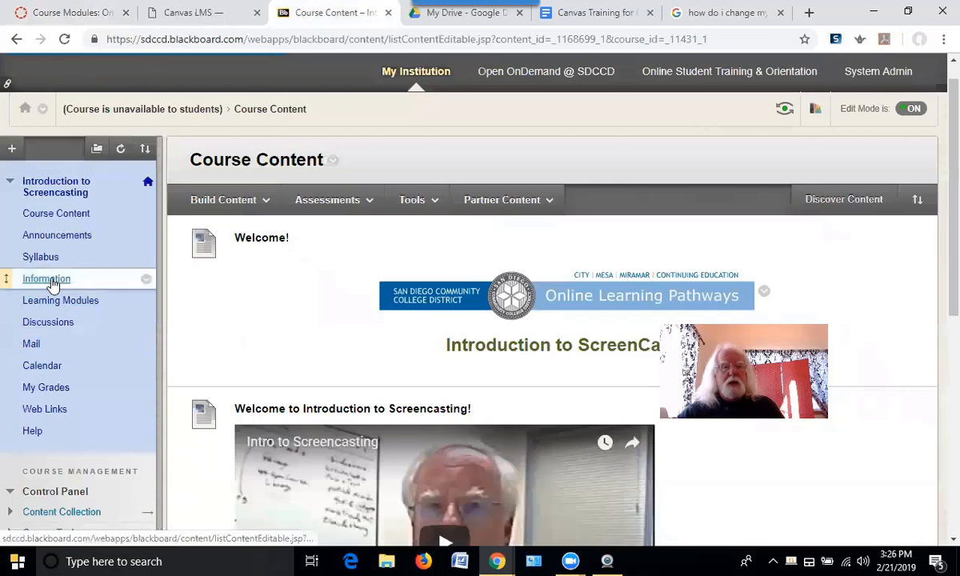
{"action": "left_click", "coordinate": [48, 281]}
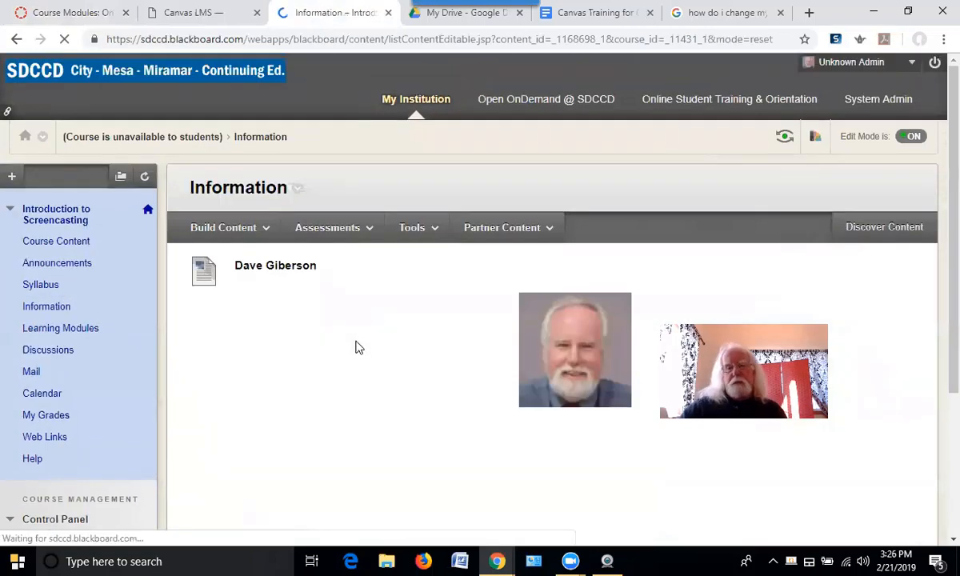
{"action": "scroll", "coordinate": [376, 348], "scroll_direction": "down", "scroll_amount": 2}
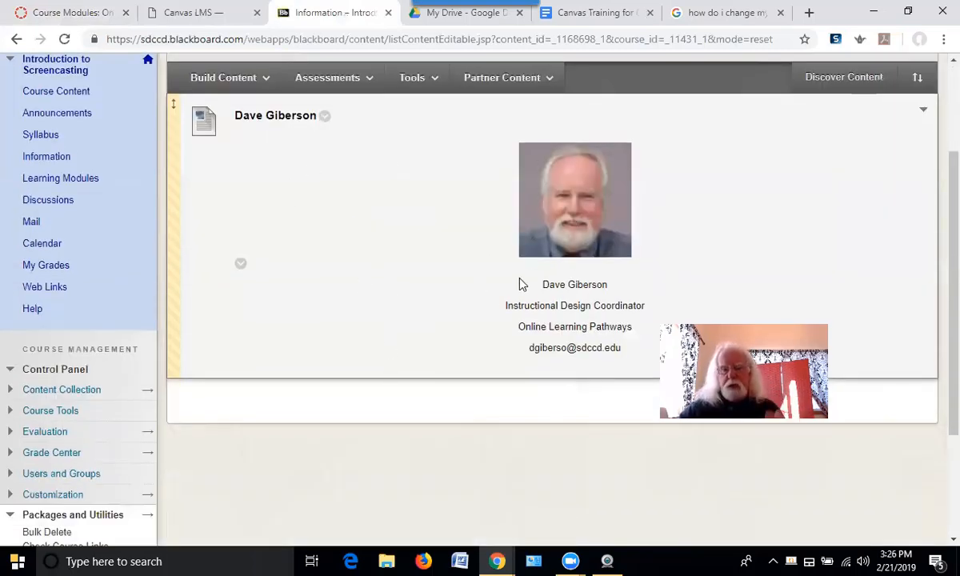
{"action": "left_click", "coordinate": [90, 13]}
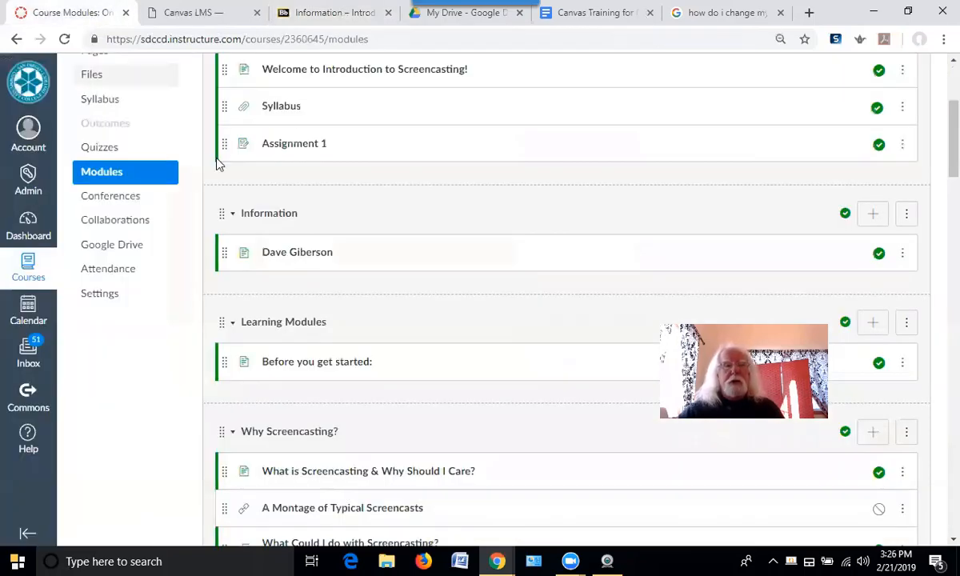
View the instructor's page and the "A Montage of Typical Screencasts" link from the module list, returning to Modules after each
{"action": "left_click", "coordinate": [290, 259]}
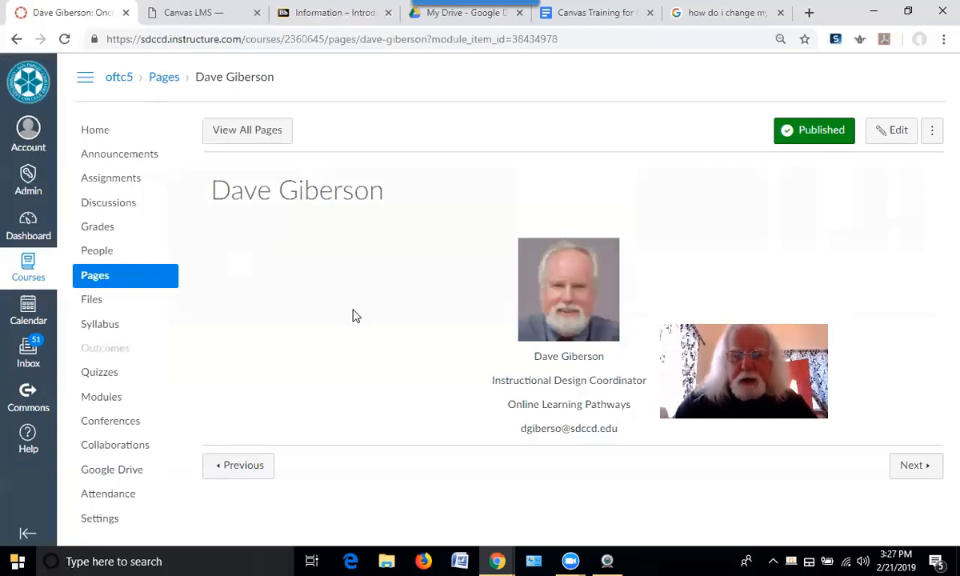
{"action": "left_click", "coordinate": [116, 397]}
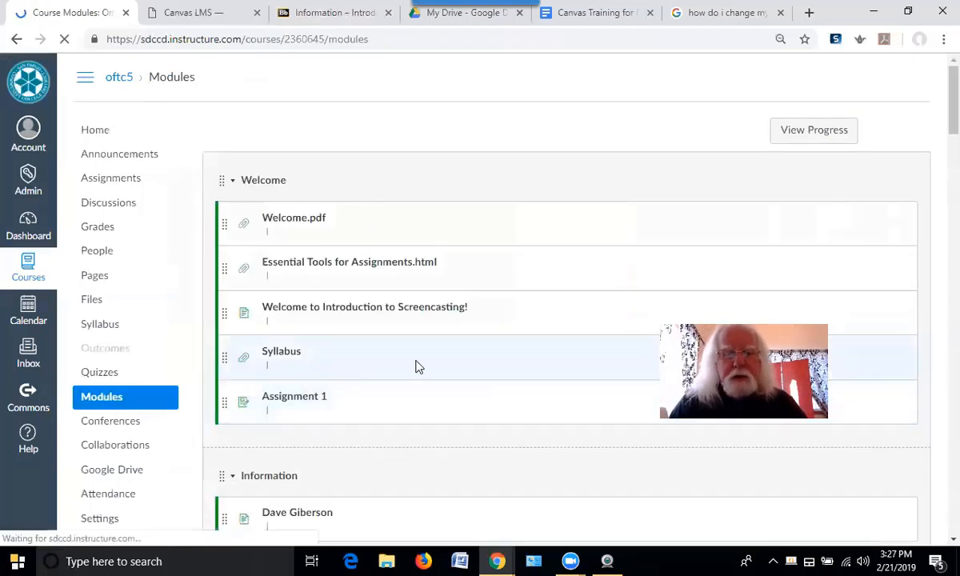
{"action": "scroll", "coordinate": [392, 380], "scroll_direction": "down", "scroll_amount": 4}
{"action": "scroll", "coordinate": [386, 383], "scroll_direction": "down", "scroll_amount": 3}
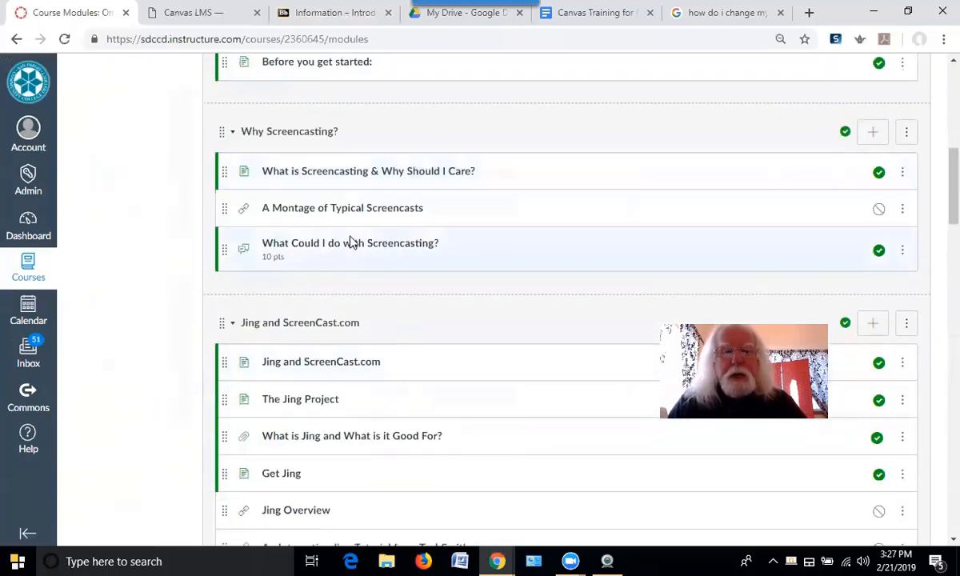
{"action": "left_click", "coordinate": [358, 209]}
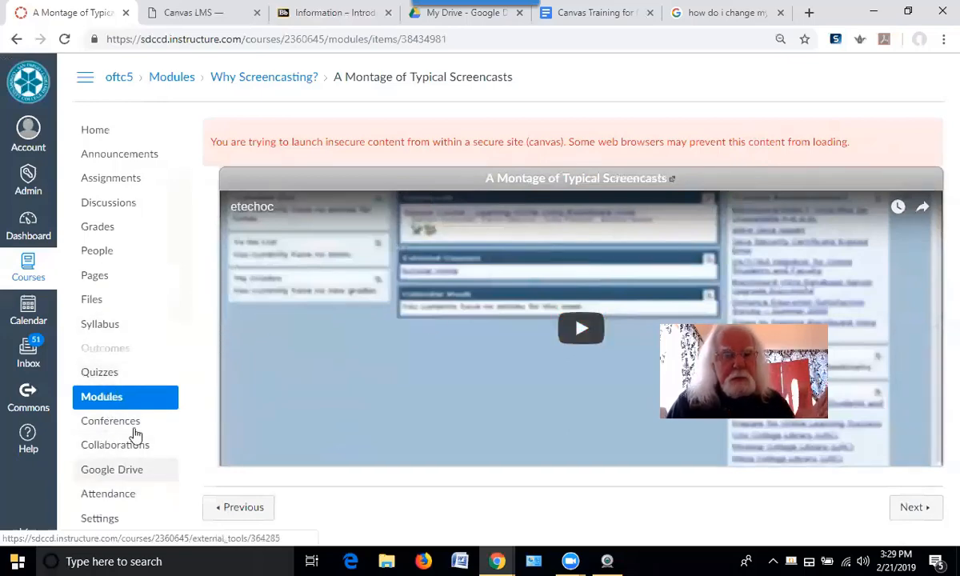
{"action": "left_click", "coordinate": [97, 400]}
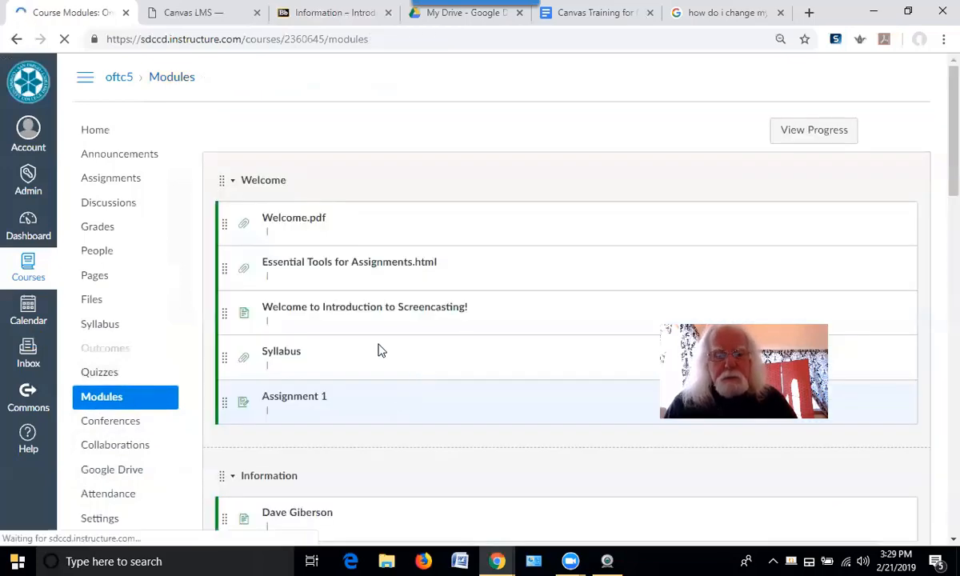
Move the instructor's page from the Information module into the Welcome module, directly above the Syllabus item
{"action": "scroll", "coordinate": [381, 351], "scroll_direction": "down", "scroll_amount": 6}
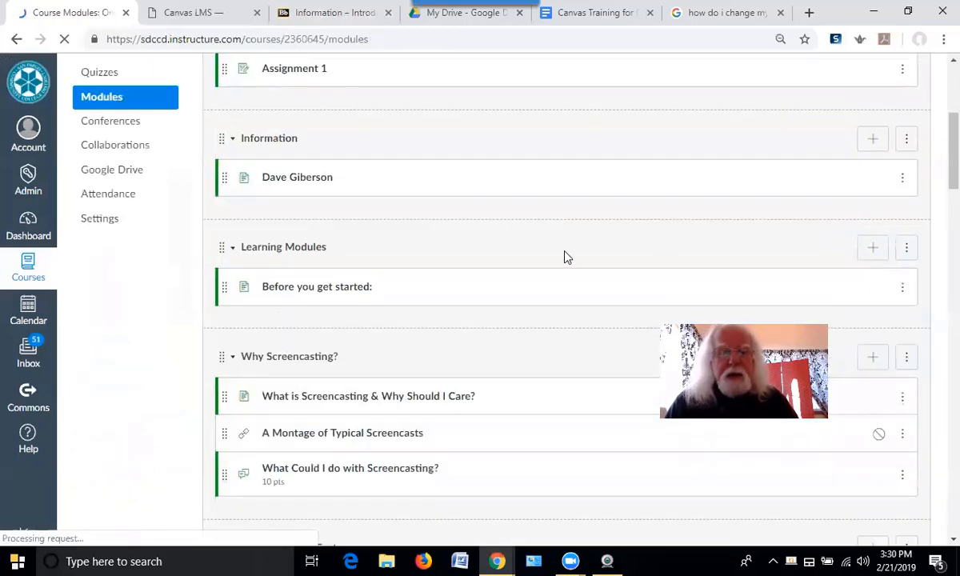
{"action": "scroll", "coordinate": [566, 257], "scroll_direction": "down", "scroll_amount": 3}
{"action": "scroll", "coordinate": [343, 128], "scroll_direction": "up", "scroll_amount": 2}
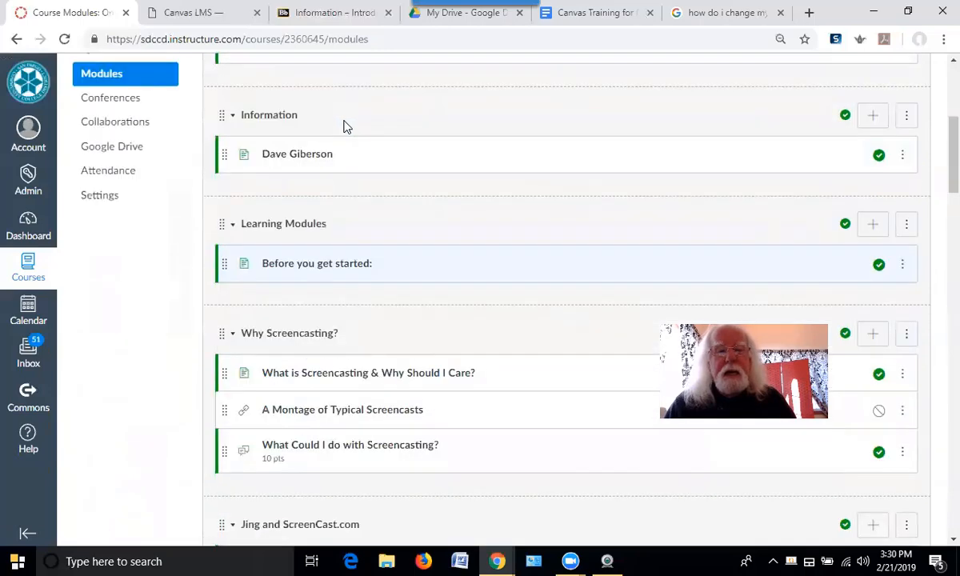
{"action": "scroll", "coordinate": [376, 142], "scroll_direction": "up", "scroll_amount": 2}
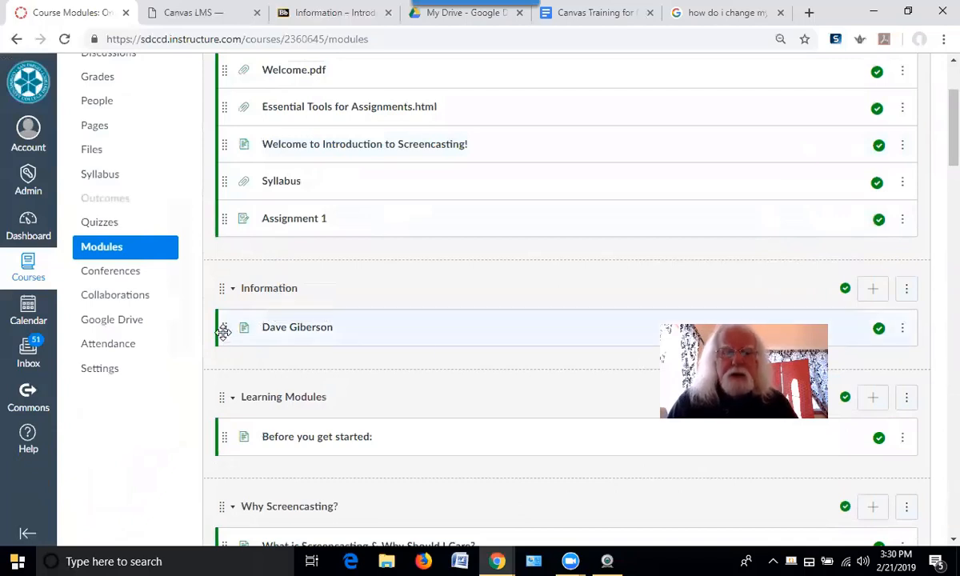
{"action": "left_click_drag", "start_coordinate": [227, 331], "coordinate": [272, 239]}
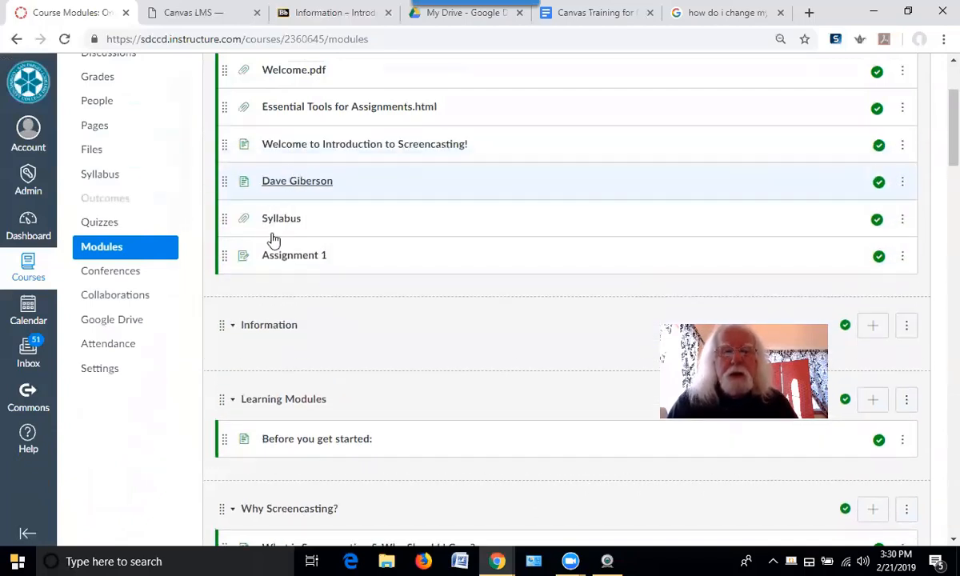
Delete the empty Information module from the course
{"action": "left_click", "coordinate": [906, 325]}
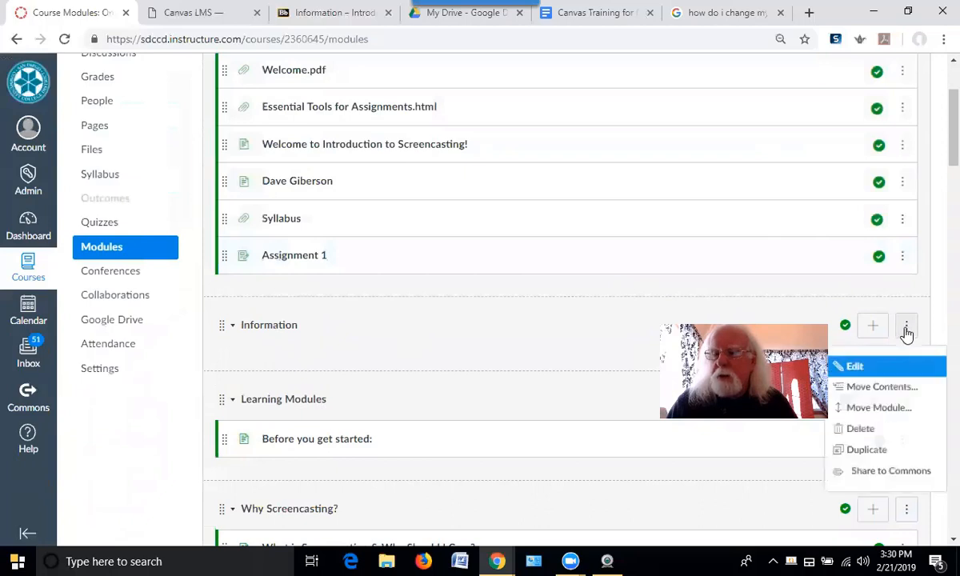
{"action": "left_click", "coordinate": [867, 440]}
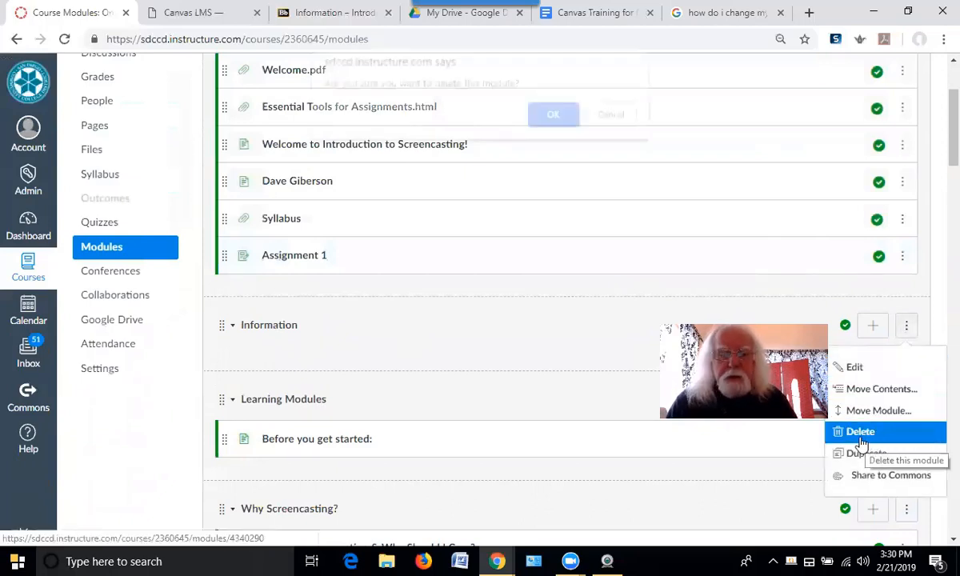
{"action": "left_click", "coordinate": [554, 128]}
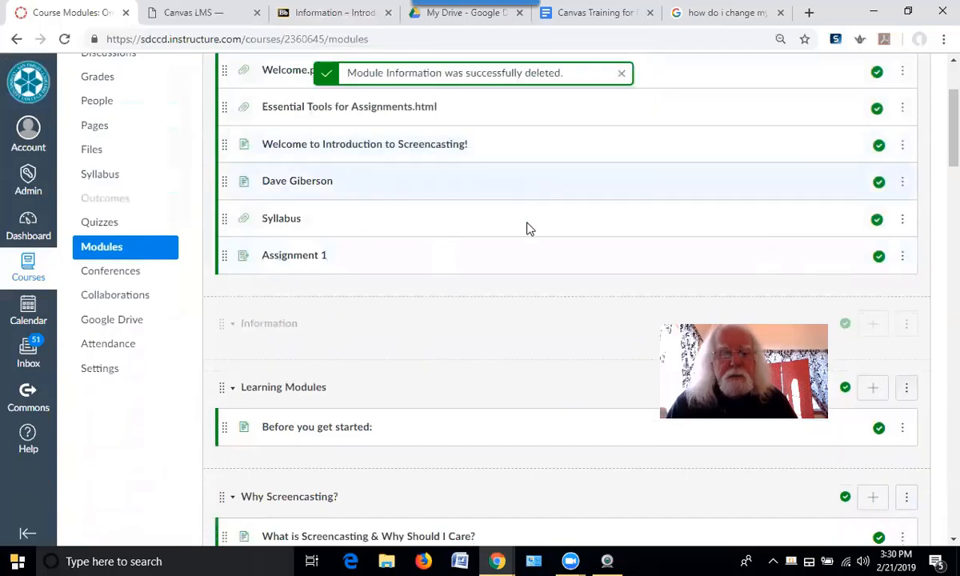
Review the Welcome and Learning Modules sections, compare them with the Learning Modules page in Blackboard, and return to the Canvas modules
{"action": "scroll", "coordinate": [436, 287], "scroll_direction": "down", "scroll_amount": 3}
{"action": "scroll", "coordinate": [439, 288], "scroll_direction": "down", "scroll_amount": 1}
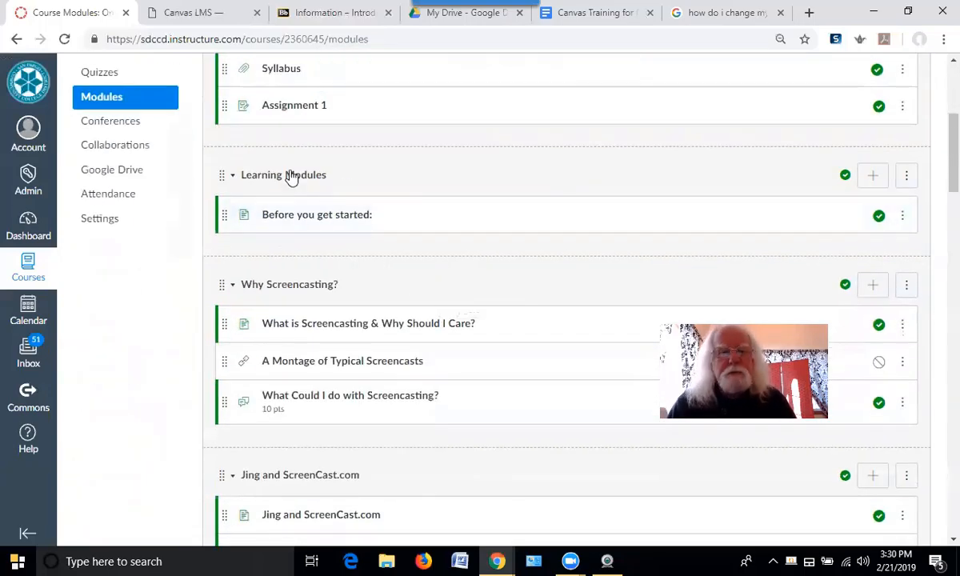
{"action": "scroll", "coordinate": [320, 136], "scroll_direction": "up", "scroll_amount": 5}
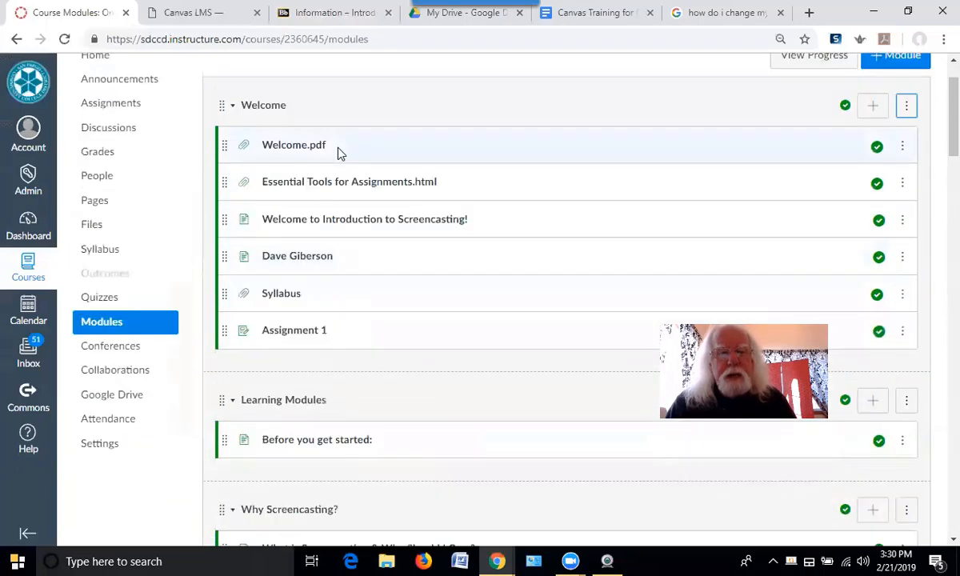
{"action": "scroll", "coordinate": [329, 178], "scroll_direction": "down", "scroll_amount": 3}
{"action": "scroll", "coordinate": [352, 144], "scroll_direction": "up", "scroll_amount": 2}
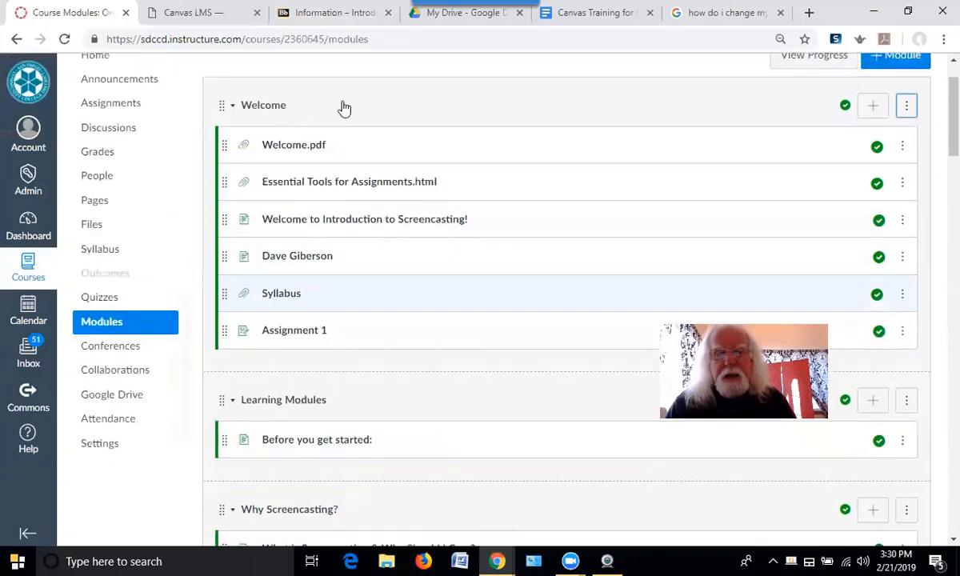
{"action": "scroll", "coordinate": [450, 321], "scroll_direction": "down", "scroll_amount": 2}
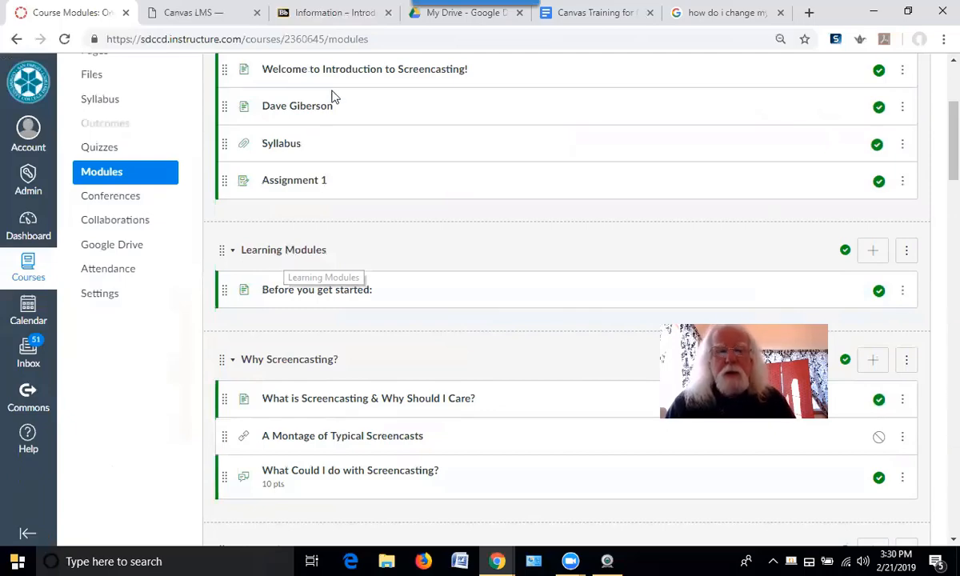
{"action": "left_click", "coordinate": [332, 12]}
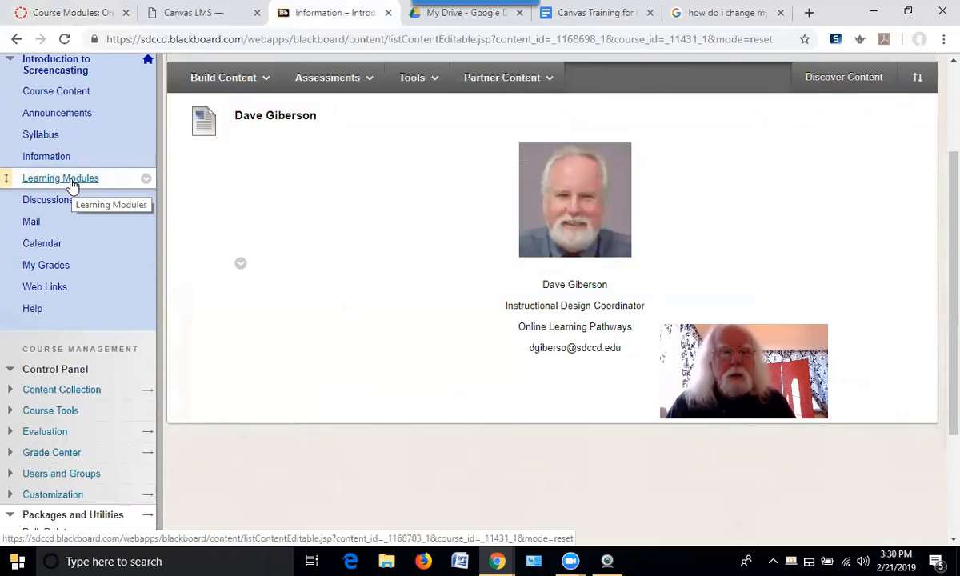
{"action": "left_click", "coordinate": [70, 179]}
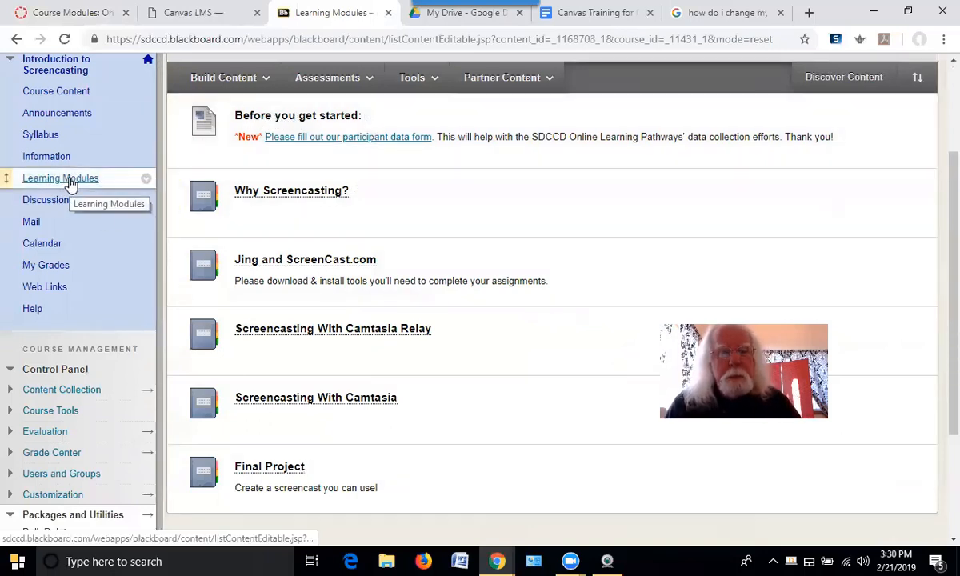
{"action": "left_click", "coordinate": [80, 14]}
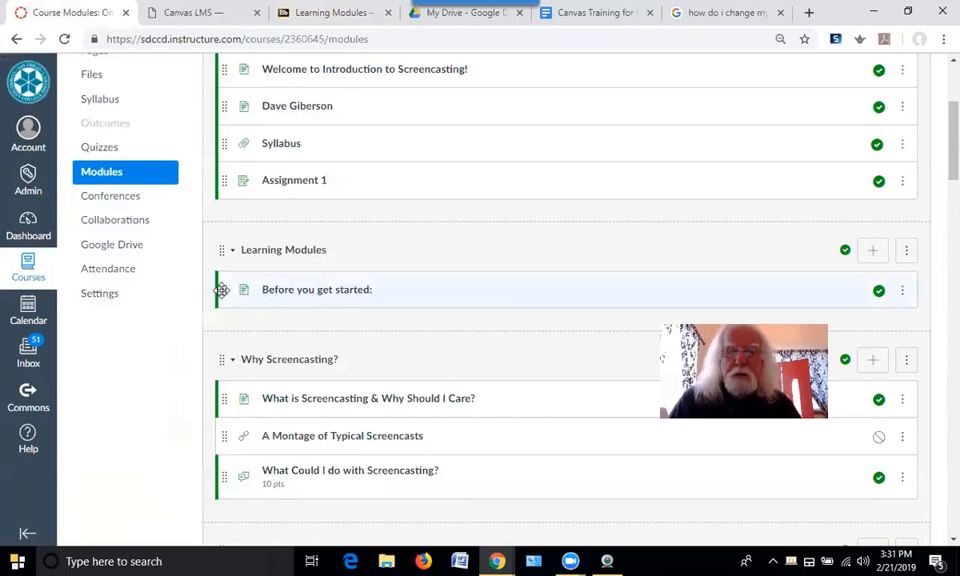
Move the "Before you get started:" page into the Welcome module directly above Assignment 1, and delete the emptied Learning Modules module
{"action": "left_click_drag", "start_coordinate": [221, 290], "coordinate": [240, 180]}
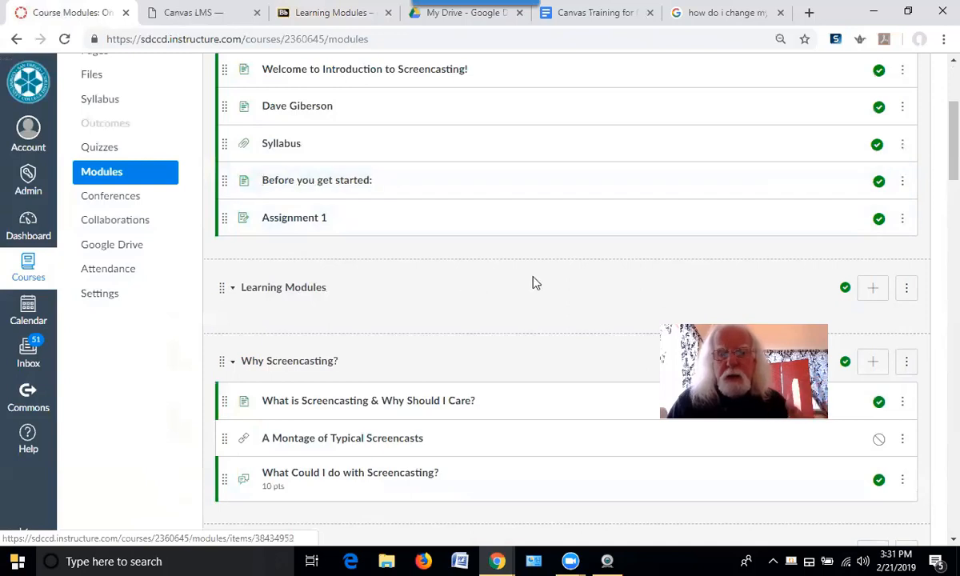
{"action": "left_click", "coordinate": [906, 290]}
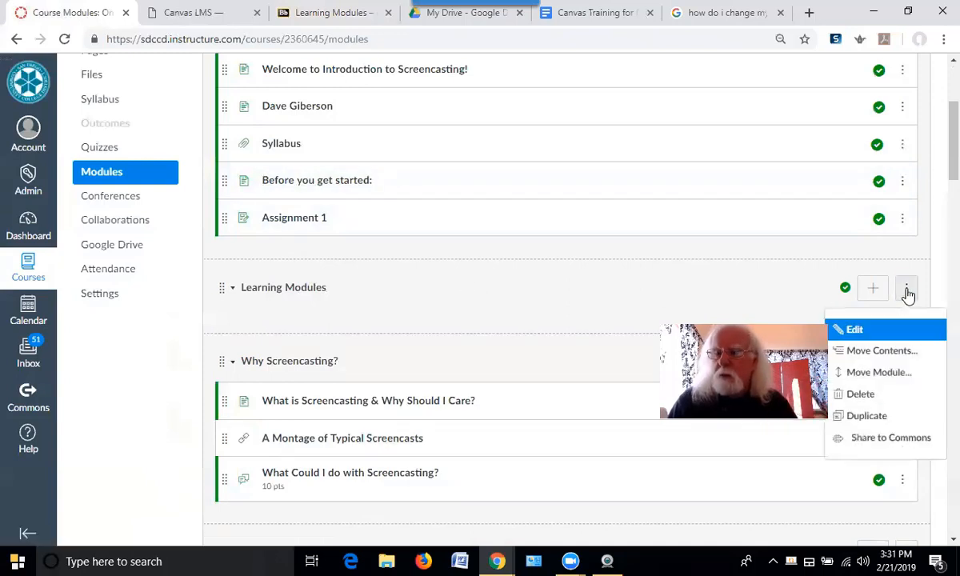
{"action": "left_click", "coordinate": [898, 396]}
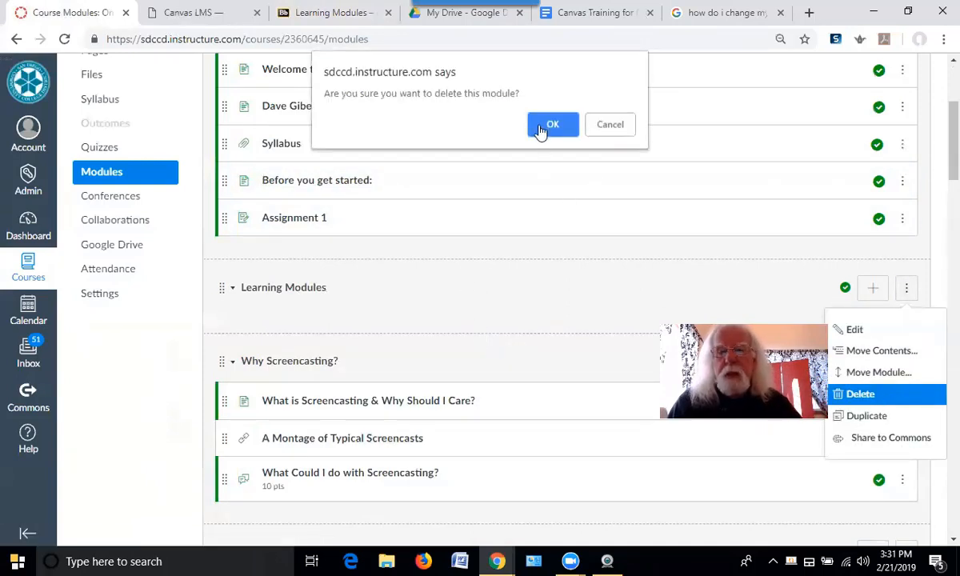
{"action": "left_click", "coordinate": [551, 124]}
Review the Why Screencasting? module, and read through the matching Why Screencasting? learning module in Blackboard
{"action": "scroll", "coordinate": [320, 224], "scroll_direction": "down", "scroll_amount": 3}
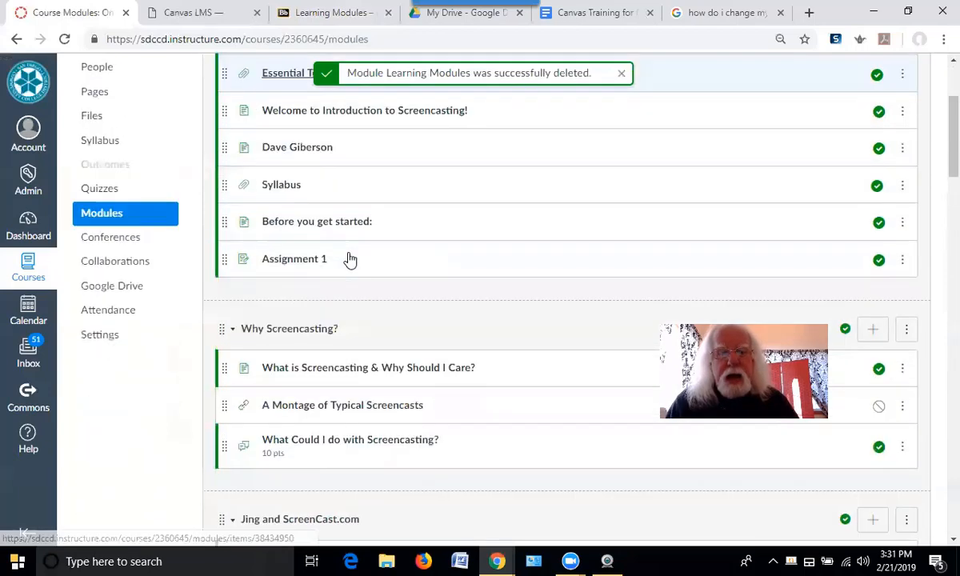
{"action": "scroll", "coordinate": [350, 259], "scroll_direction": "down", "scroll_amount": 4}
{"action": "scroll", "coordinate": [350, 253], "scroll_direction": "up", "scroll_amount": 2}
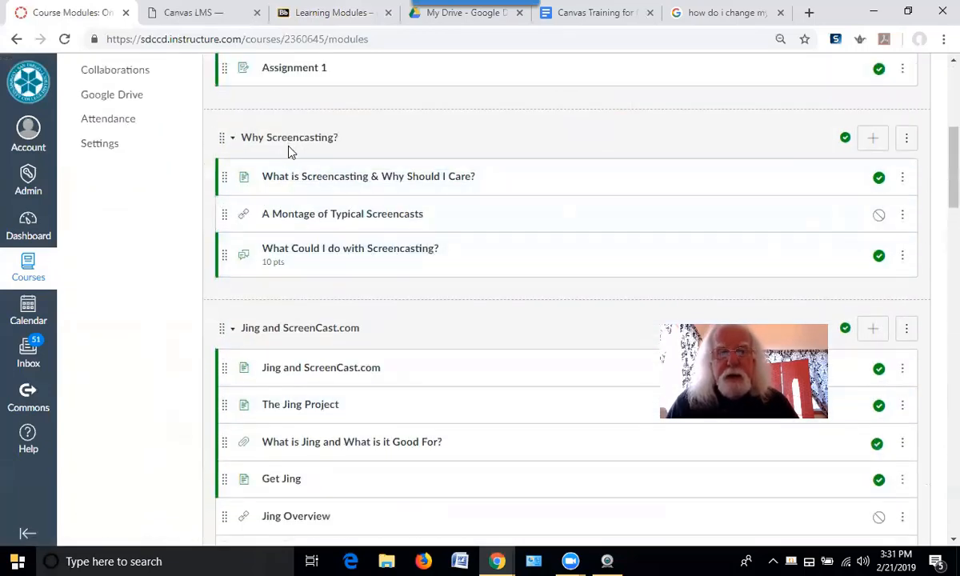
{"action": "left_click", "coordinate": [332, 13]}
{"action": "left_click", "coordinate": [328, 77]}
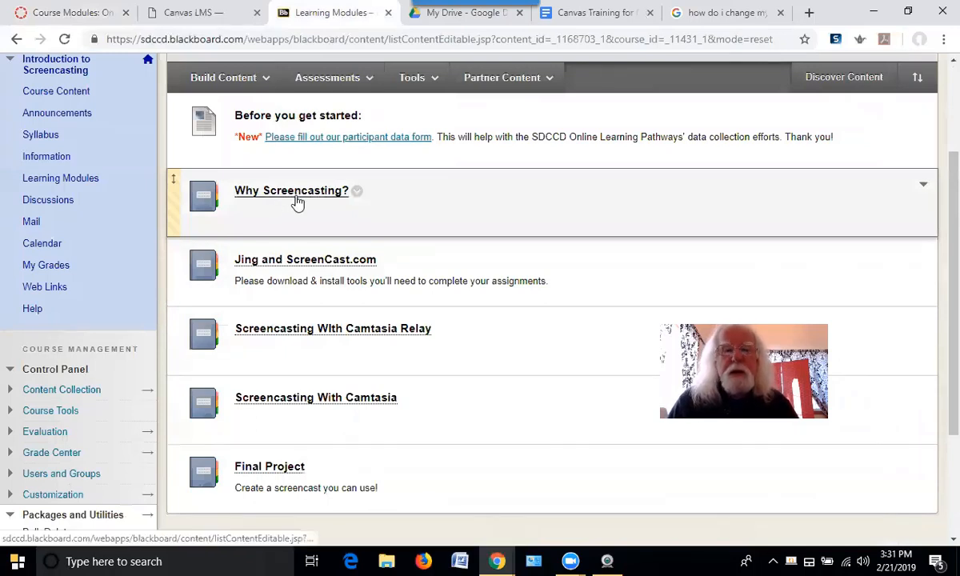
{"action": "left_click", "coordinate": [297, 201]}
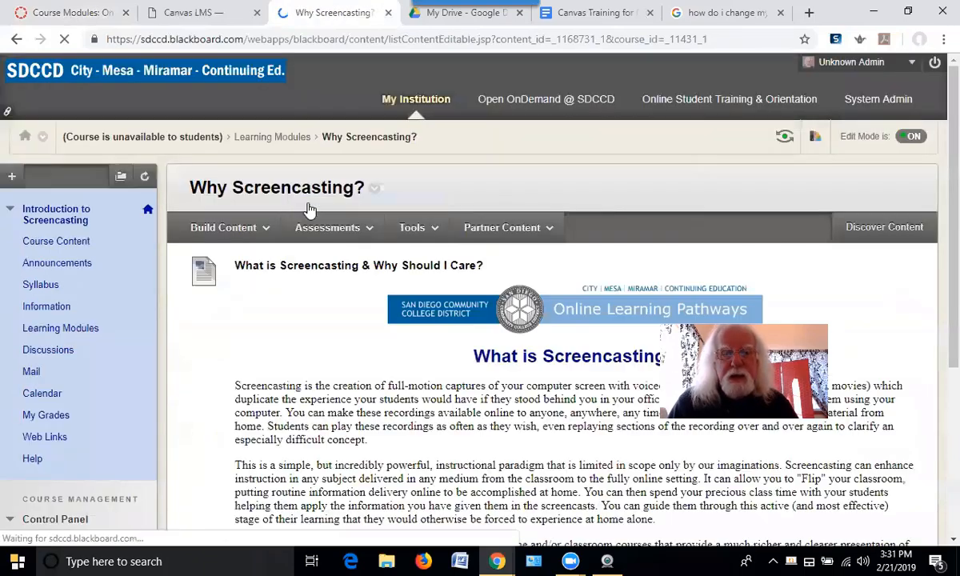
{"action": "scroll", "coordinate": [349, 299], "scroll_direction": "down", "scroll_amount": 2}
{"action": "scroll", "coordinate": [350, 299], "scroll_direction": "down", "scroll_amount": 2}
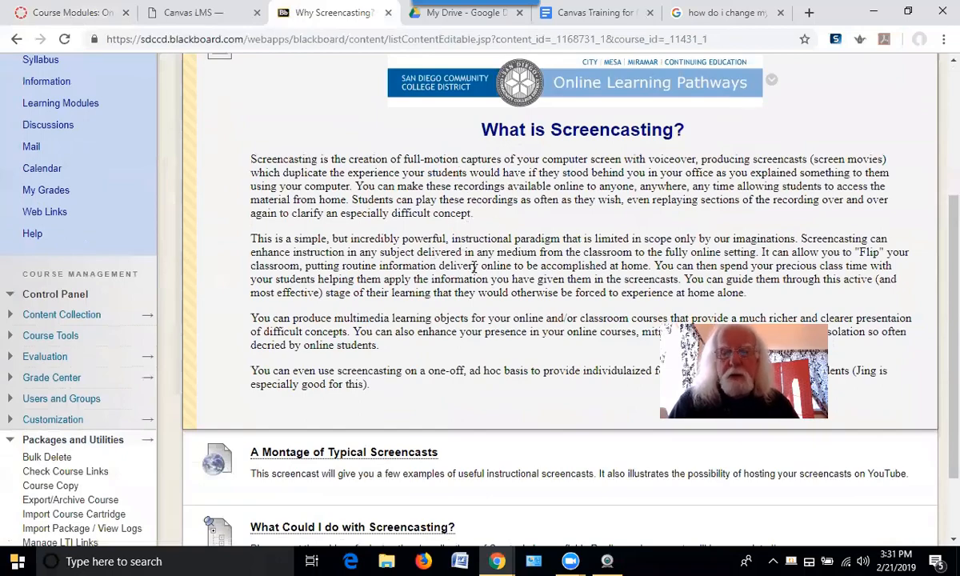
{"action": "scroll", "coordinate": [472, 253], "scroll_direction": "down", "scroll_amount": 2}
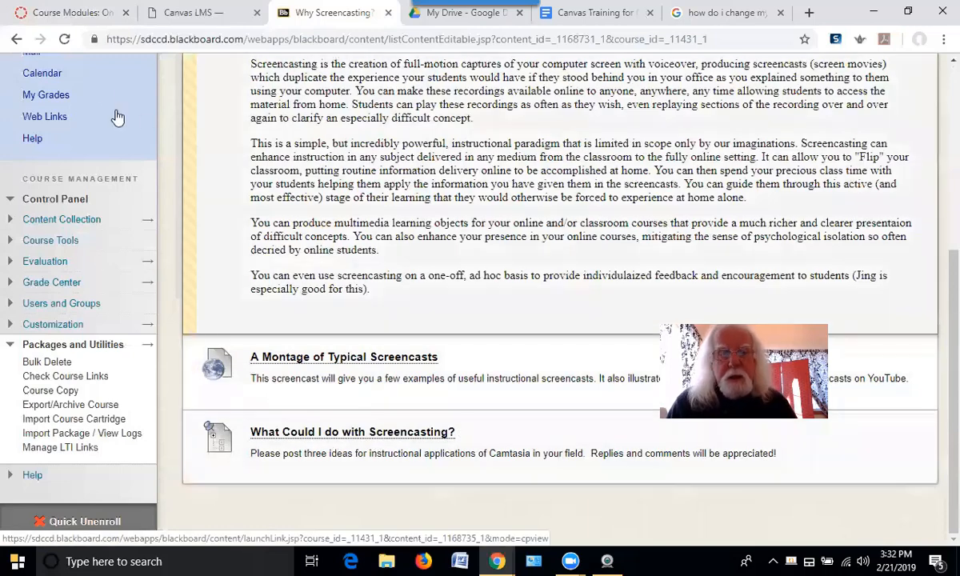
Compare the items of the Why Screencasting? module in Canvas with the Blackboard version, collapsing and re-expanding the Canvas module
{"action": "left_click", "coordinate": [85, 12]}
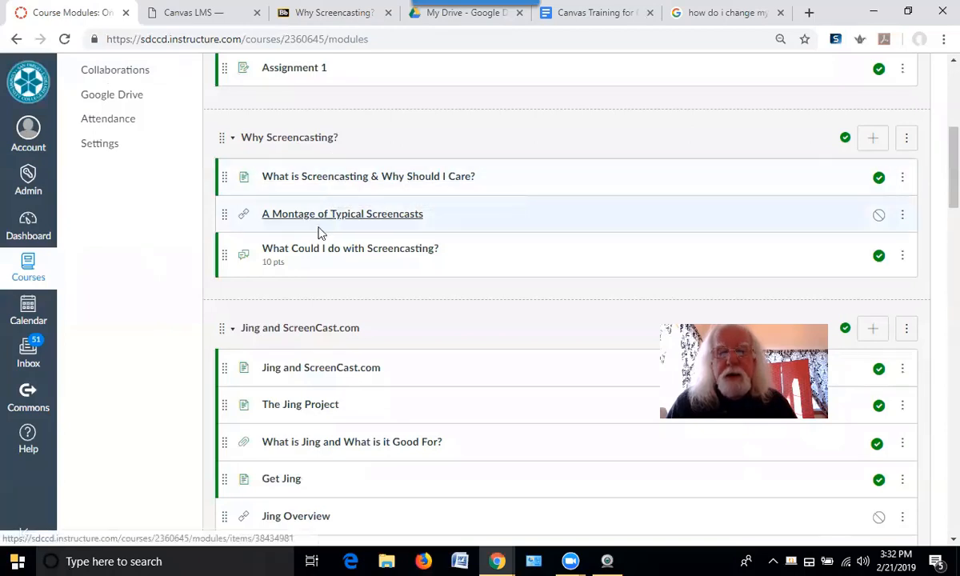
{"action": "left_click", "coordinate": [235, 143]}
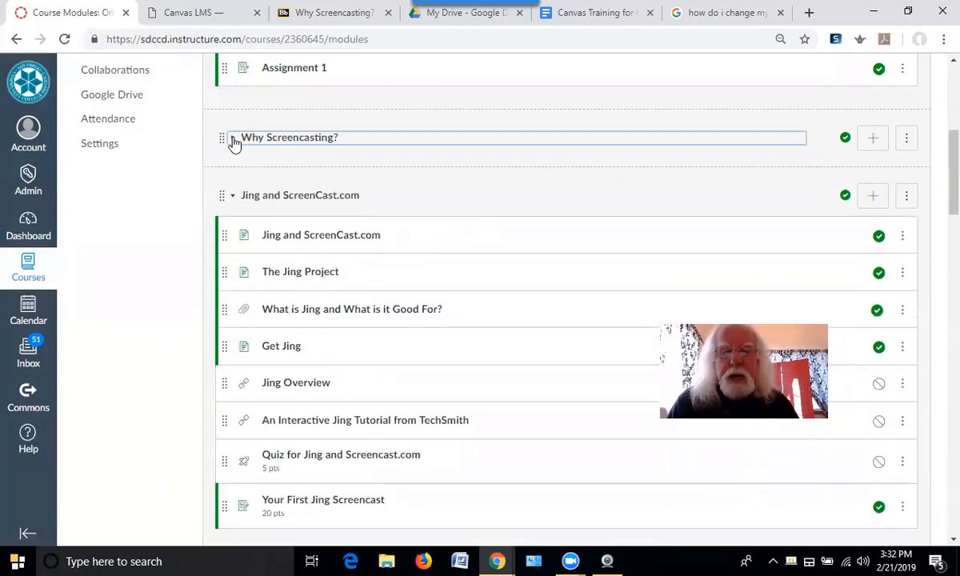
{"action": "left_click", "coordinate": [234, 142]}
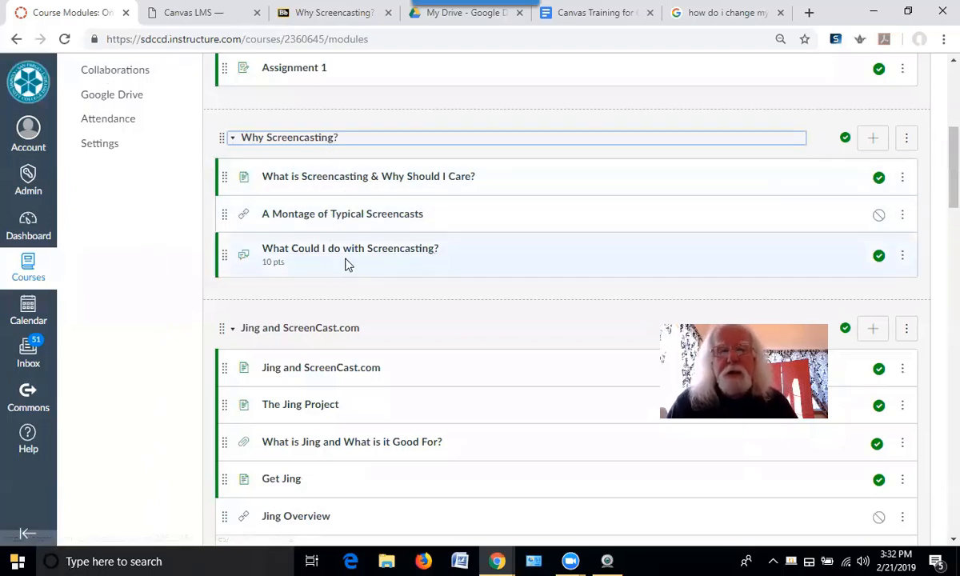
{"action": "left_click", "coordinate": [331, 22]}
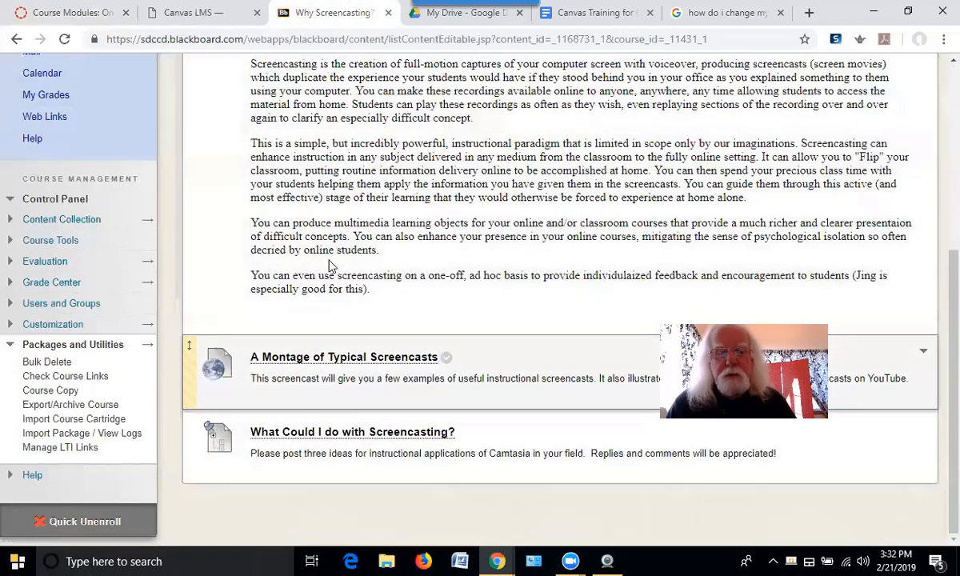
{"action": "scroll", "coordinate": [306, 237], "scroll_direction": "up", "scroll_amount": 4}
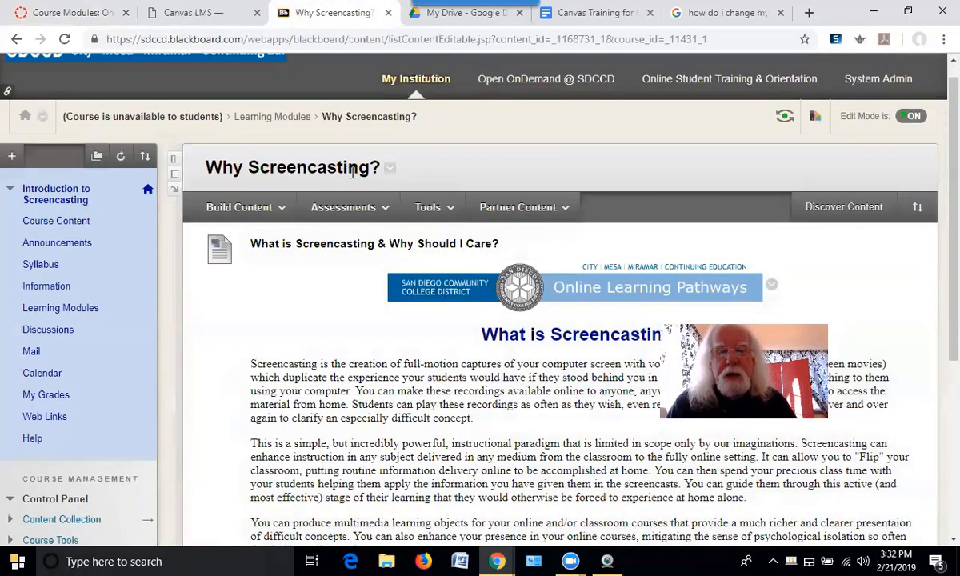
{"action": "left_click", "coordinate": [102, 18]}
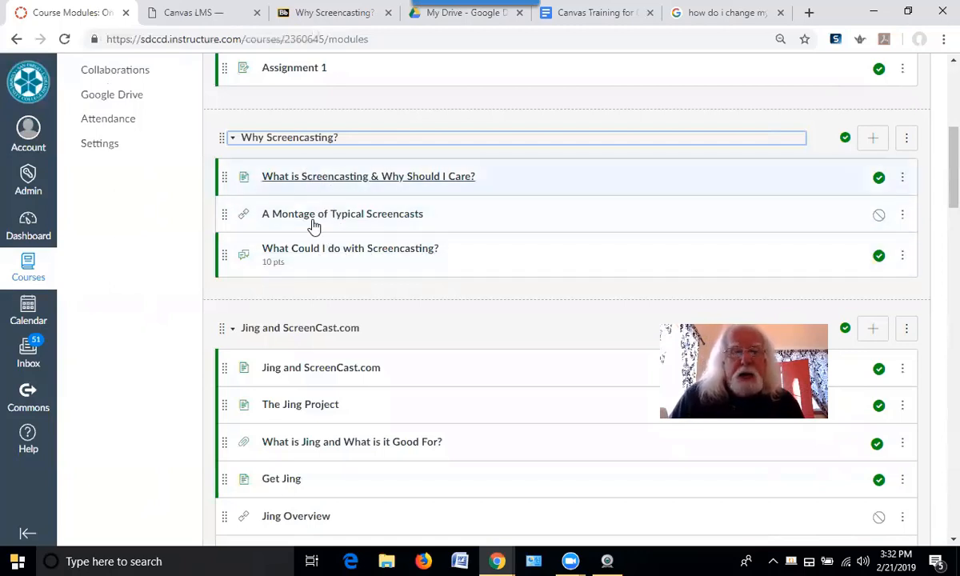
View the "What Could I do with Screencasting?" discussion and examine its reply editor
{"action": "left_click", "coordinate": [349, 254]}
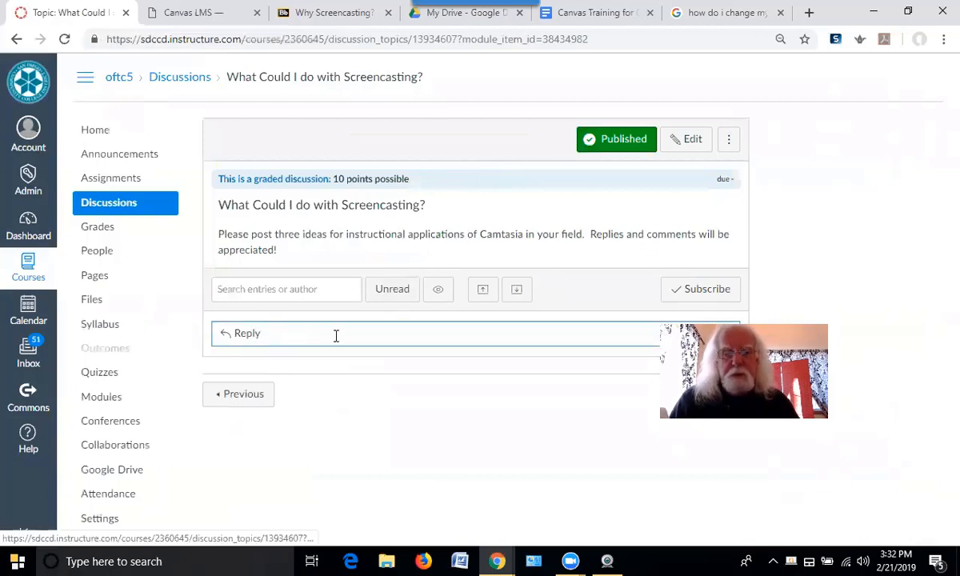
{"action": "left_click", "coordinate": [452, 333]}
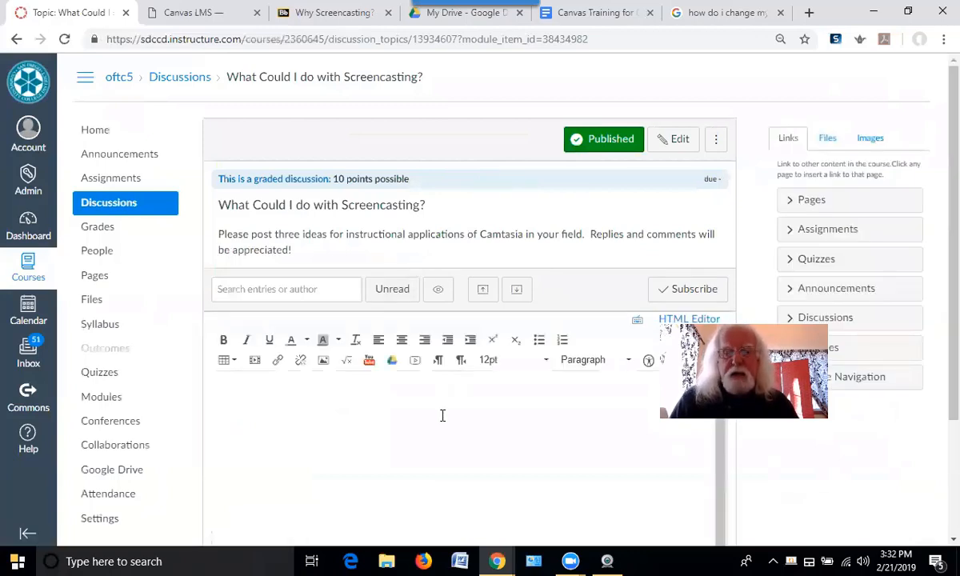
{"action": "scroll", "coordinate": [496, 397], "scroll_direction": "down", "scroll_amount": 2}
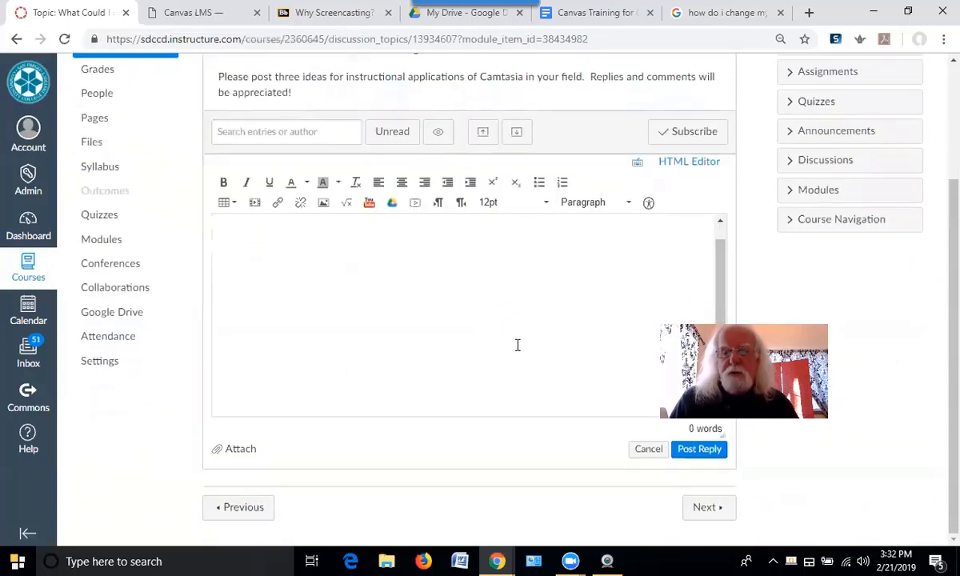
{"action": "scroll", "coordinate": [514, 354], "scroll_direction": "up", "scroll_amount": 2}
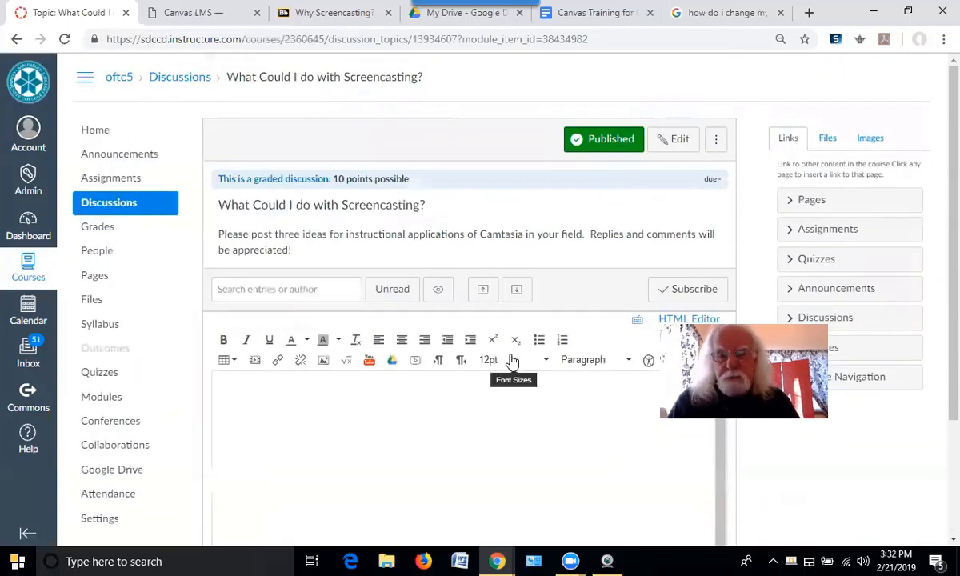
{"action": "scroll", "coordinate": [510, 360], "scroll_direction": "down", "scroll_amount": 2}
{"action": "scroll", "coordinate": [511, 354], "scroll_direction": "up", "scroll_amount": 2}
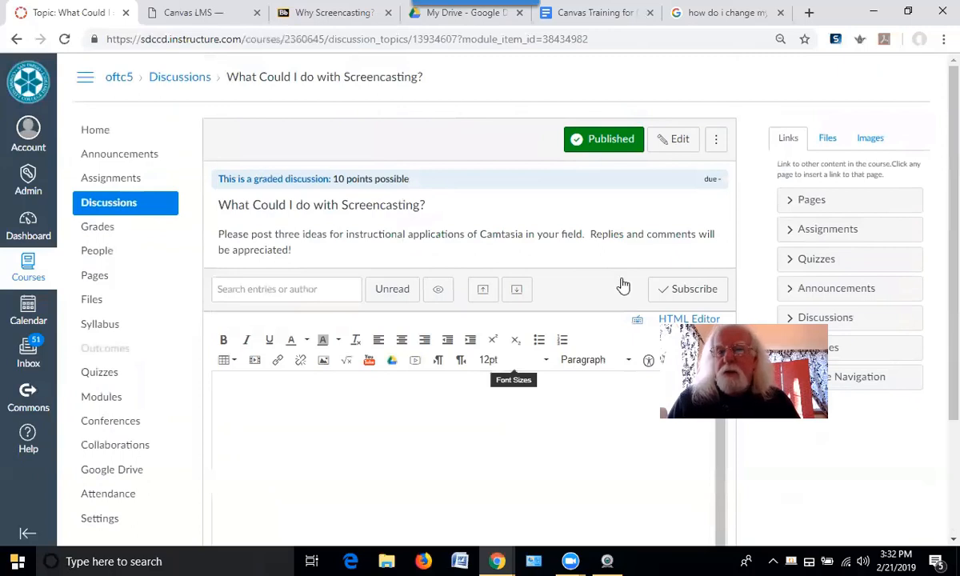
Examine the edit settings of the "What Could I do with Screencasting?" discussion, and return to Modules without saving
{"action": "left_click", "coordinate": [677, 142]}
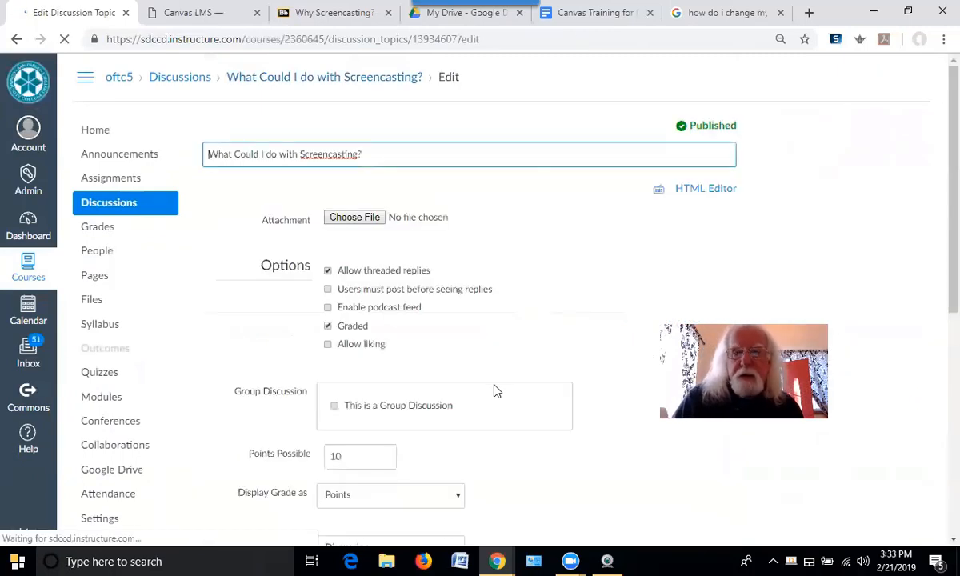
{"action": "scroll", "coordinate": [497, 387], "scroll_direction": "down", "scroll_amount": 2}
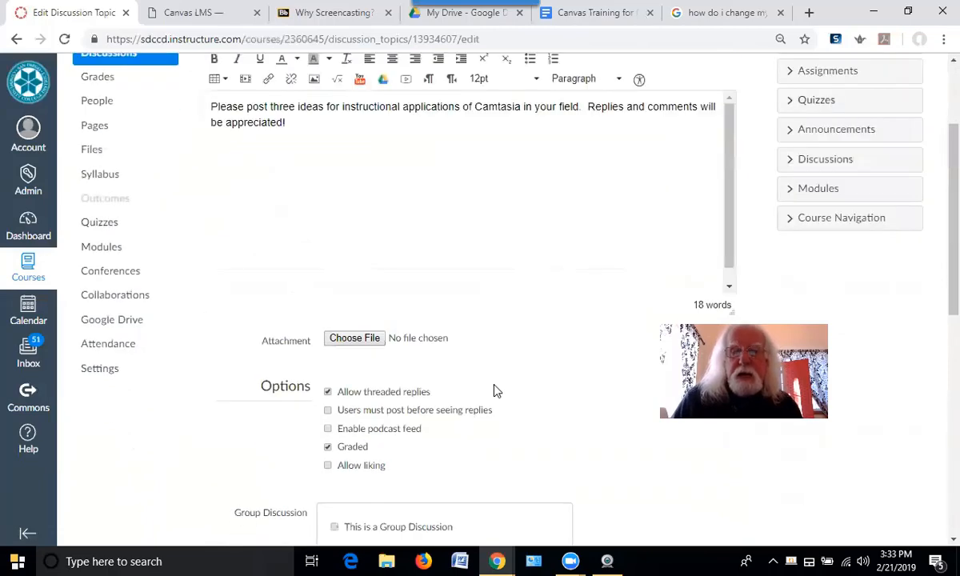
{"action": "scroll", "coordinate": [495, 386], "scroll_direction": "down", "scroll_amount": 4}
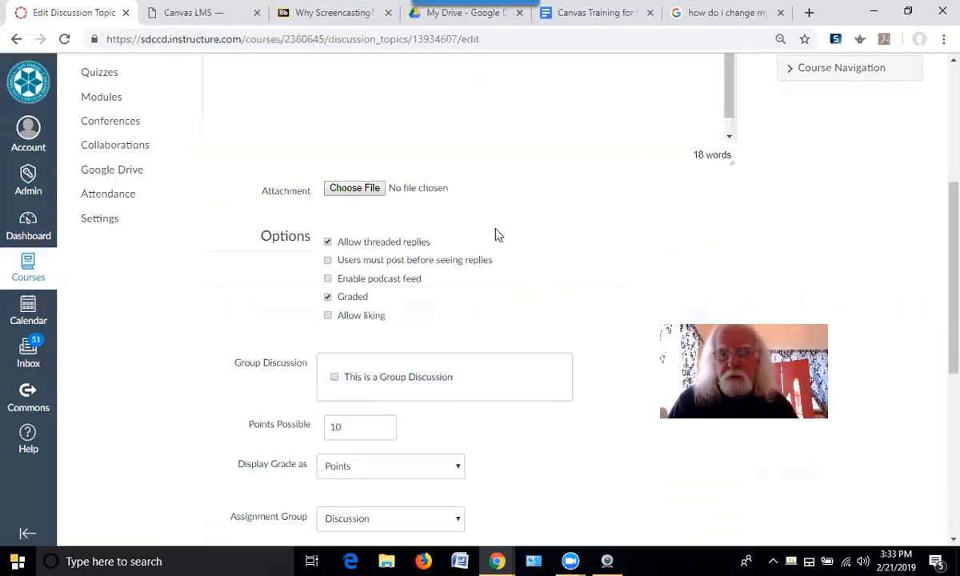
{"action": "scroll", "coordinate": [936, 176], "scroll_direction": "up", "scroll_amount": 4}
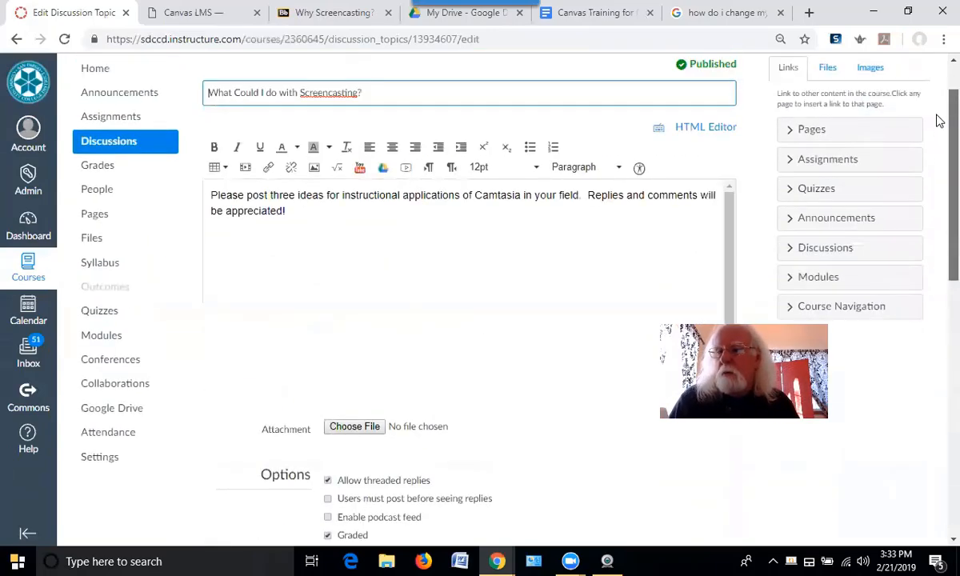
{"action": "scroll", "coordinate": [938, 120], "scroll_direction": "down", "scroll_amount": 2}
{"action": "scroll", "coordinate": [938, 128], "scroll_direction": "up", "scroll_amount": 3}
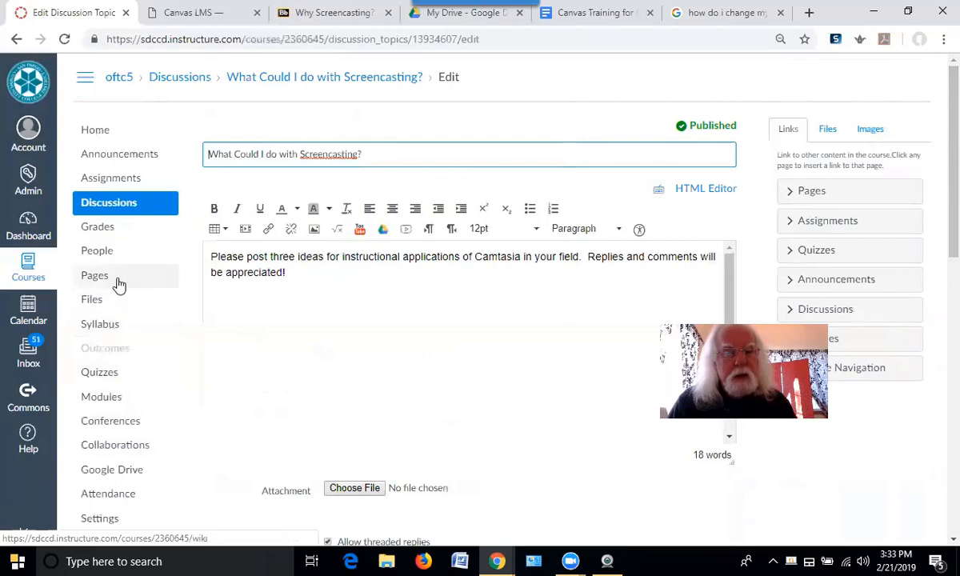
{"action": "left_click", "coordinate": [101, 401]}
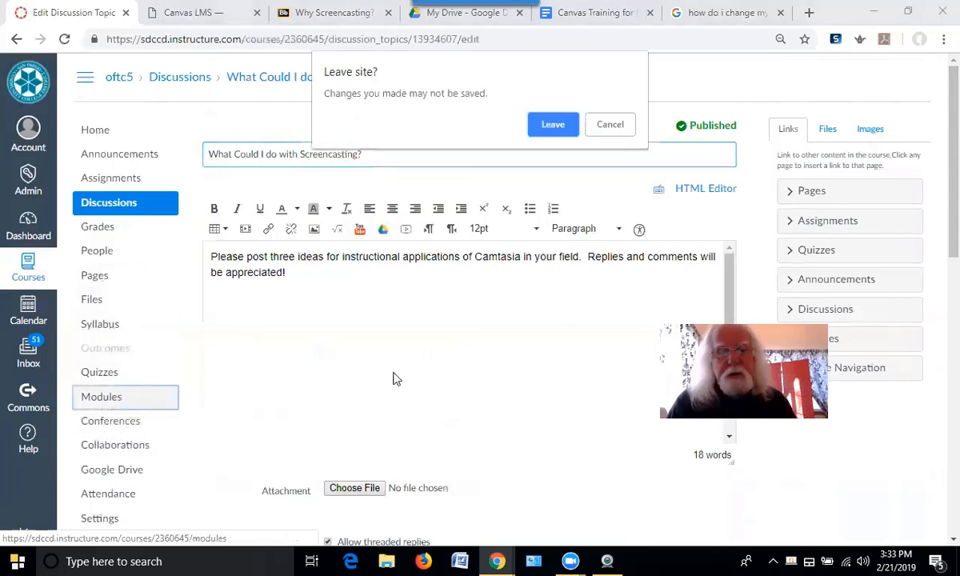
{"action": "left_click", "coordinate": [552, 128]}
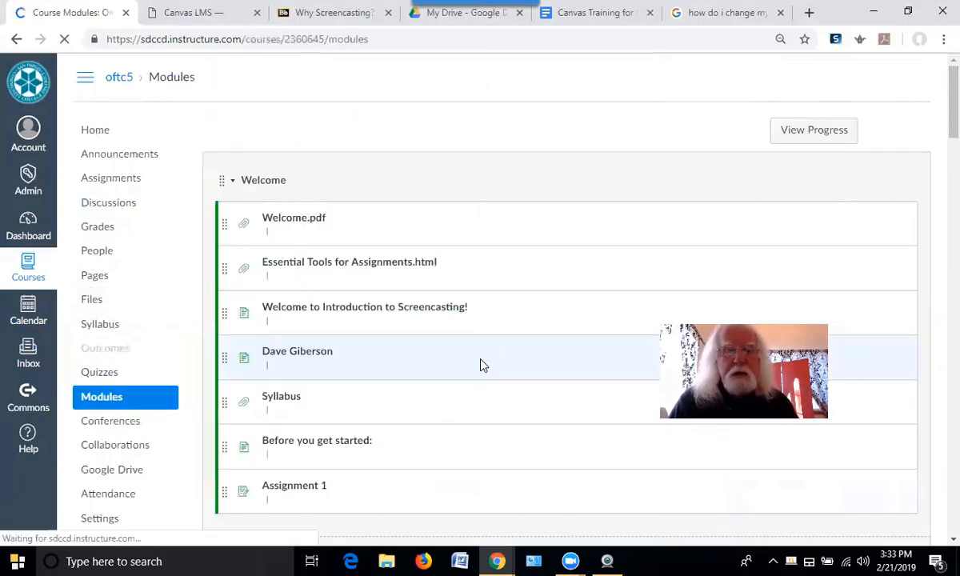
Review the remaining modules from Why Screencasting? and Jing and ScreenCast.com through Final Project and Screencasting Resources
{"action": "scroll", "coordinate": [480, 364], "scroll_direction": "down", "scroll_amount": 9}
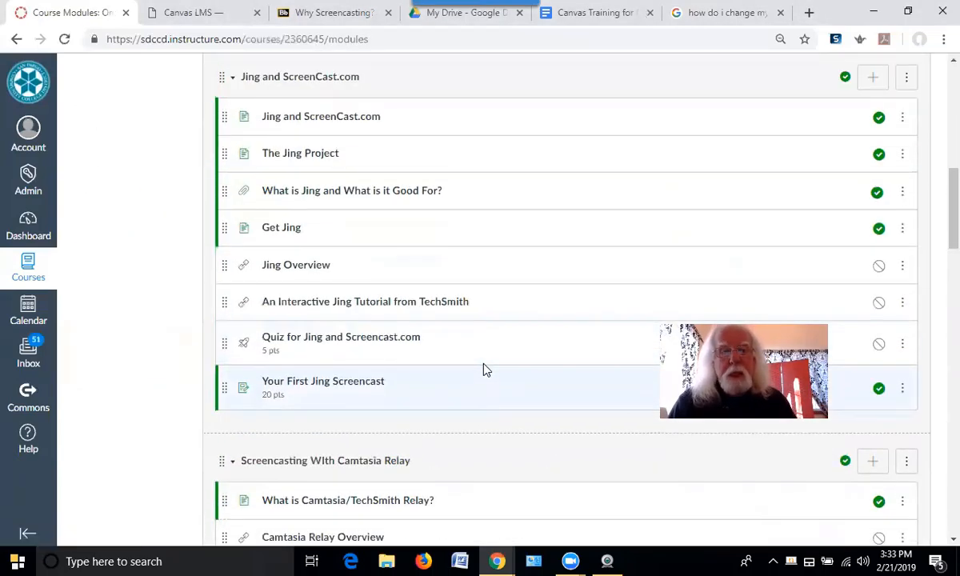
{"action": "scroll", "coordinate": [484, 364], "scroll_direction": "up", "scroll_amount": 3}
{"action": "scroll", "coordinate": [490, 359], "scroll_direction": "down", "scroll_amount": 3}
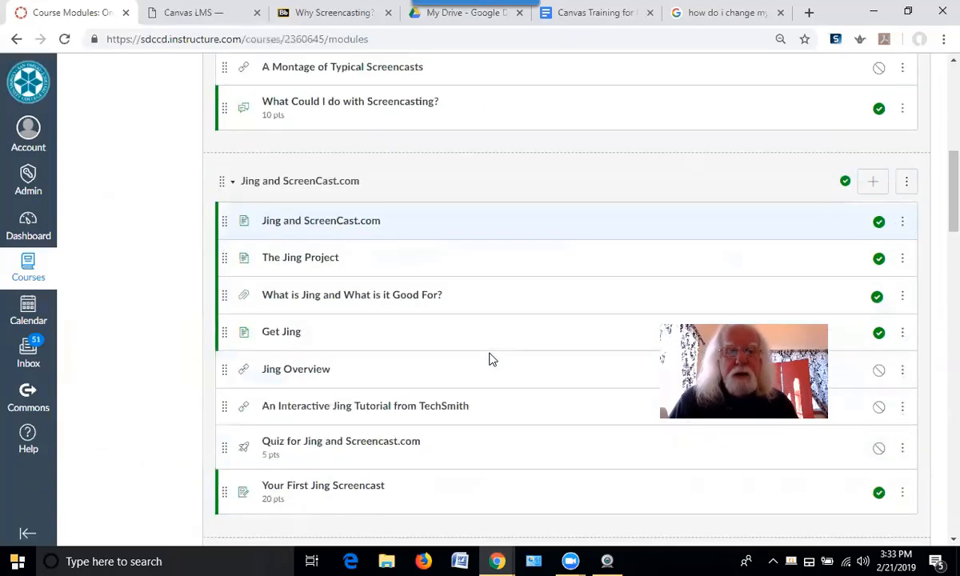
{"action": "scroll", "coordinate": [422, 256], "scroll_direction": "up", "scroll_amount": 3}
{"action": "scroll", "coordinate": [422, 268], "scroll_direction": "up", "scroll_amount": 1}
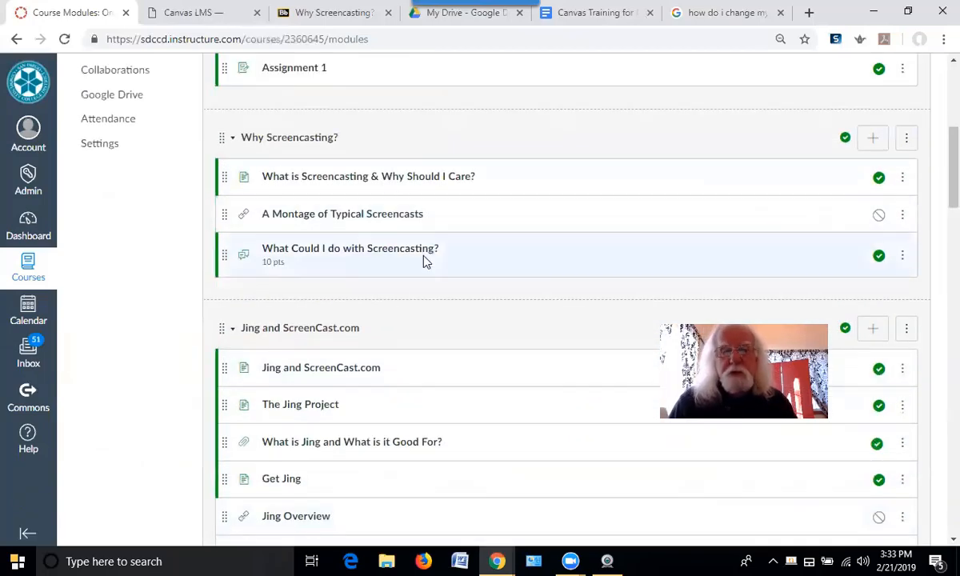
{"action": "scroll", "coordinate": [464, 401], "scroll_direction": "down", "scroll_amount": 3}
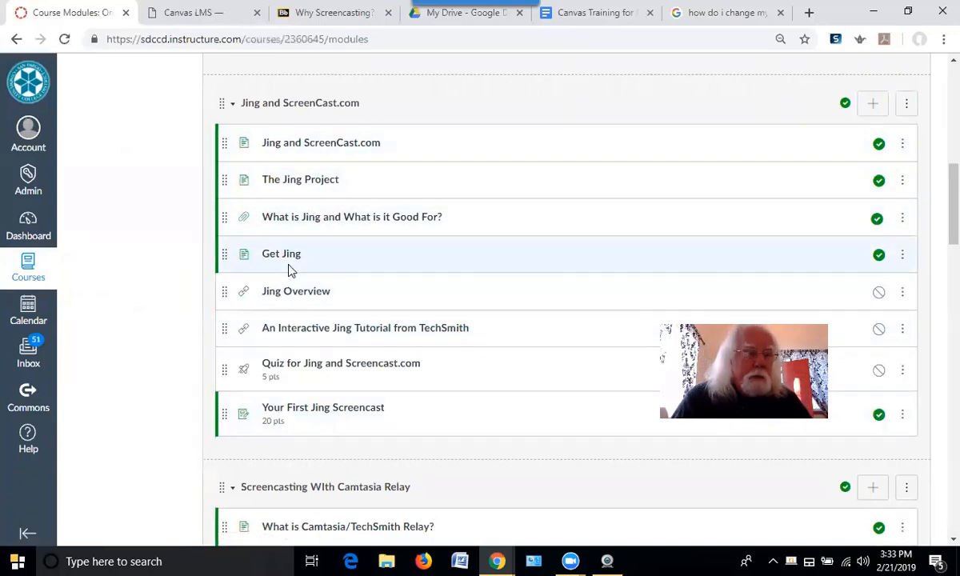
{"action": "scroll", "coordinate": [365, 415], "scroll_direction": "down", "scroll_amount": 1}
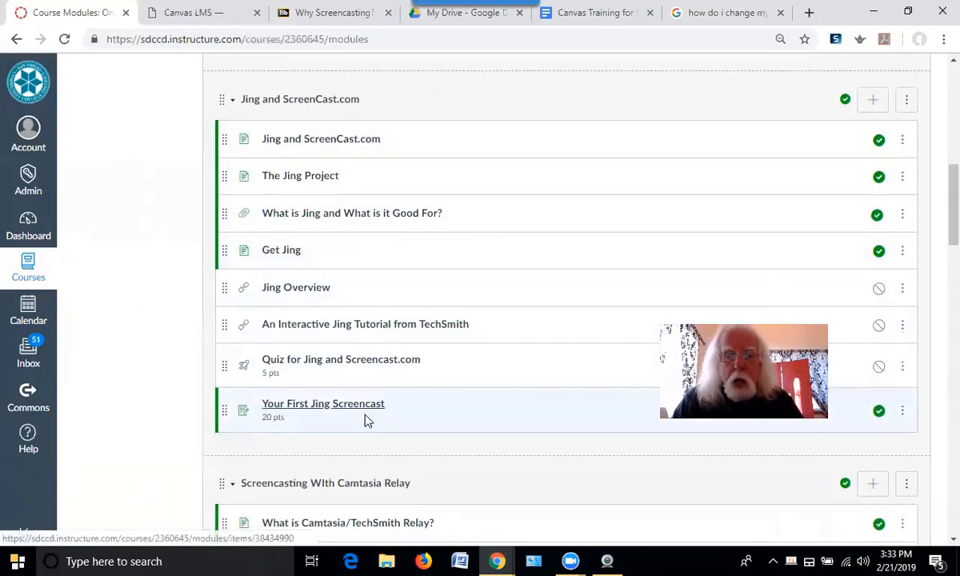
{"action": "scroll", "coordinate": [365, 420], "scroll_direction": "down", "scroll_amount": 4}
{"action": "scroll", "coordinate": [369, 424], "scroll_direction": "down", "scroll_amount": 3}
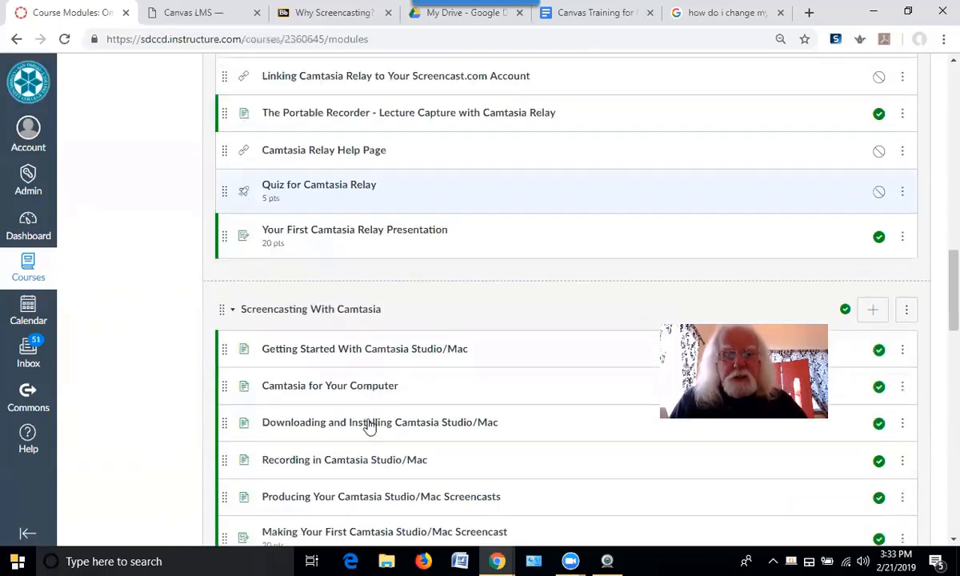
{"action": "scroll", "coordinate": [370, 425], "scroll_direction": "down", "scroll_amount": 6}
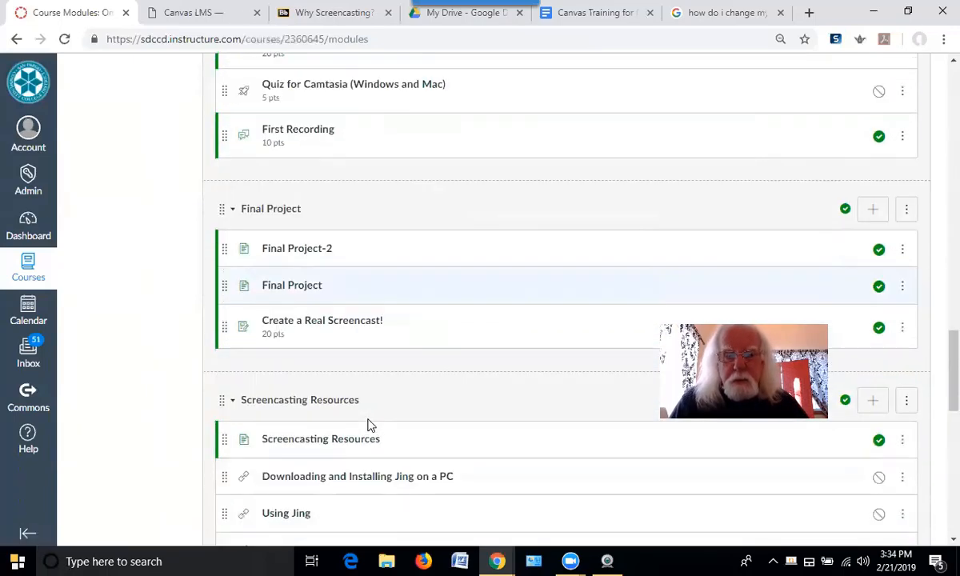
{"action": "scroll", "coordinate": [369, 426], "scroll_direction": "down", "scroll_amount": 1}
{"action": "scroll", "coordinate": [370, 426], "scroll_direction": "up", "scroll_amount": 15}
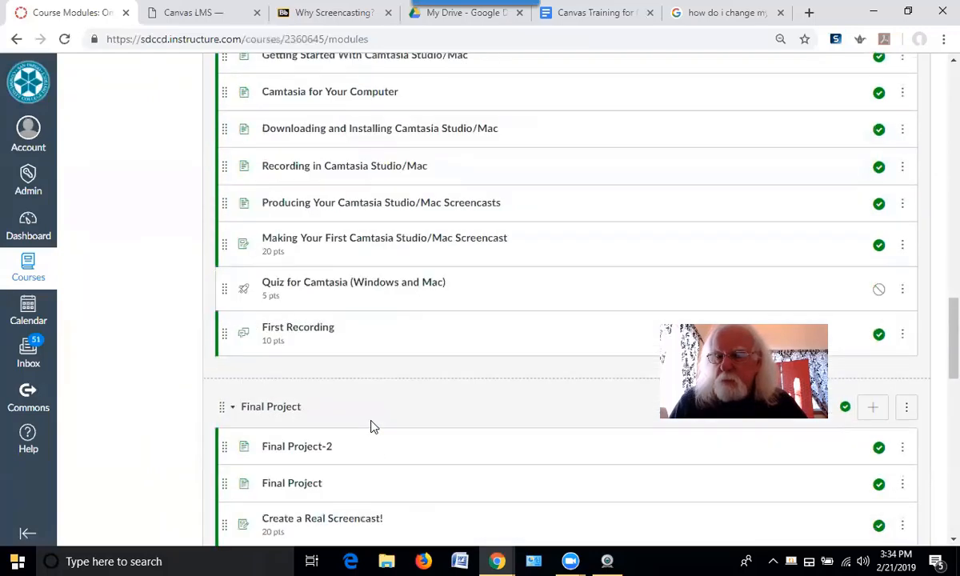
Review the whole module list from Welcome through Screencasting Resources, and return to the Welcome module
{"action": "scroll", "coordinate": [372, 429], "scroll_direction": "up", "scroll_amount": 3}
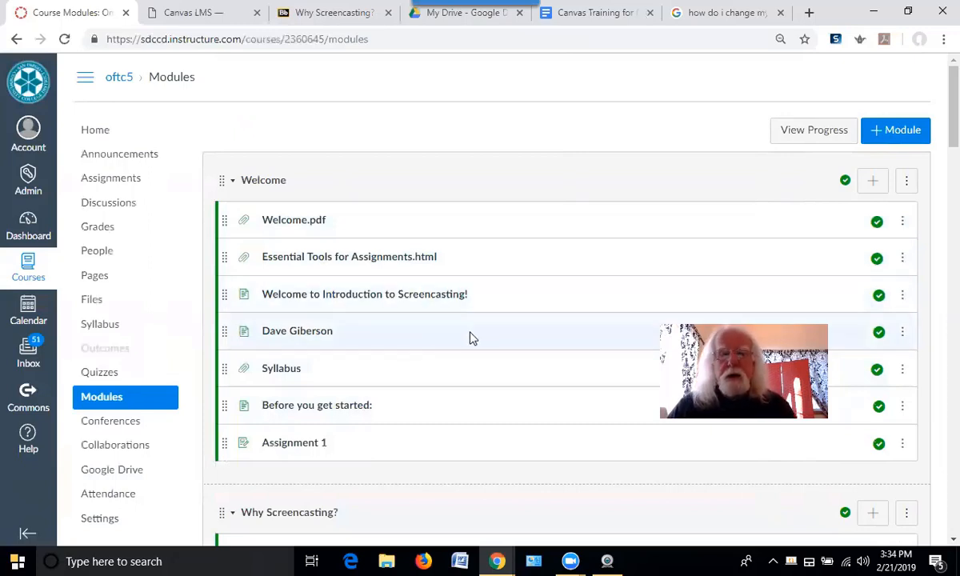
{"action": "scroll", "coordinate": [484, 342], "scroll_direction": "down", "scroll_amount": 4}
{"action": "scroll", "coordinate": [487, 344], "scroll_direction": "down", "scroll_amount": 7}
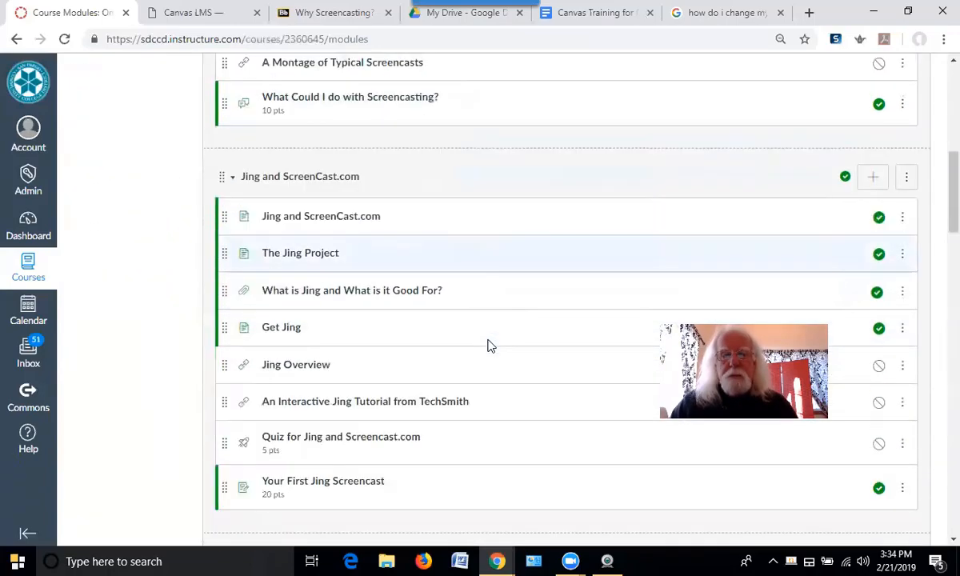
{"action": "scroll", "coordinate": [491, 345], "scroll_direction": "down", "scroll_amount": 5}
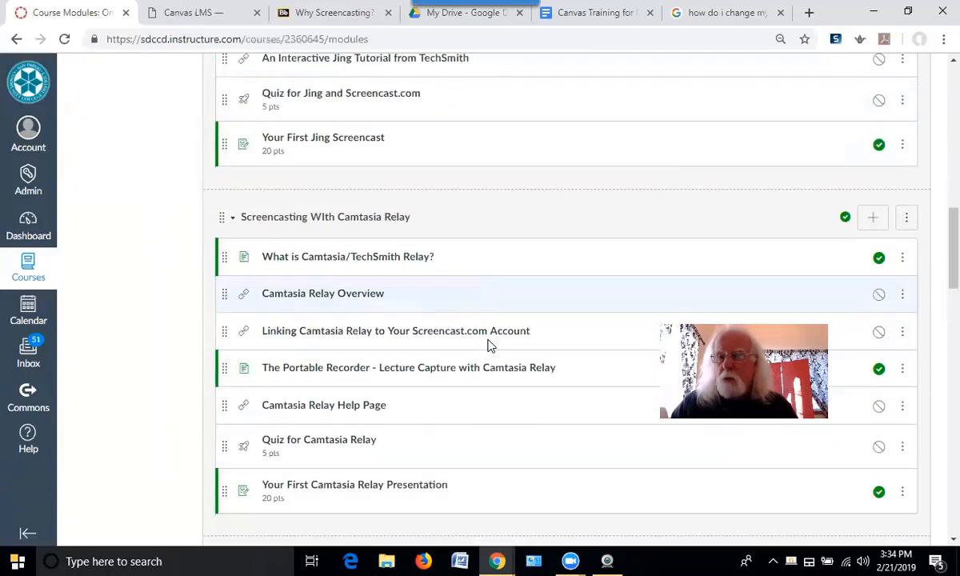
{"action": "scroll", "coordinate": [490, 346], "scroll_direction": "down", "scroll_amount": 6}
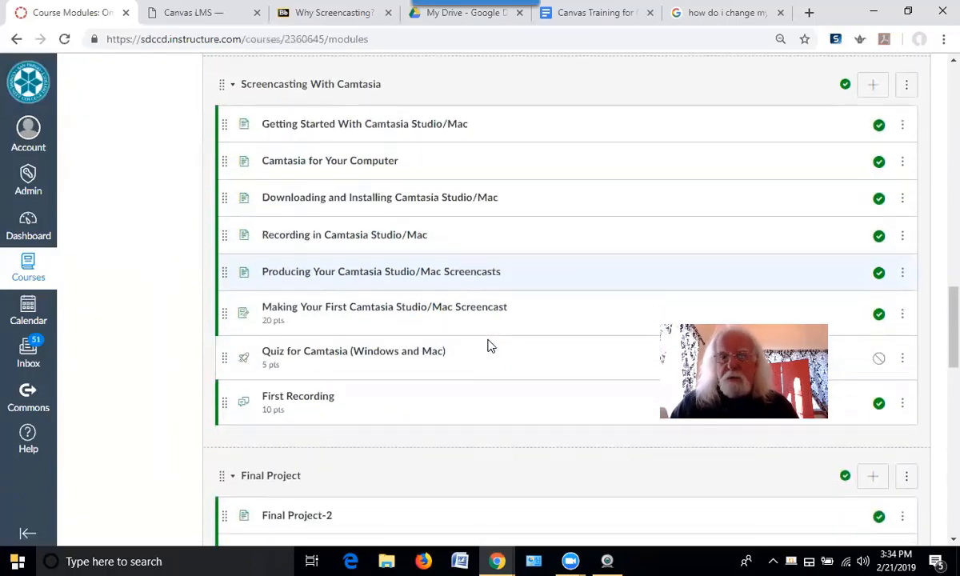
{"action": "scroll", "coordinate": [491, 346], "scroll_direction": "down", "scroll_amount": 8}
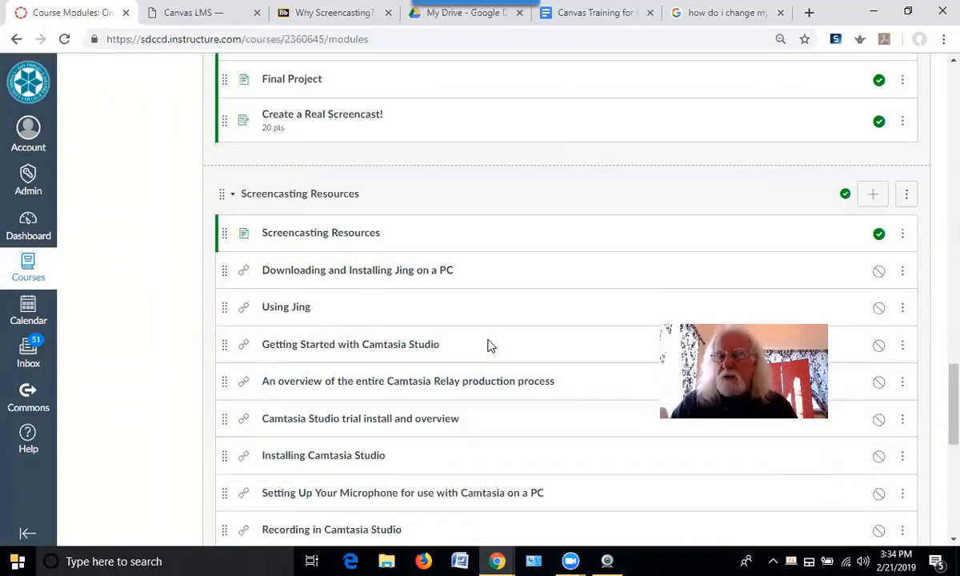
{"action": "scroll", "coordinate": [491, 346], "scroll_direction": "down", "scroll_amount": 2}
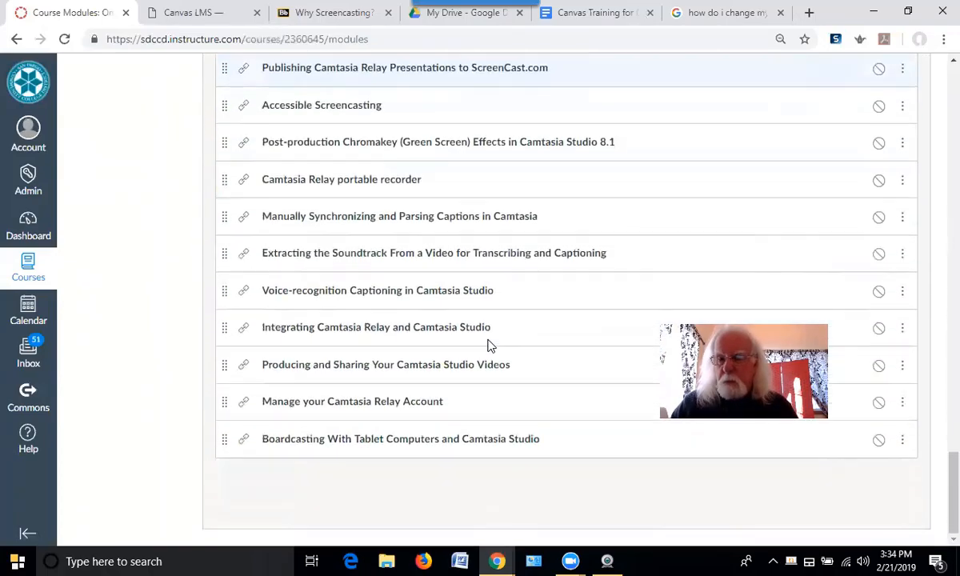
{"action": "scroll", "coordinate": [491, 346], "scroll_direction": "up", "scroll_amount": 14}
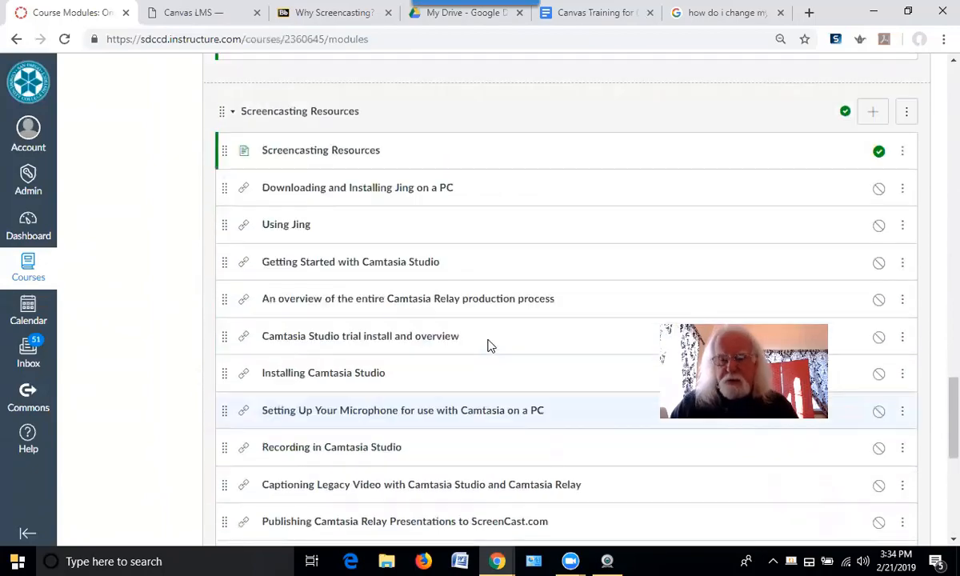
{"action": "scroll", "coordinate": [491, 345], "scroll_direction": "up", "scroll_amount": 15}
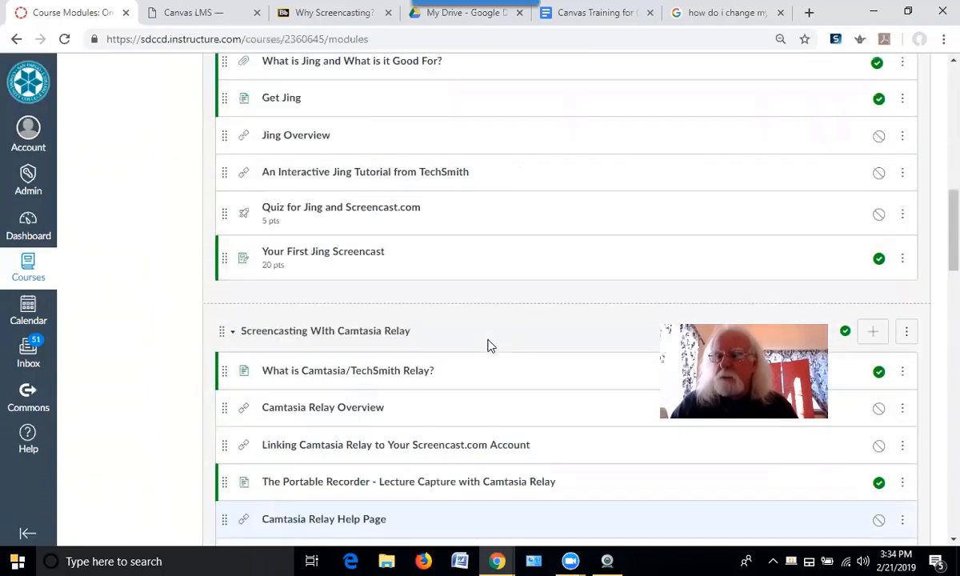
{"action": "scroll", "coordinate": [491, 346], "scroll_direction": "up", "scroll_amount": 4}
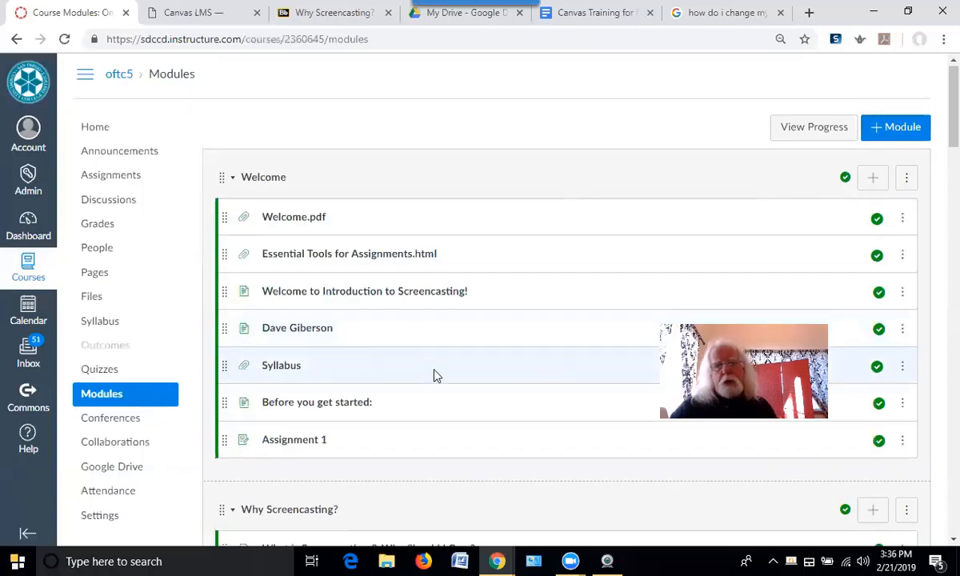
{"action": "scroll", "coordinate": [433, 374], "scroll_direction": "down", "scroll_amount": 10}
{"action": "scroll", "coordinate": [448, 397], "scroll_direction": "down", "scroll_amount": 3}
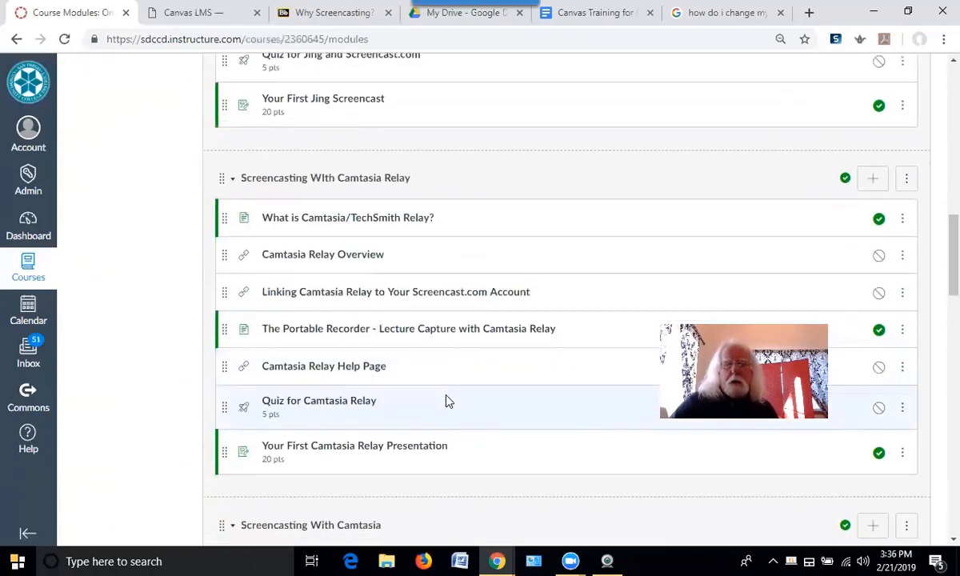
{"action": "scroll", "coordinate": [445, 400], "scroll_direction": "up", "scroll_amount": 9}
{"action": "scroll", "coordinate": [447, 410], "scroll_direction": "up", "scroll_amount": 6}
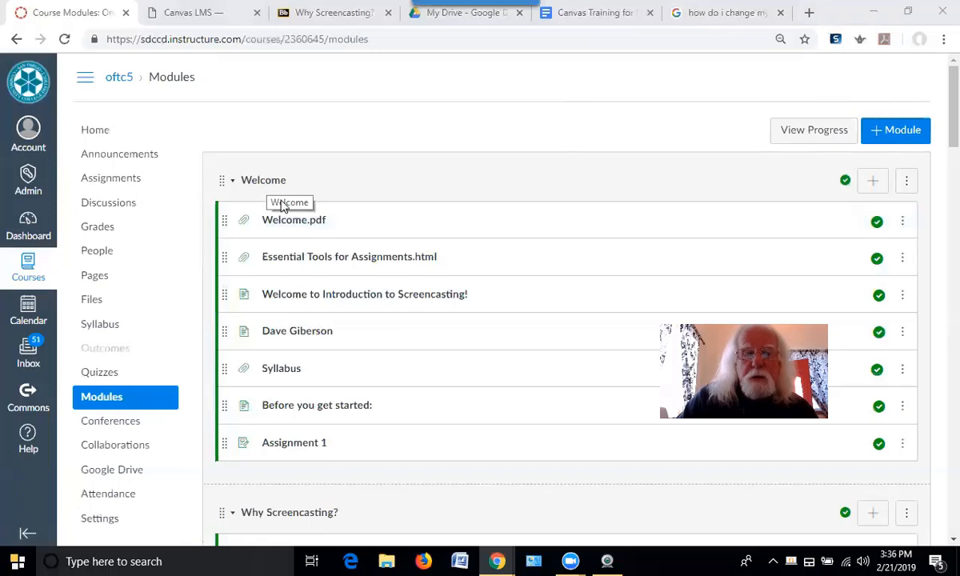
Read through Welcome.pdf from the Welcome module, and return to Modules
{"action": "left_click", "coordinate": [293, 227]}
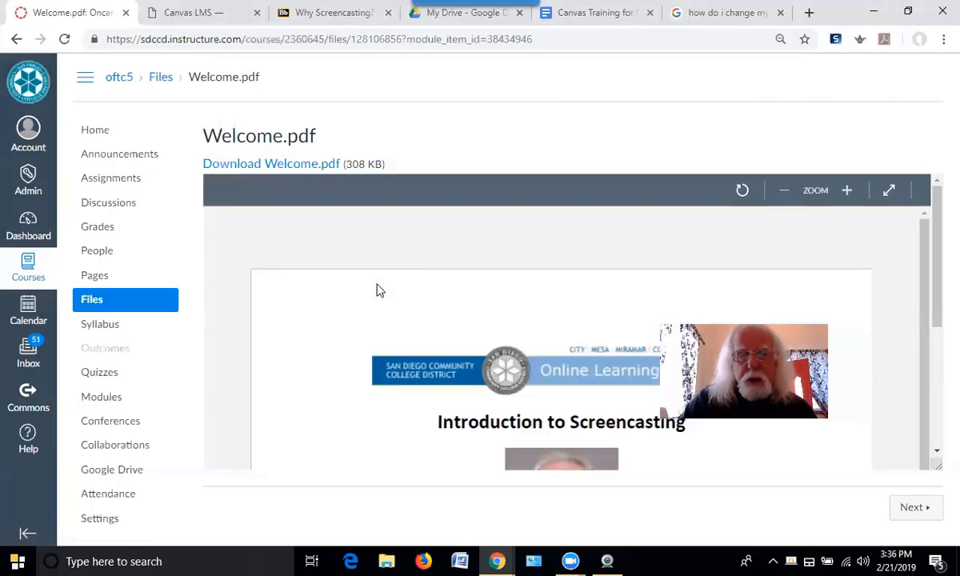
{"action": "scroll", "coordinate": [379, 292], "scroll_direction": "down", "scroll_amount": 4}
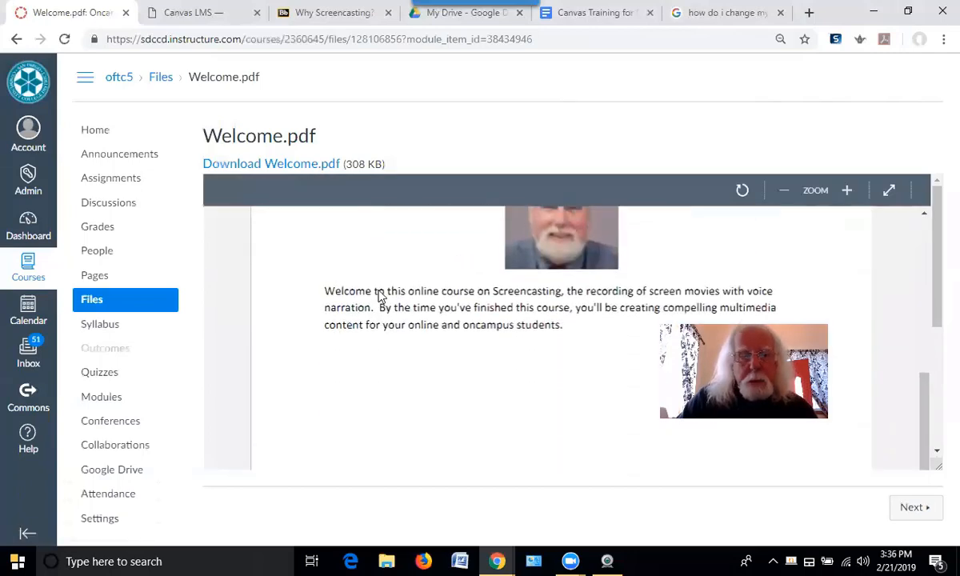
{"action": "scroll", "coordinate": [379, 296], "scroll_direction": "up", "scroll_amount": 2}
{"action": "left_click", "coordinate": [118, 402]}
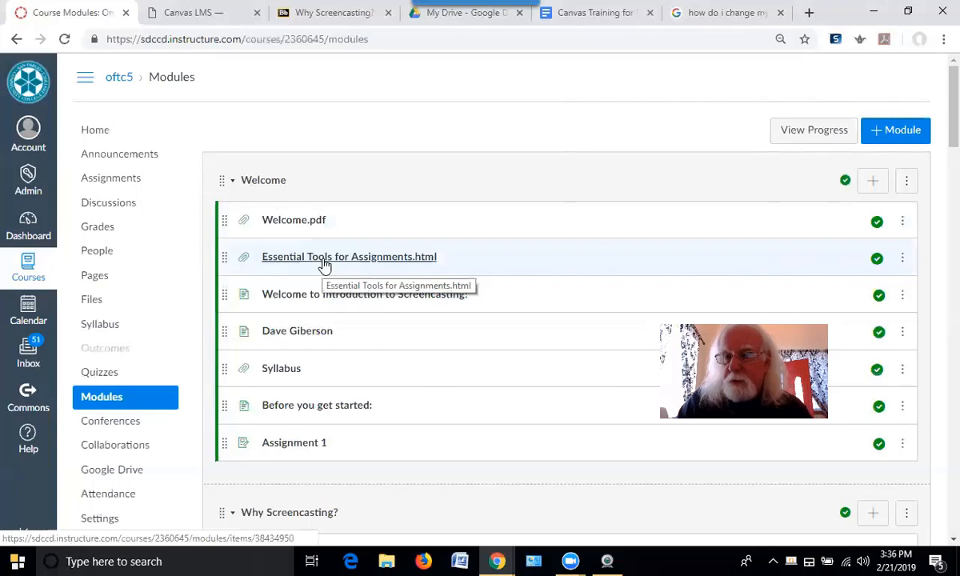
Page sequentially from Welcome.pdf to the "Welcome to Introduction to Screencasting!" page and back, and return to Modules
{"action": "left_click", "coordinate": [295, 220]}
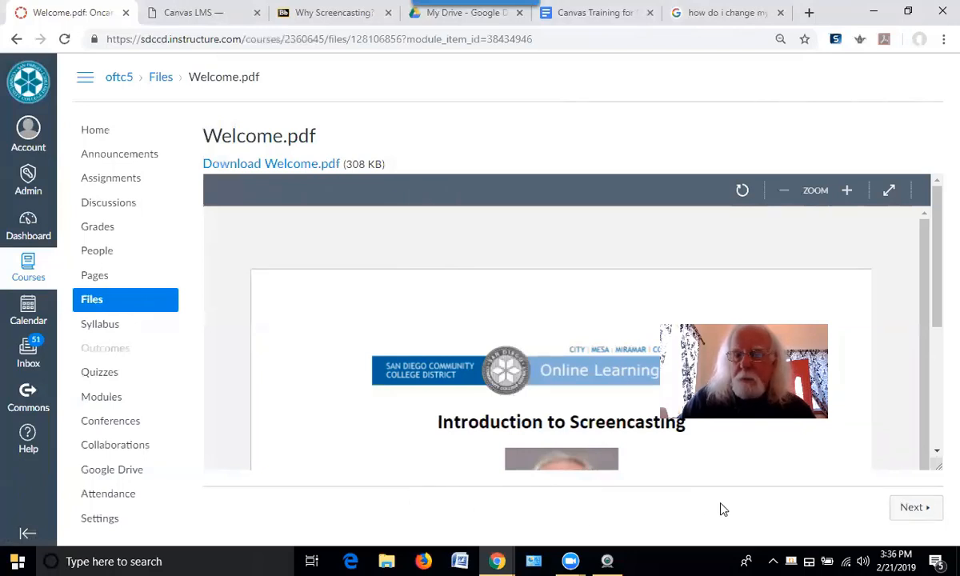
{"action": "left_click", "coordinate": [912, 516]}
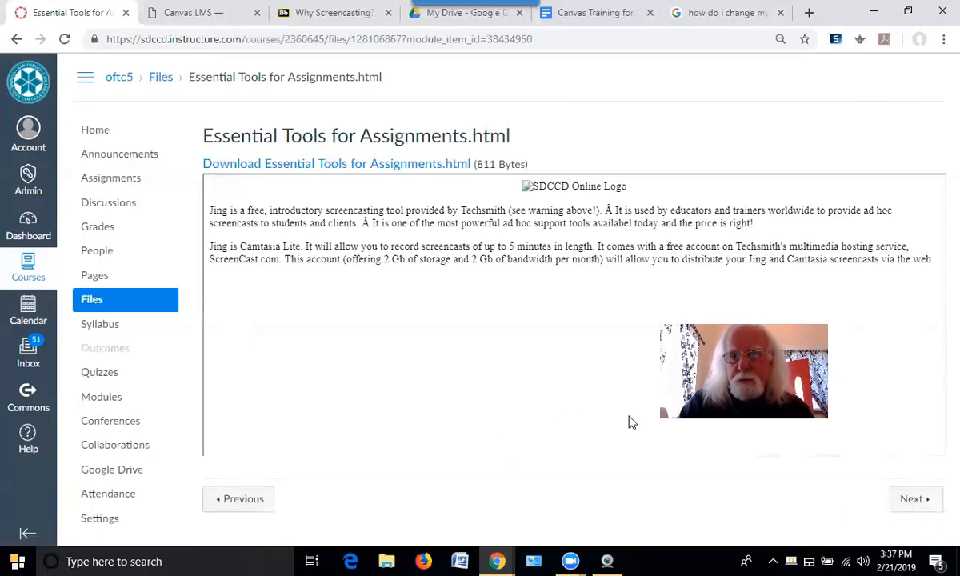
{"action": "left_click", "coordinate": [916, 500]}
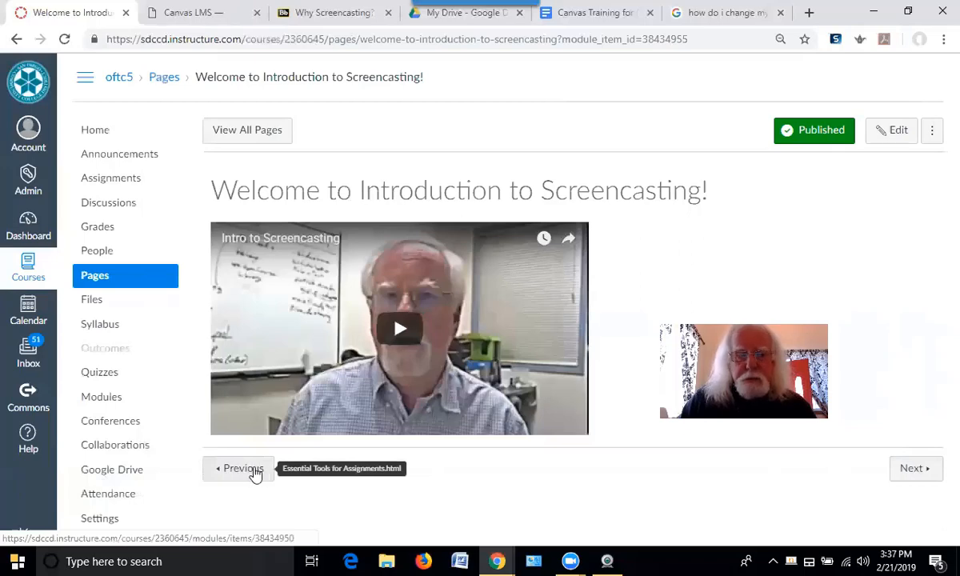
{"action": "left_click", "coordinate": [253, 472]}
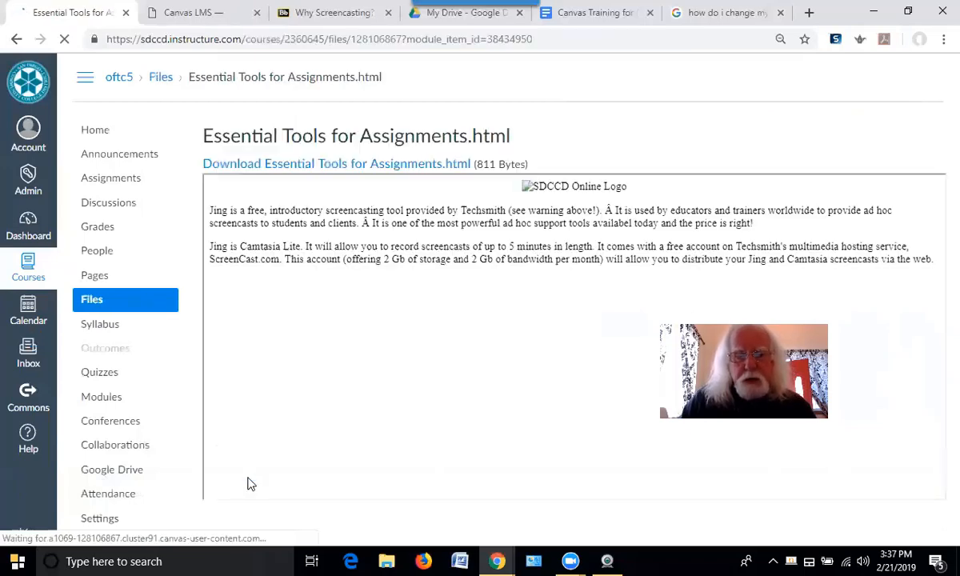
{"action": "left_click", "coordinate": [252, 507]}
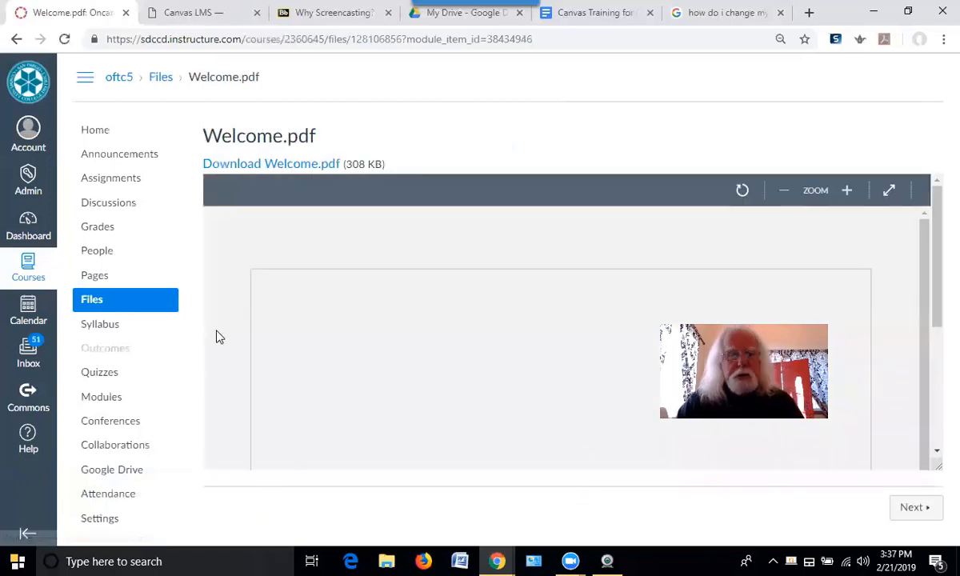
{"action": "left_click", "coordinate": [116, 404]}
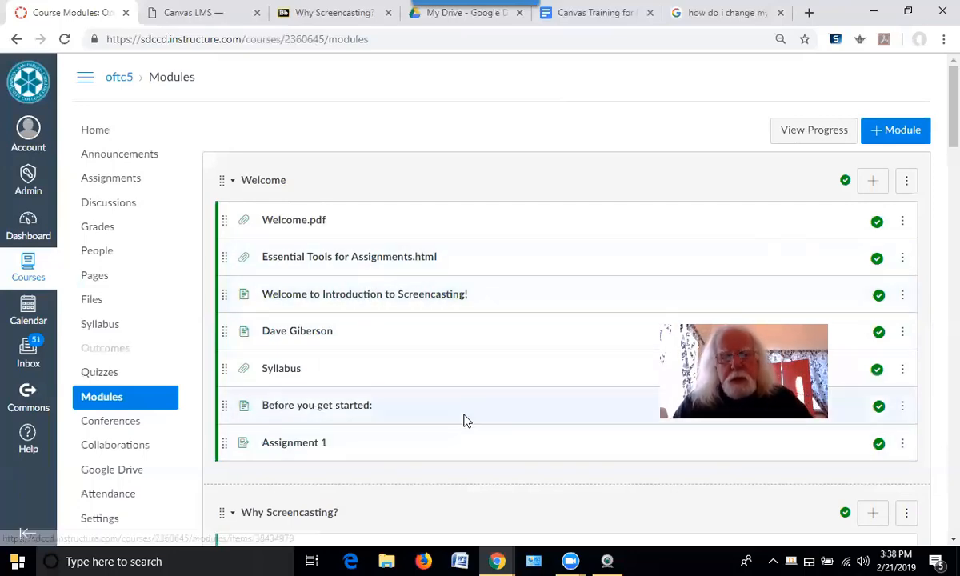
Look over the Welcome module, and view the course's Home page as currently set
{"action": "scroll", "coordinate": [462, 414], "scroll_direction": "down", "scroll_amount": 1}
{"action": "scroll", "coordinate": [463, 420], "scroll_direction": "down", "scroll_amount": 3}
{"action": "scroll", "coordinate": [463, 418], "scroll_direction": "up", "scroll_amount": 3}
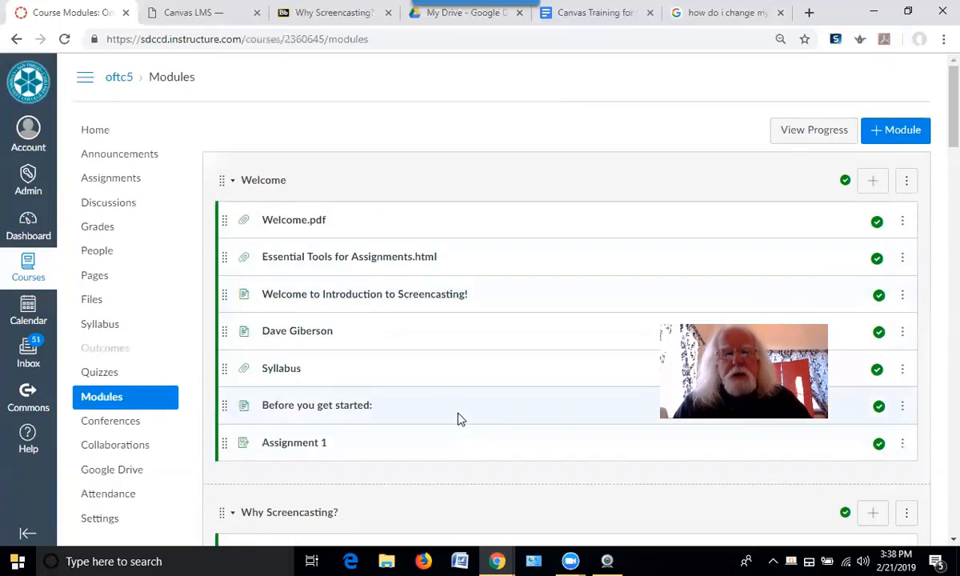
{"action": "left_click", "coordinate": [99, 133]}
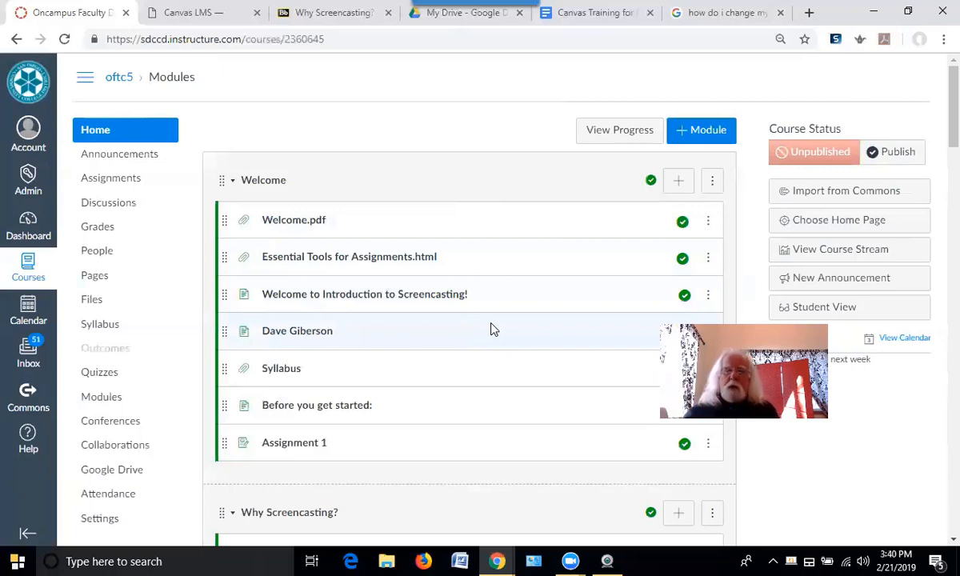
Look over the course's existing pages, and start a new page titled "Home Page"
{"action": "left_click", "coordinate": [98, 280]}
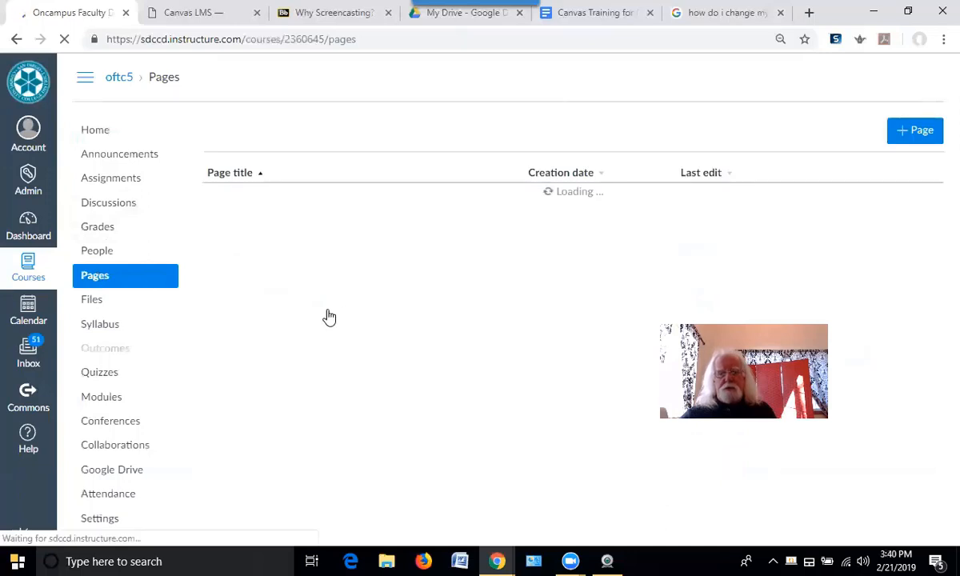
{"action": "scroll", "coordinate": [318, 314], "scroll_direction": "down", "scroll_amount": 1}
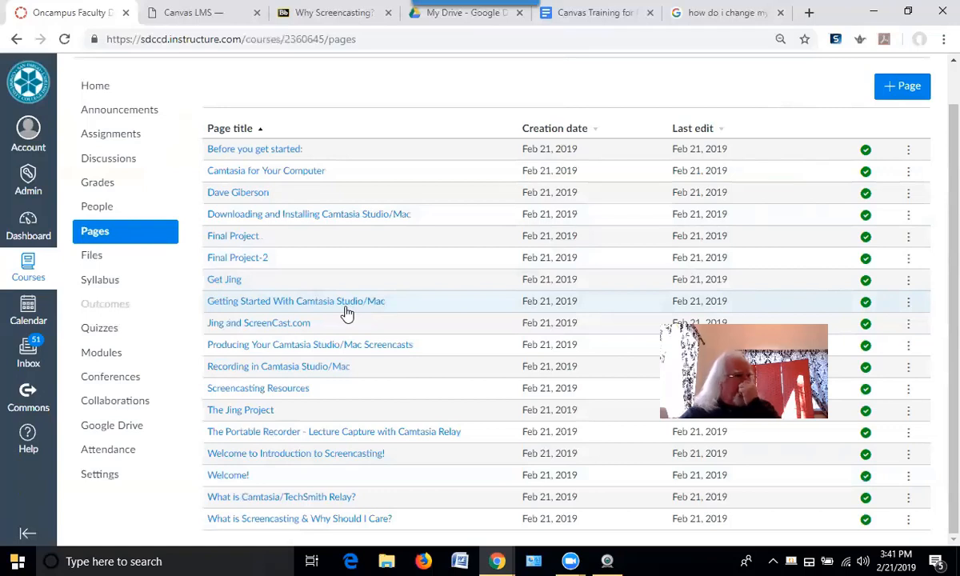
{"action": "left_click", "coordinate": [895, 92]}
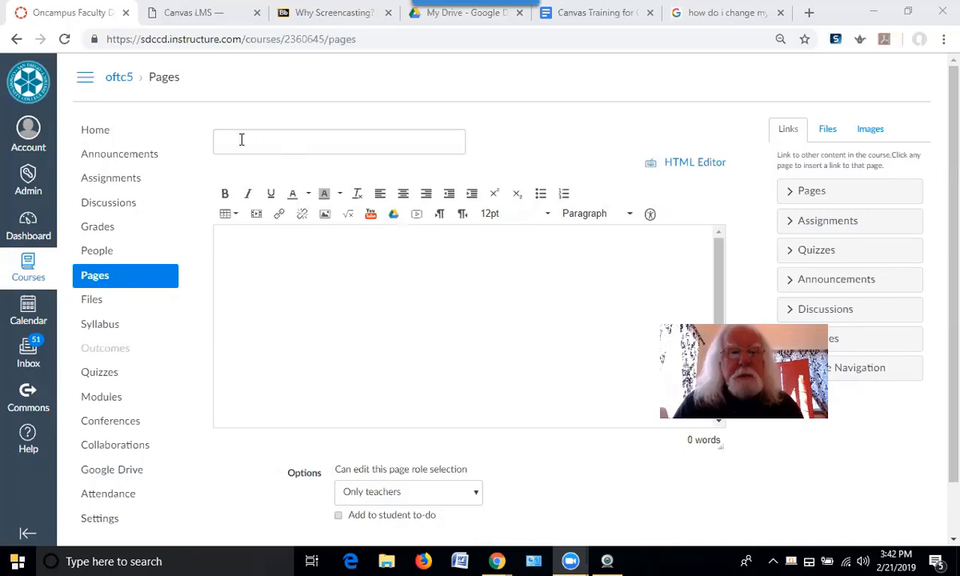
{"action": "left_click", "coordinate": [307, 143]}
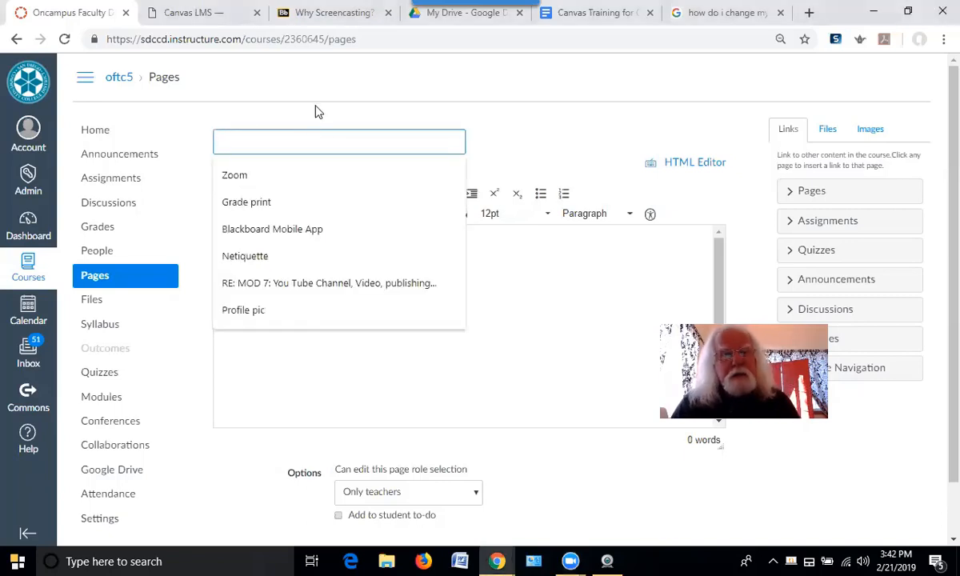
{"action": "left_click", "coordinate": [517, 305]}
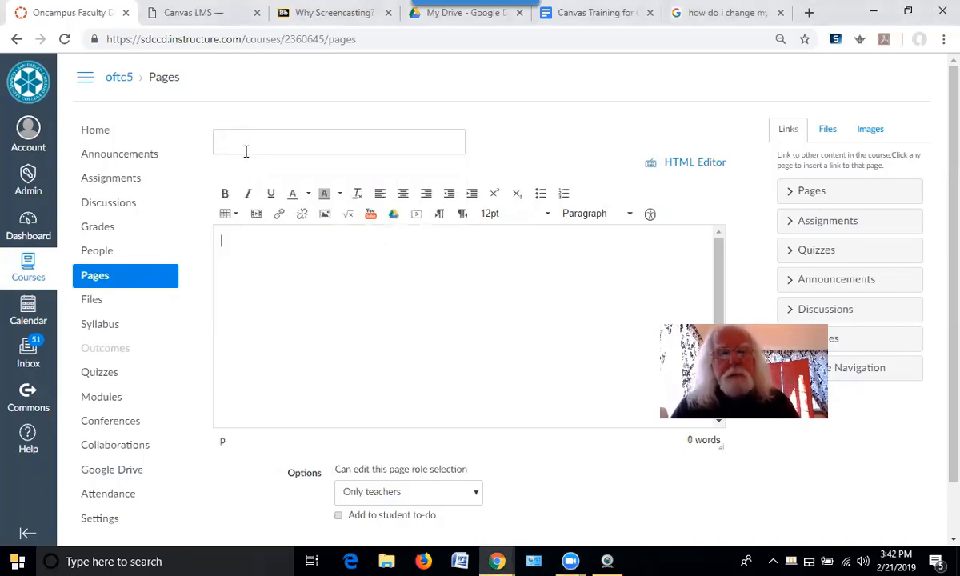
{"action": "left_click", "coordinate": [226, 144]}
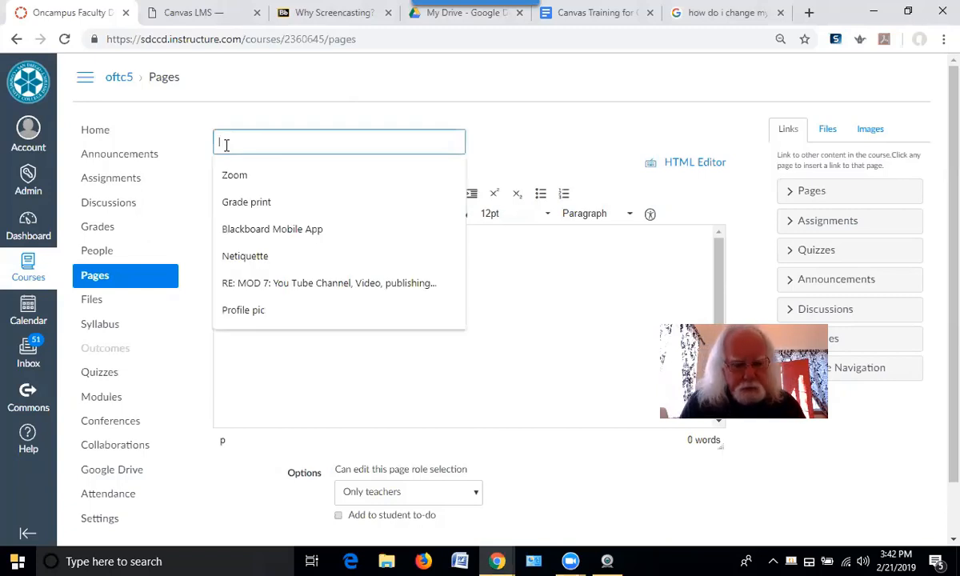
{"action": "type", "text": "Home Page"}
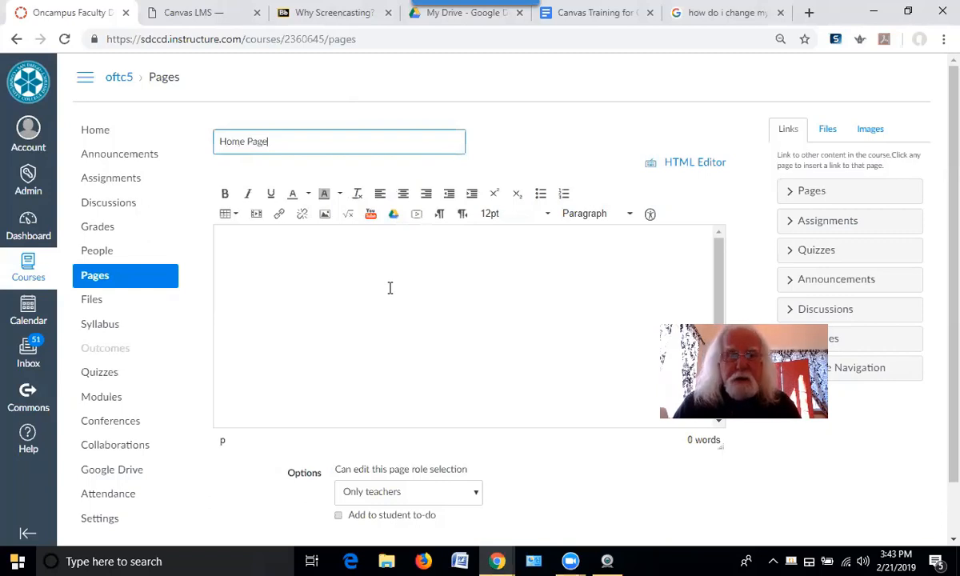
Browse the images in the course files for the page body without inserting one, and display the course images available for embedding
{"action": "left_click", "coordinate": [381, 260]}
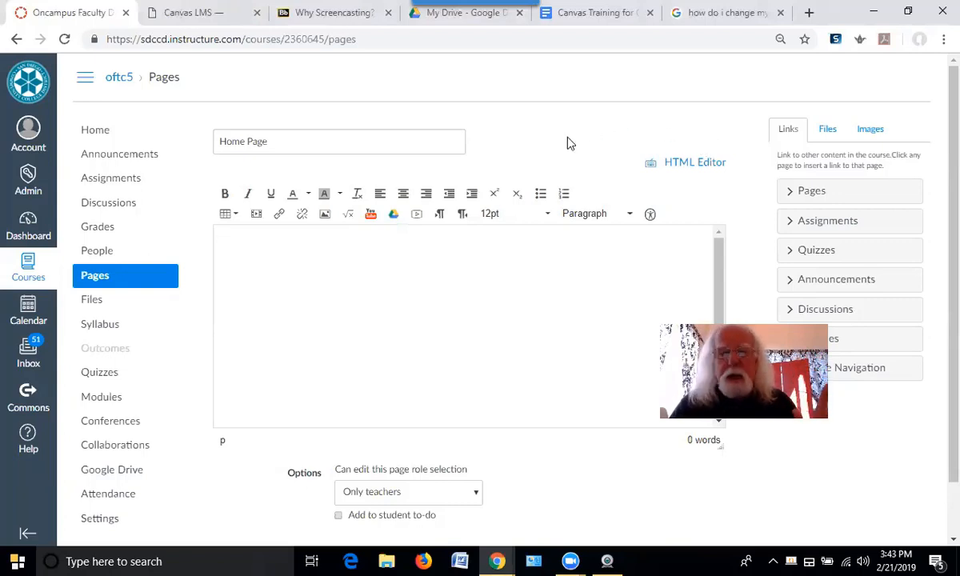
{"action": "left_click", "coordinate": [325, 218]}
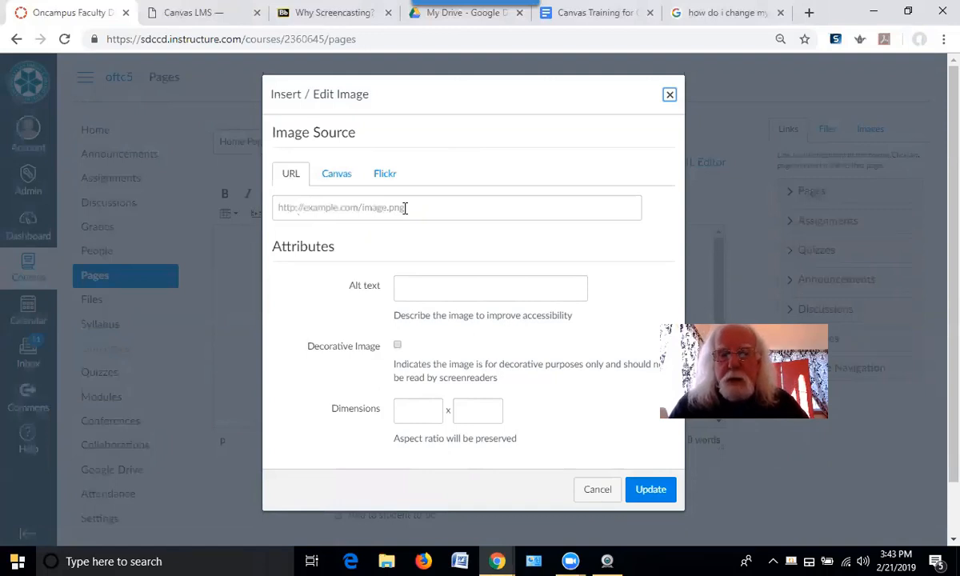
{"action": "left_click", "coordinate": [343, 183]}
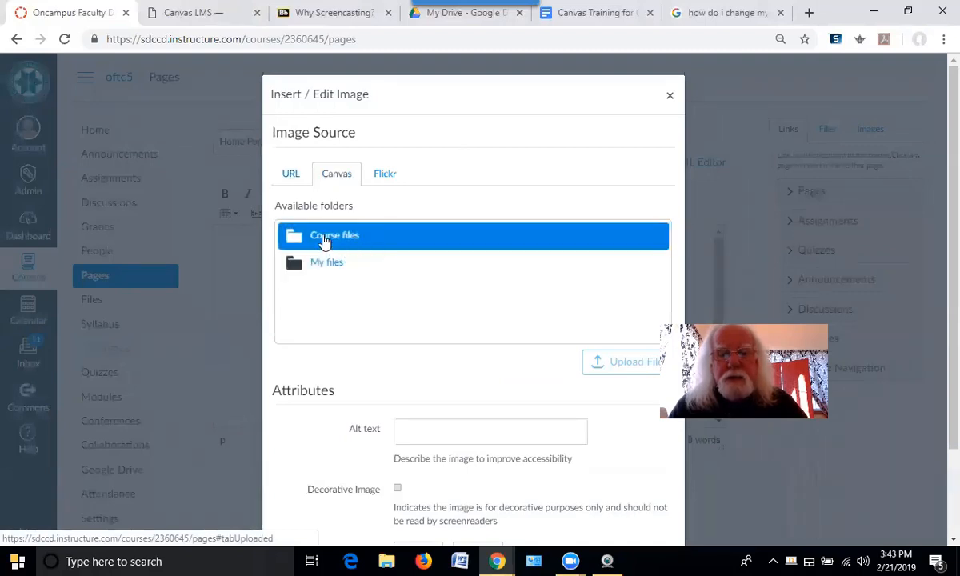
{"action": "left_click", "coordinate": [324, 240]}
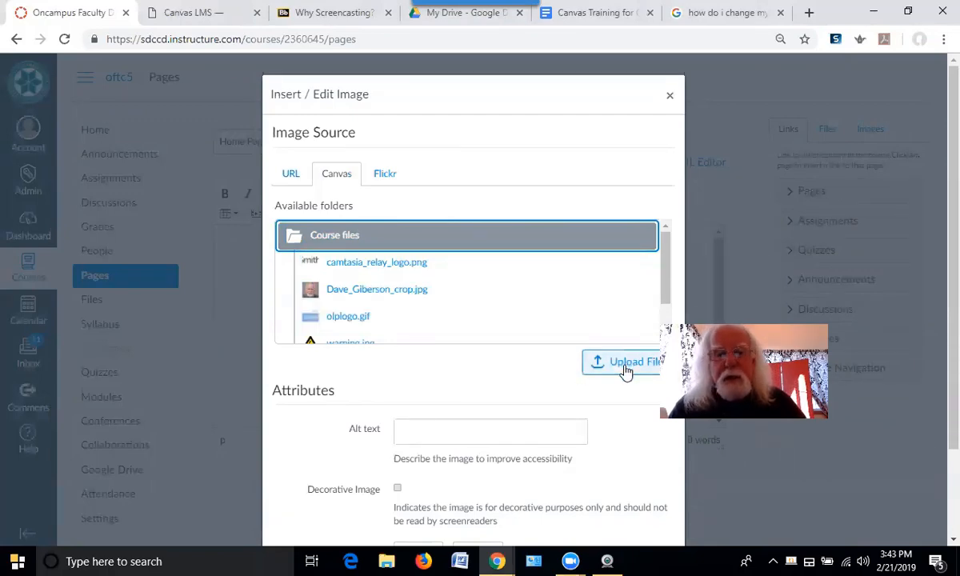
{"action": "left_click", "coordinate": [670, 95]}
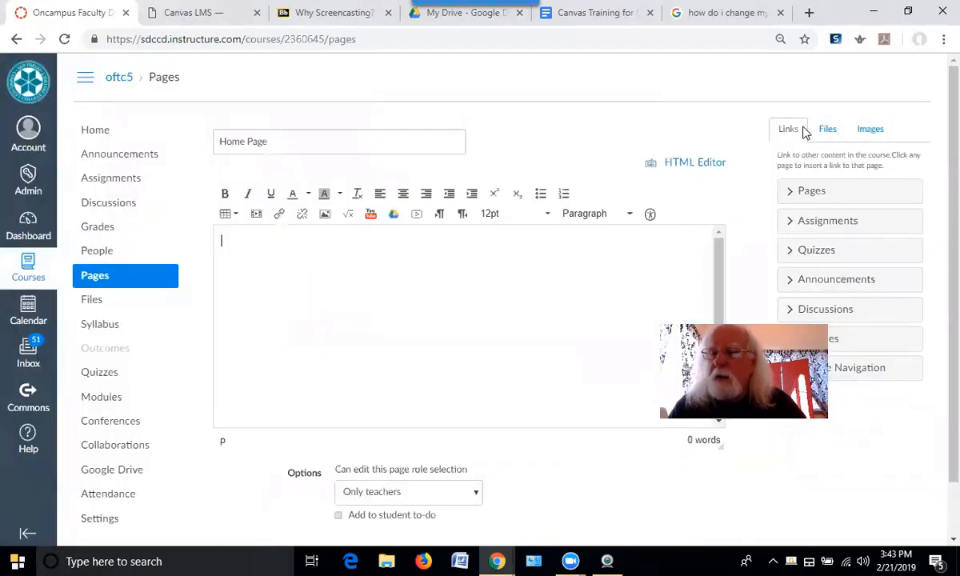
{"action": "left_click", "coordinate": [871, 130]}
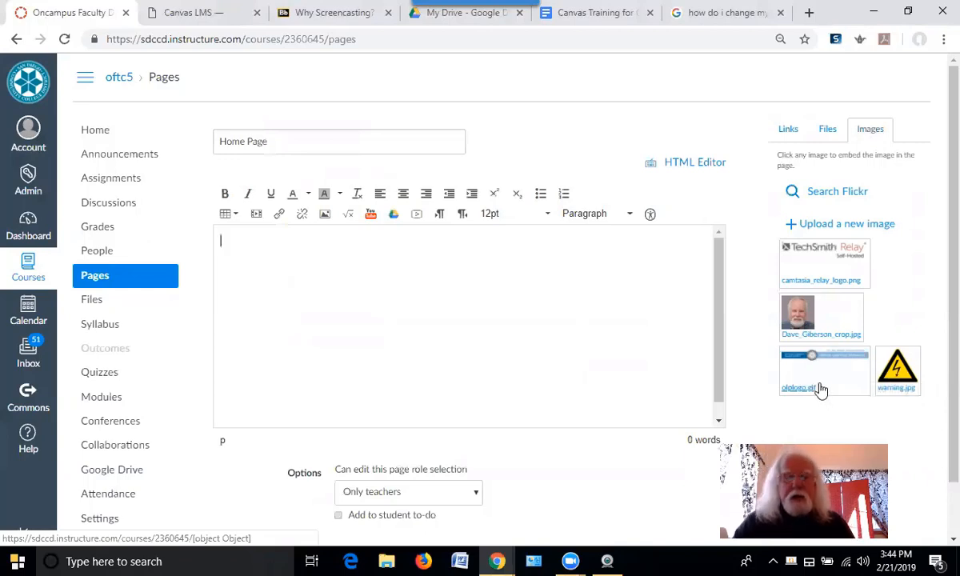
Embed the olplogo.gif banner in the page body, center it, and start a new line below it
{"action": "left_click", "coordinate": [822, 389]}
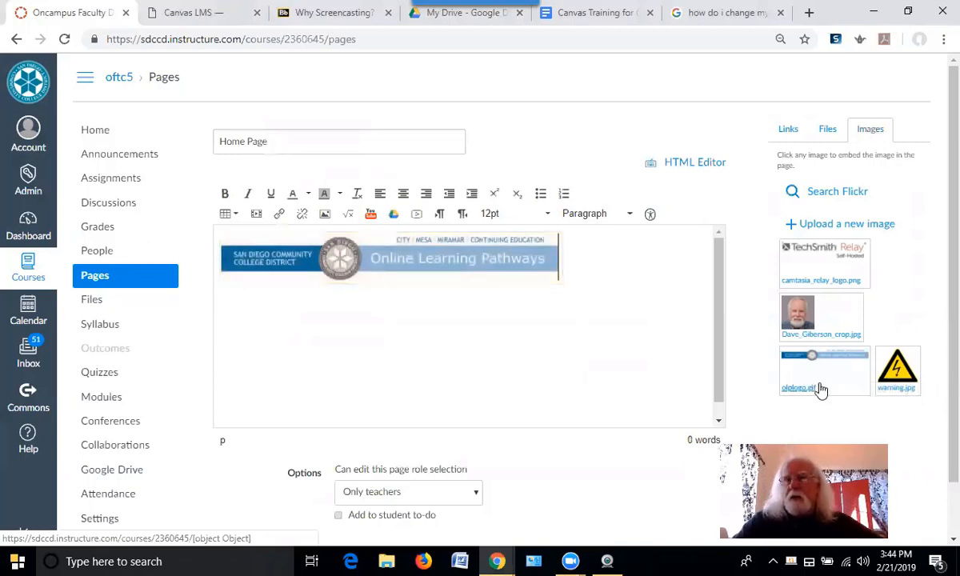
{"action": "left_click", "coordinate": [424, 267]}
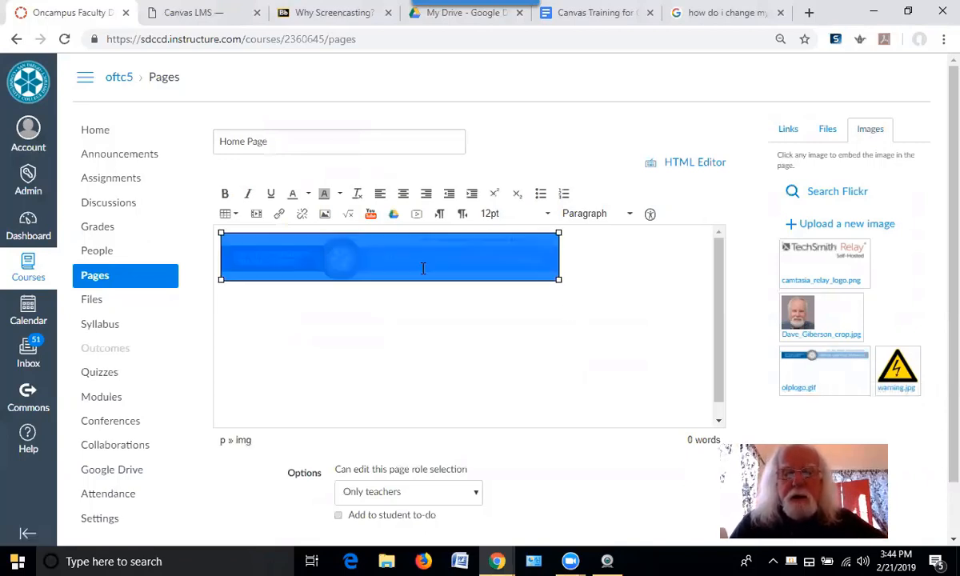
{"action": "left_click", "coordinate": [403, 193]}
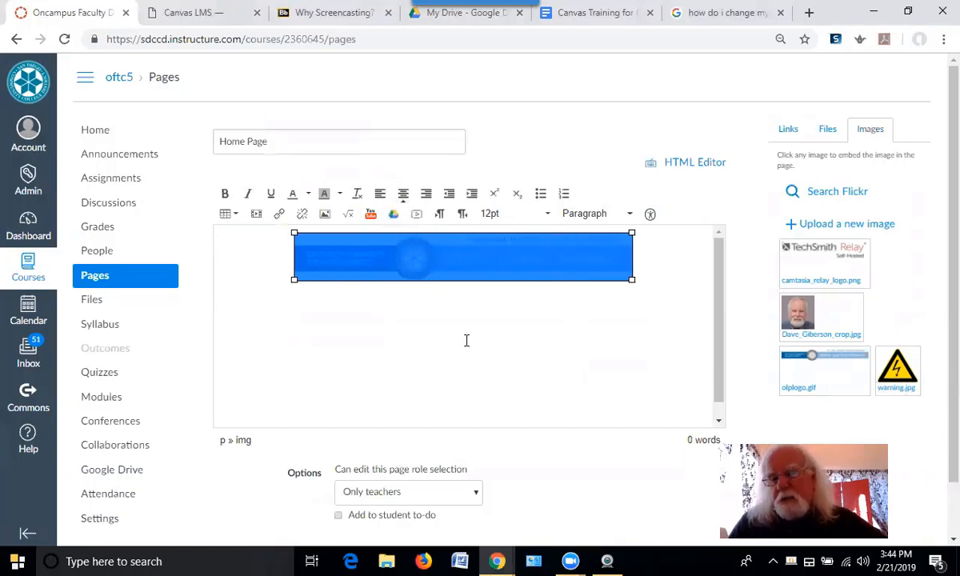
{"action": "left_click", "coordinate": [654, 277]}
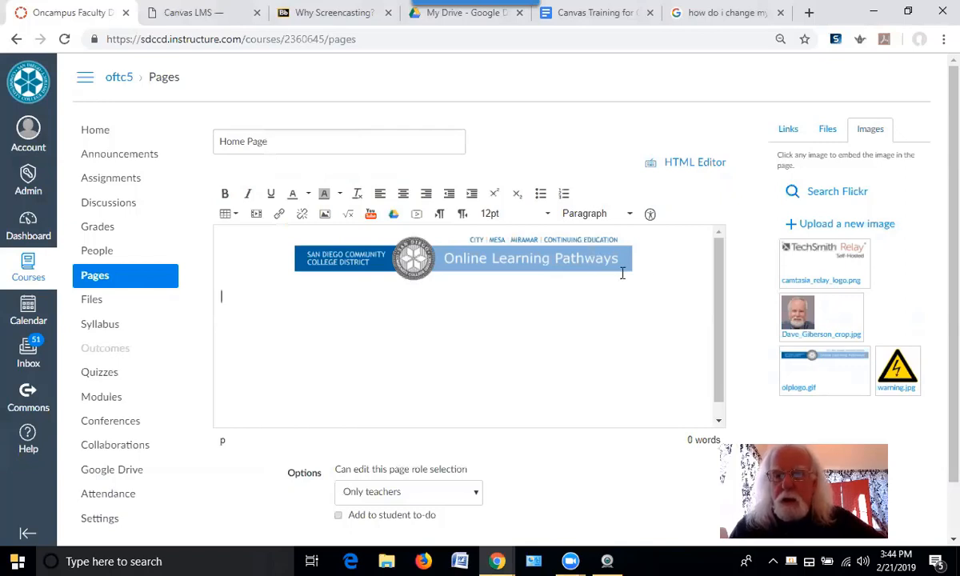
Enter the heading text "Introduction to Screencasting" on the line below the banner
{"action": "scroll", "coordinate": [724, 286], "scroll_direction": "down", "scroll_amount": 1}
{"action": "mouse_move", "coordinate": [723, 281]}
{"action": "left_mouse_down"}
{"action": "mouse_move", "coordinate": [717, 289]}
{"action": "mouse_move", "coordinate": [717, 270]}
{"action": "left_mouse_up"}
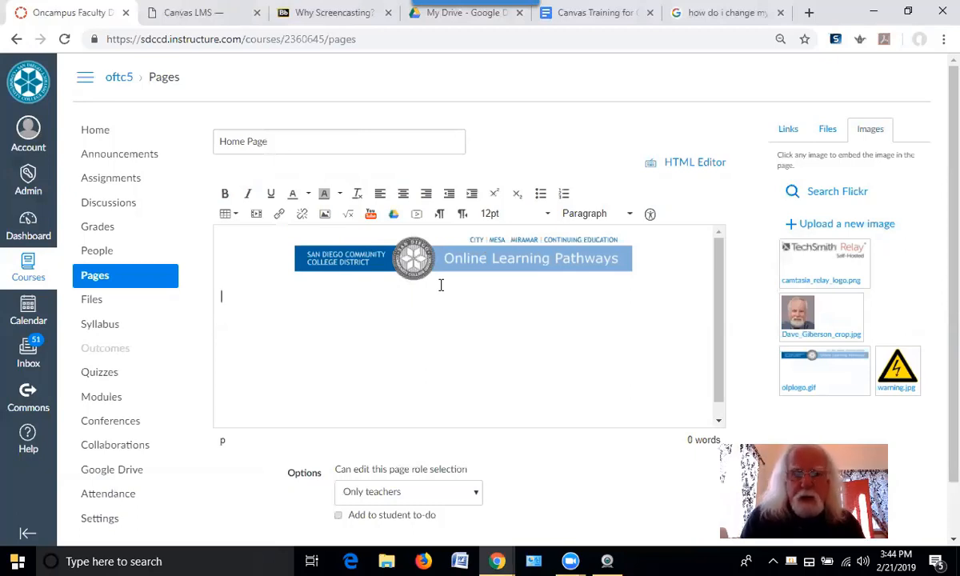
{"action": "type", "text": "tr"}
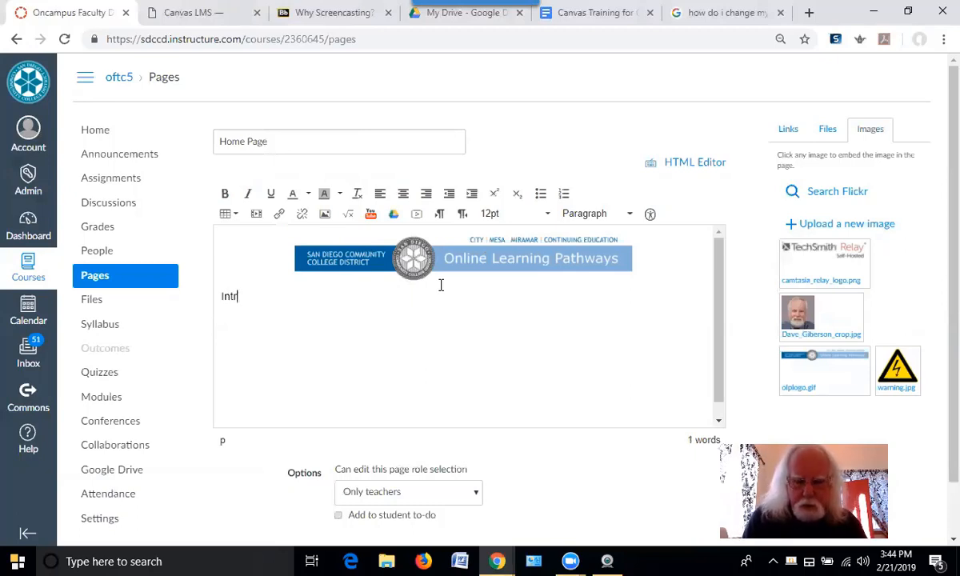
{"action": "type", "text": "oduction "}
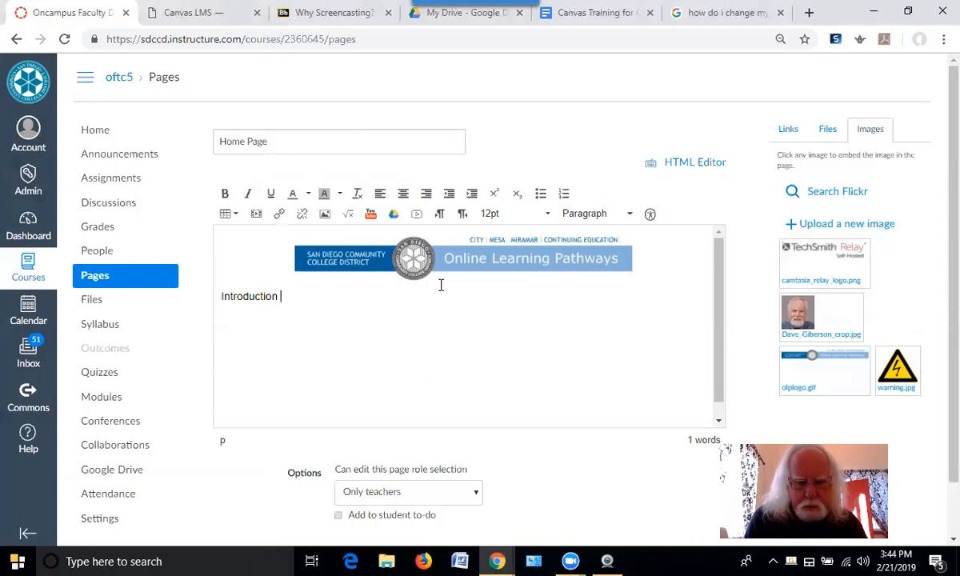
{"action": "type", "text": "to Screencas"}
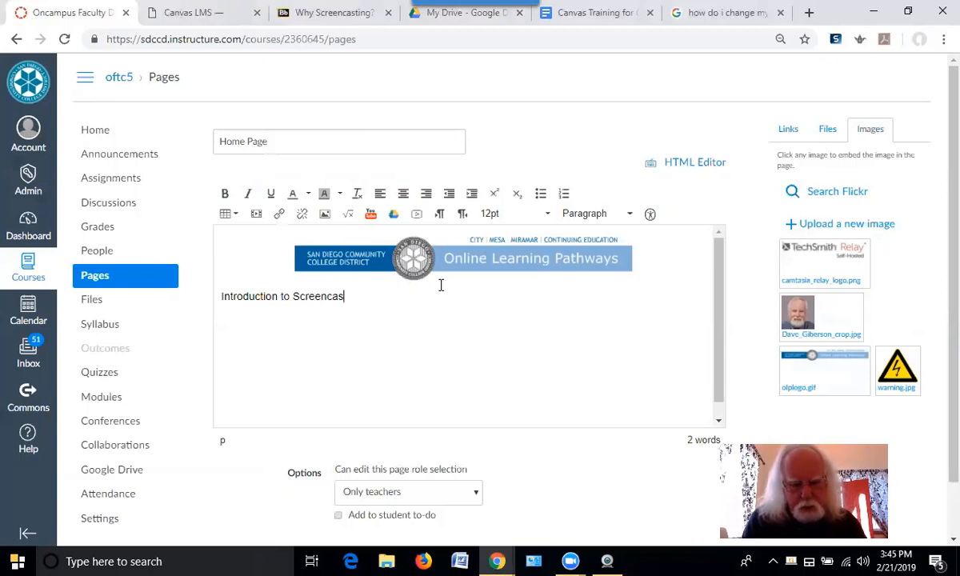
{"action": "type", "text": "ting"}
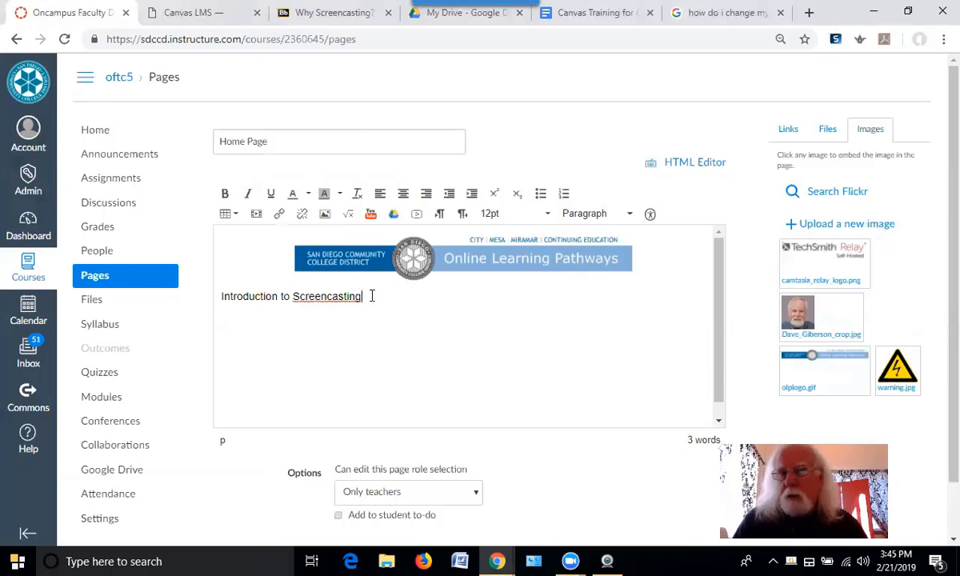
Format the "Introduction to Screencasting" heading as centered, bold, 24pt text
{"action": "left_click_drag", "start_coordinate": [369, 299], "coordinate": [223, 297]}
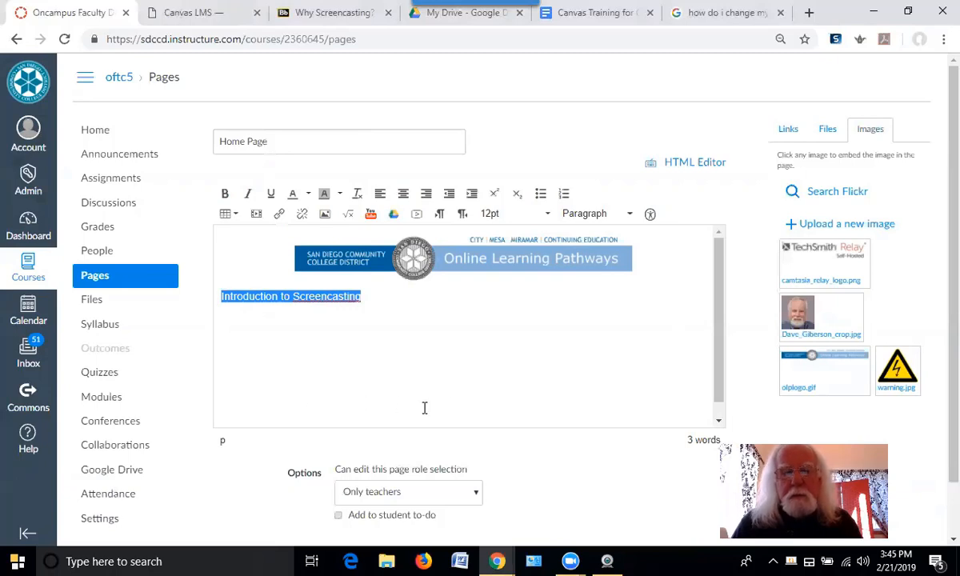
{"action": "left_click", "coordinate": [403, 192]}
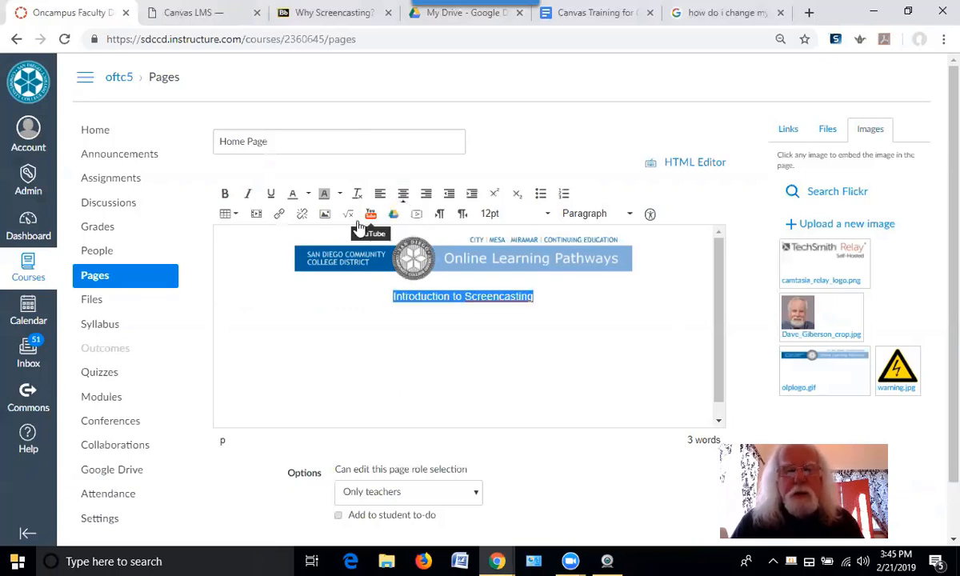
{"action": "left_click", "coordinate": [225, 195]}
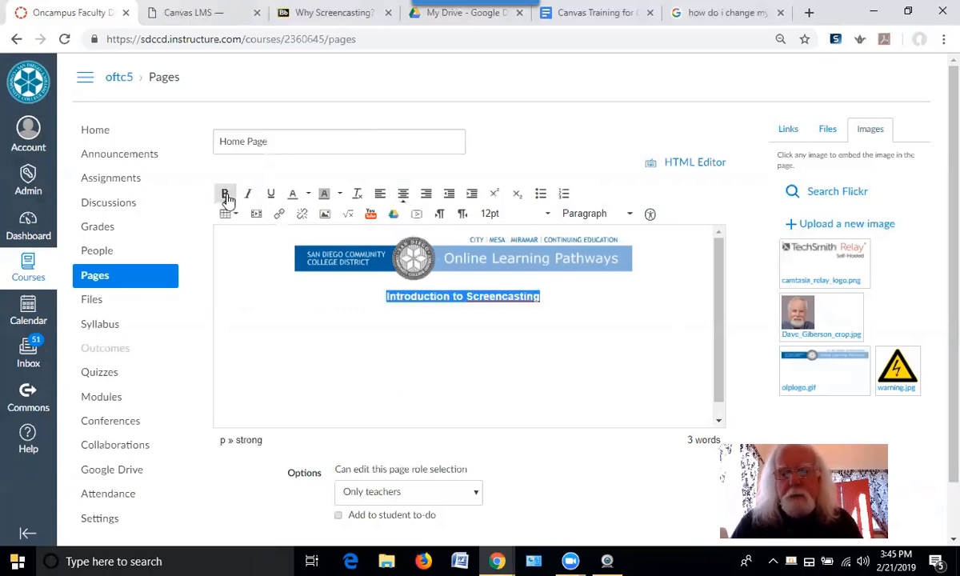
{"action": "left_click", "coordinate": [548, 214]}
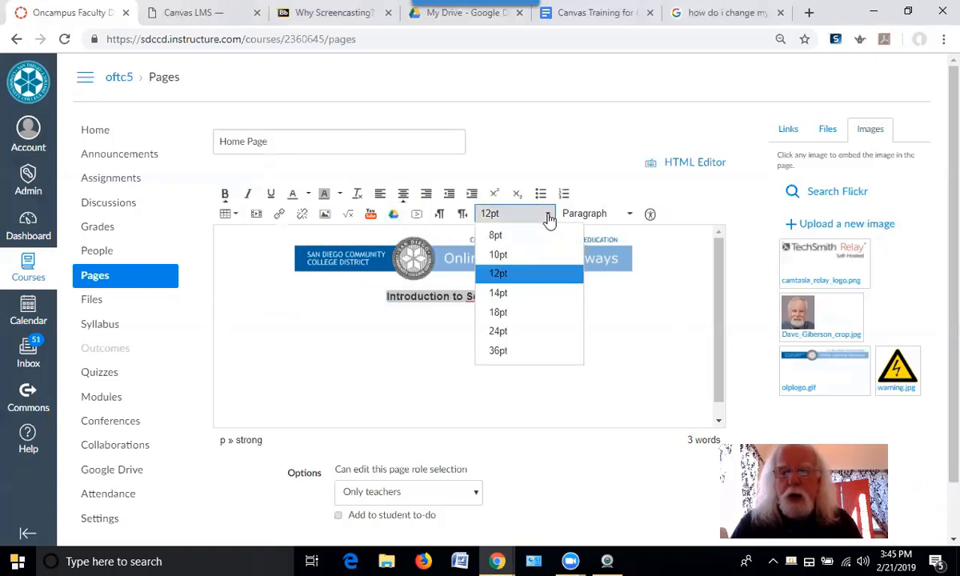
{"action": "left_click", "coordinate": [513, 334]}
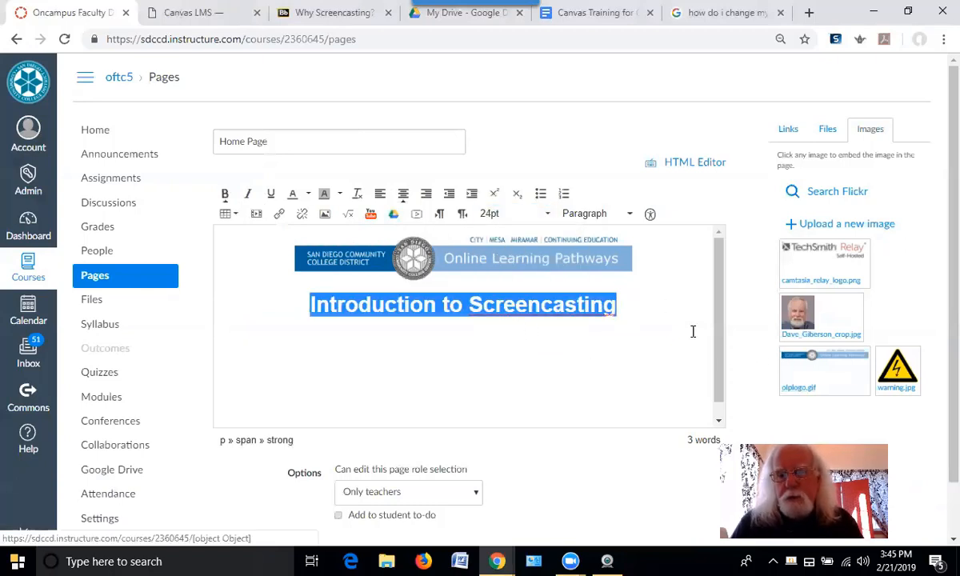
Embed the instructor's portrait photo on a new line below the heading, and add an empty line beneath it
{"action": "left_click", "coordinate": [610, 324]}
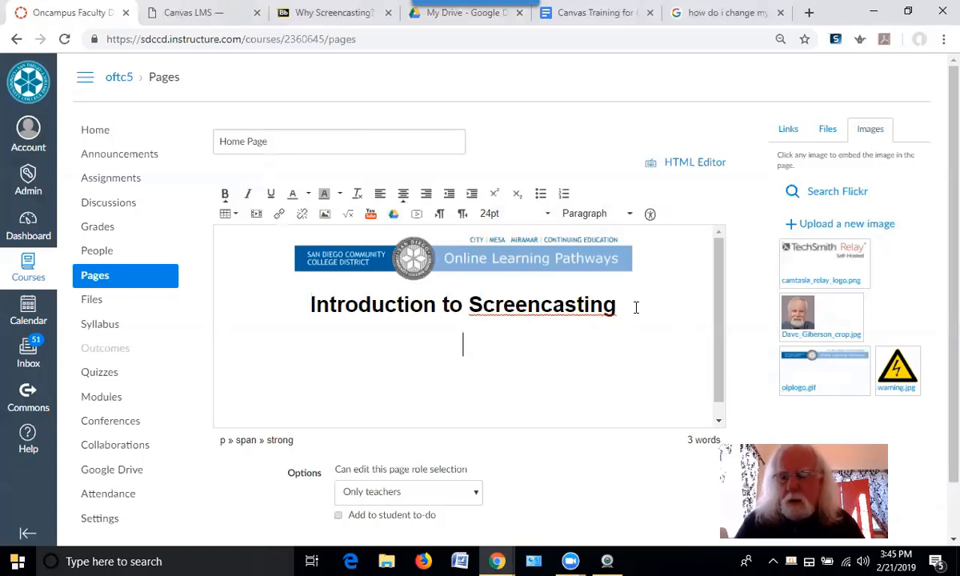
{"action": "left_click", "coordinate": [839, 320]}
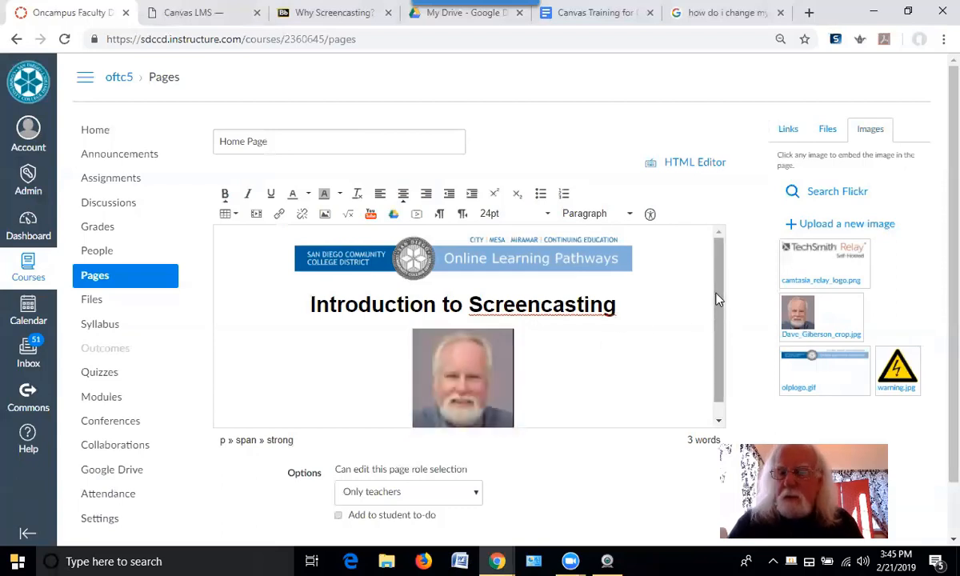
{"action": "scroll", "coordinate": [719, 320], "scroll_direction": "down", "scroll_amount": 1}
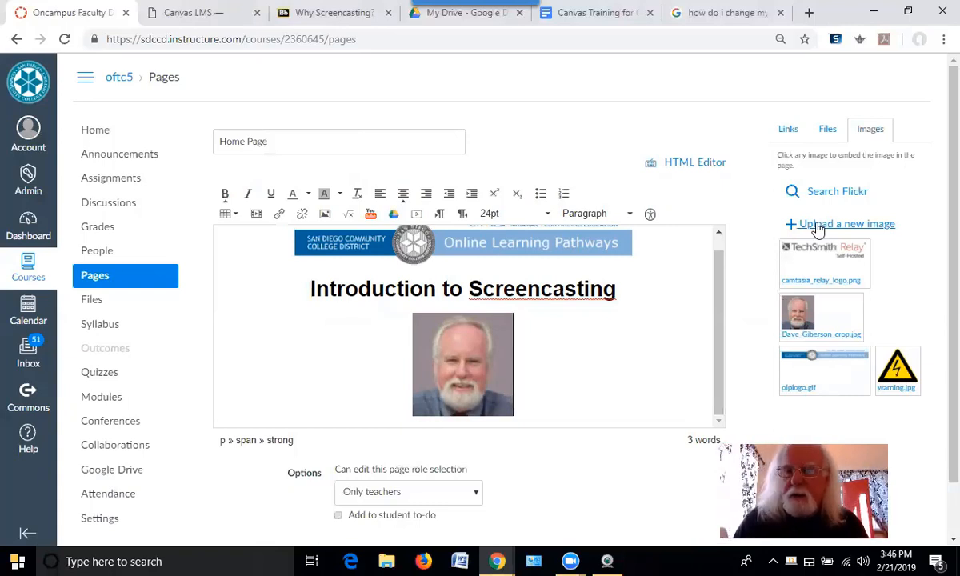
{"action": "scroll", "coordinate": [705, 279], "scroll_direction": "down", "scroll_amount": 1}
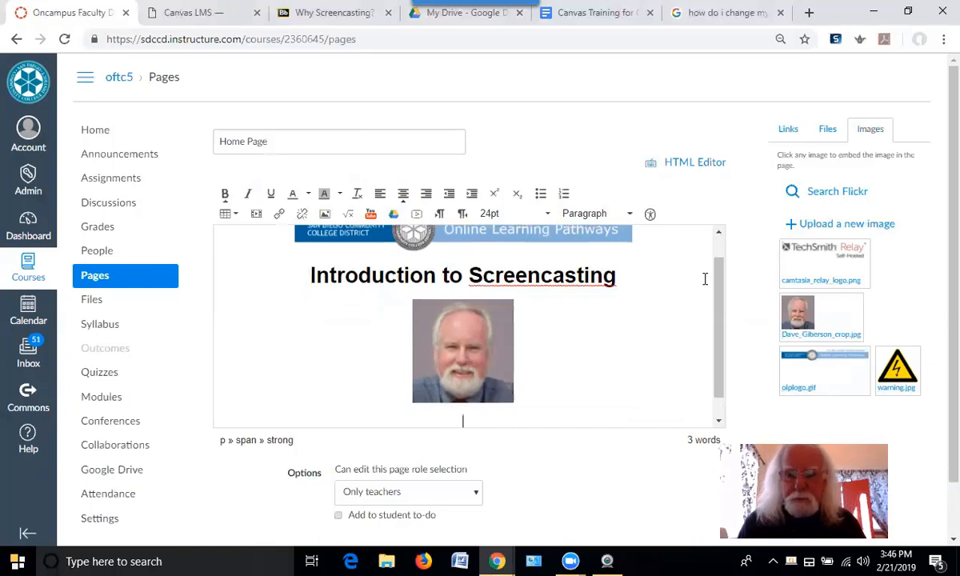
{"action": "left_click_drag", "start_coordinate": [721, 324], "coordinate": [714, 296]}
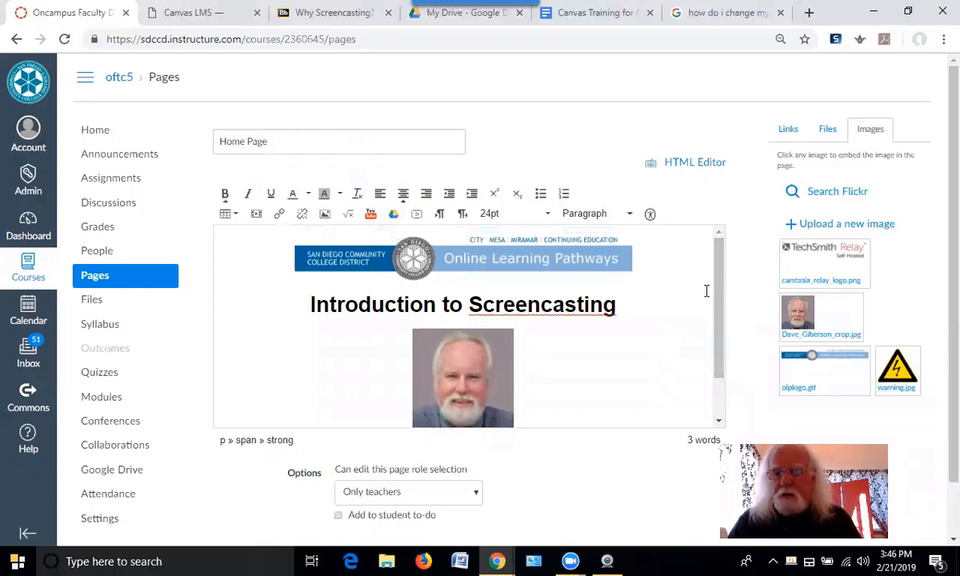
{"action": "left_click_drag", "start_coordinate": [717, 277], "coordinate": [714, 274]}
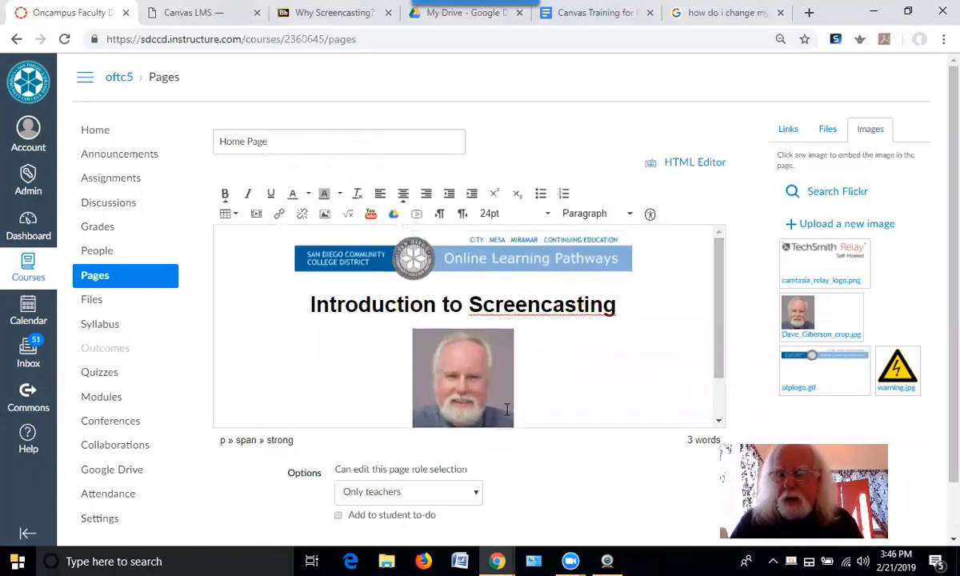
{"action": "scroll", "coordinate": [723, 370], "scroll_direction": "down", "scroll_amount": 1}
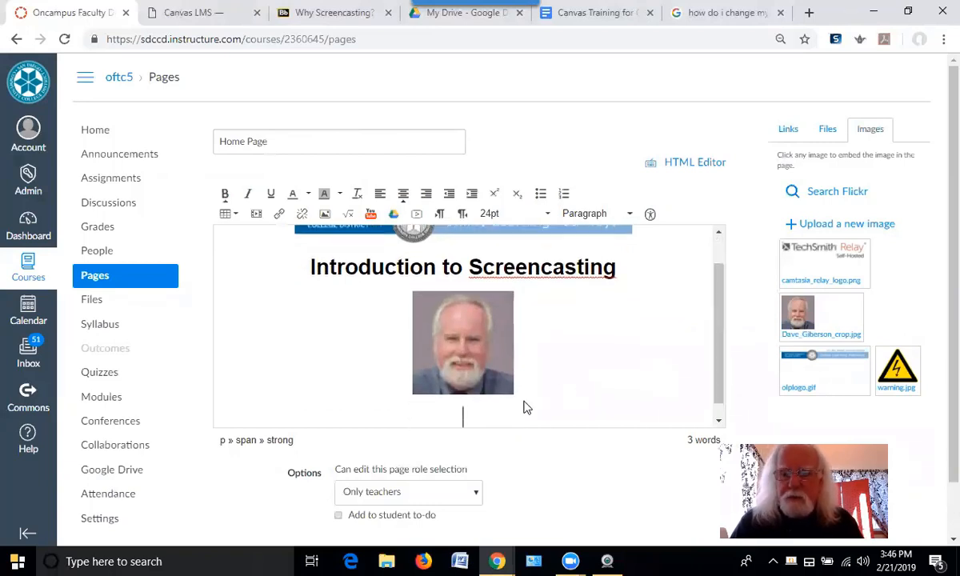
{"action": "scroll", "coordinate": [720, 388], "scroll_direction": "down", "scroll_amount": 1}
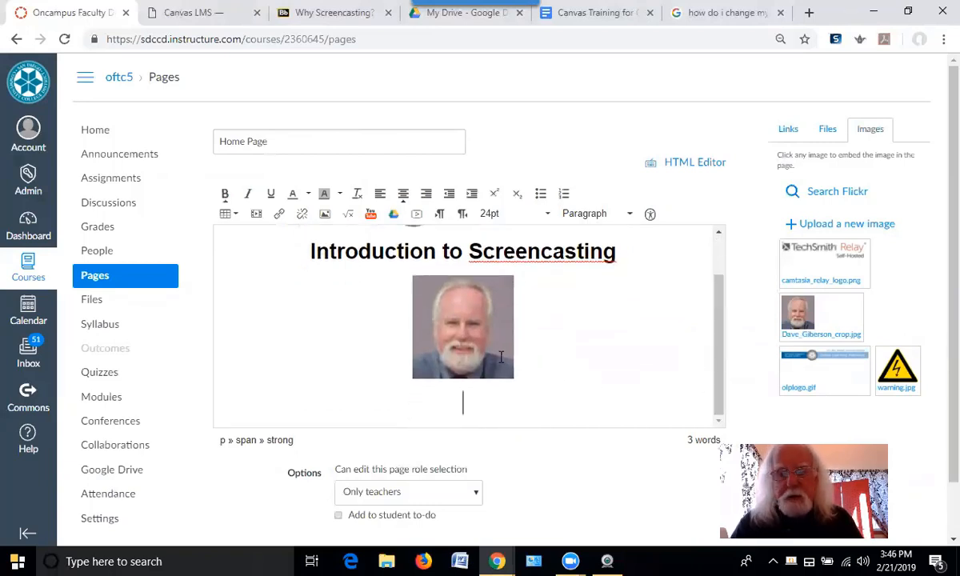
Search YouTube from the page editor for "canvas" and look through the videos found
{"action": "left_click", "coordinate": [371, 218]}
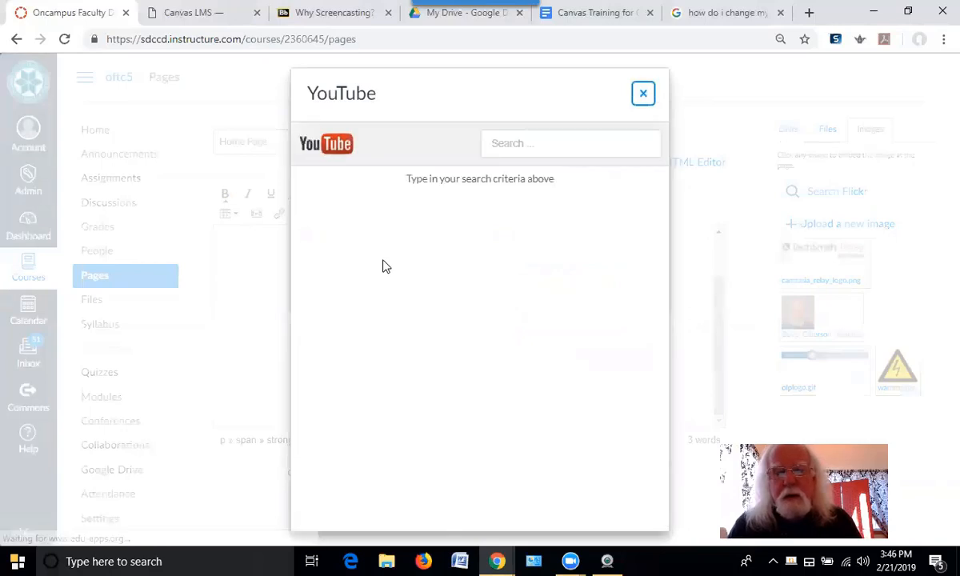
{"action": "left_click", "coordinate": [501, 144]}
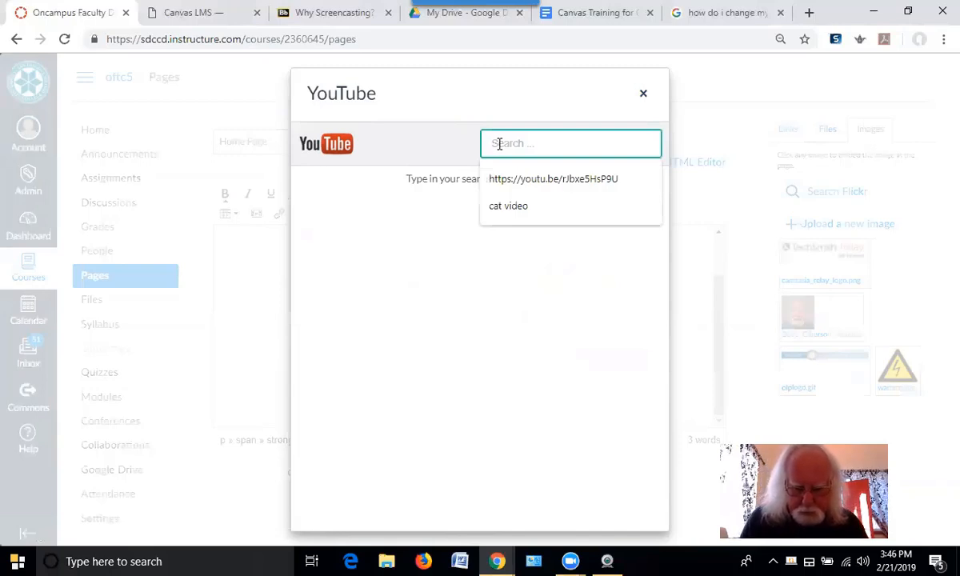
{"action": "type", "text": "in"}
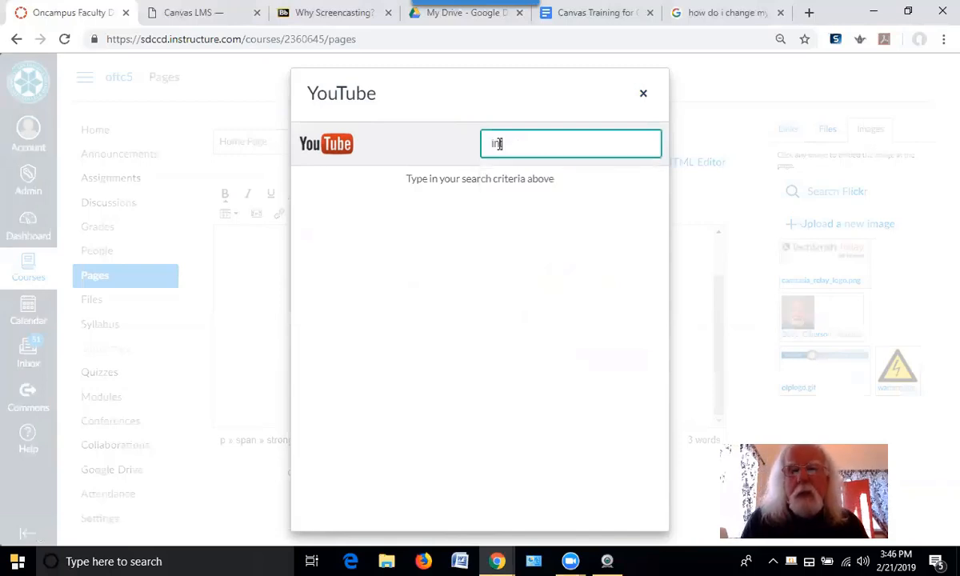
{"action": "key", "text": "BackSpace"}
{"action": "key", "text": "BackSpace"}
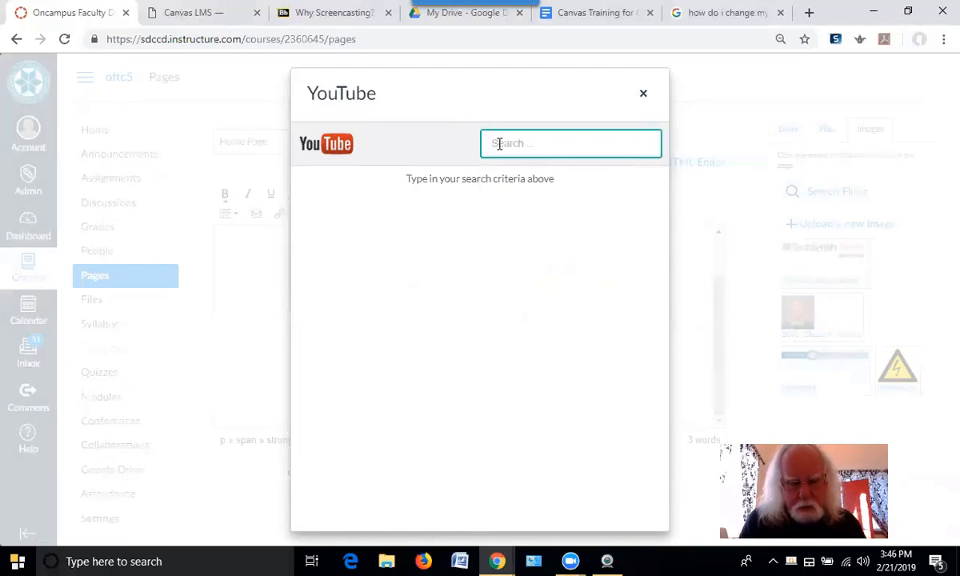
{"action": "type", "text": "canvas"}
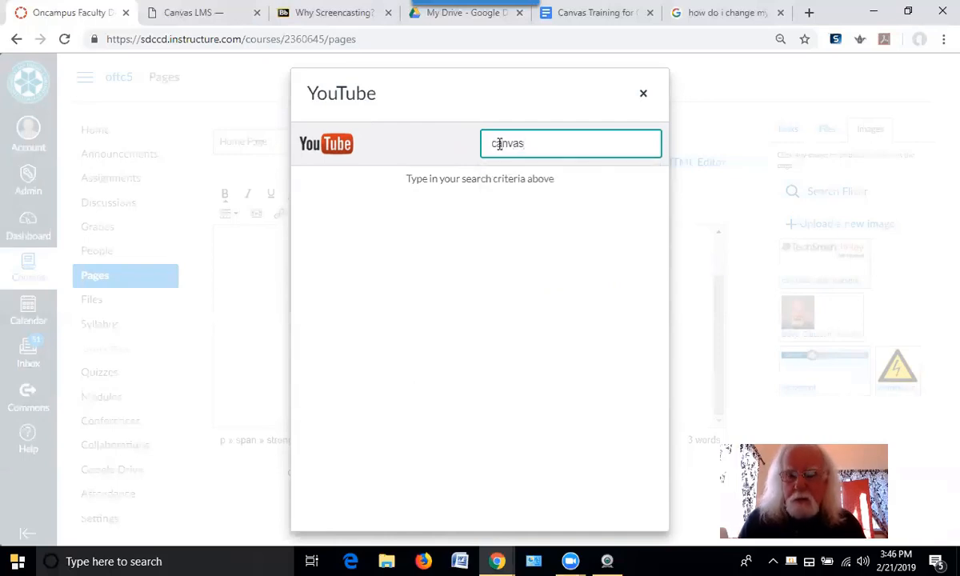
{"action": "key", "text": "Return"}
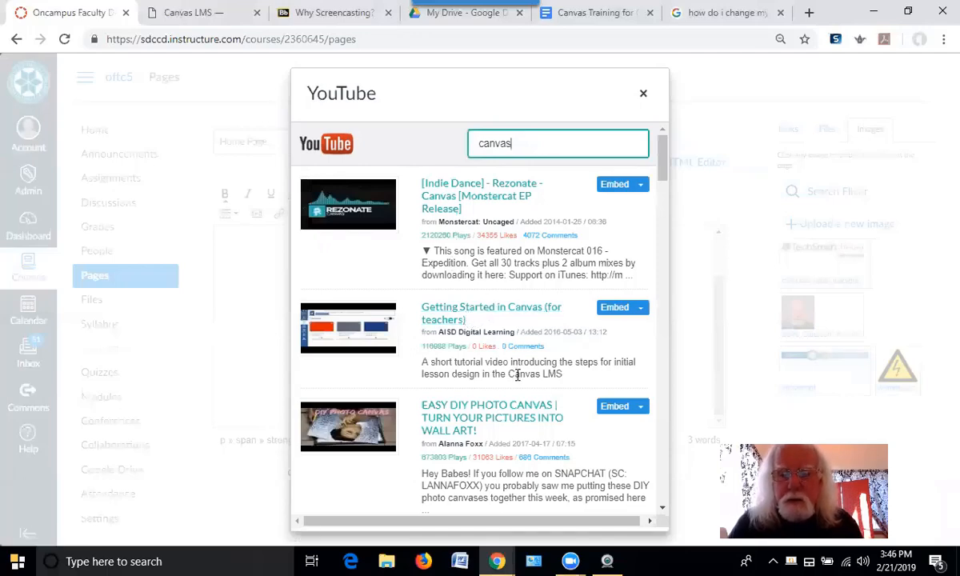
{"action": "scroll", "coordinate": [518, 375], "scroll_direction": "down", "scroll_amount": 3}
{"action": "scroll", "coordinate": [519, 375], "scroll_direction": "down", "scroll_amount": 2}
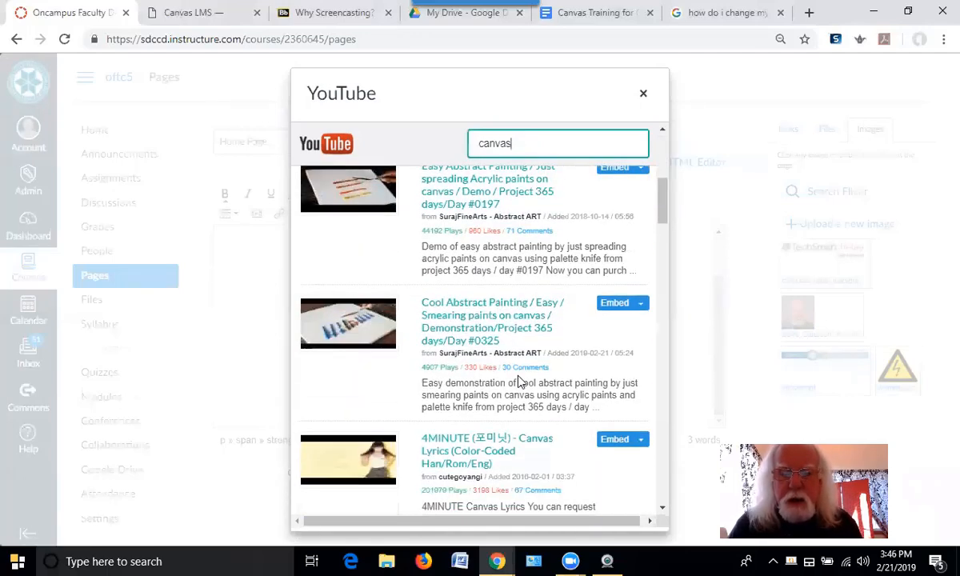
{"action": "scroll", "coordinate": [518, 375], "scroll_direction": "down", "scroll_amount": 2}
{"action": "scroll", "coordinate": [518, 353], "scroll_direction": "up", "scroll_amount": 7}
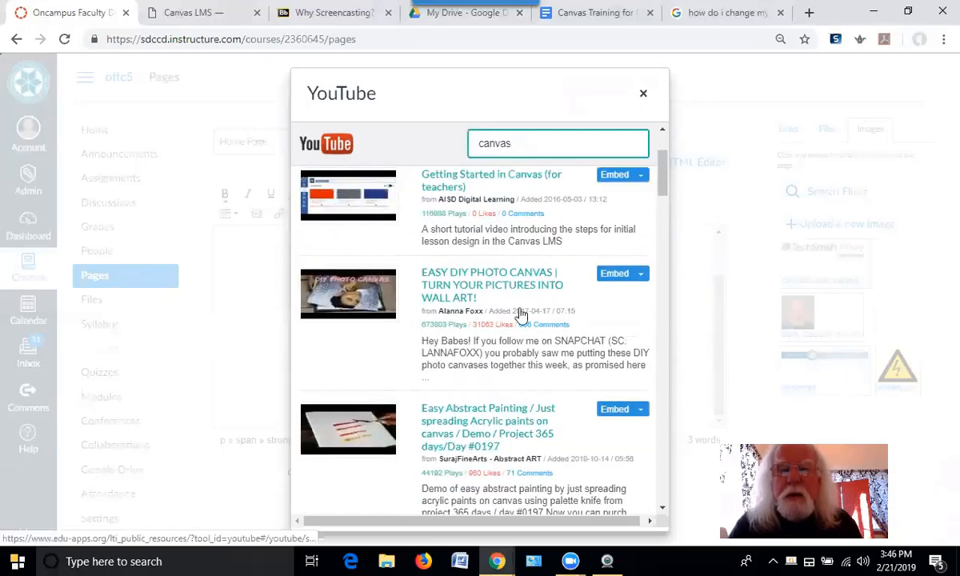
Refine the YouTube search to "canvas students" and embed "Canvas LMS - Student Orientation Tour" at medium size below the photo
{"action": "type", "text": "students"}
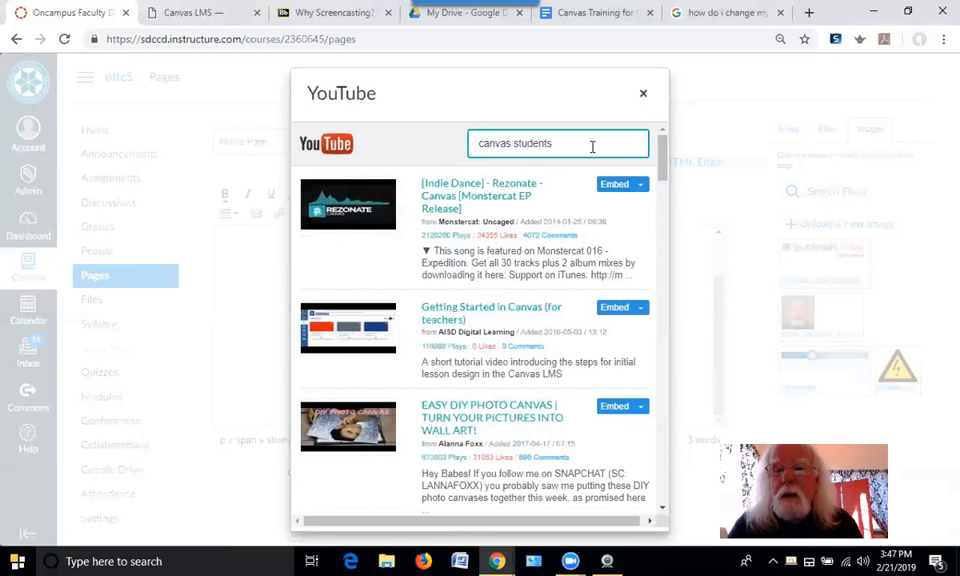
{"action": "key", "text": "Return"}
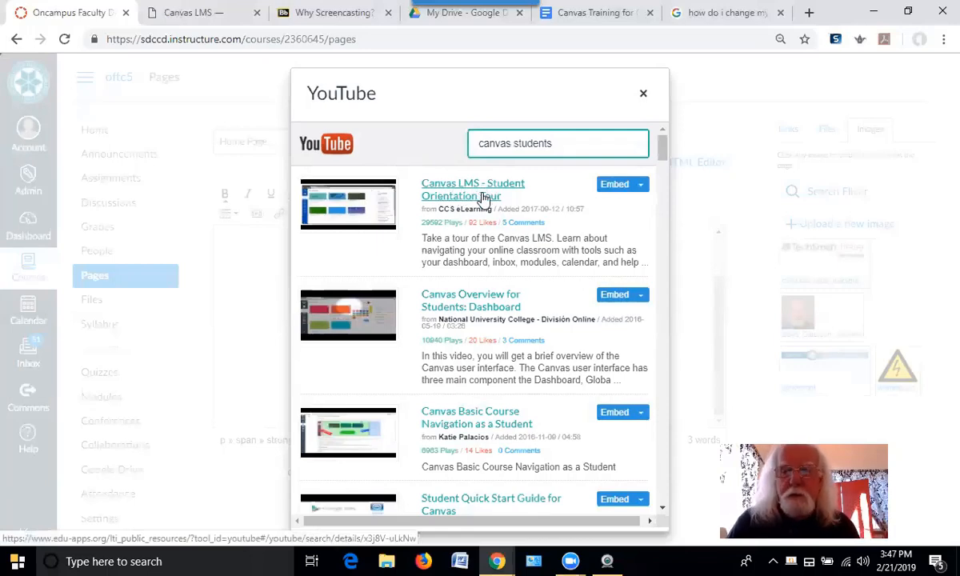
{"action": "left_click", "coordinate": [640, 185]}
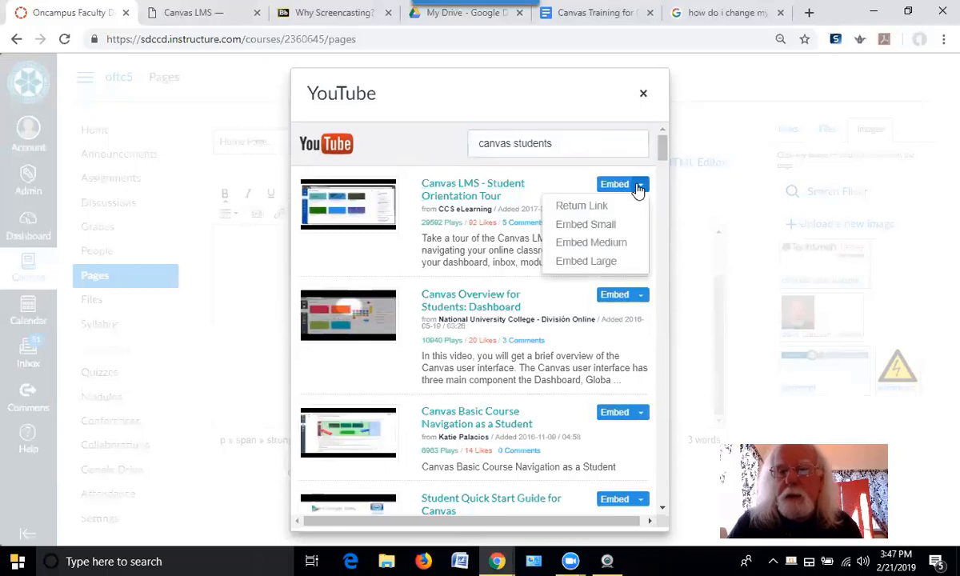
{"action": "left_click", "coordinate": [608, 244]}
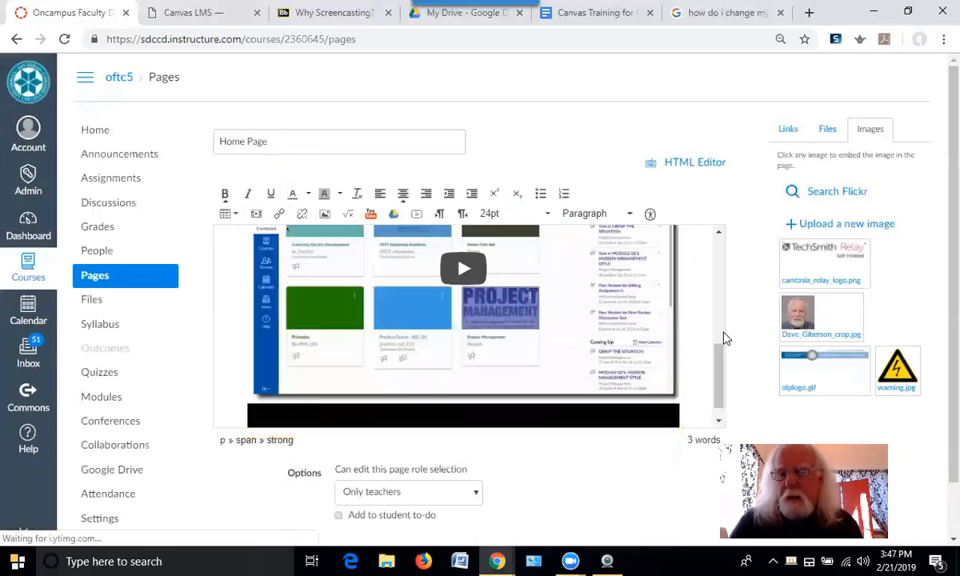
{"action": "left_click_drag", "start_coordinate": [724, 339], "coordinate": [720, 402]}
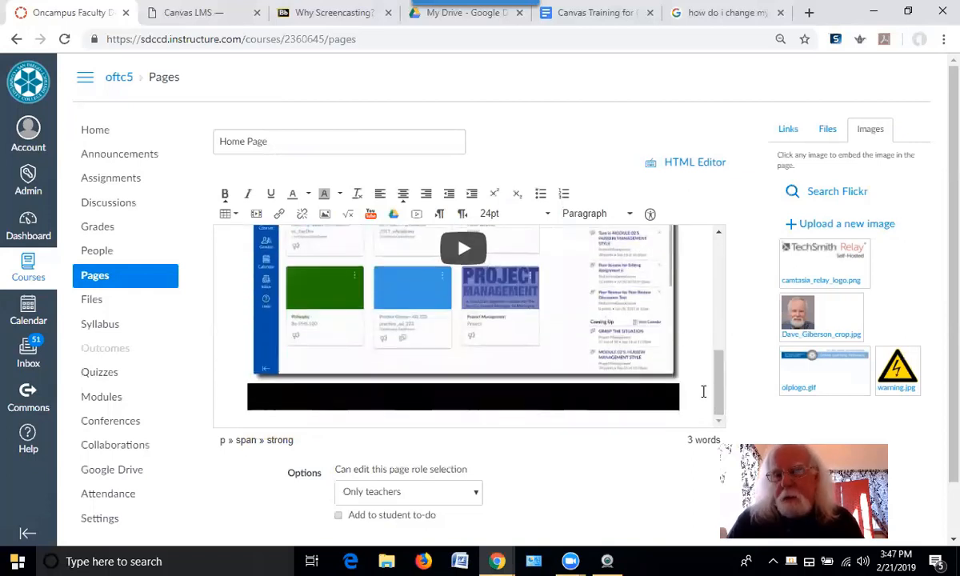
Add the line "Access Course Modules" below the embedded video on the page
{"action": "scroll", "coordinate": [703, 391], "scroll_direction": "down", "scroll_amount": 1}
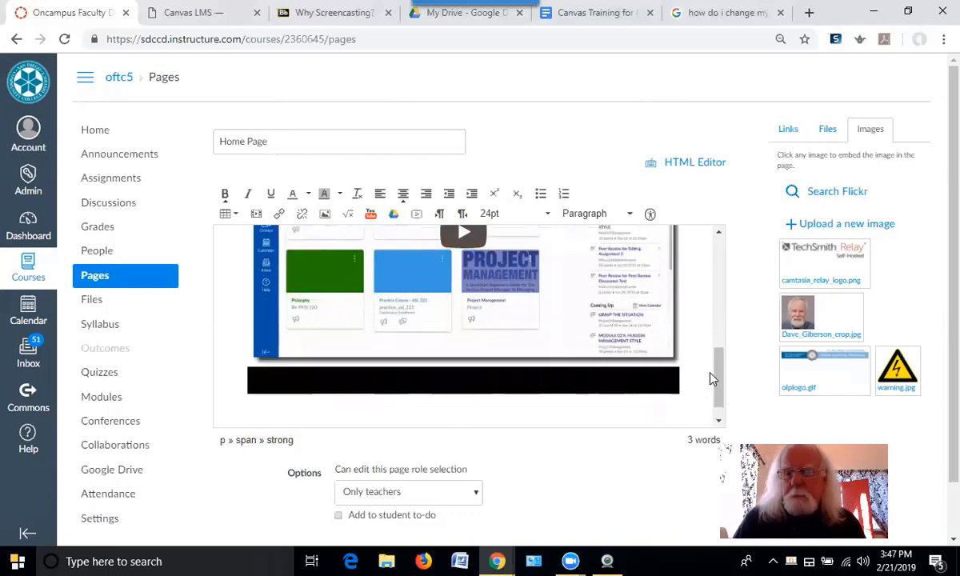
{"action": "mouse_move", "coordinate": [718, 381]}
{"action": "left_mouse_down"}
{"action": "mouse_move", "coordinate": [725, 262]}
{"action": "mouse_move", "coordinate": [705, 390]}
{"action": "left_mouse_up"}
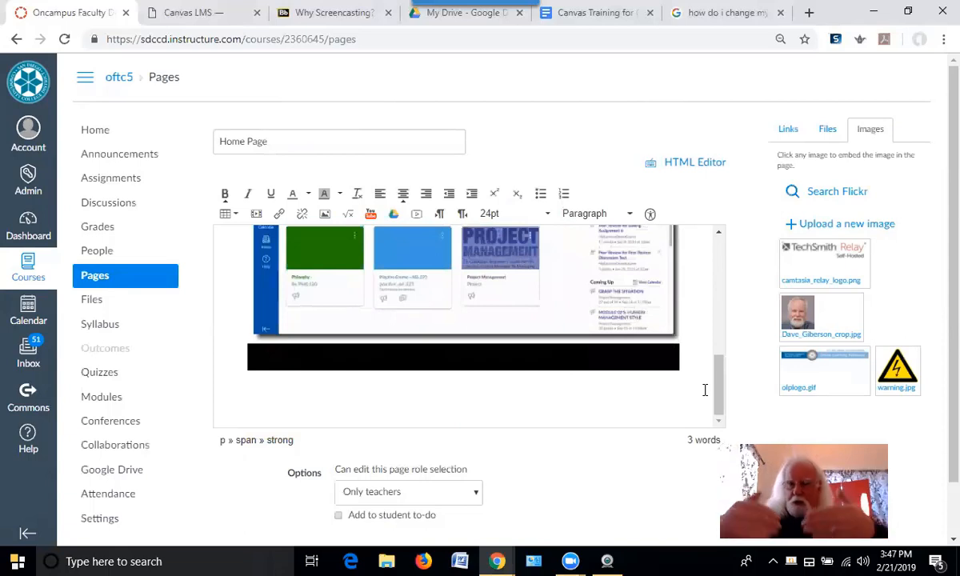
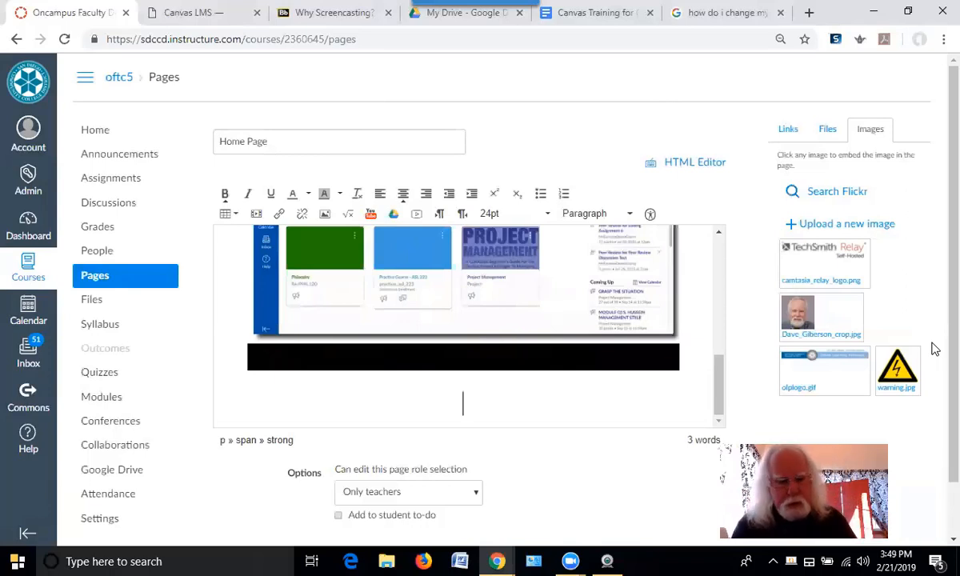
{"action": "type", "text": "Access "}
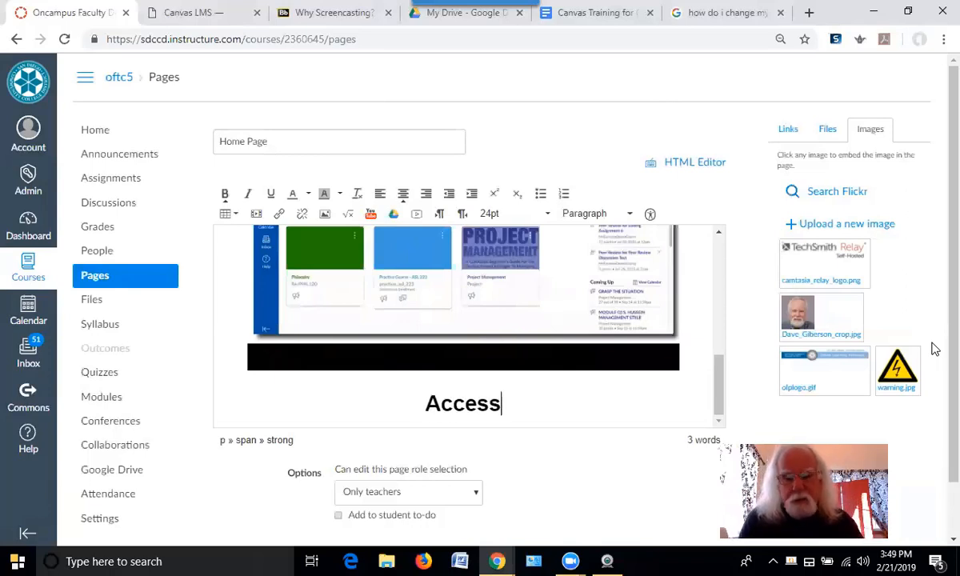
{"action": "type", "text": "Course"}
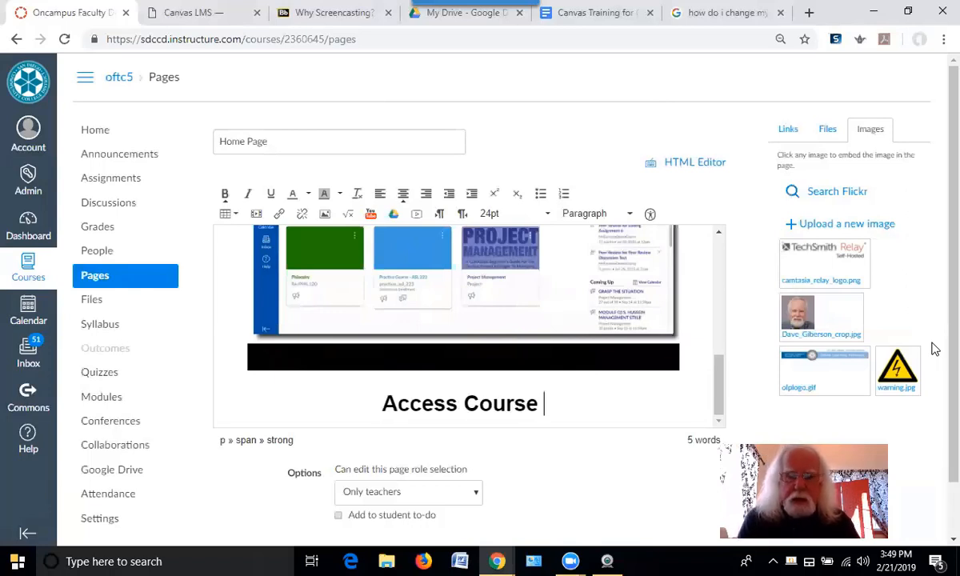
{"action": "type", "text": " M"}
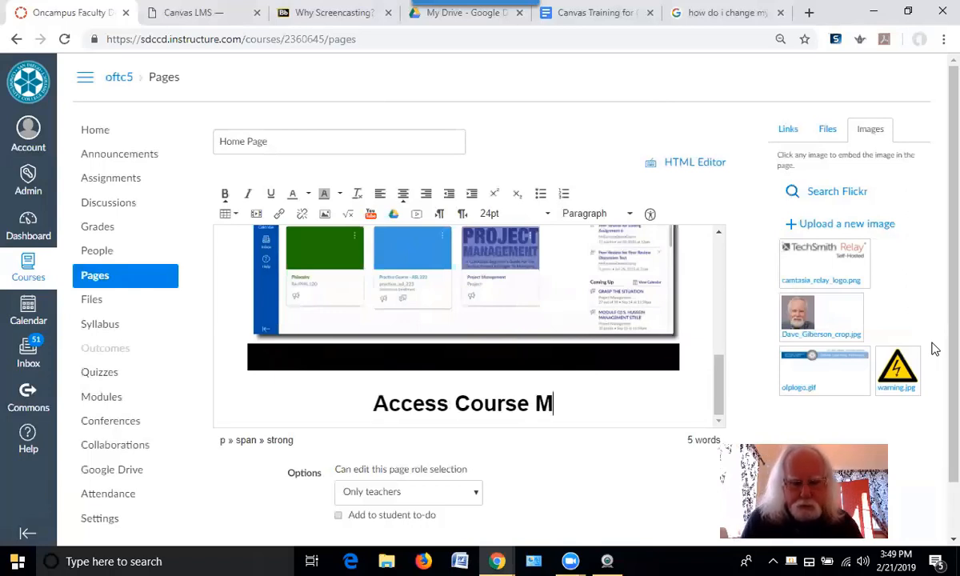
{"action": "type", "text": "odules"}
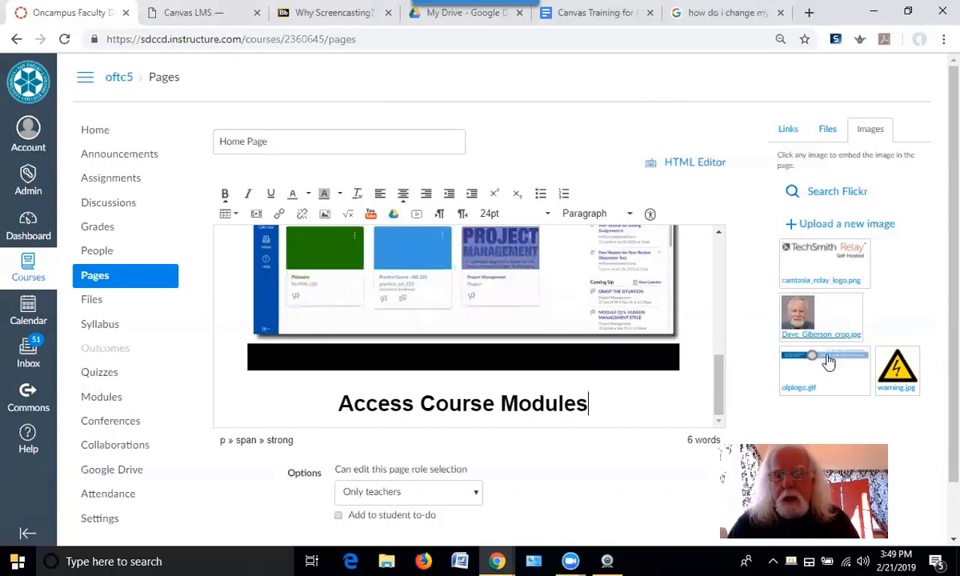
Link the "Access Course Modules" text to the Welcome module of the course
{"action": "left_click_drag", "start_coordinate": [589, 404], "coordinate": [338, 408]}
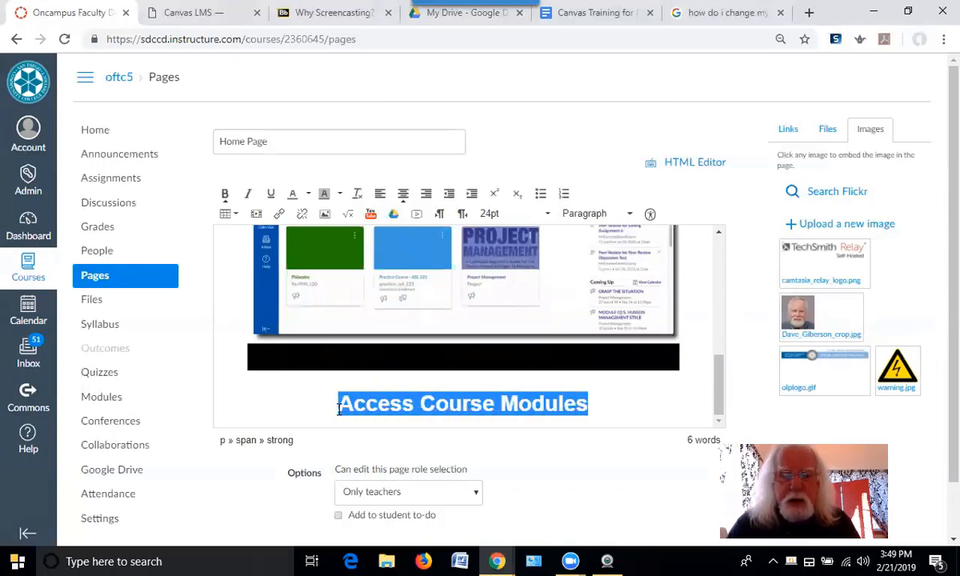
{"action": "left_click", "coordinate": [789, 131]}
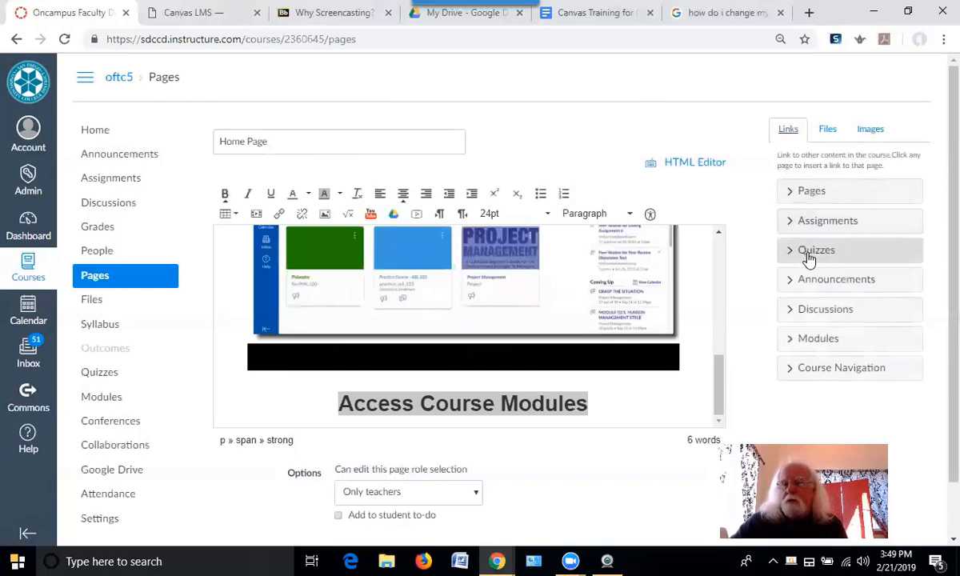
{"action": "left_click", "coordinate": [791, 344]}
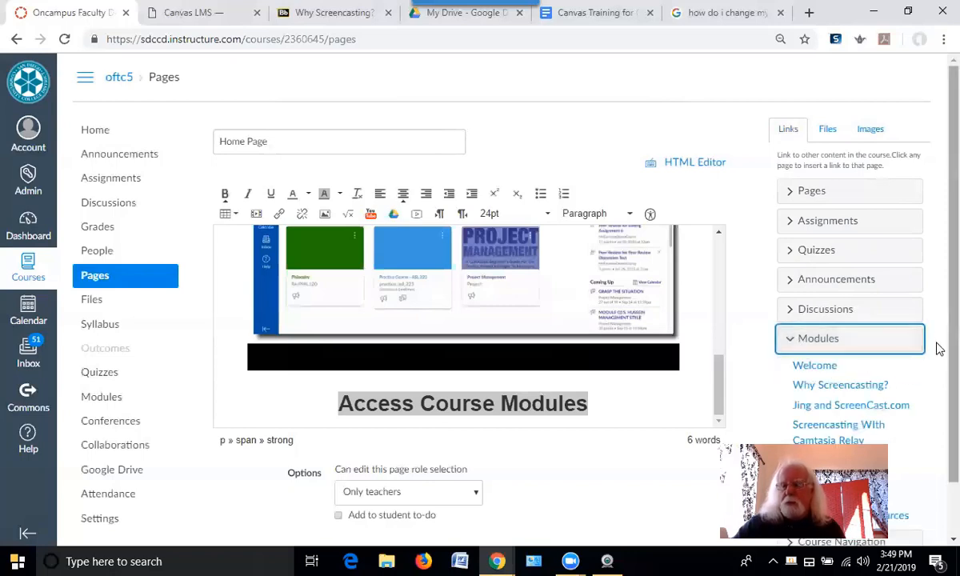
{"action": "scroll", "coordinate": [940, 341], "scroll_direction": "down", "scroll_amount": 2}
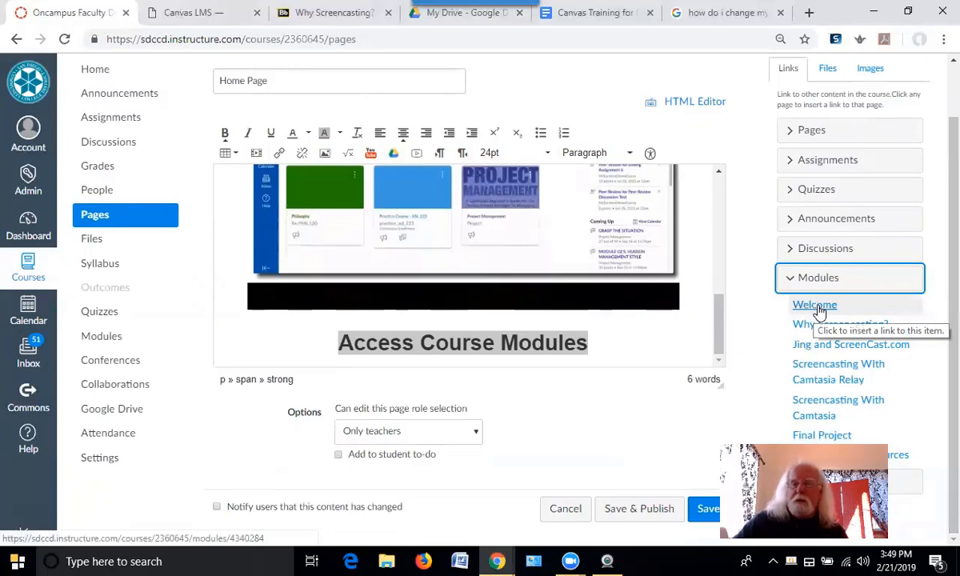
{"action": "left_click", "coordinate": [816, 307]}
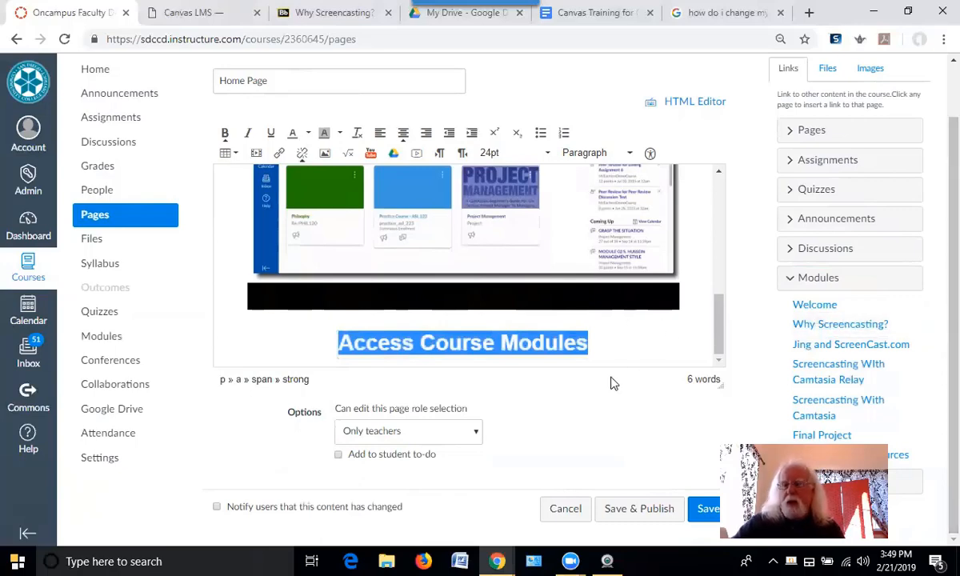
{"action": "left_click", "coordinate": [591, 401]}
Check the page content back up to the banner and save the Home Page without publishing it
{"action": "mouse_move", "coordinate": [719, 346]}
{"action": "left_mouse_down"}
{"action": "mouse_move", "coordinate": [719, 215]}
{"action": "mouse_move", "coordinate": [726, 360]}
{"action": "left_mouse_up"}
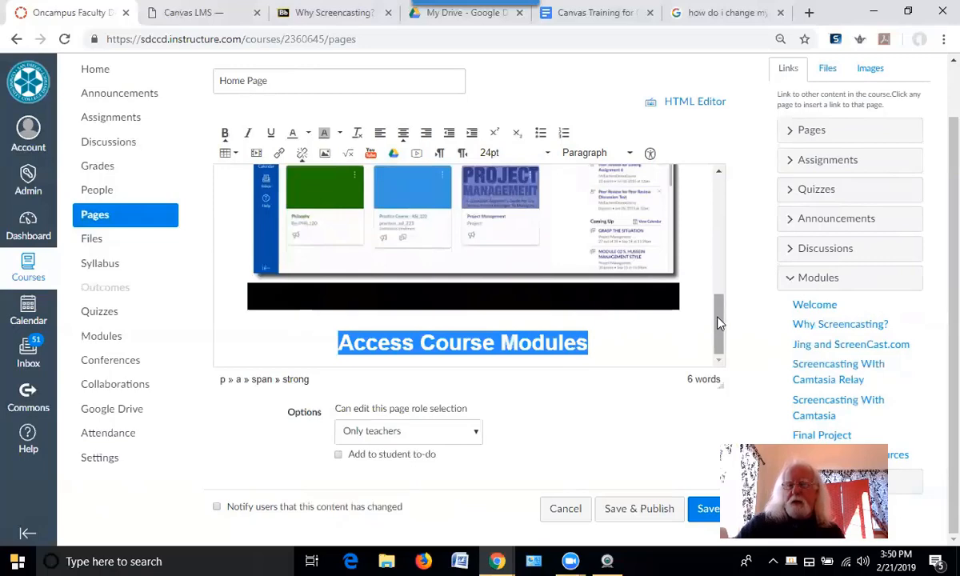
{"action": "left_click_drag", "start_coordinate": [712, 324], "coordinate": [702, 194]}
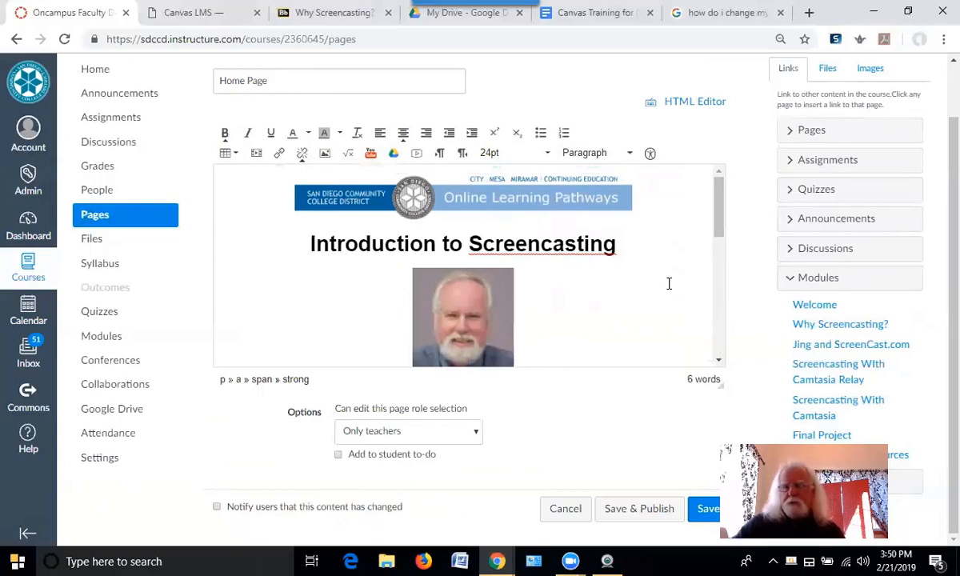
{"action": "left_click", "coordinate": [700, 511]}
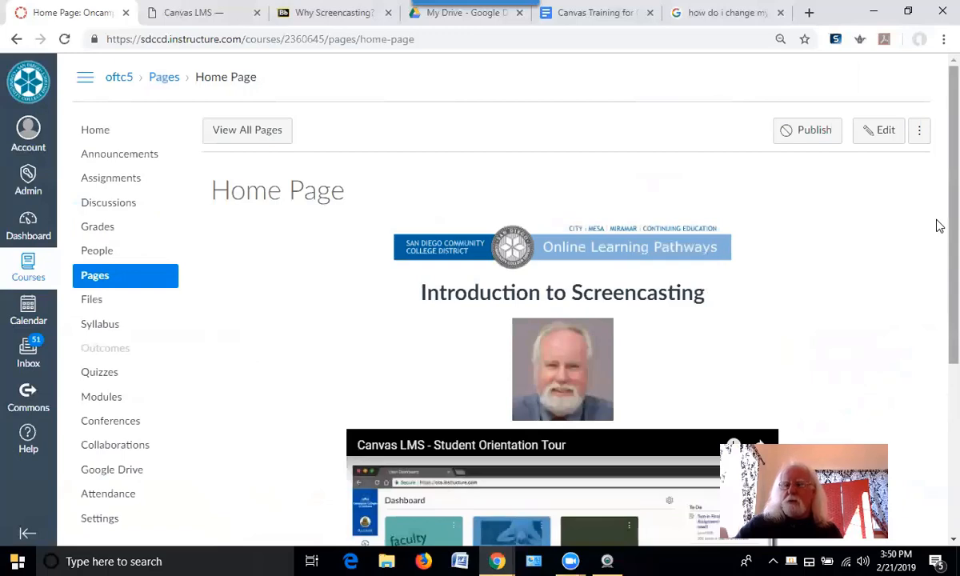
Review the saved Home Page down to the modules link, and briefly play and pause the embedded orientation video
{"action": "scroll", "coordinate": [937, 241], "scroll_direction": "down", "scroll_amount": 2}
{"action": "scroll", "coordinate": [938, 401], "scroll_direction": "down", "scroll_amount": 2}
{"action": "scroll", "coordinate": [937, 321], "scroll_direction": "up", "scroll_amount": 3}
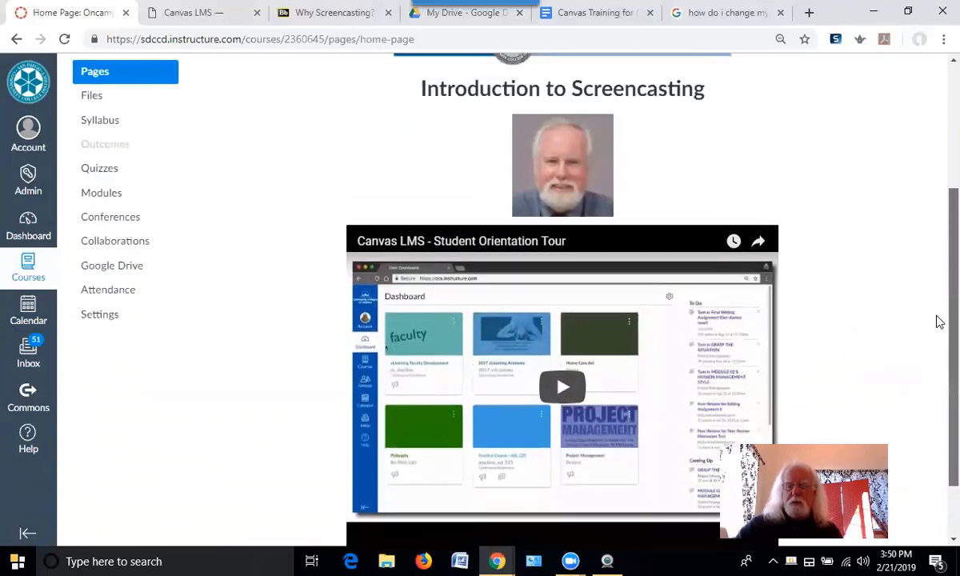
{"action": "scroll", "coordinate": [939, 317], "scroll_direction": "down", "scroll_amount": 1}
{"action": "scroll", "coordinate": [938, 360], "scroll_direction": "down", "scroll_amount": 3}
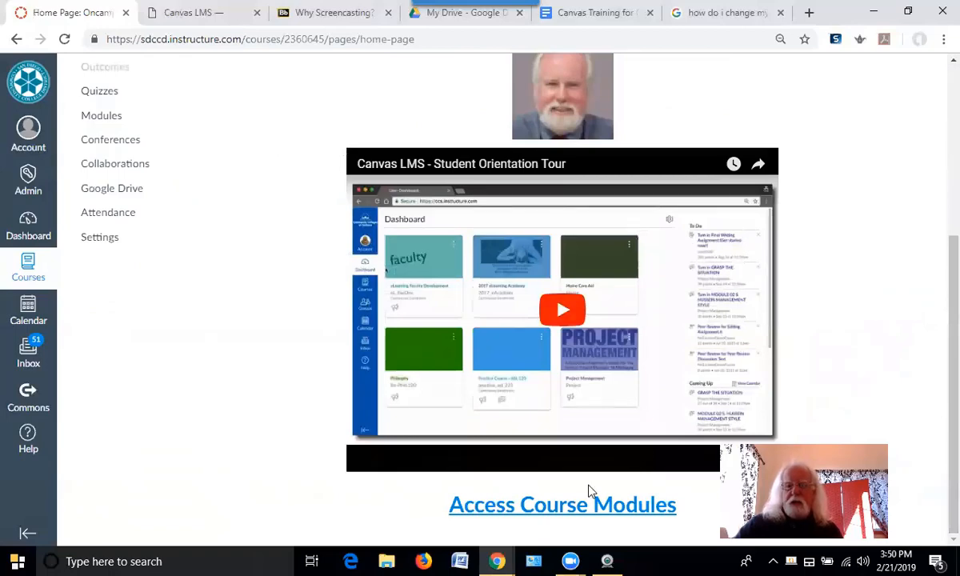
{"action": "left_click", "coordinate": [559, 315]}
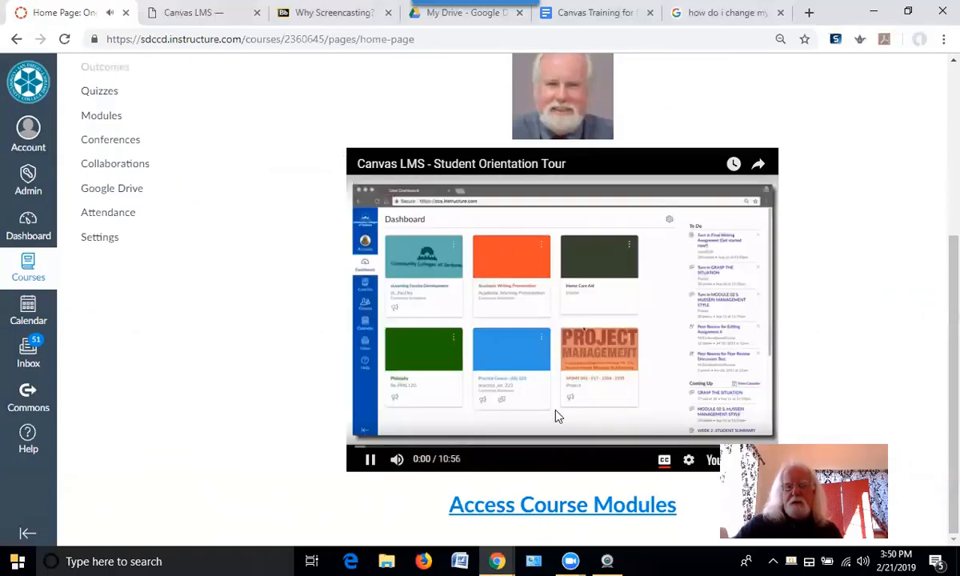
{"action": "left_click", "coordinate": [368, 460]}
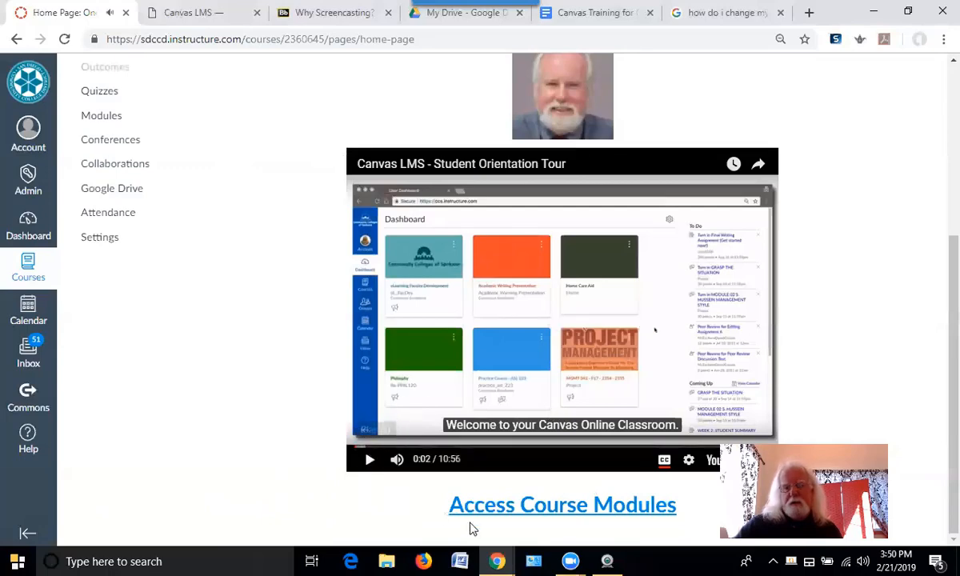
Test the "Access Course Modules" link and open Welcome.pdf from the Welcome module
{"action": "left_click", "coordinate": [586, 514]}
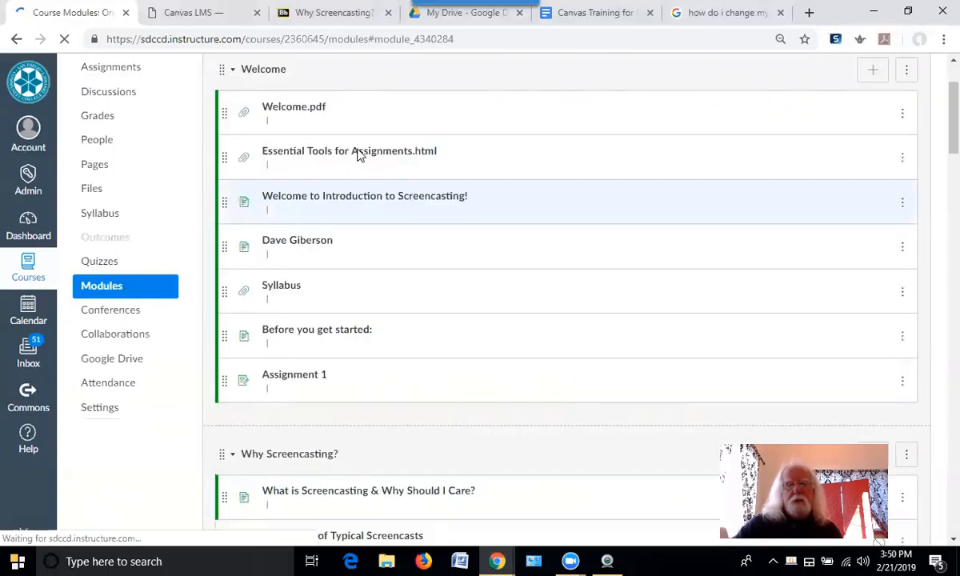
{"action": "left_click", "coordinate": [293, 107]}
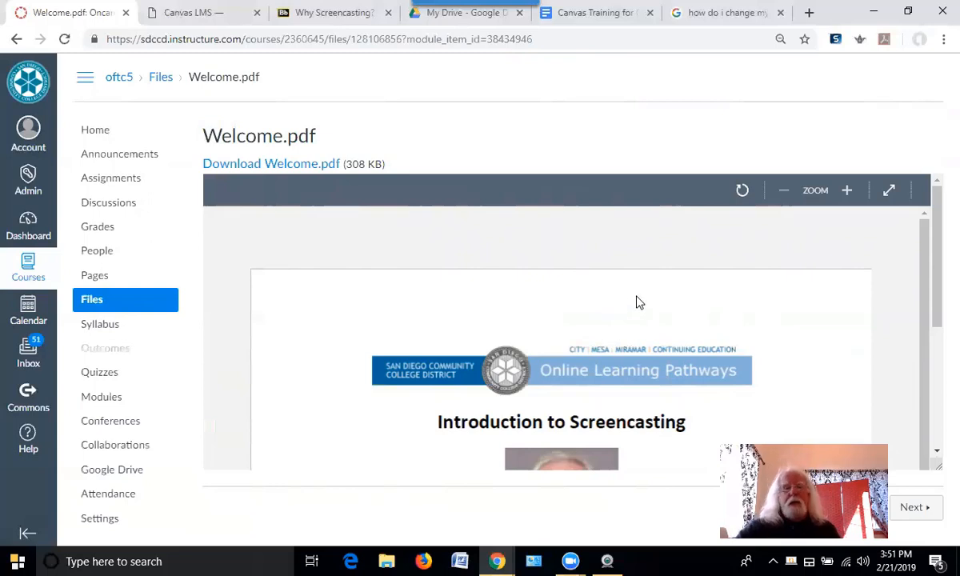
View the current course home, and open Home Page from the list of course pages
{"action": "left_click", "coordinate": [101, 132]}
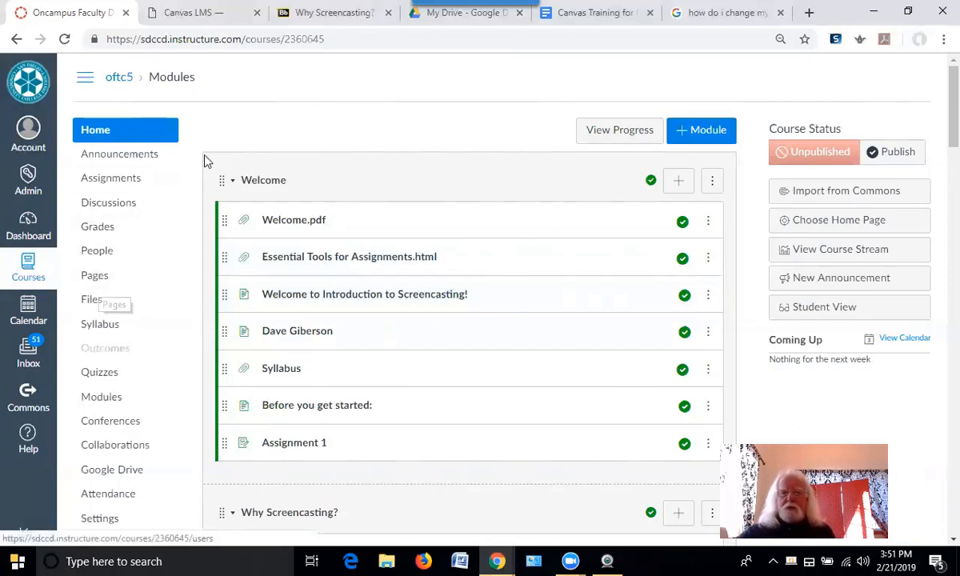
{"action": "left_click", "coordinate": [100, 280]}
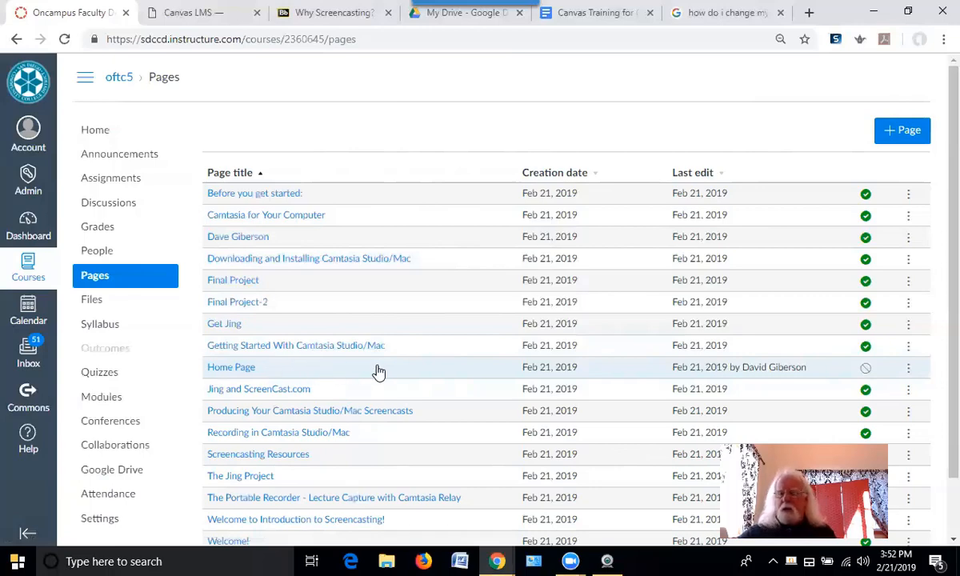
{"action": "scroll", "coordinate": [939, 429], "scroll_direction": "down", "scroll_amount": 1}
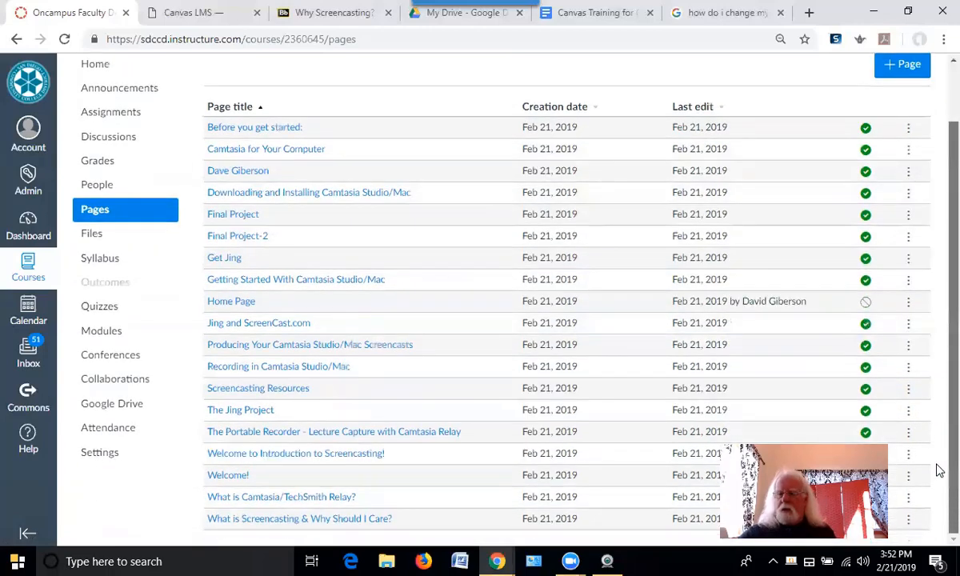
{"action": "left_click", "coordinate": [245, 304]}
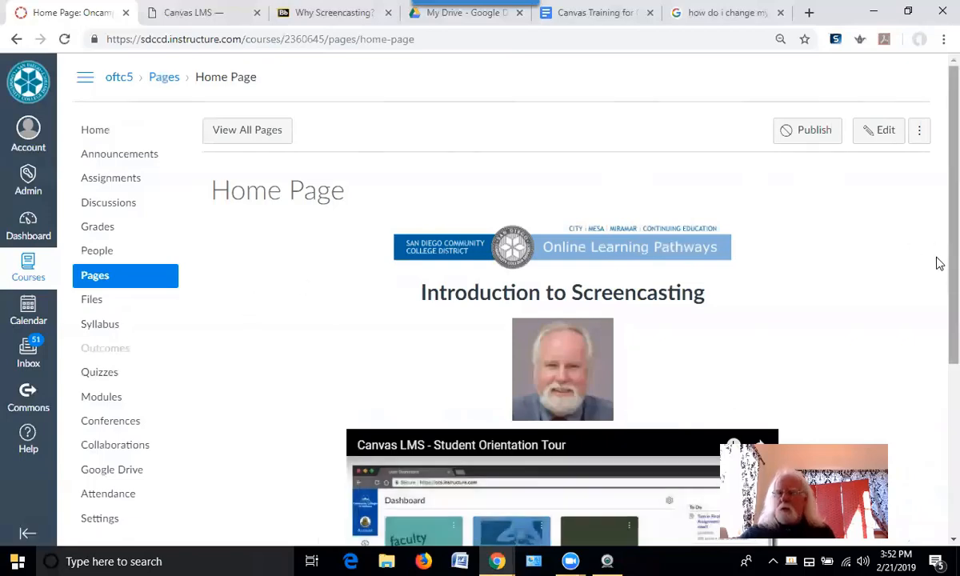
{"action": "left_click_drag", "start_coordinate": [940, 264], "coordinate": [928, 237]}
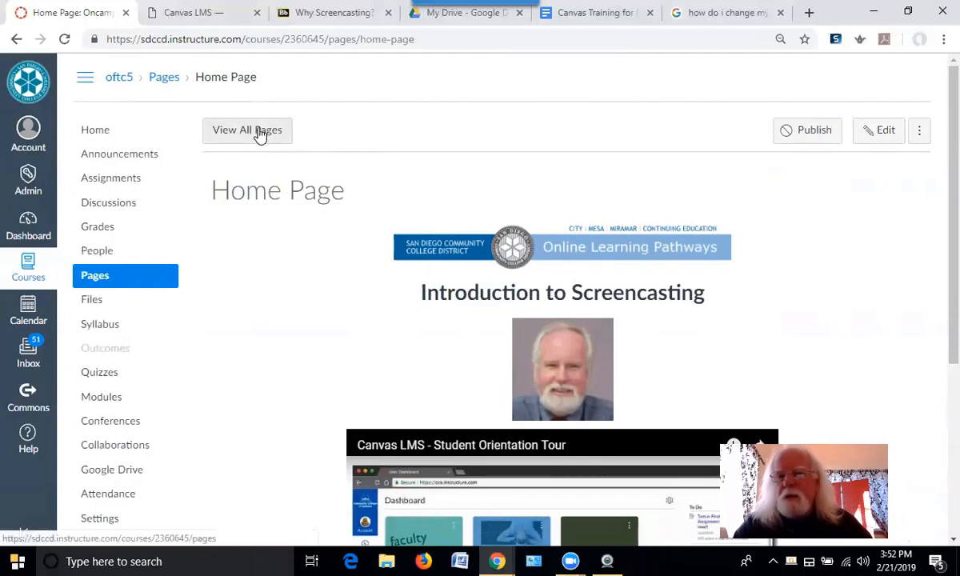
Publish Home Page from the list of all pages and check what the course home displays
{"action": "left_click", "coordinate": [257, 140]}
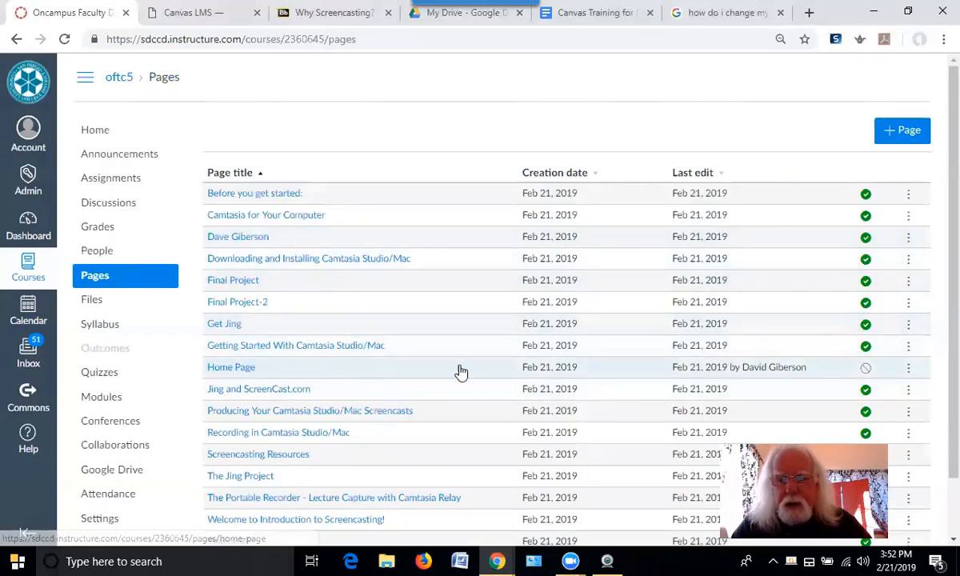
{"action": "left_click", "coordinate": [866, 368]}
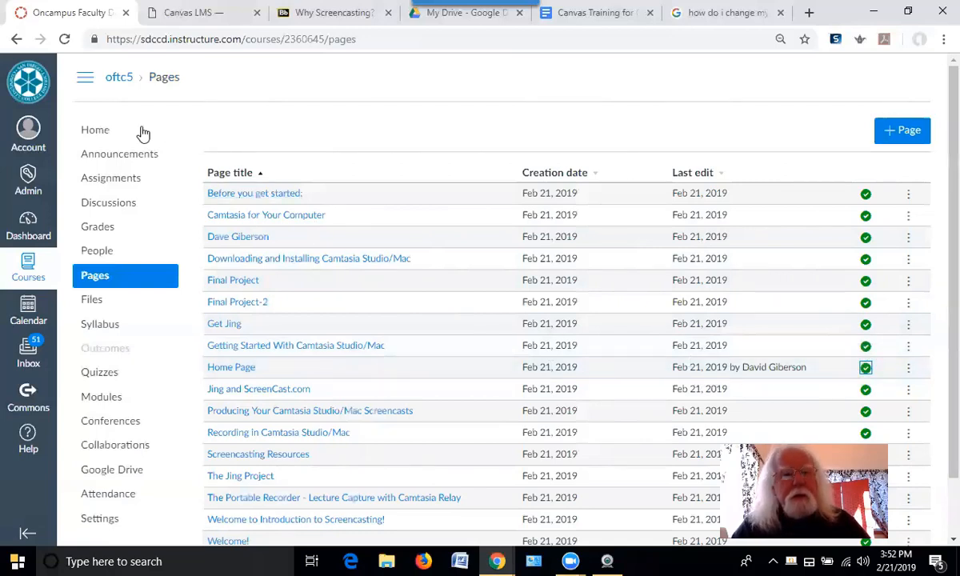
{"action": "left_click", "coordinate": [96, 131]}
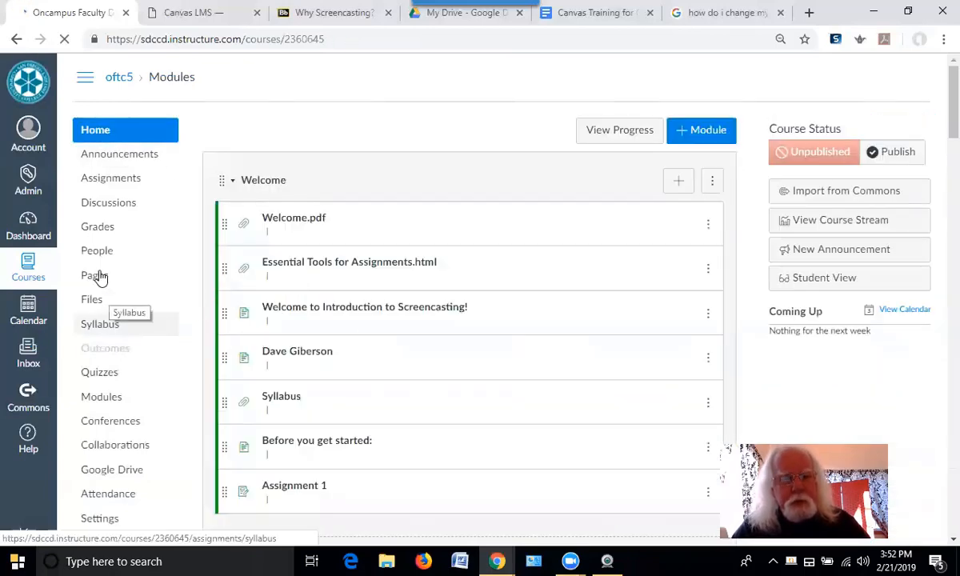
Set the published Home Page as the course's front page from the pages list
{"action": "left_click", "coordinate": [86, 276]}
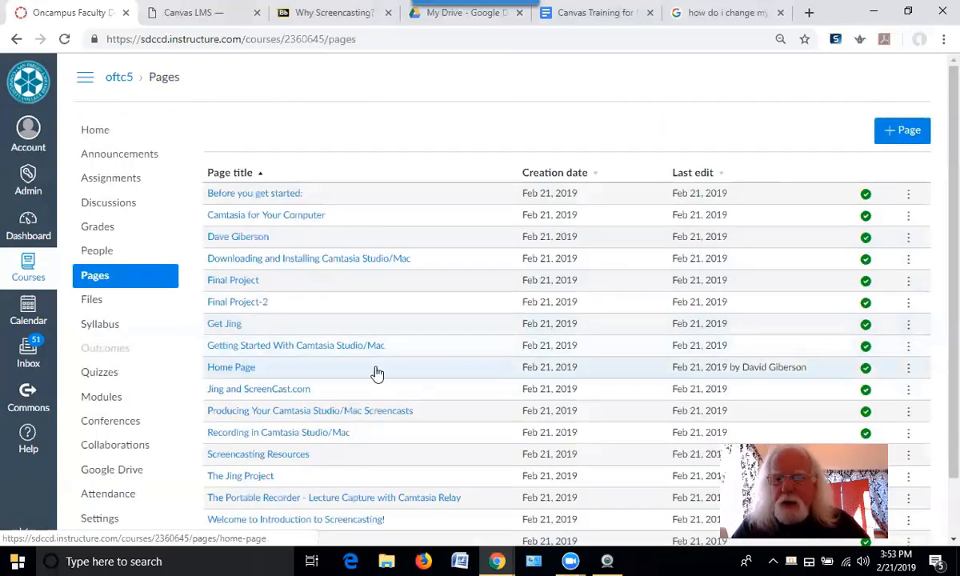
{"action": "left_click", "coordinate": [908, 369]}
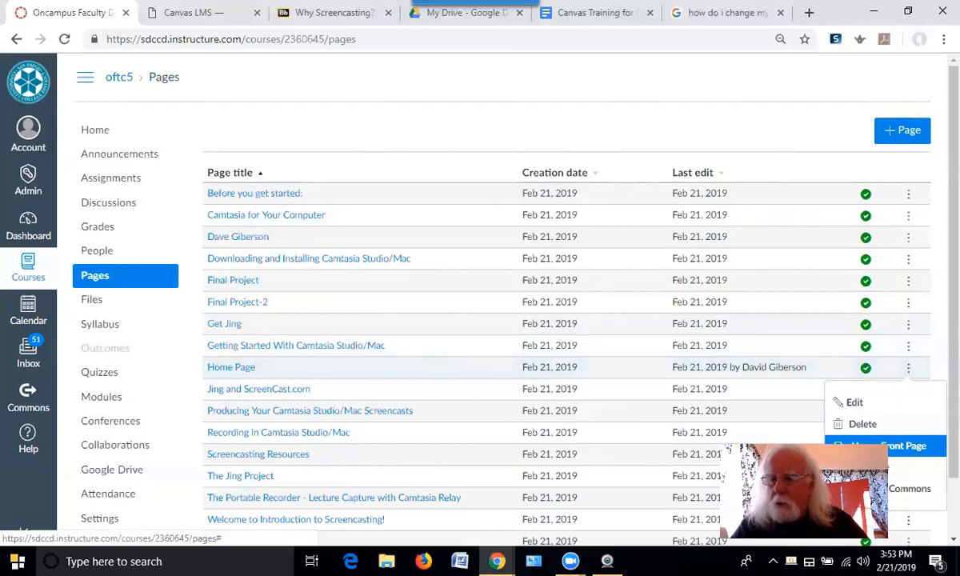
{"action": "left_click", "coordinate": [862, 455]}
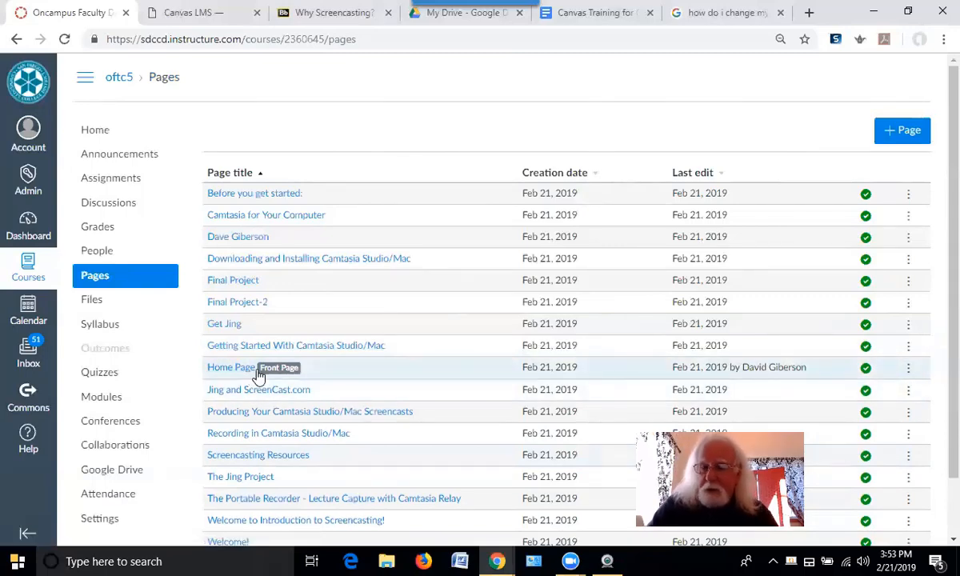
Set the course home to display the Pages Front Page instead of Course Modules
{"action": "left_click", "coordinate": [92, 130]}
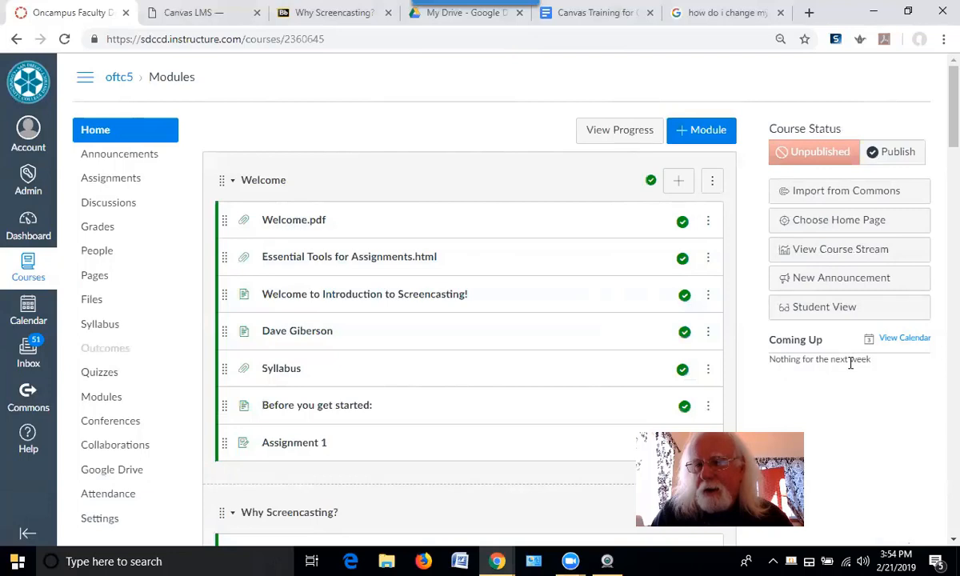
{"action": "left_click", "coordinate": [836, 224]}
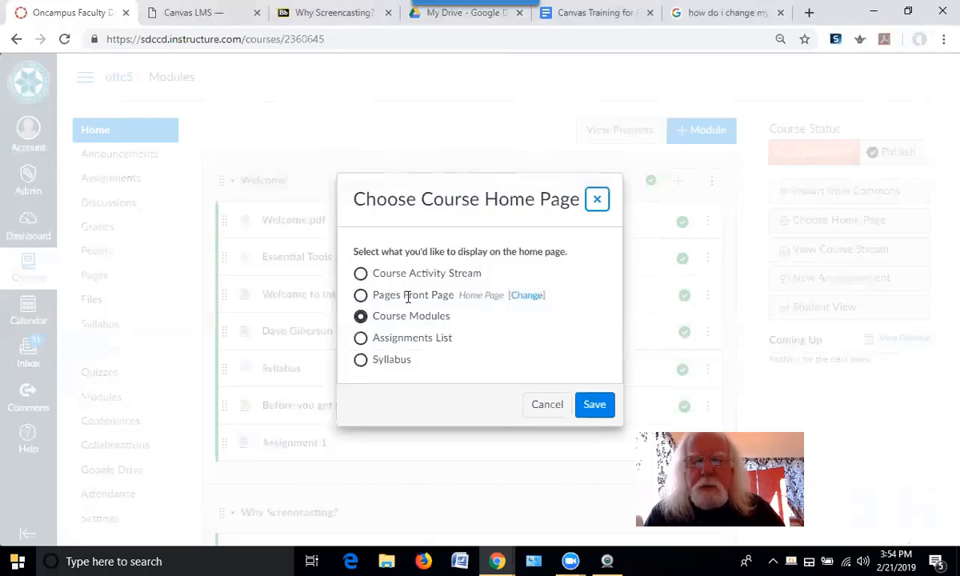
{"action": "left_click", "coordinate": [360, 295]}
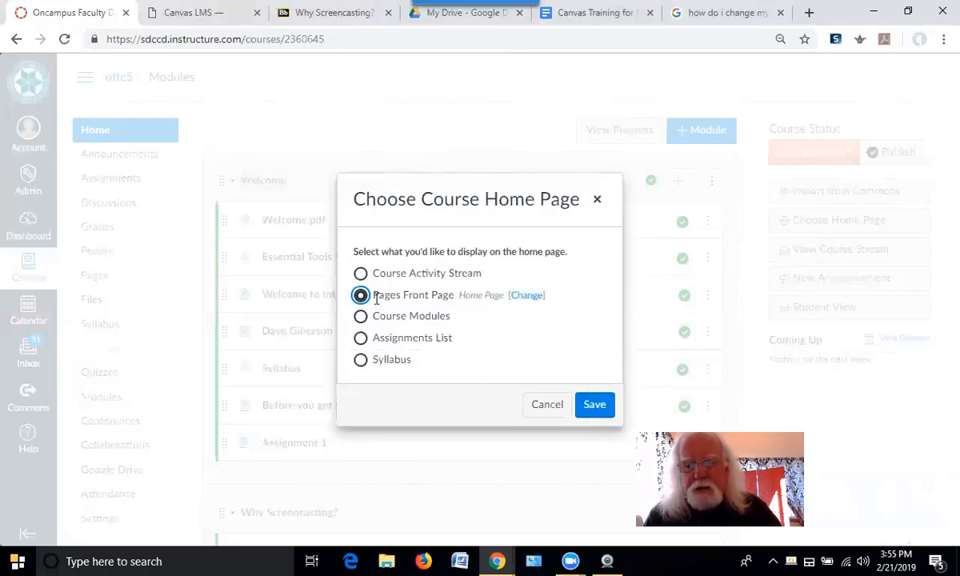
{"action": "left_click", "coordinate": [605, 406]}
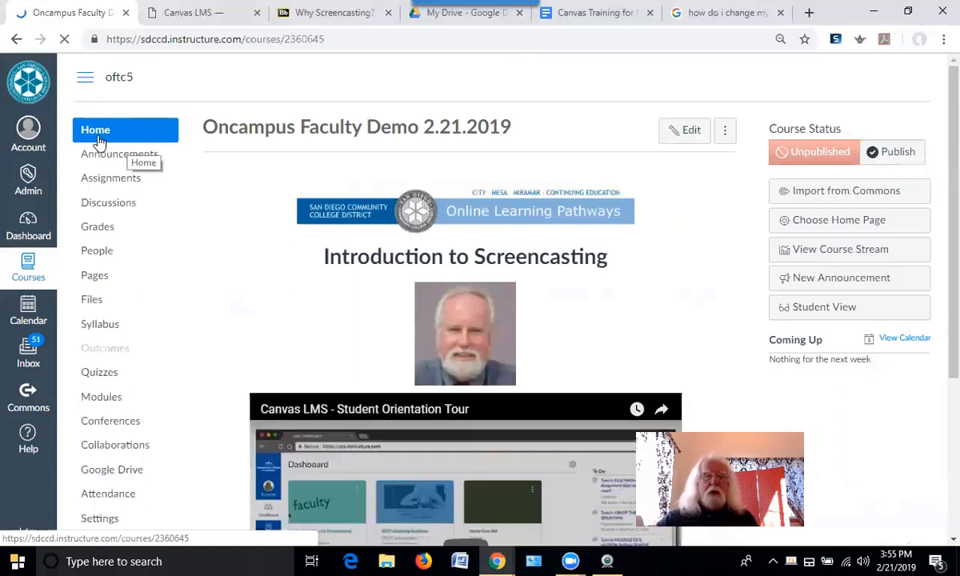
Review the course home down to the "Access Course Modules" link, and publish the course
{"action": "left_click", "coordinate": [103, 132]}
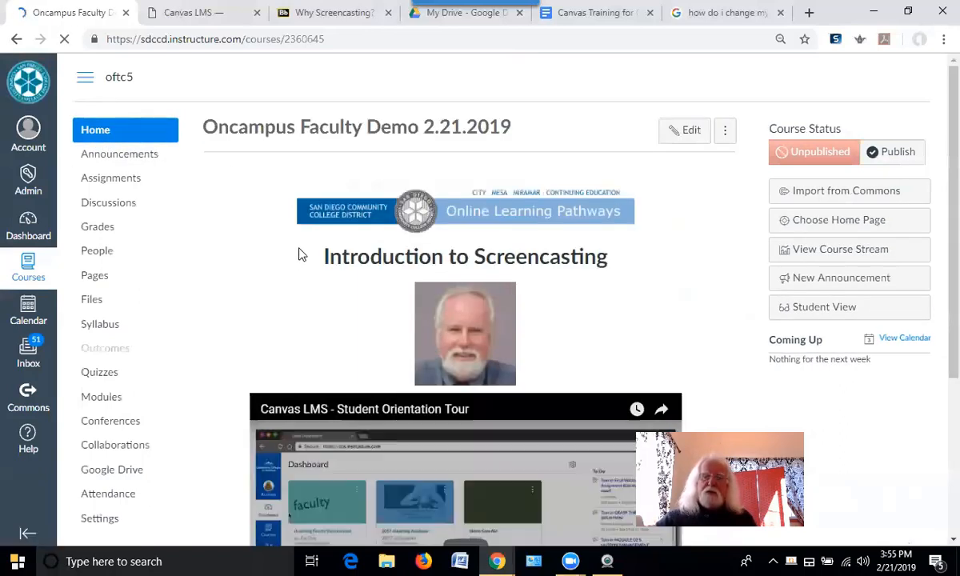
{"action": "scroll", "coordinate": [301, 254], "scroll_direction": "down", "scroll_amount": 3}
{"action": "scroll", "coordinate": [284, 240], "scroll_direction": "up", "scroll_amount": 3}
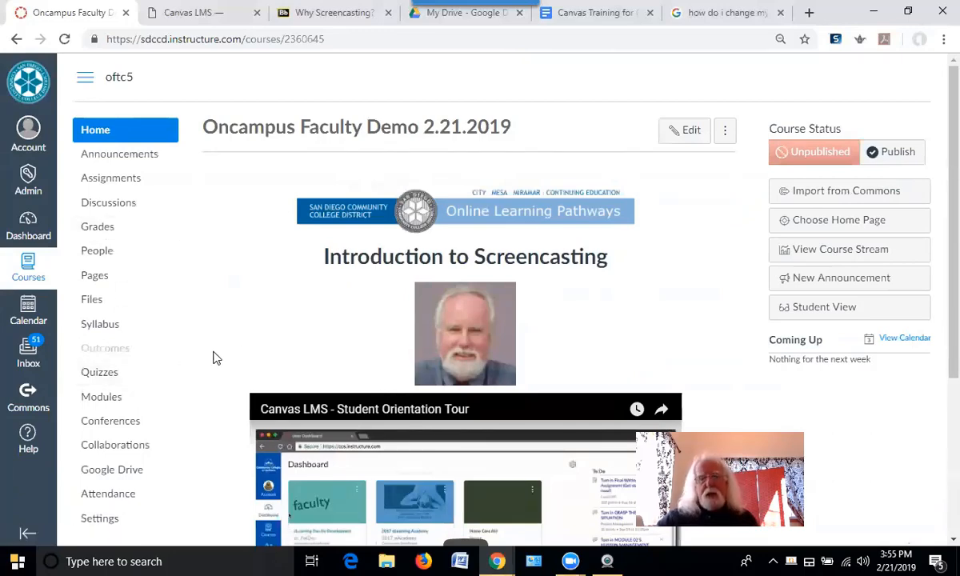
{"action": "scroll", "coordinate": [216, 360], "scroll_direction": "down", "scroll_amount": 3}
{"action": "scroll", "coordinate": [216, 363], "scroll_direction": "up", "scroll_amount": 3}
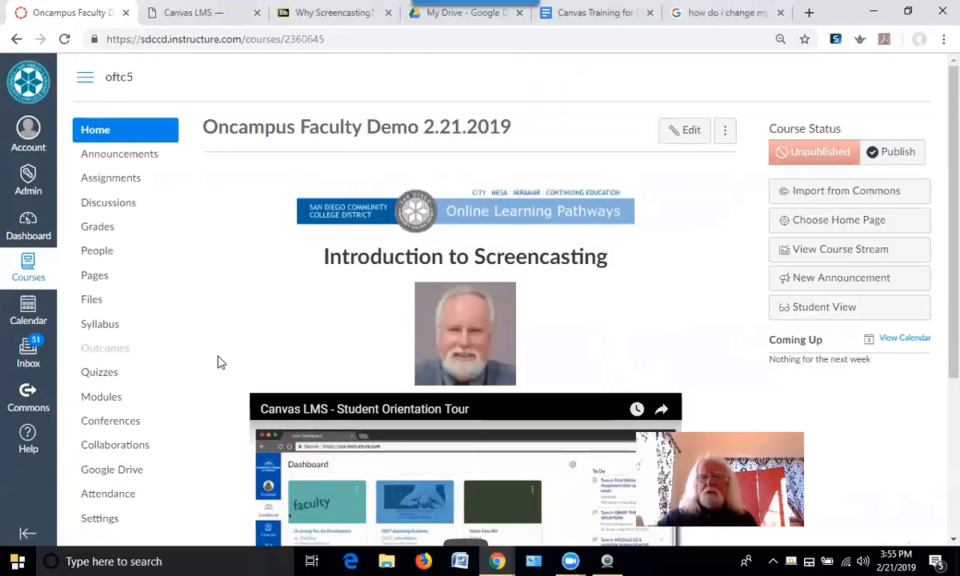
{"action": "scroll", "coordinate": [216, 362], "scroll_direction": "down", "scroll_amount": 2}
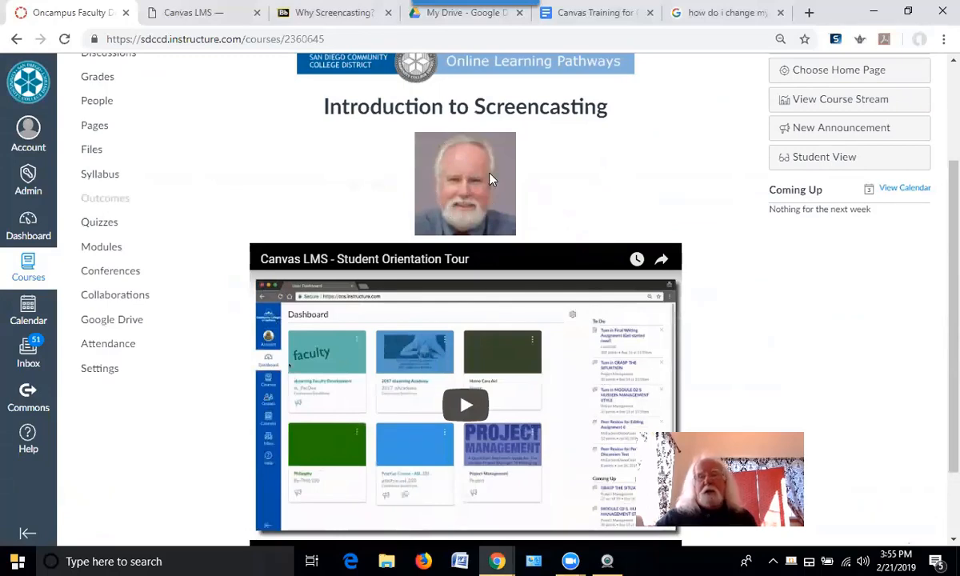
{"action": "scroll", "coordinate": [855, 441], "scroll_direction": "down", "scroll_amount": 1}
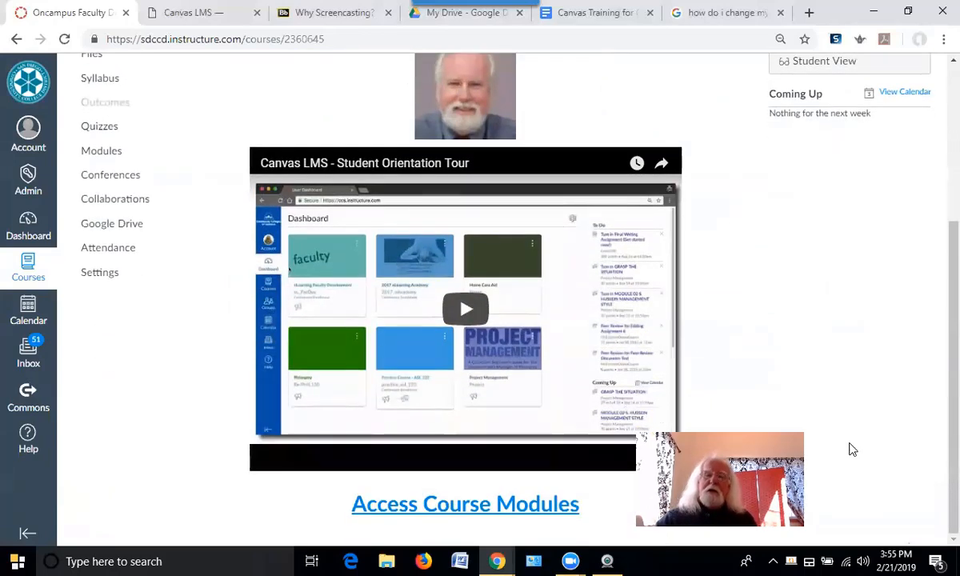
{"action": "scroll", "coordinate": [855, 424], "scroll_direction": "up", "scroll_amount": 3}
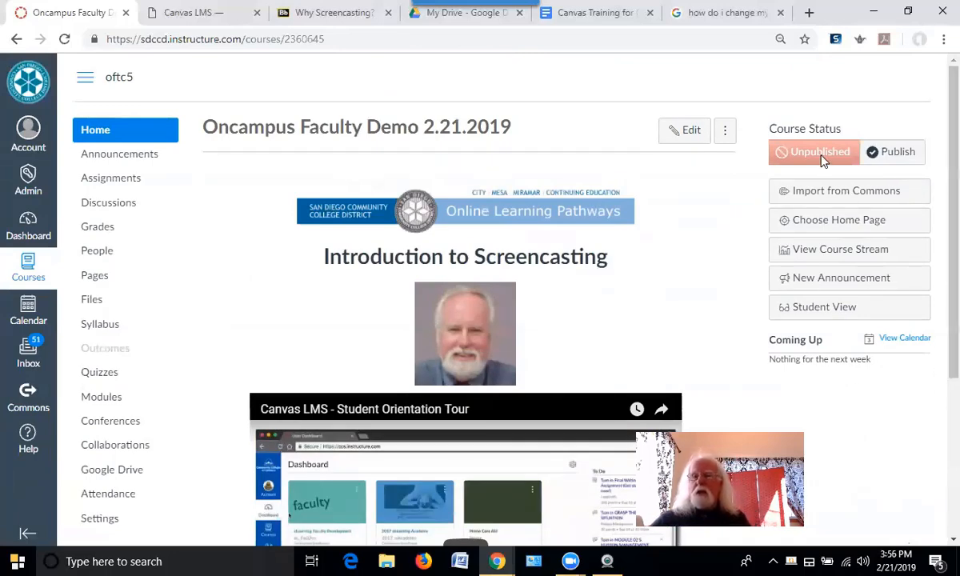
{"action": "left_click", "coordinate": [883, 152]}
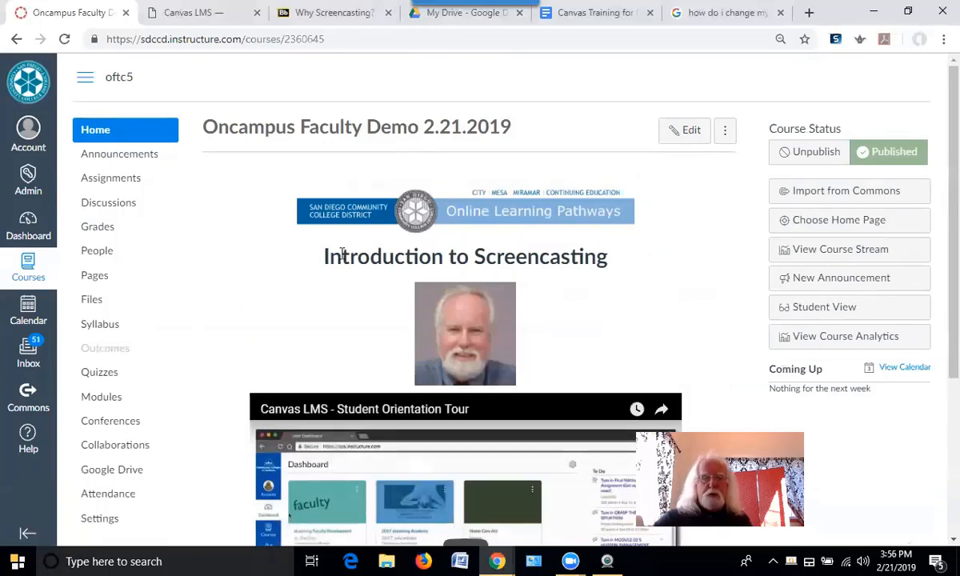
Publish Jing Overview, An Interactive Jing Tutorial from TechSmith and Quiz for Jing and Screencast.com in the Jing and ScreenCast.com module
{"action": "left_click", "coordinate": [117, 400]}
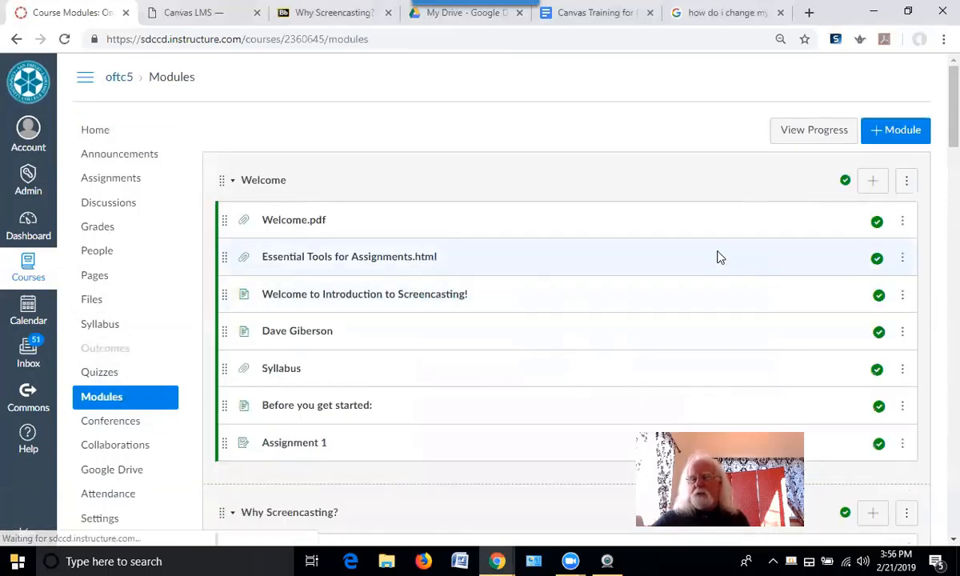
{"action": "scroll", "coordinate": [737, 264], "scroll_direction": "down", "scroll_amount": 5}
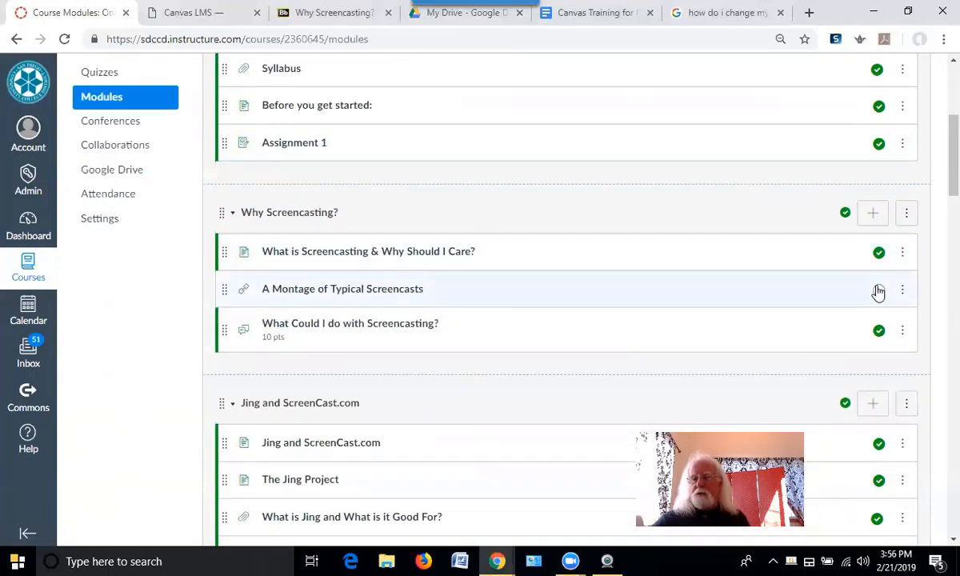
{"action": "scroll", "coordinate": [739, 294], "scroll_direction": "down", "scroll_amount": 5}
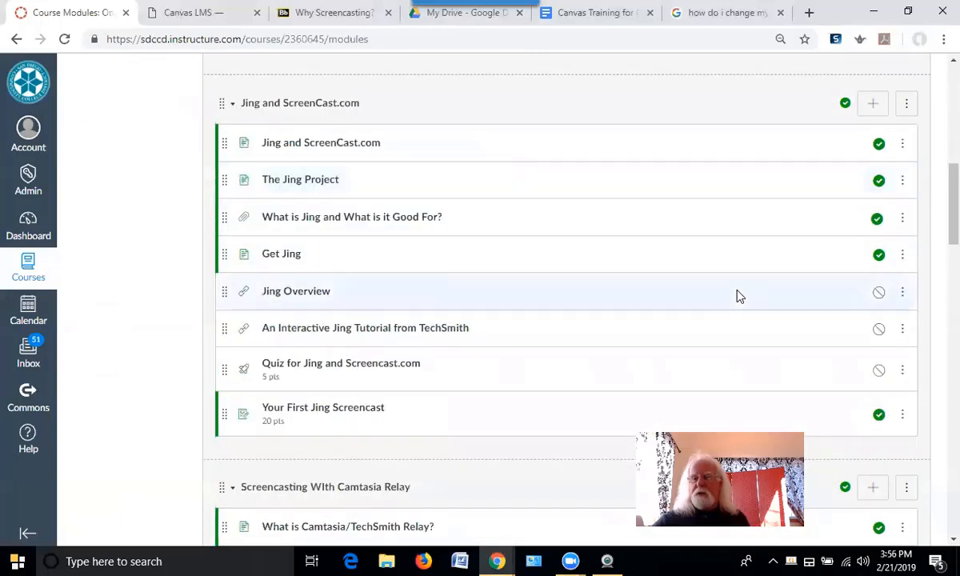
{"action": "left_click", "coordinate": [879, 293]}
{"action": "left_click", "coordinate": [878, 329]}
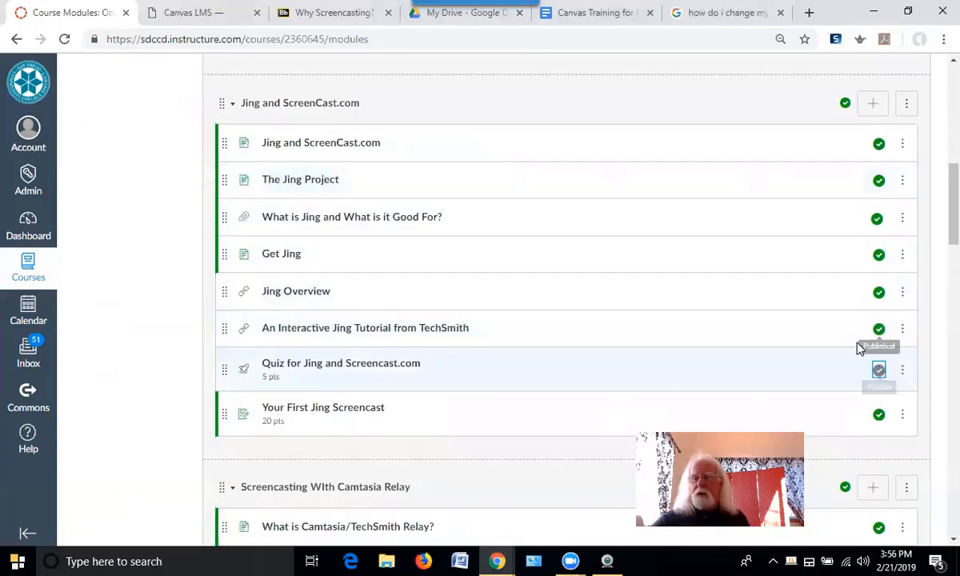
Publish Camtasia Relay Overview, Linking Camtasia Relay to Your Screencast.com Account, Camtasia Relay Help Page and Quiz for Camtasia Relay
{"action": "scroll", "coordinate": [833, 340], "scroll_direction": "down", "scroll_amount": 6}
{"action": "left_click", "coordinate": [879, 190]}
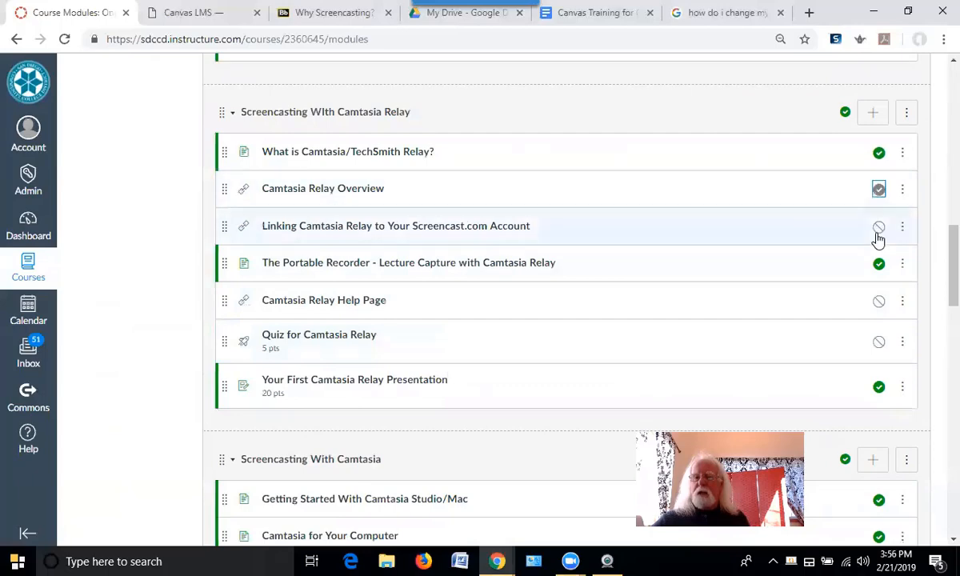
{"action": "left_click", "coordinate": [879, 227]}
{"action": "left_click", "coordinate": [879, 301]}
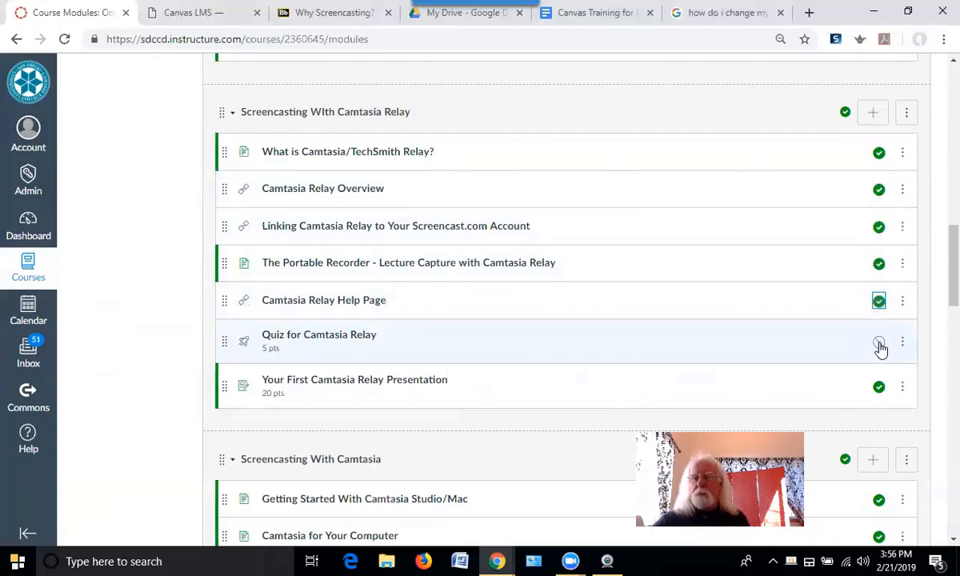
{"action": "left_click", "coordinate": [878, 343]}
Publish Quiz for Camtasia (Windows and Mac) and check the publish state of the Final Project module's items
{"action": "scroll", "coordinate": [817, 400], "scroll_direction": "down", "scroll_amount": 5}
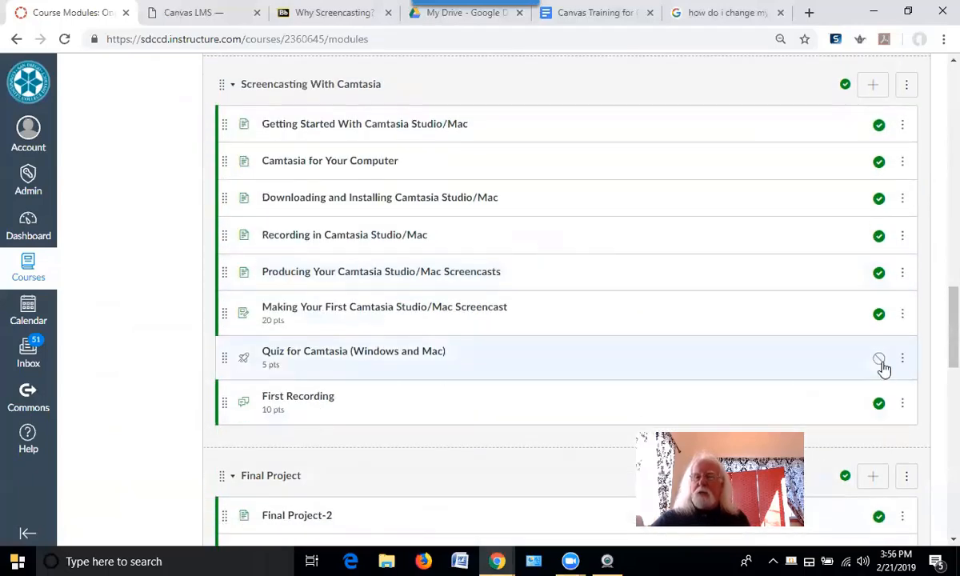
{"action": "left_click", "coordinate": [880, 359]}
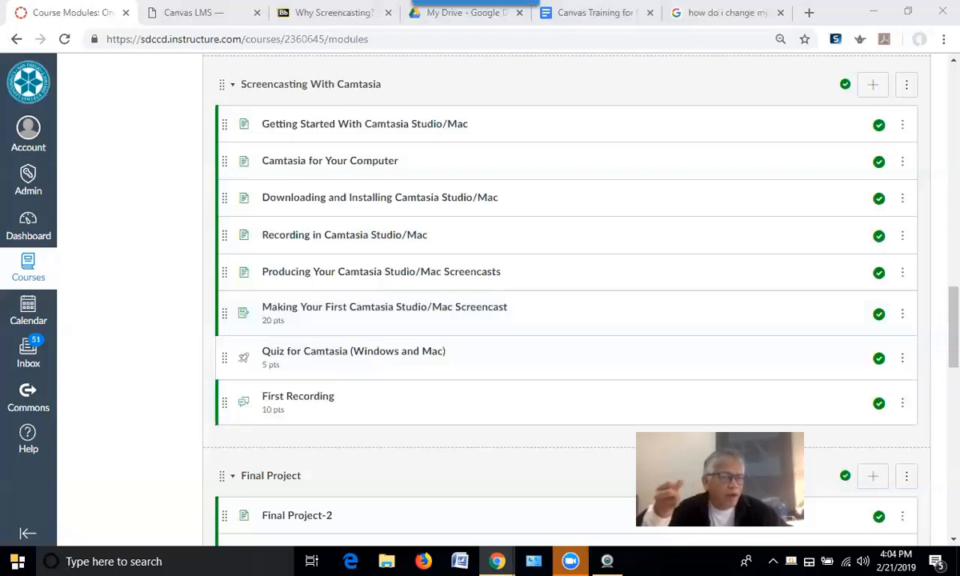
{"action": "left_click", "coordinate": [940, 354]}
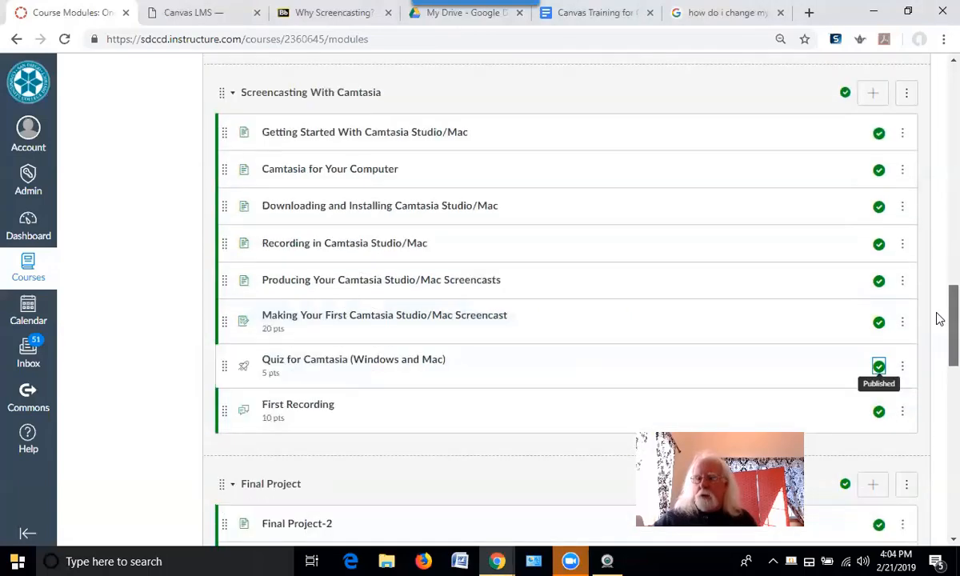
{"action": "scroll", "coordinate": [938, 332], "scroll_direction": "down", "scroll_amount": 2}
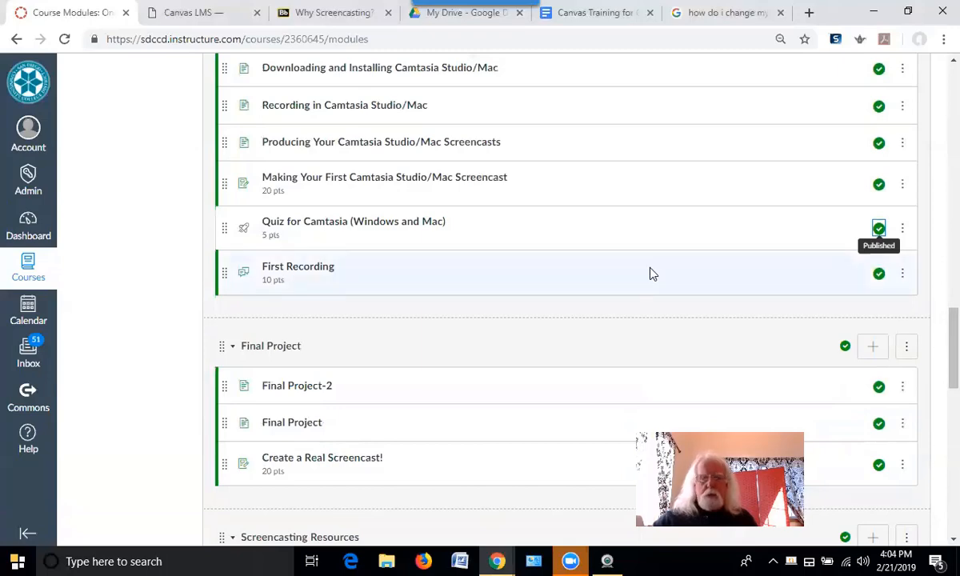
Create a new quiz from the course's quiz list and review its detail settings, from quiz type and options to restrictions and assignment
{"action": "scroll", "coordinate": [634, 294], "scroll_direction": "up", "scroll_amount": 7}
{"action": "scroll", "coordinate": [379, 184], "scroll_direction": "up", "scroll_amount": 15}
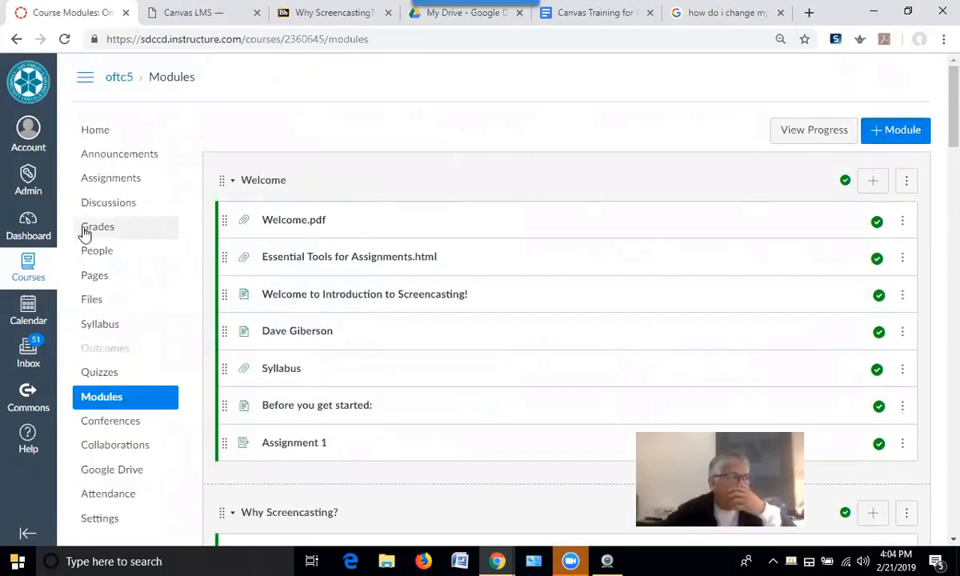
{"action": "left_click", "coordinate": [114, 375]}
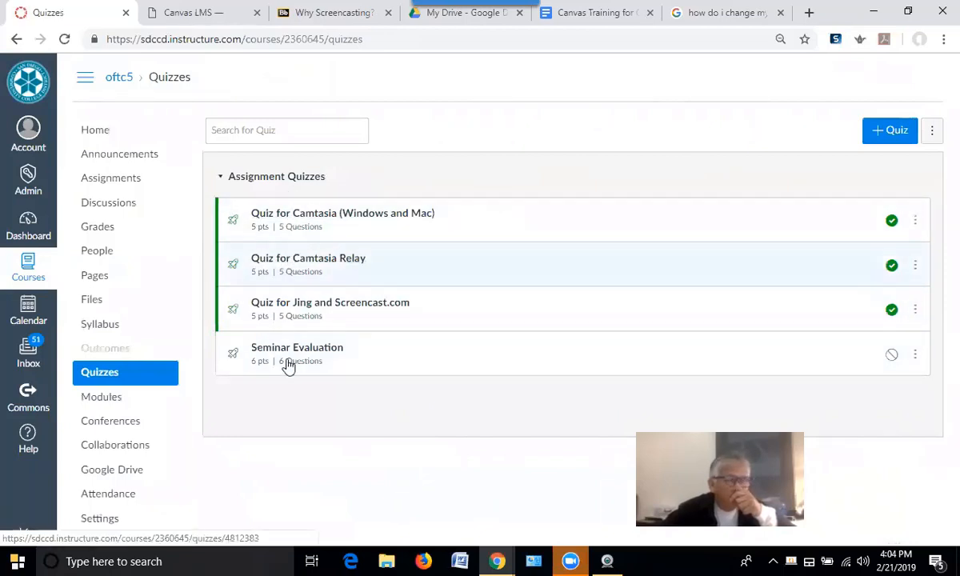
{"action": "left_click", "coordinate": [894, 136]}
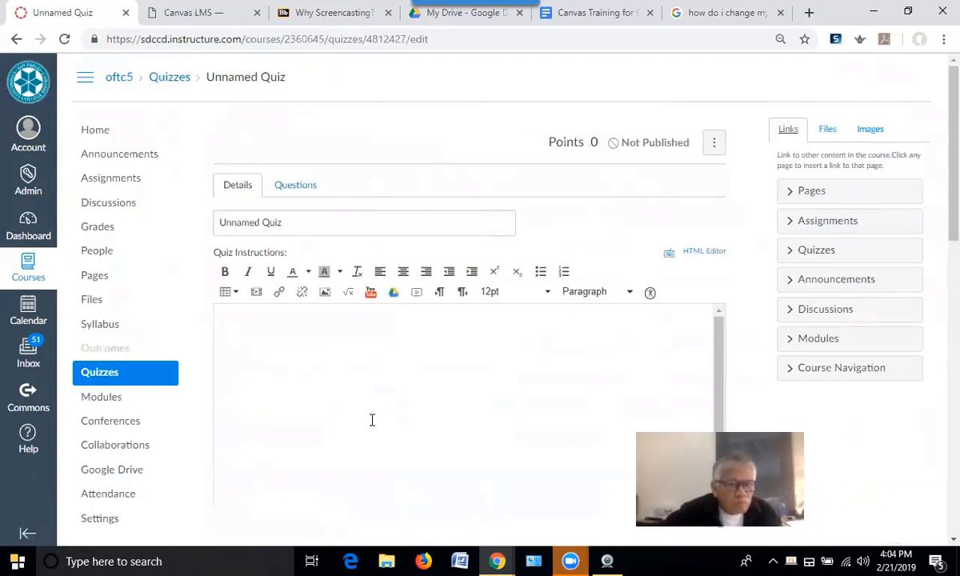
{"action": "scroll", "coordinate": [373, 420], "scroll_direction": "down", "scroll_amount": 1}
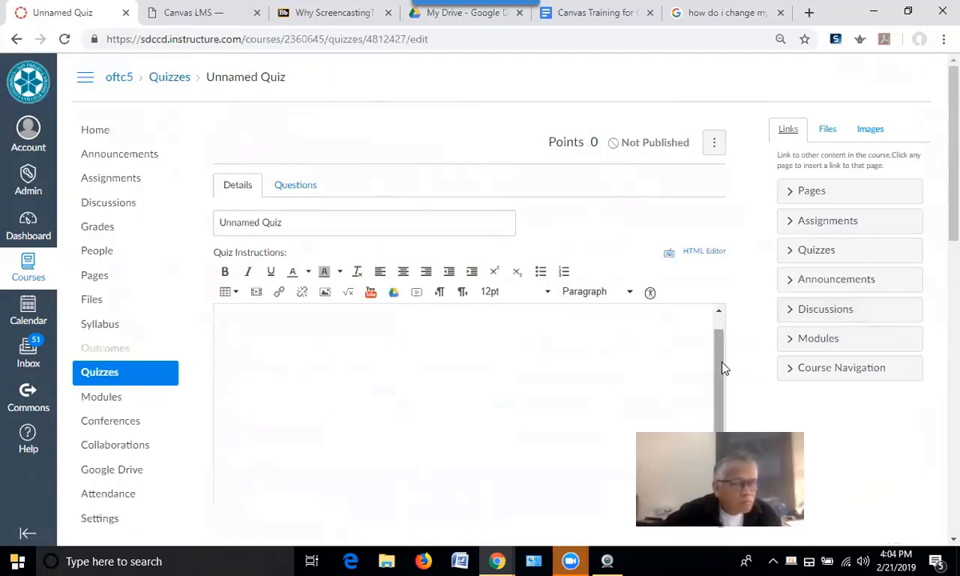
{"action": "scroll", "coordinate": [939, 272], "scroll_direction": "down", "scroll_amount": 2}
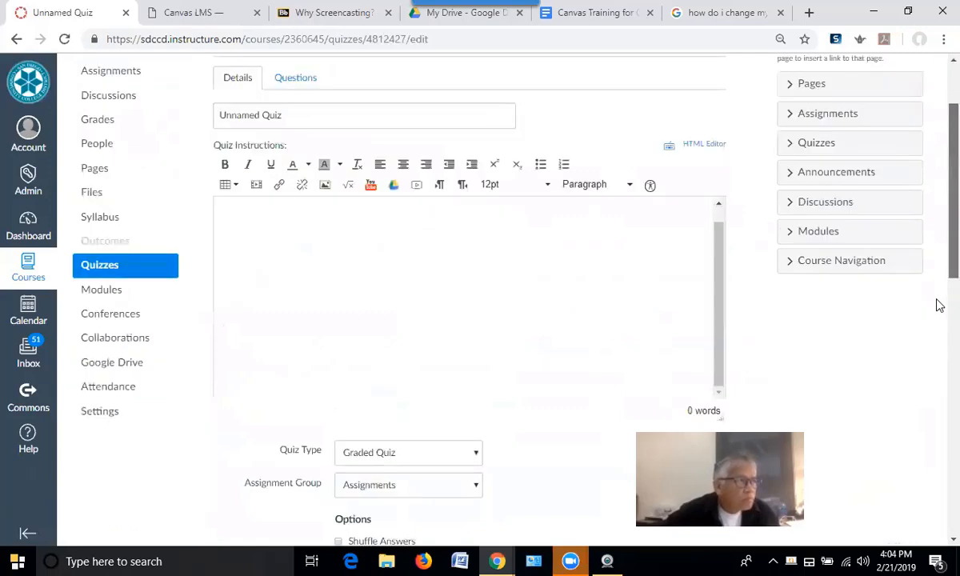
{"action": "scroll", "coordinate": [938, 305], "scroll_direction": "down", "scroll_amount": 6}
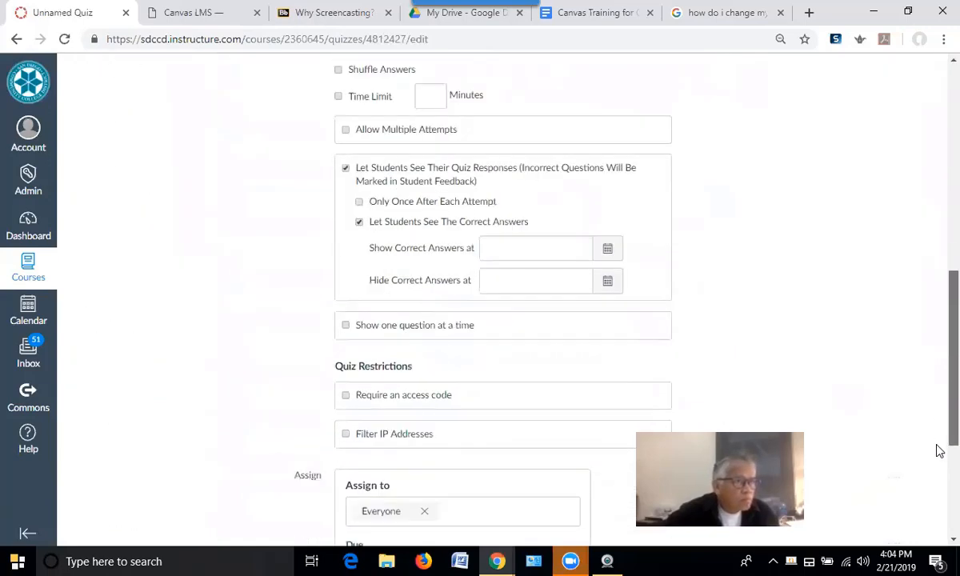
{"action": "scroll", "coordinate": [938, 480], "scroll_direction": "down", "scroll_amount": 3}
{"action": "scroll", "coordinate": [936, 320], "scroll_direction": "up", "scroll_amount": 7}
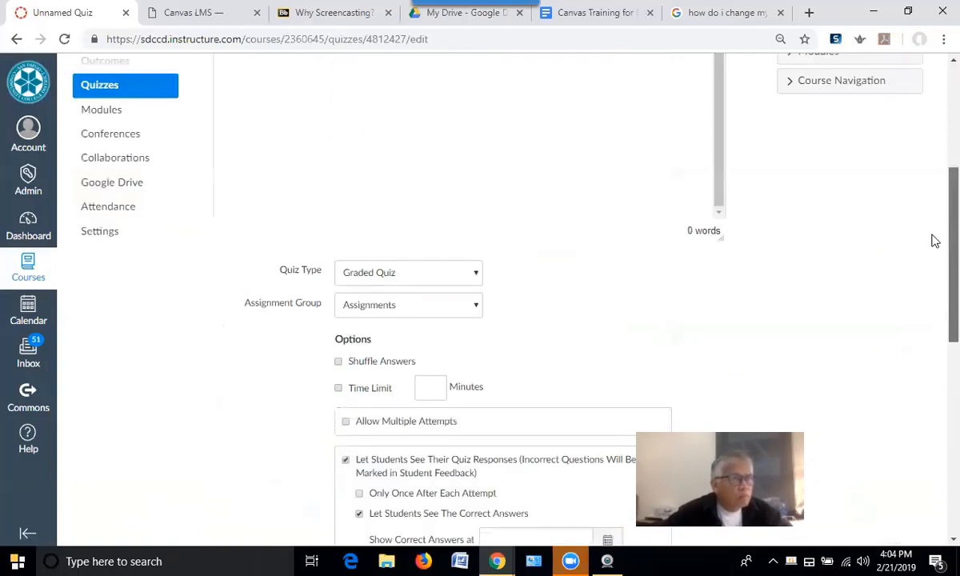
{"action": "scroll", "coordinate": [935, 240], "scroll_direction": "up", "scroll_amount": 4}
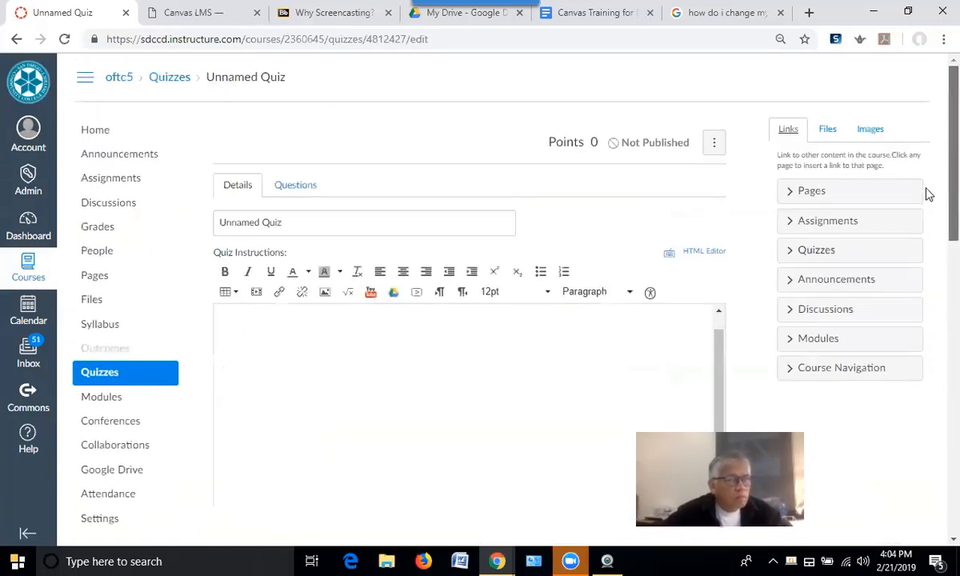
Add the questions flexsurvey1 and flexsurvey2 from the Question Database to the new quiz without a question group
{"action": "left_click", "coordinate": [306, 186]}
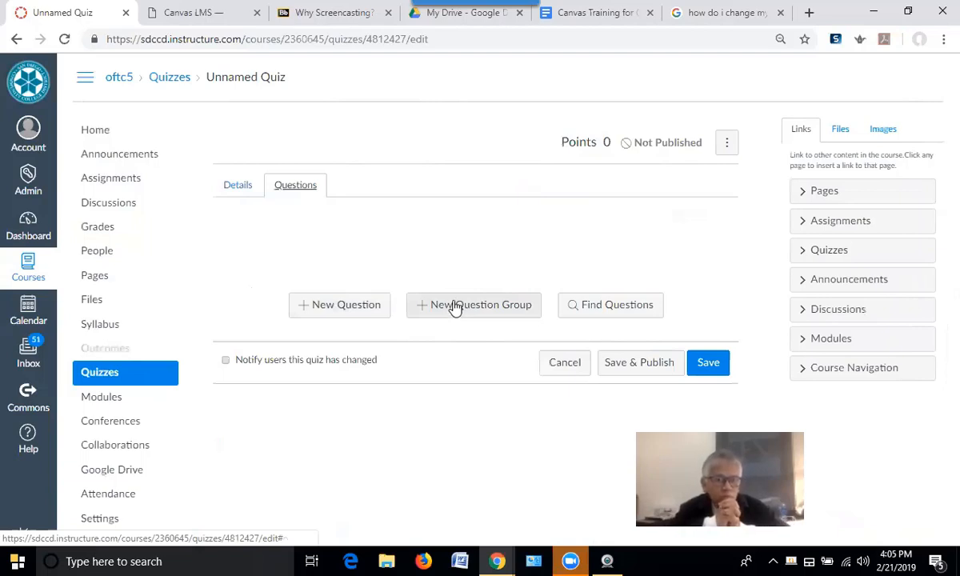
{"action": "left_click", "coordinate": [599, 312]}
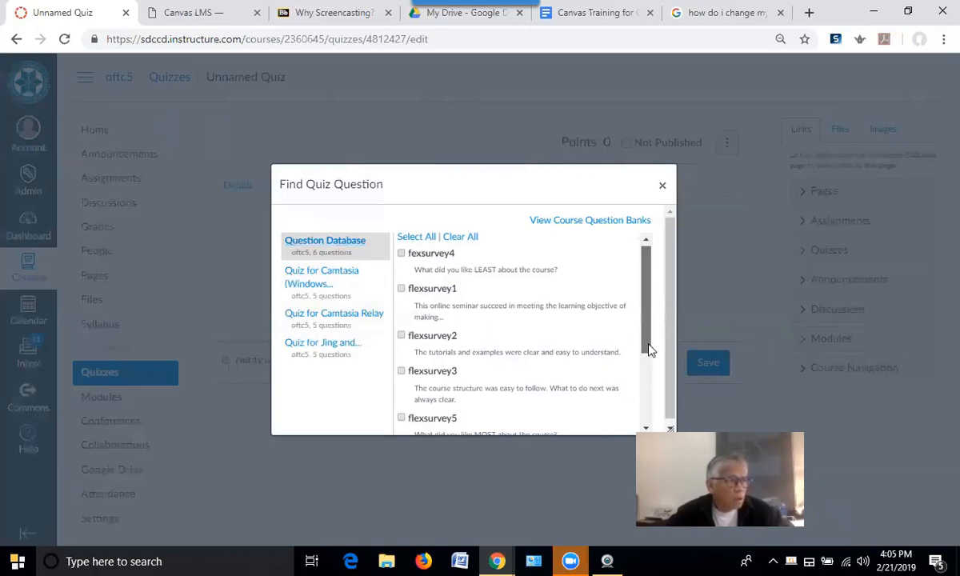
{"action": "mouse_move", "coordinate": [649, 340]}
{"action": "left_mouse_down"}
{"action": "mouse_move", "coordinate": [660, 409]}
{"action": "mouse_move", "coordinate": [663, 330]}
{"action": "left_mouse_up"}
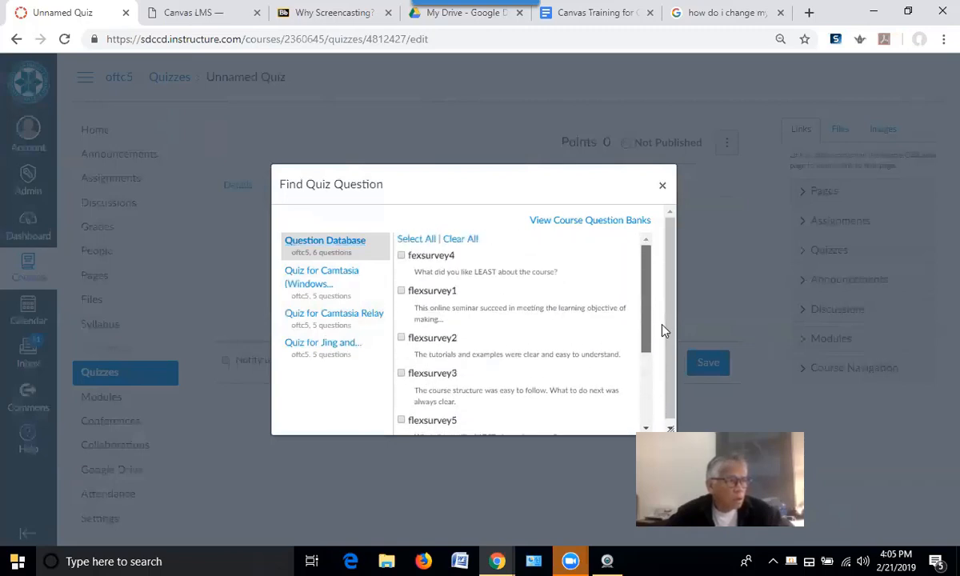
{"action": "left_click", "coordinate": [401, 290]}
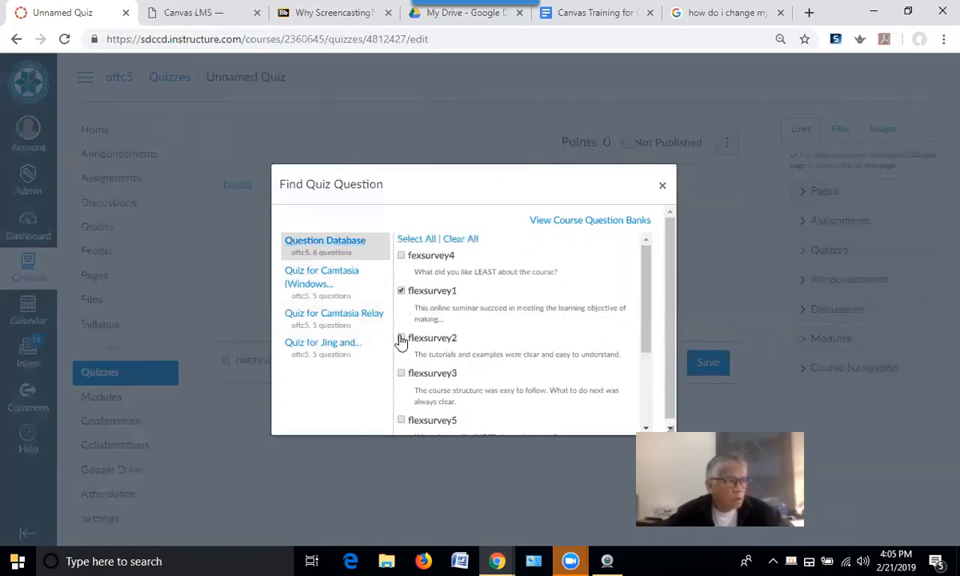
{"action": "left_click", "coordinate": [402, 337]}
{"action": "left_click_drag", "start_coordinate": [649, 352], "coordinate": [650, 416]}
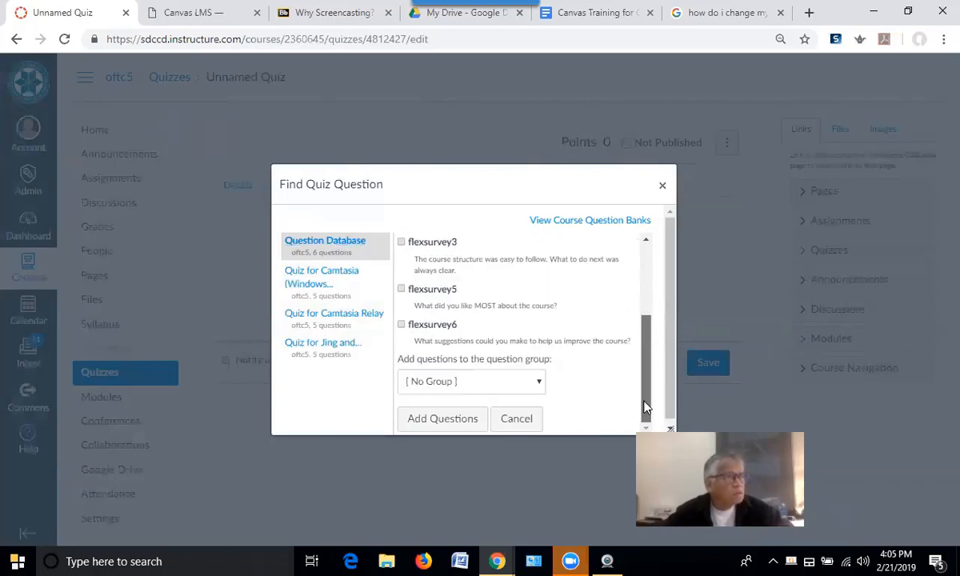
{"action": "left_click", "coordinate": [455, 420]}
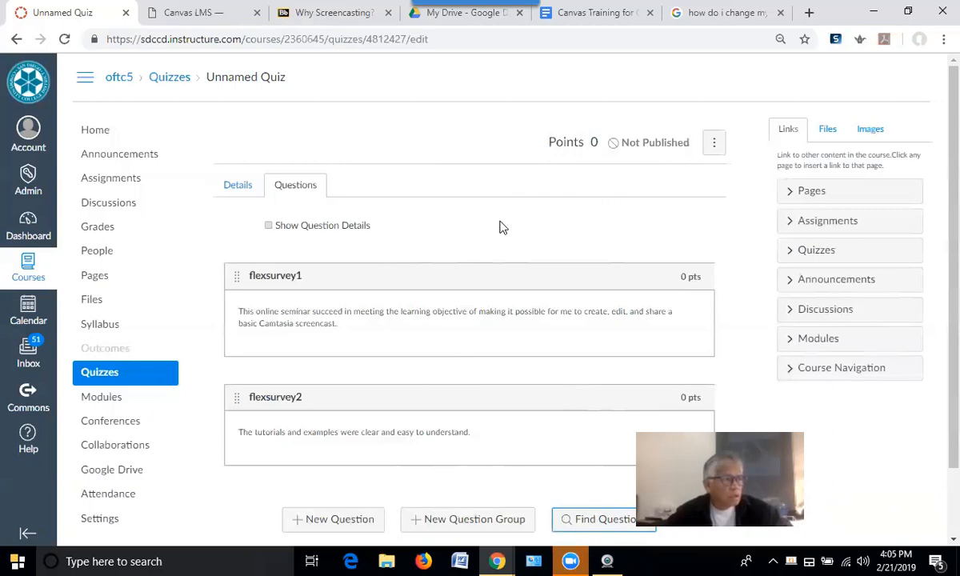
Start a new question group below flexsurvey2 and review its name, number of questions to pick and points per question
{"action": "scroll", "coordinate": [401, 239], "scroll_direction": "down", "scroll_amount": 1}
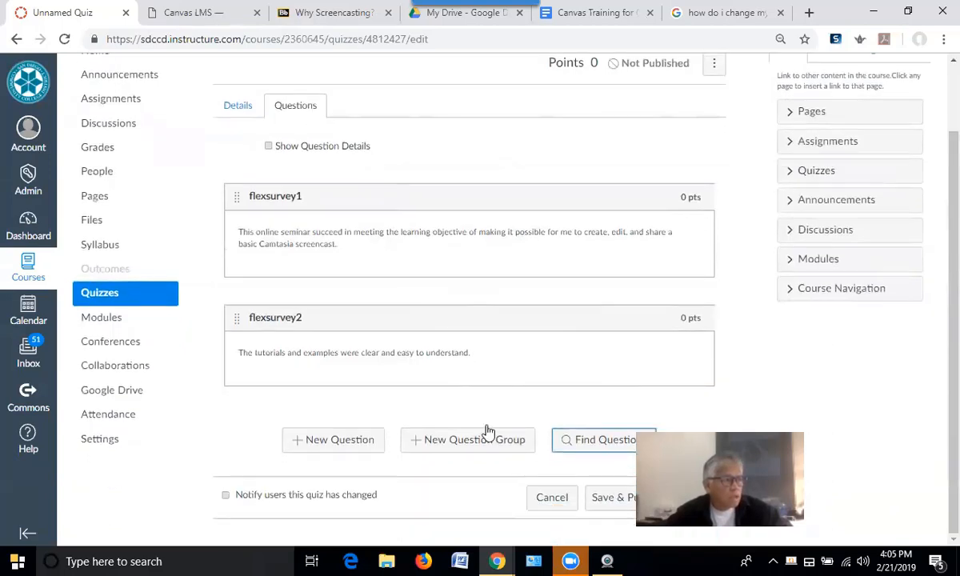
{"action": "left_click", "coordinate": [490, 443]}
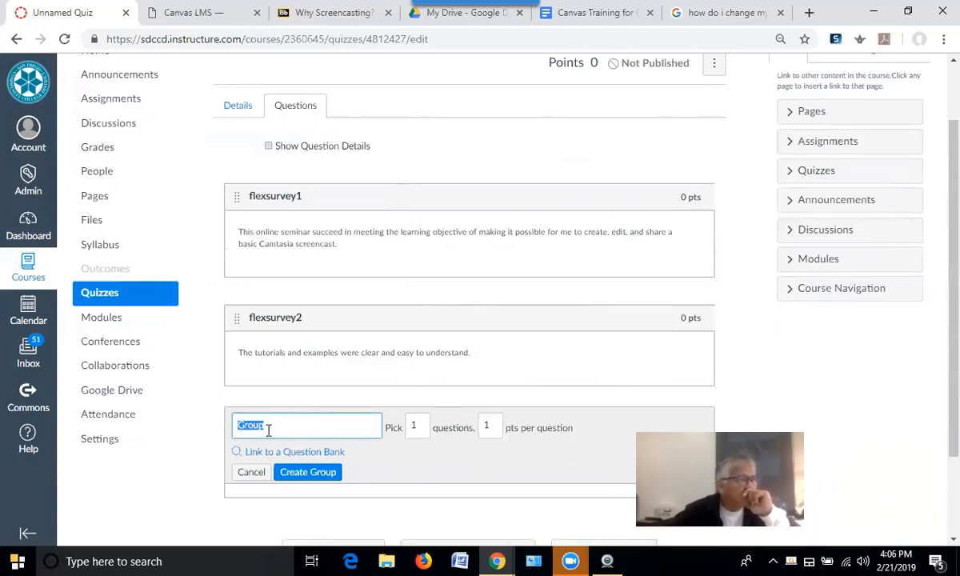
{"action": "key", "text": "Tab"}
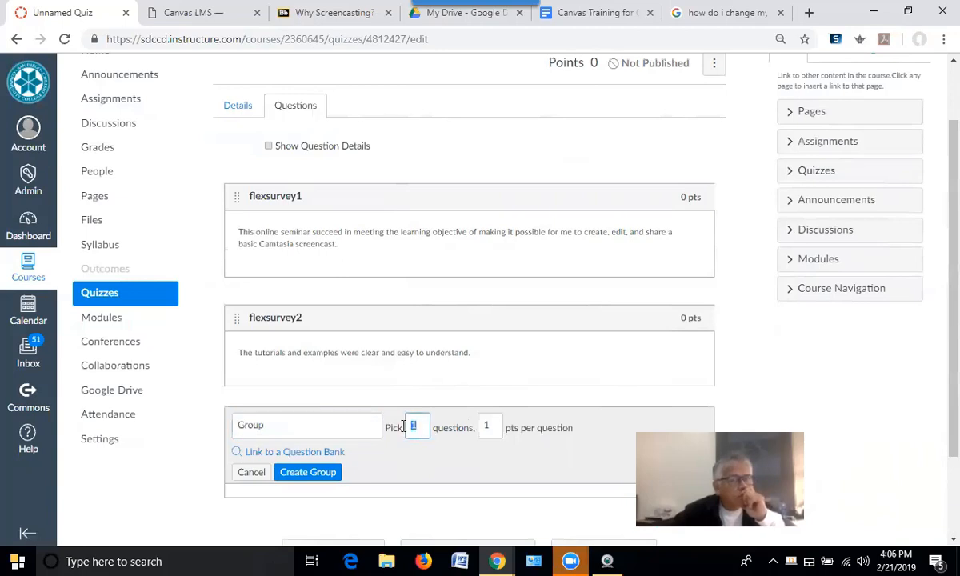
{"action": "key", "text": "Tab"}
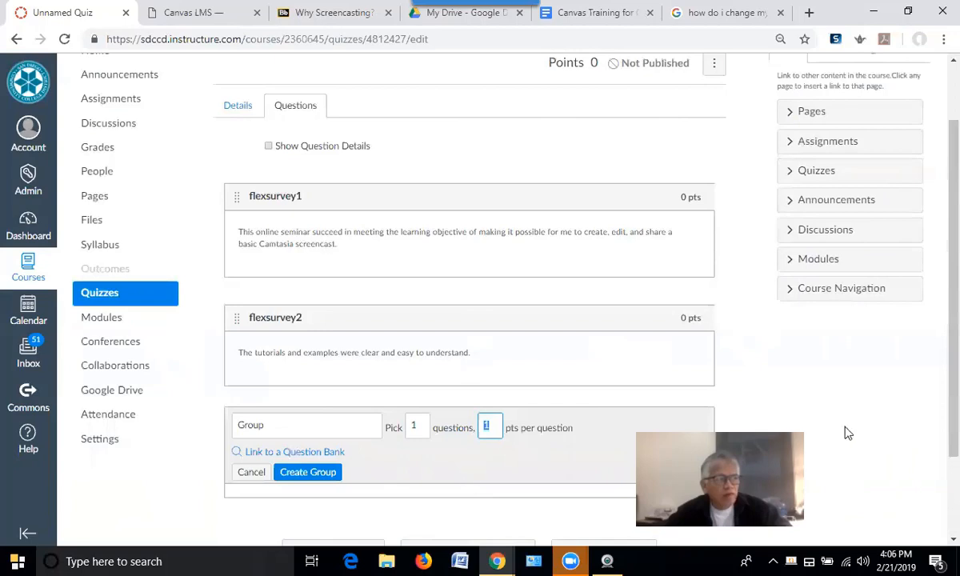
{"action": "scroll", "coordinate": [938, 452], "scroll_direction": "down", "scroll_amount": 1}
{"action": "scroll", "coordinate": [940, 459], "scroll_direction": "down", "scroll_amount": 1}
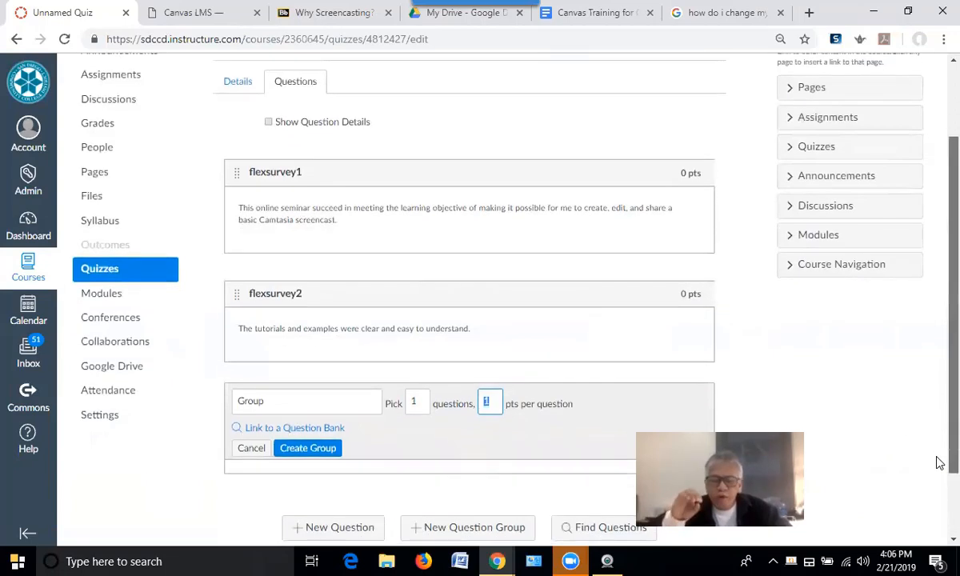
{"action": "scroll", "coordinate": [937, 460], "scroll_direction": "up", "scroll_amount": 3}
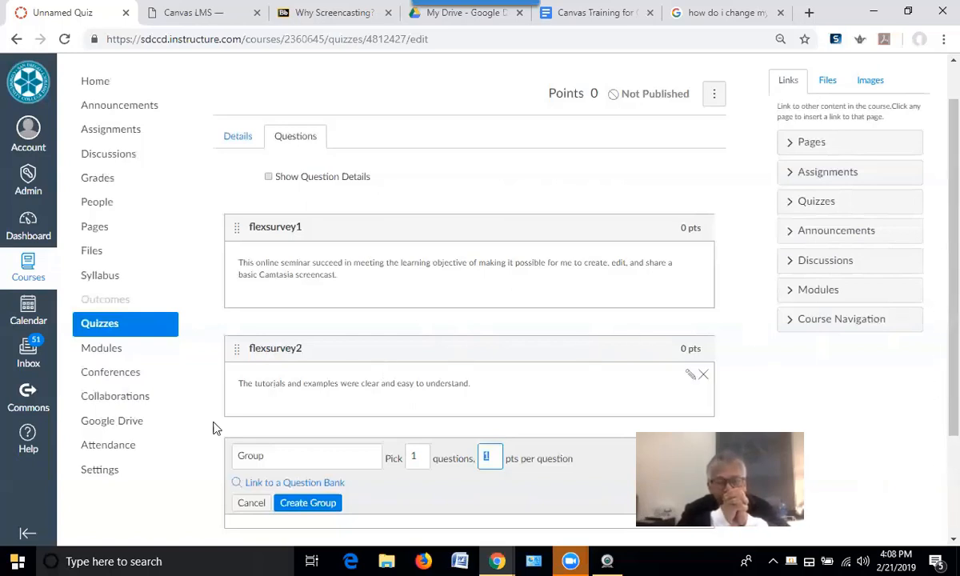
Open the course's content import page and review the available import content types without choosing one
{"action": "left_click", "coordinate": [100, 475]}
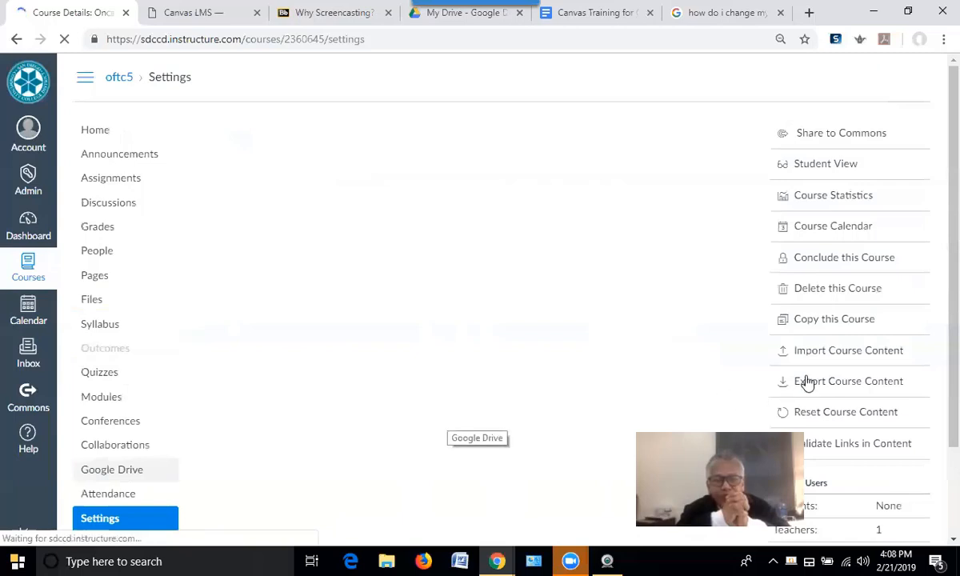
{"action": "left_click", "coordinate": [836, 352]}
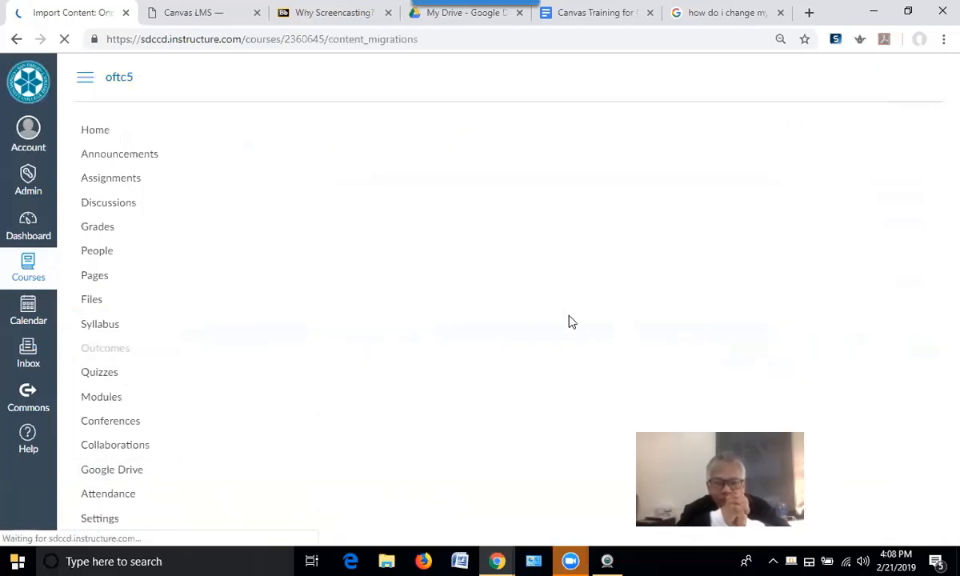
{"action": "left_click", "coordinate": [496, 170]}
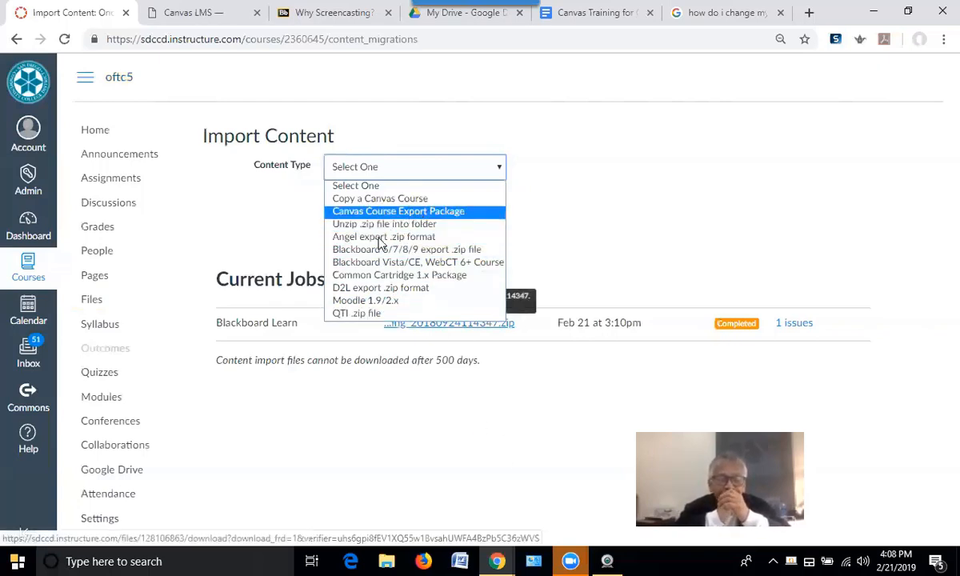
{"action": "left_click", "coordinate": [335, 408]}
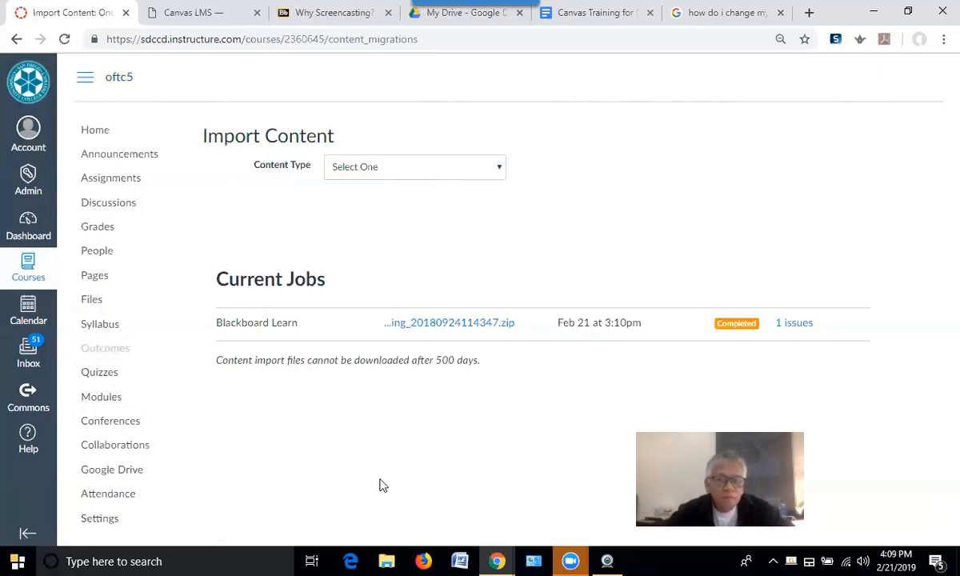
Browse the external apps in the course settings and filter them to the installed ones
{"action": "left_click", "coordinate": [116, 520]}
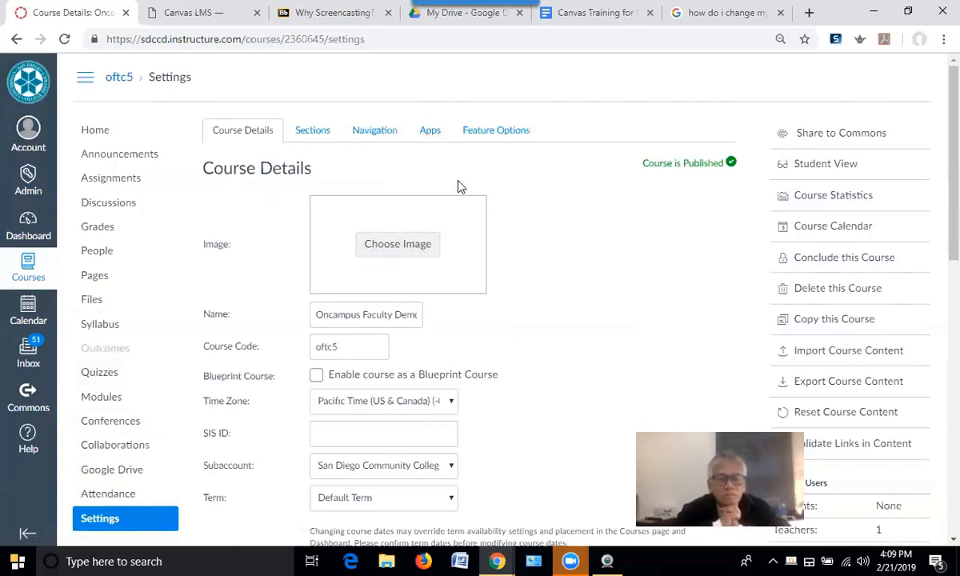
{"action": "left_click", "coordinate": [431, 130]}
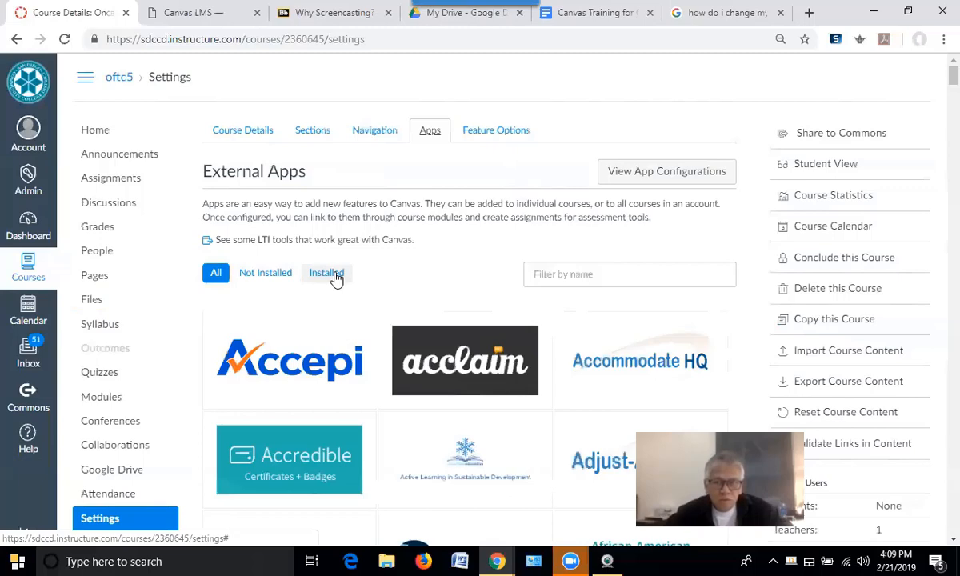
{"action": "scroll", "coordinate": [512, 416], "scroll_direction": "down", "scroll_amount": 5}
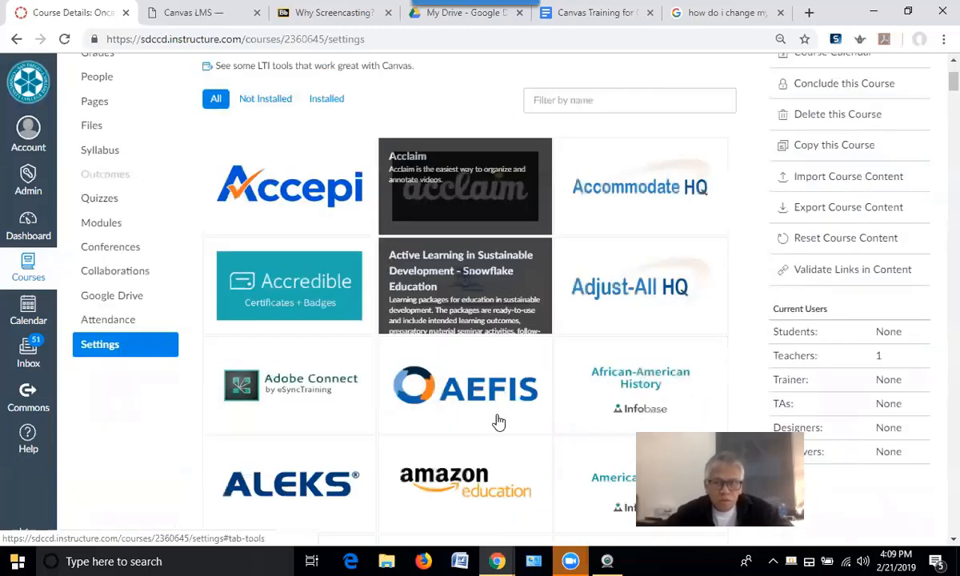
{"action": "scroll", "coordinate": [498, 421], "scroll_direction": "down", "scroll_amount": 2}
{"action": "scroll", "coordinate": [499, 421], "scroll_direction": "down", "scroll_amount": 4}
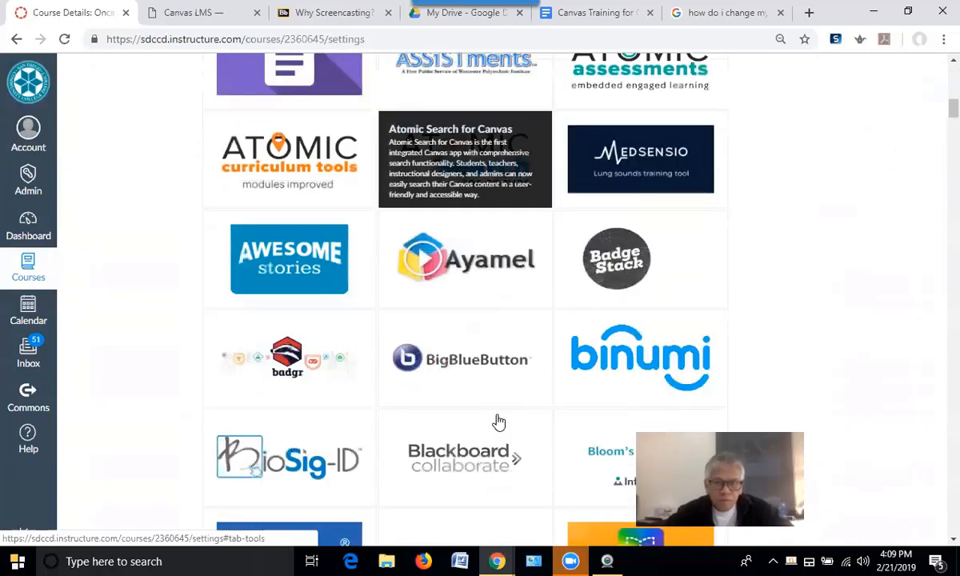
{"action": "scroll", "coordinate": [498, 421], "scroll_direction": "down", "scroll_amount": 4}
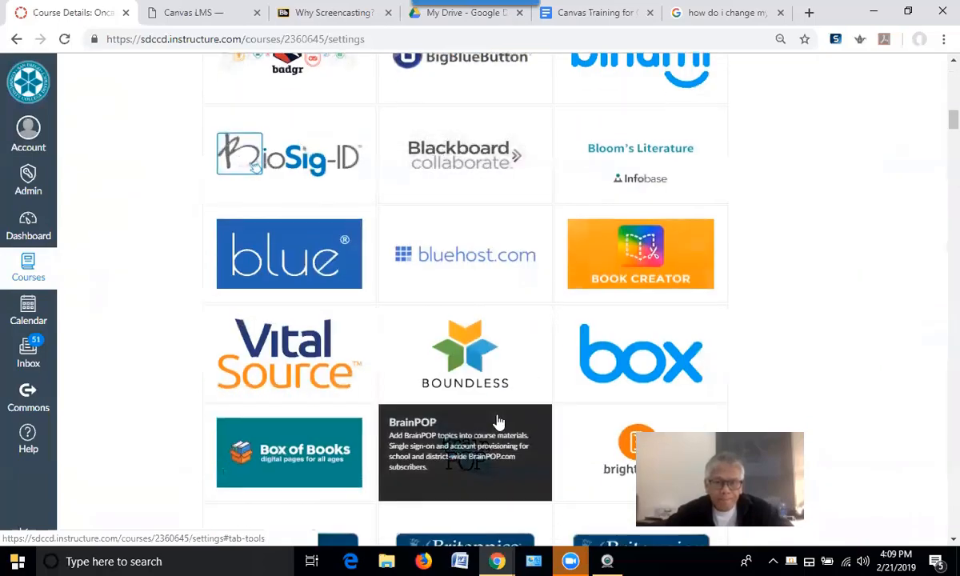
{"action": "scroll", "coordinate": [498, 421], "scroll_direction": "up", "scroll_amount": 15}
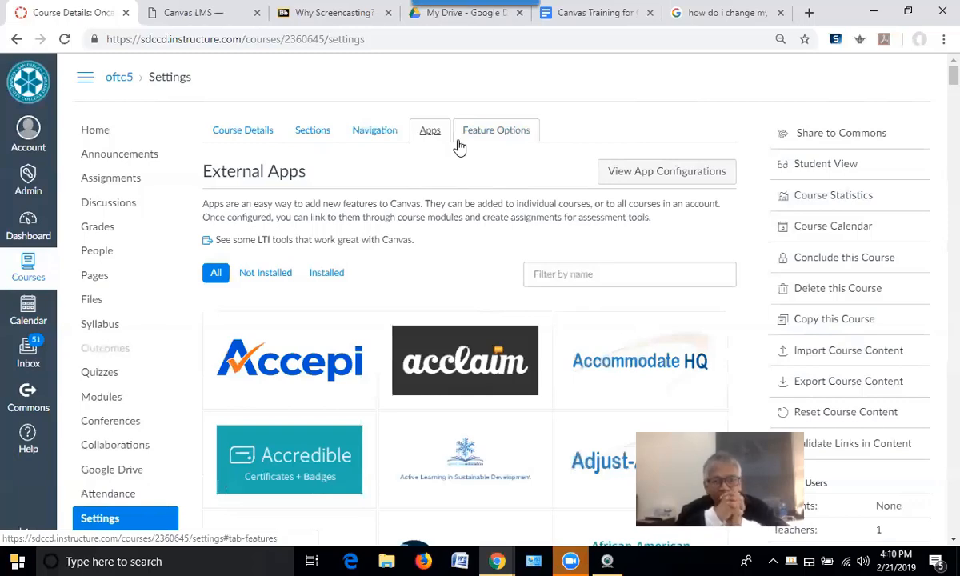
{"action": "left_click", "coordinate": [327, 272]}
{"action": "scroll", "coordinate": [478, 393], "scroll_direction": "down", "scroll_amount": 2}
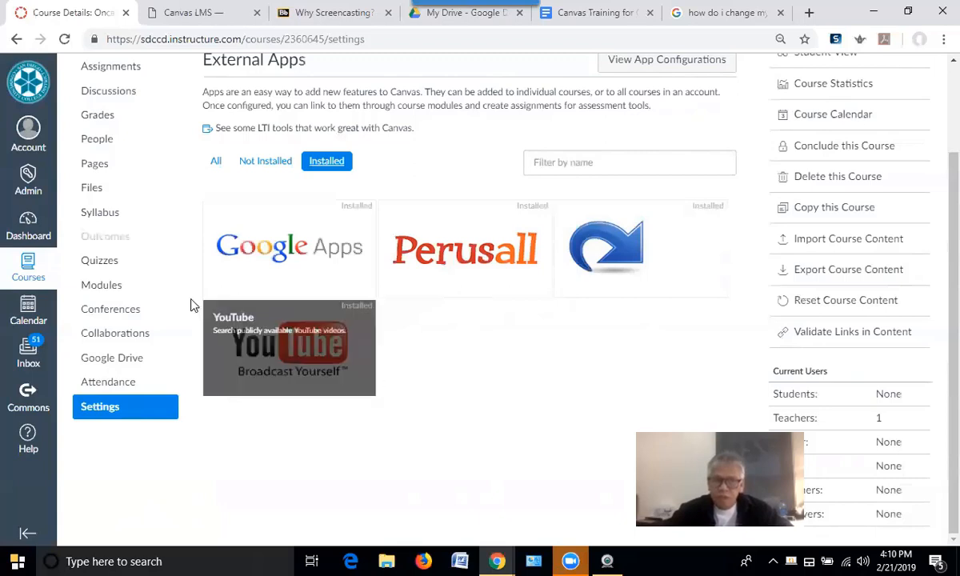
Review the External Tool choices for adding an item to the Welcome module, and close the dialog without adding any
{"action": "left_click", "coordinate": [107, 290]}
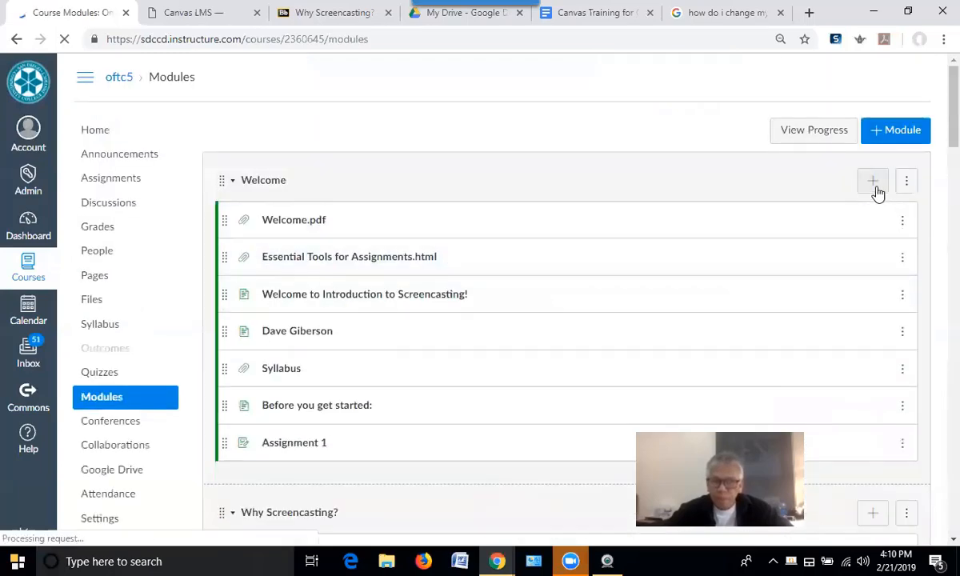
{"action": "left_click", "coordinate": [873, 182]}
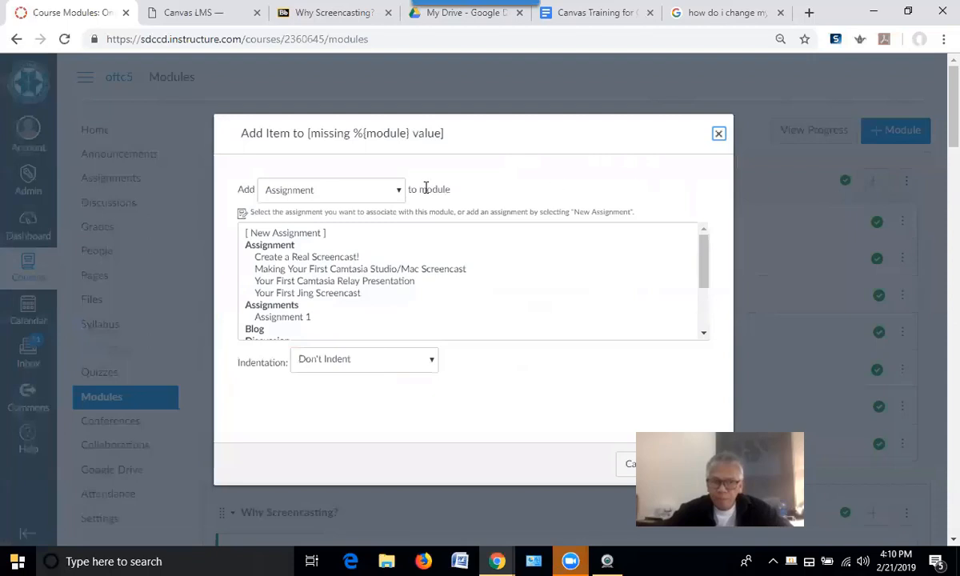
{"action": "left_click", "coordinate": [403, 193]}
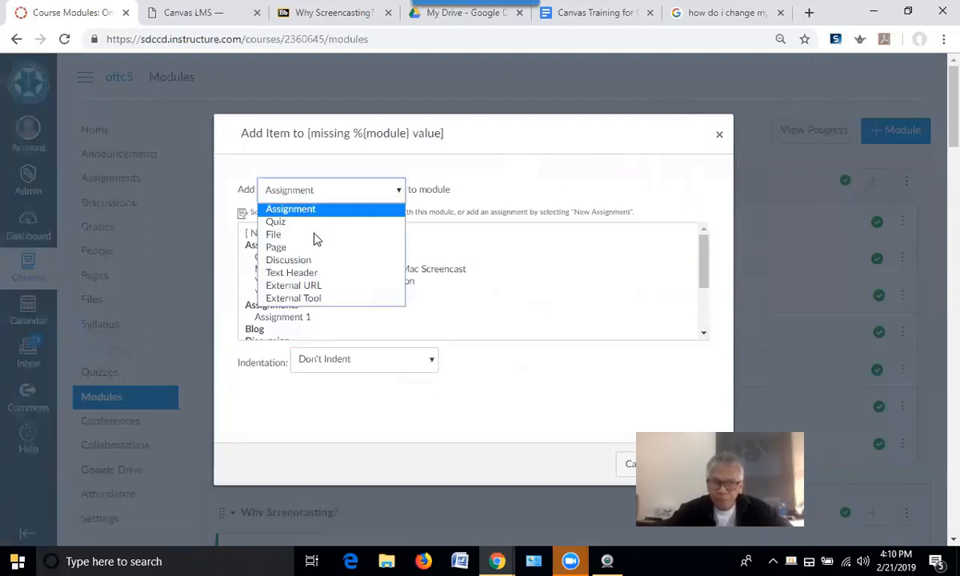
{"action": "left_click", "coordinate": [306, 304]}
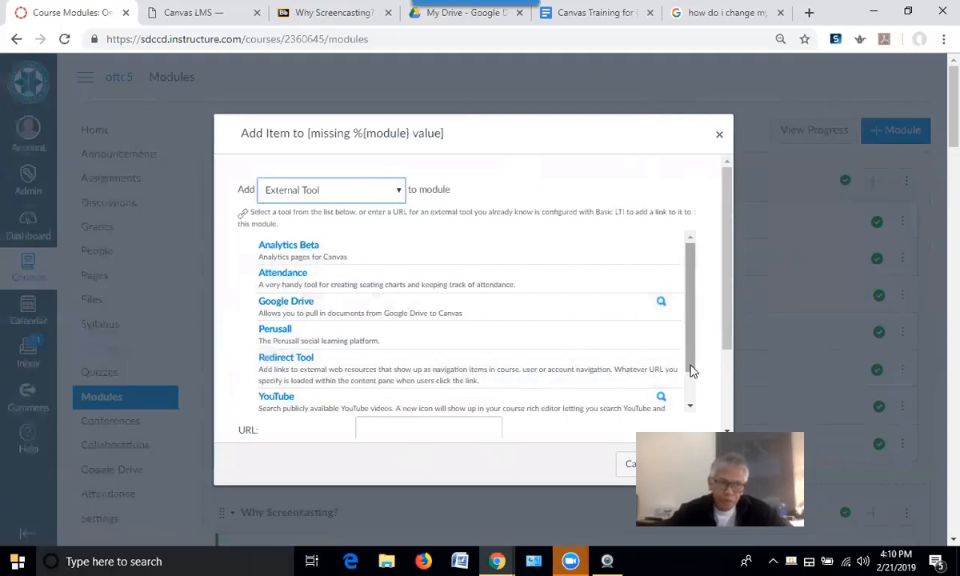
{"action": "scroll", "coordinate": [690, 384], "scroll_direction": "down", "scroll_amount": 2}
{"action": "left_click_drag", "start_coordinate": [693, 368], "coordinate": [693, 407]}
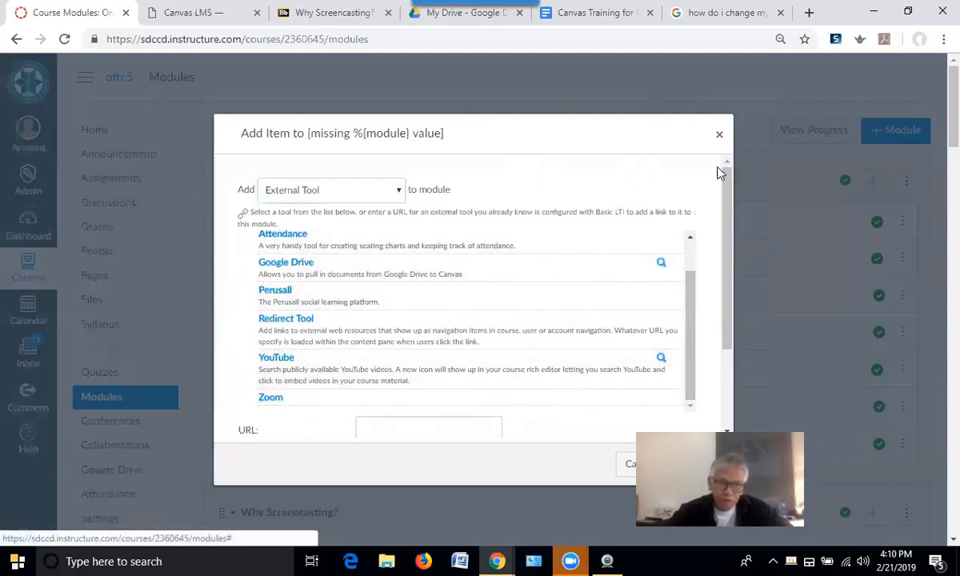
{"action": "left_click", "coordinate": [720, 138]}
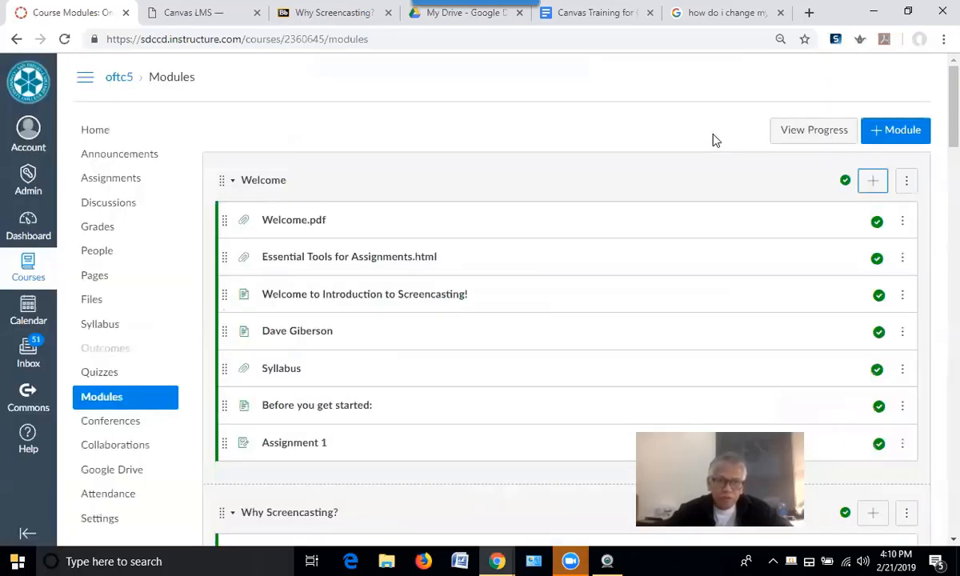